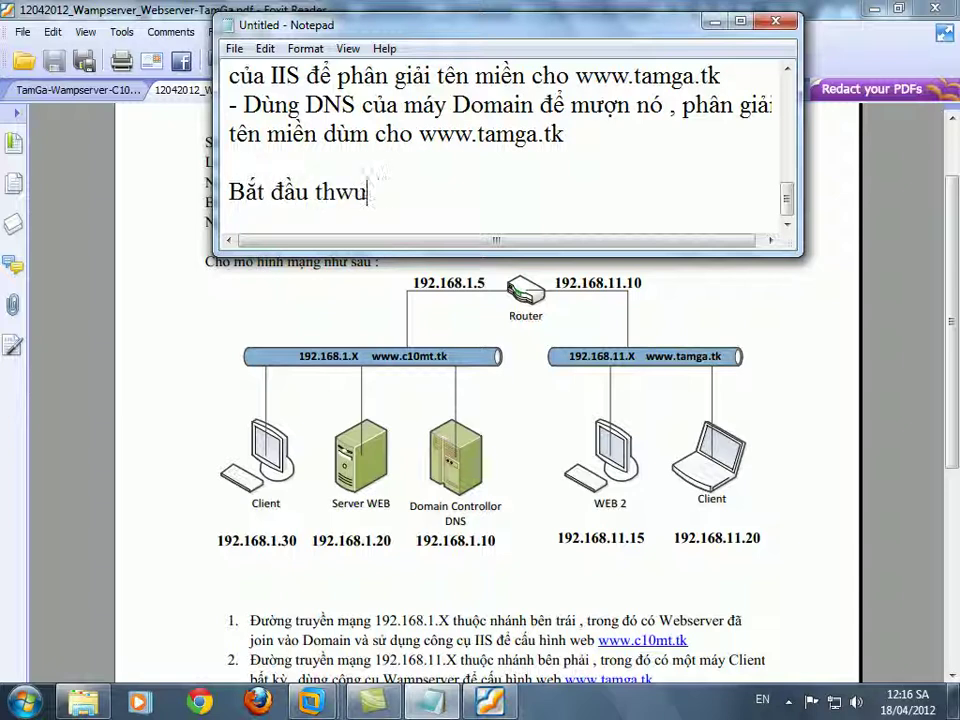
Step: Complete the note text to read "Bắt đầu thực hiện lại từ đầu , từng bước cho các bạn dễ hình dung"
text(hiện lại)
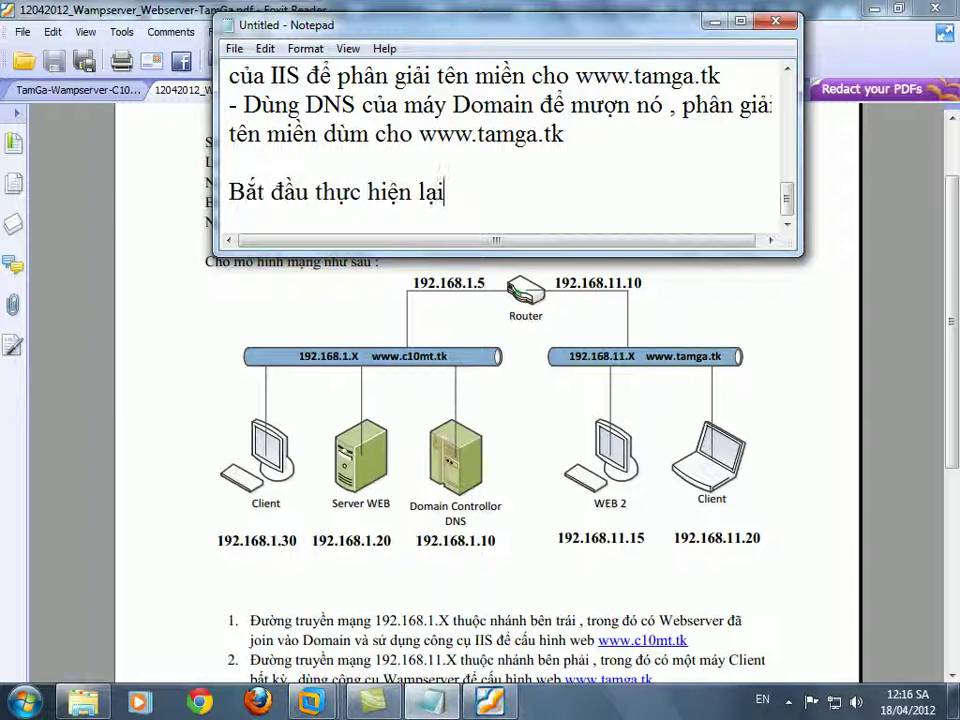
text( từ đâu , từng bước cho cá)
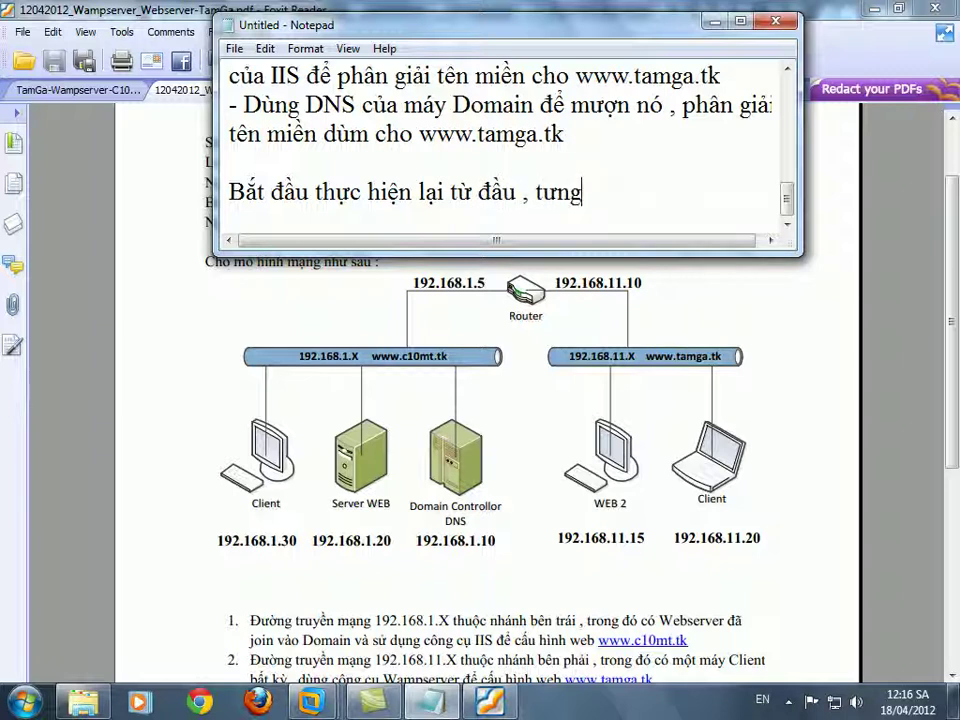
text(c bạn)
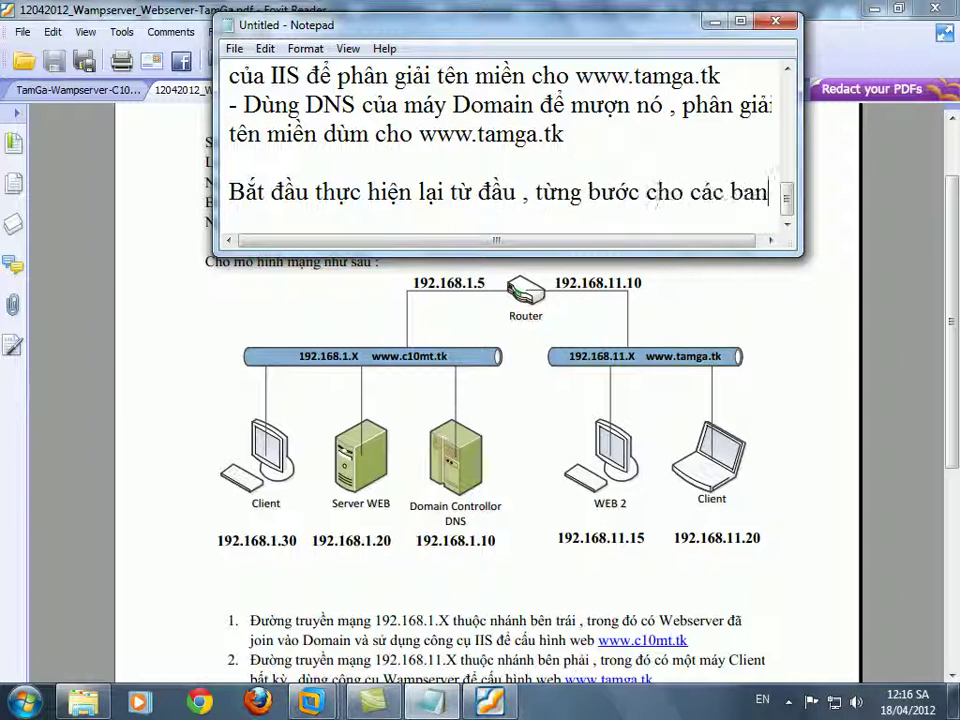
key(Return)
text(dễ hinh dung )
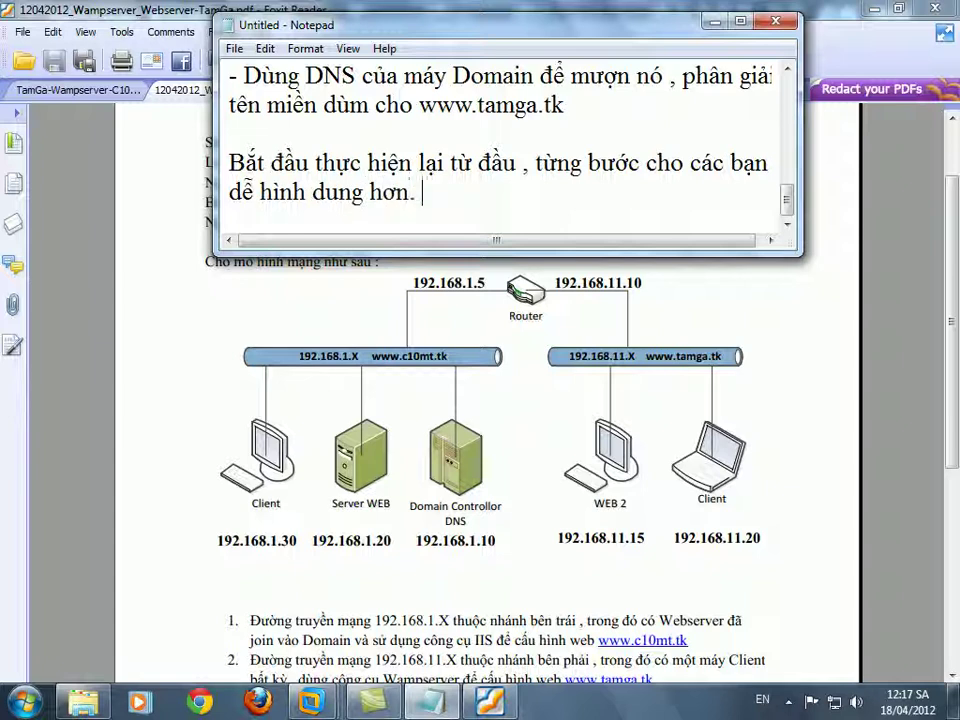
Step: Continue the note with "hơn. Nhưng ở bài này ,", the author's nickname and "thao tác nhanh hơn trước"
text(hơn. Nhưng ở bài )
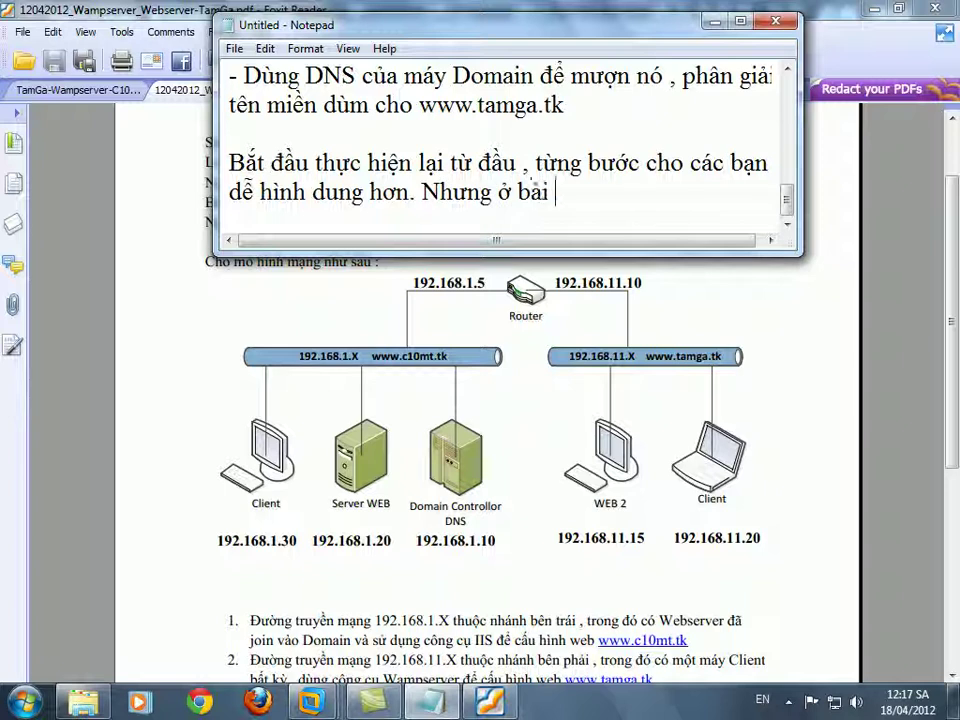
text(này , Tâm Gà thao tac)
key(Return)
text(nhanh)
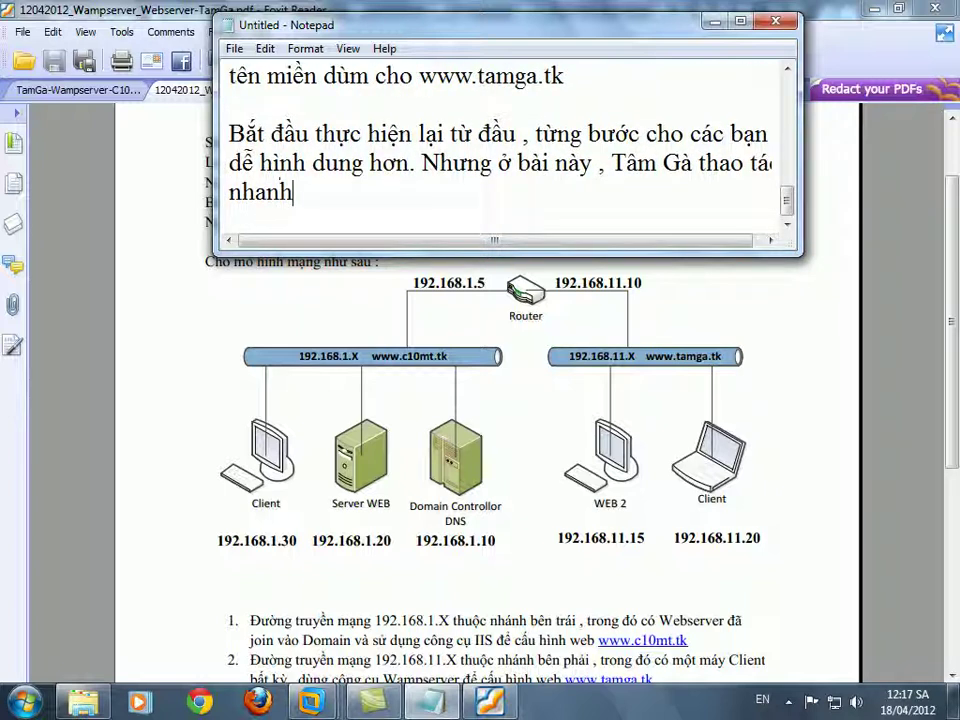
text( hơn trước )
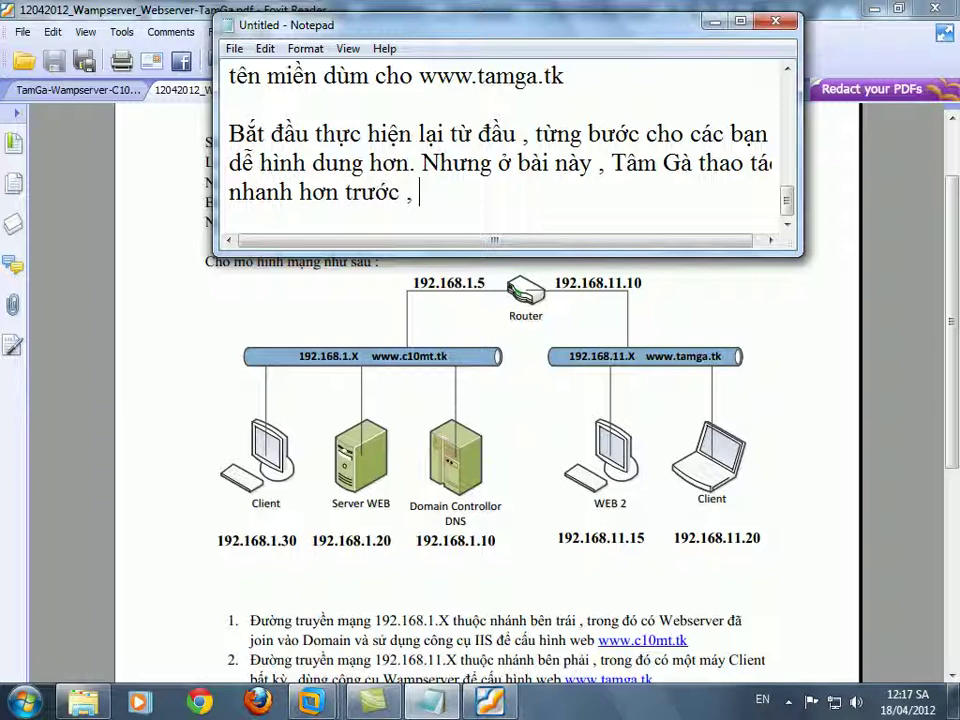
Step: Continue the note with ", muốn xem cụ thể từng bước chậm rãi , bạn nên xem lại bài thuyết trình đầu tiên về phần này nhe."
text(, muốn x)
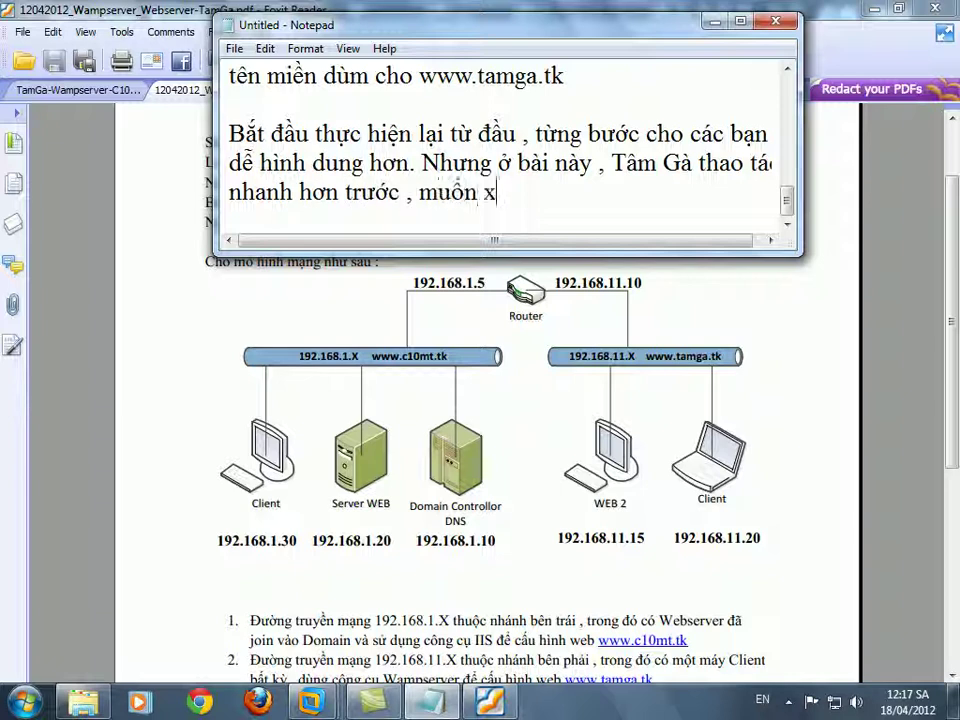
text(em cu)
text( thể từng bươ)
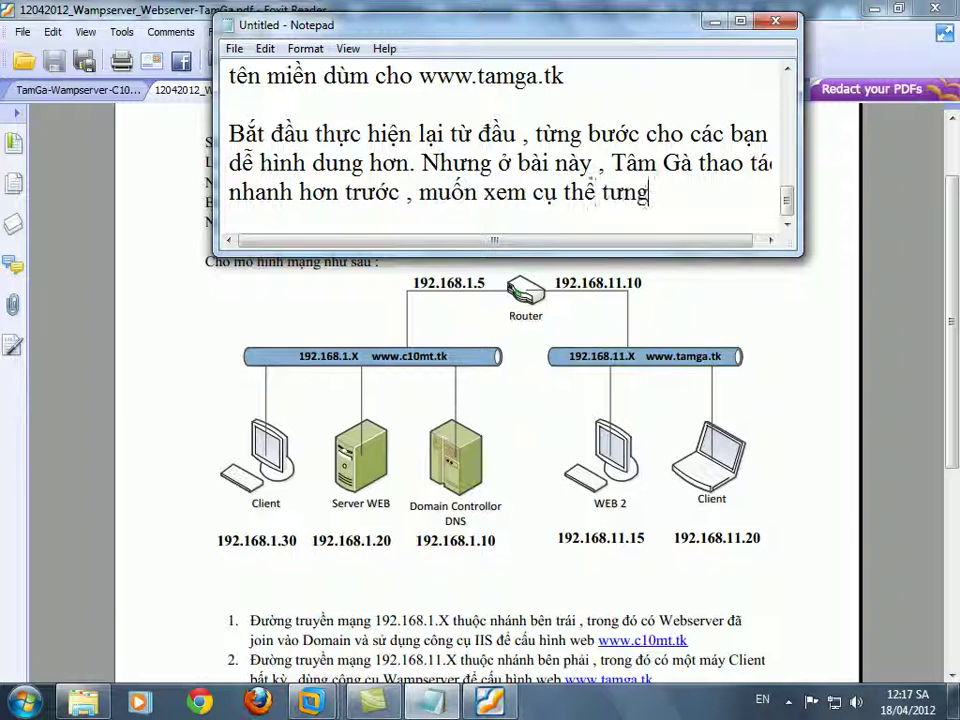
text(c chấm)
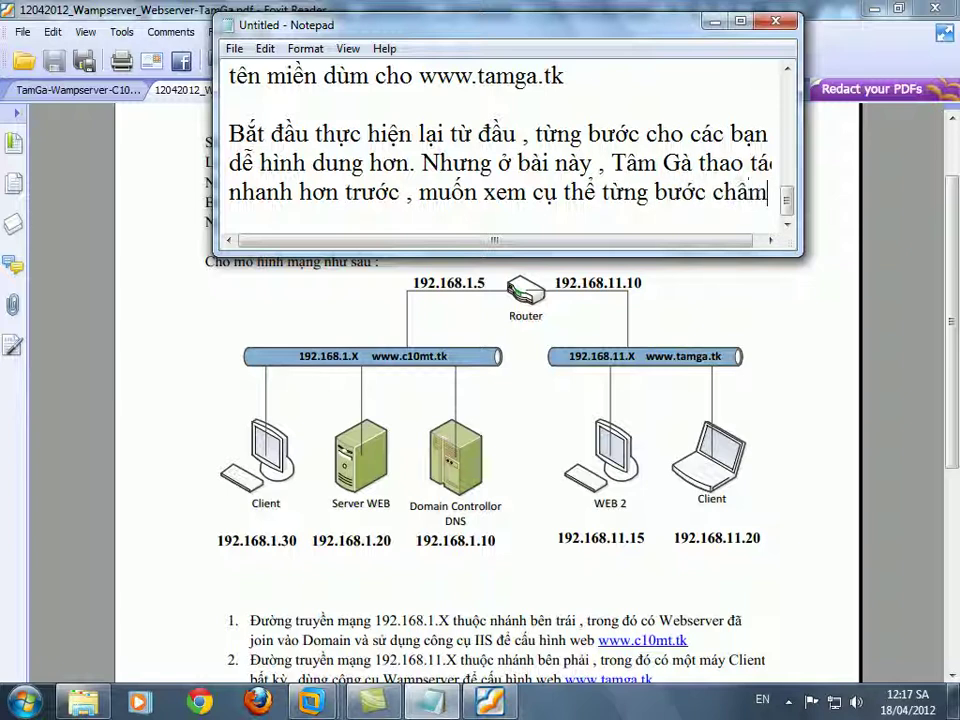
key(Return)
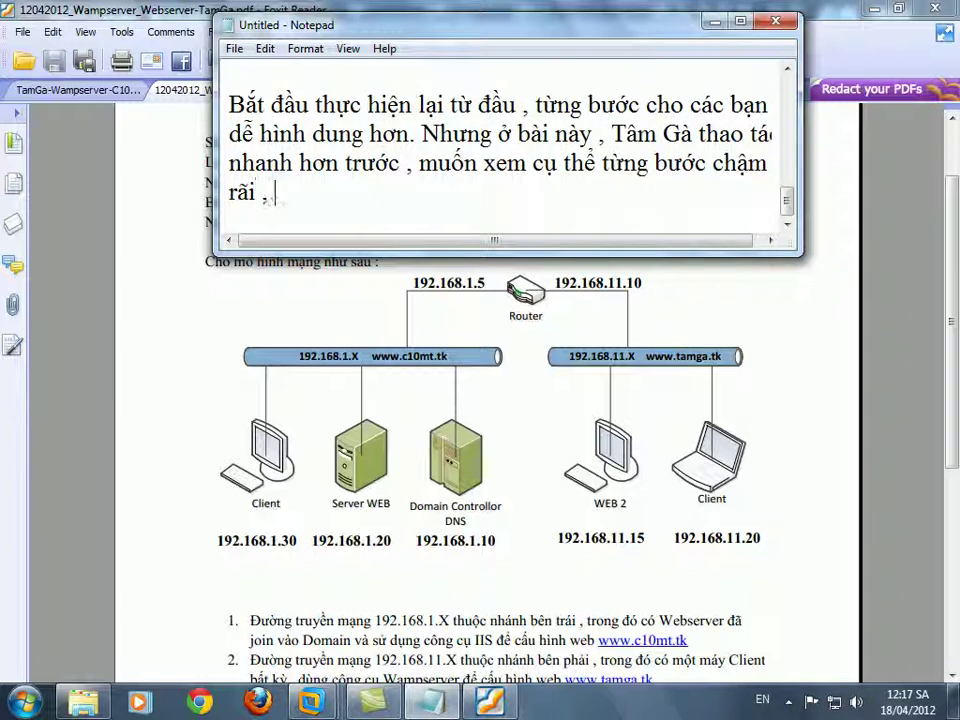
text(rãi , bạn nên )
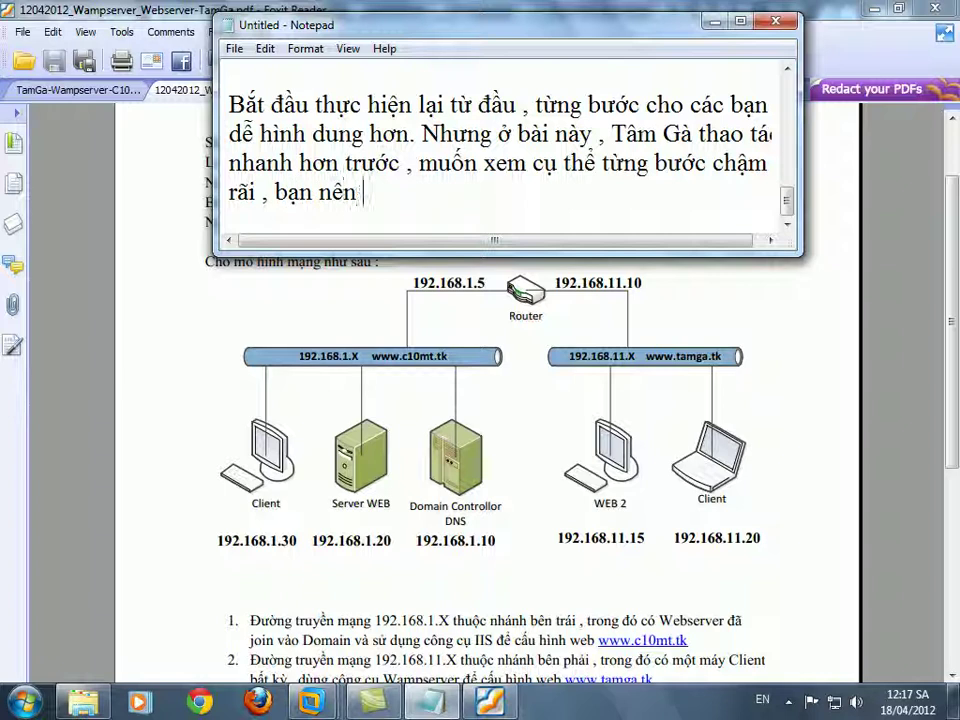
text(xem lại bài thuyet trình đầu tiên về phả)
key(BackSpace)
text(ần này nh)
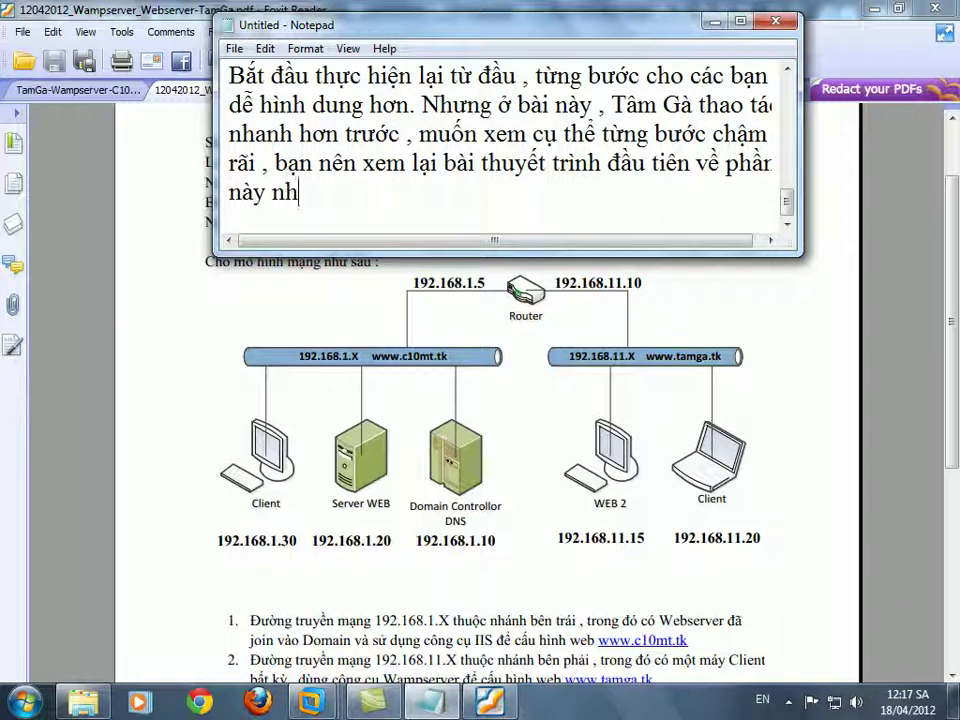
text(e.)
Step: Leave a blank line in the note and add the line "OK giờ tiến hành thôi"
key(Return)
key(Return)
text(OK )
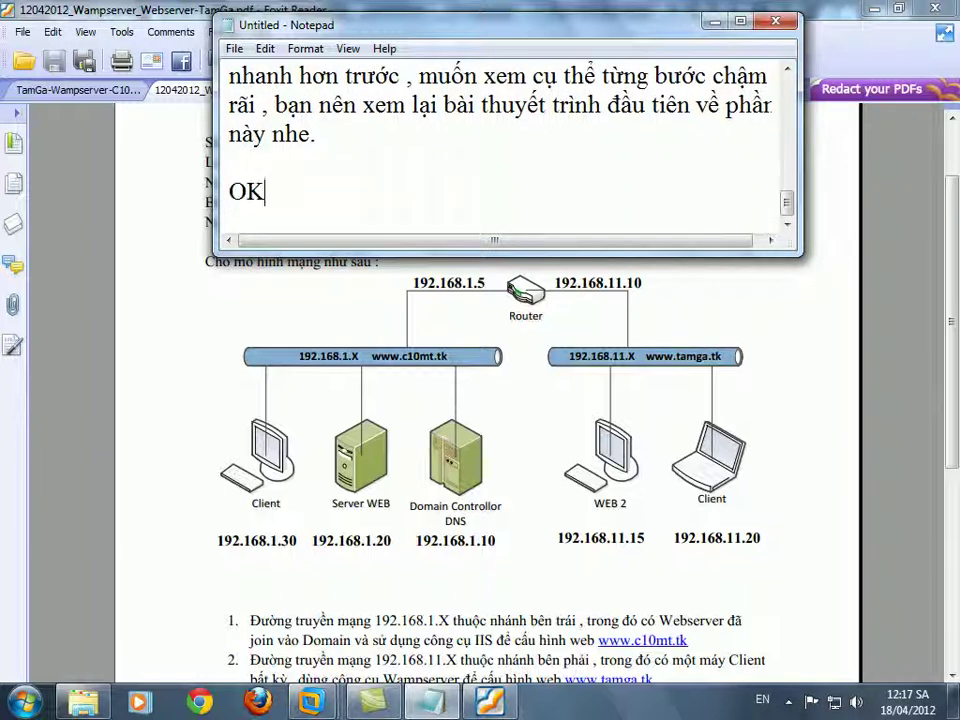
text(giờ tiên)
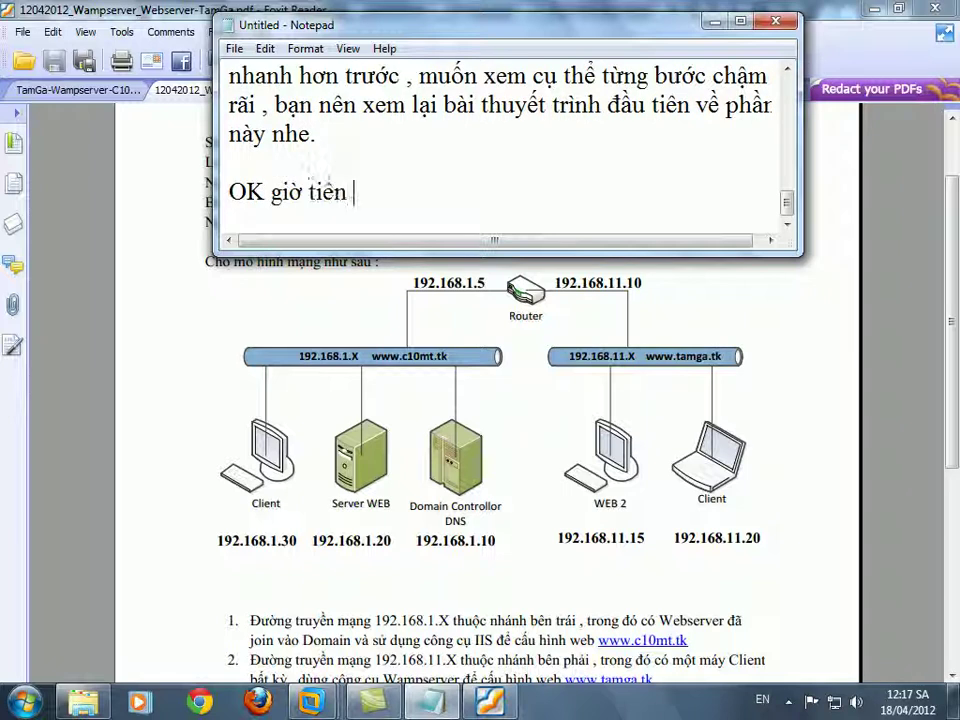
text(s hành tho)
text(oi)
scroll(843, 270, up, 2)
Step: Minimize the PDF, note and folder windows and switch to the XP Client 2 virtual machine in VMware Workstation
click(873, 8)
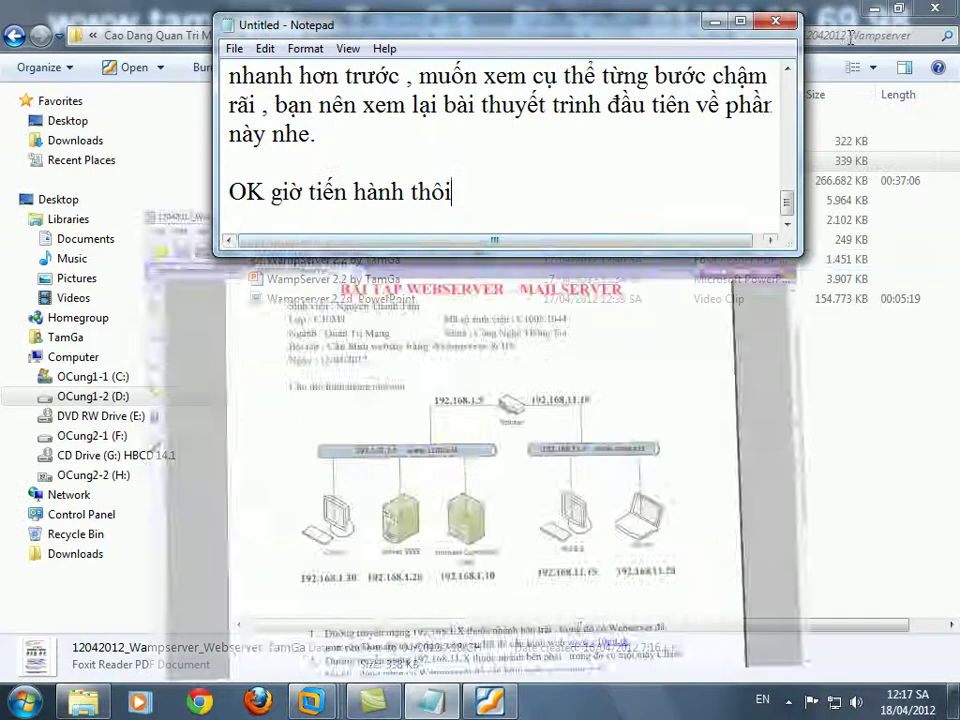
click(717, 20)
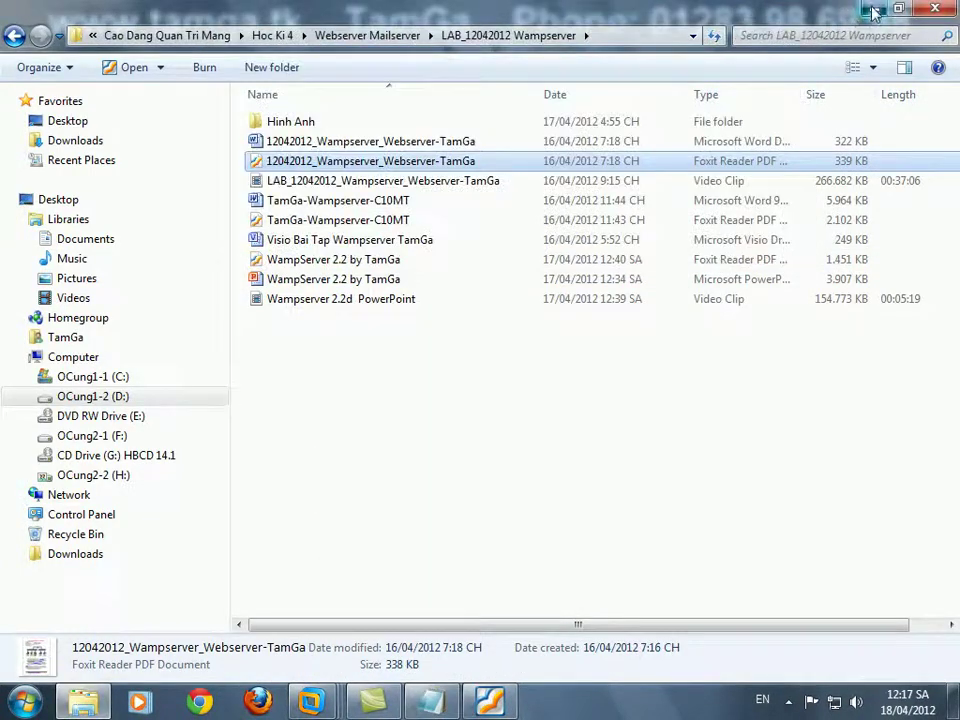
click(871, 10)
mouse_move(311, 700)
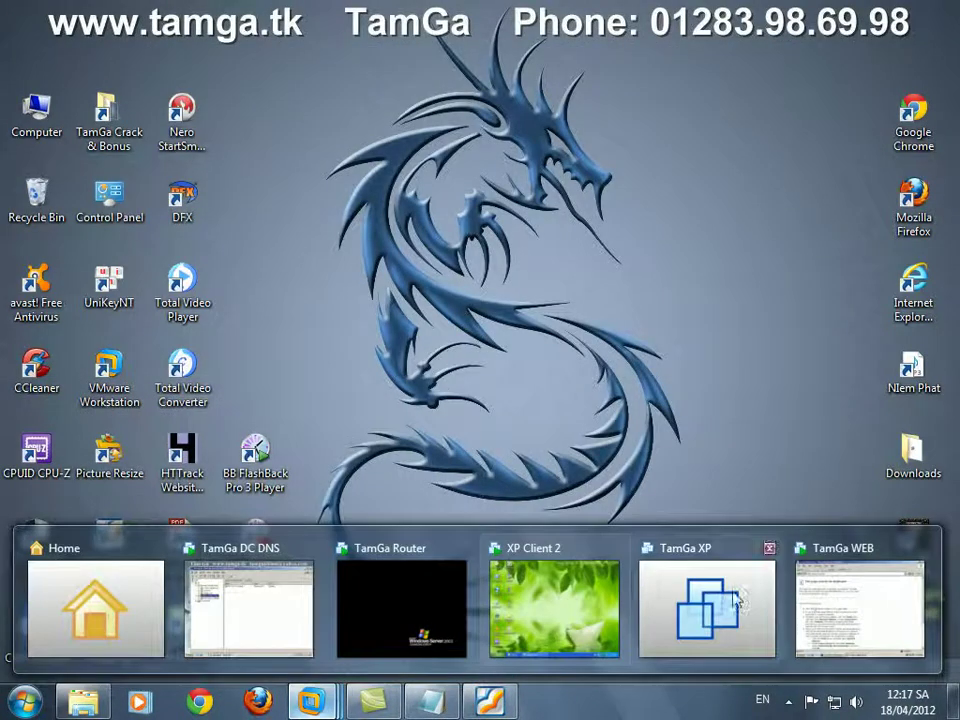
mouse_move(648, 600)
click(570, 602)
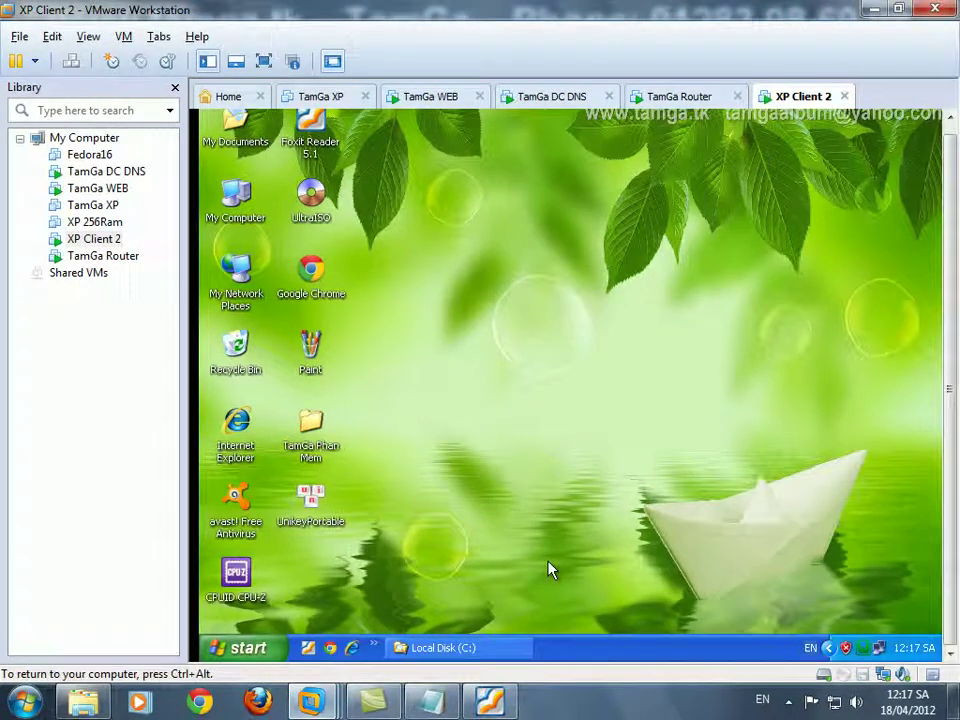
Step: Open My Computer on the virtual machine, show its folder tree and go to My Documents
right_click(486, 340)
click(520, 358)
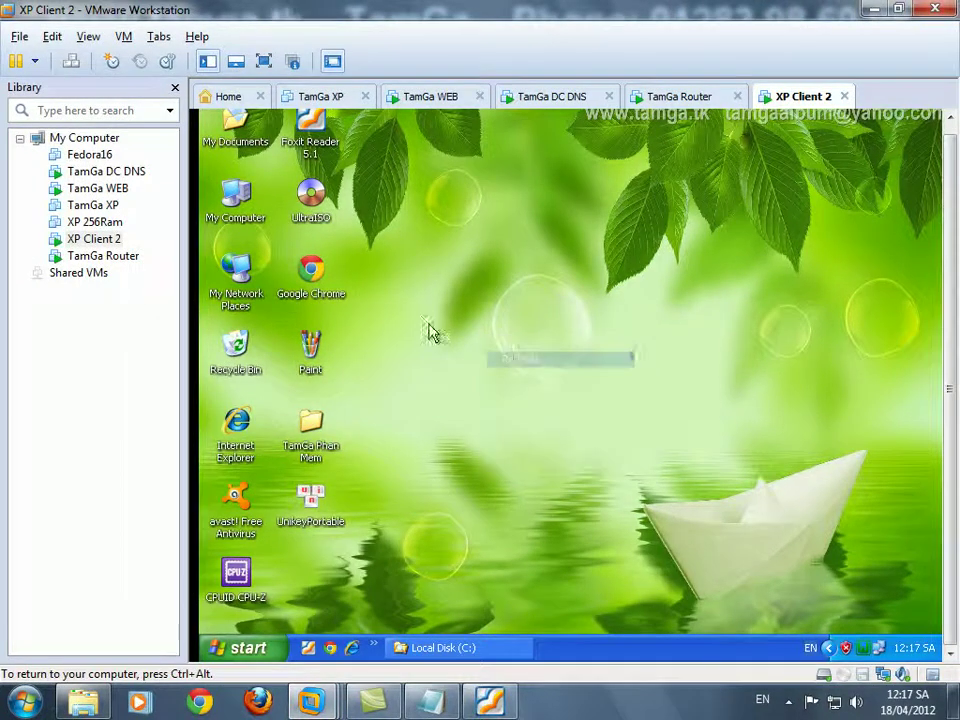
double_click(240, 205)
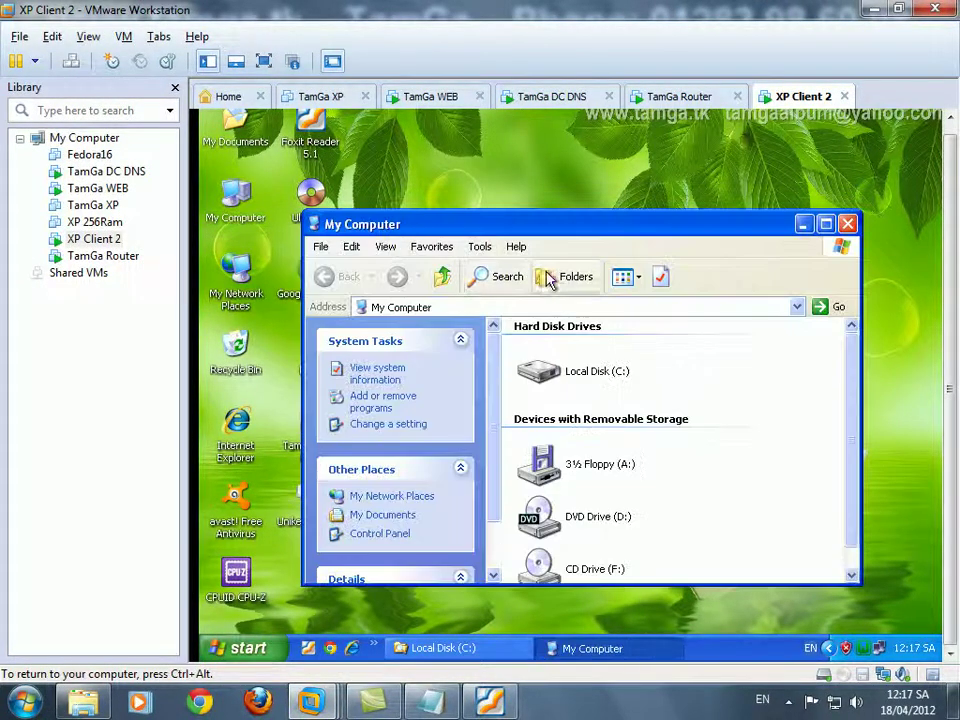
click(563, 277)
click(393, 411)
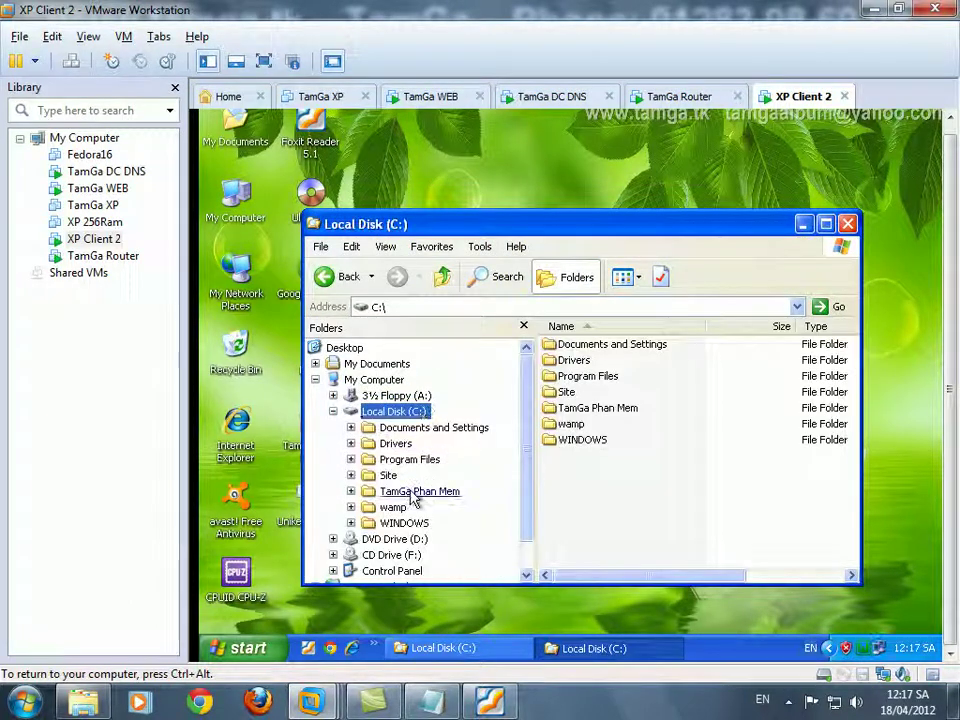
click(377, 364)
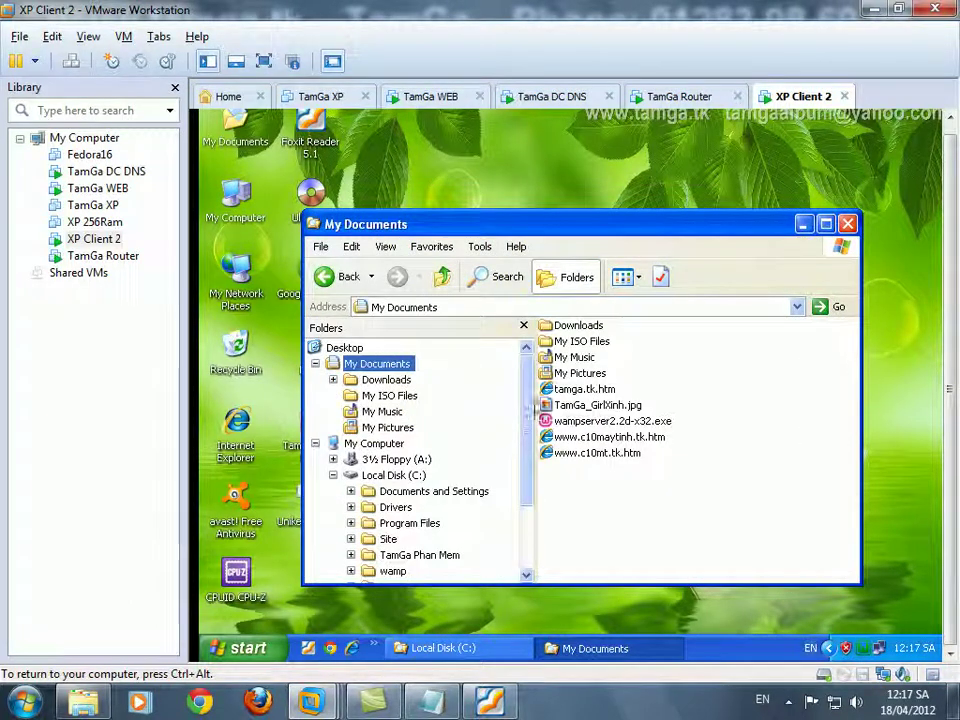
Step: Launch the wampserver2.2d-x32.exe installer from My Documents and minimize the folder window
click(625, 421)
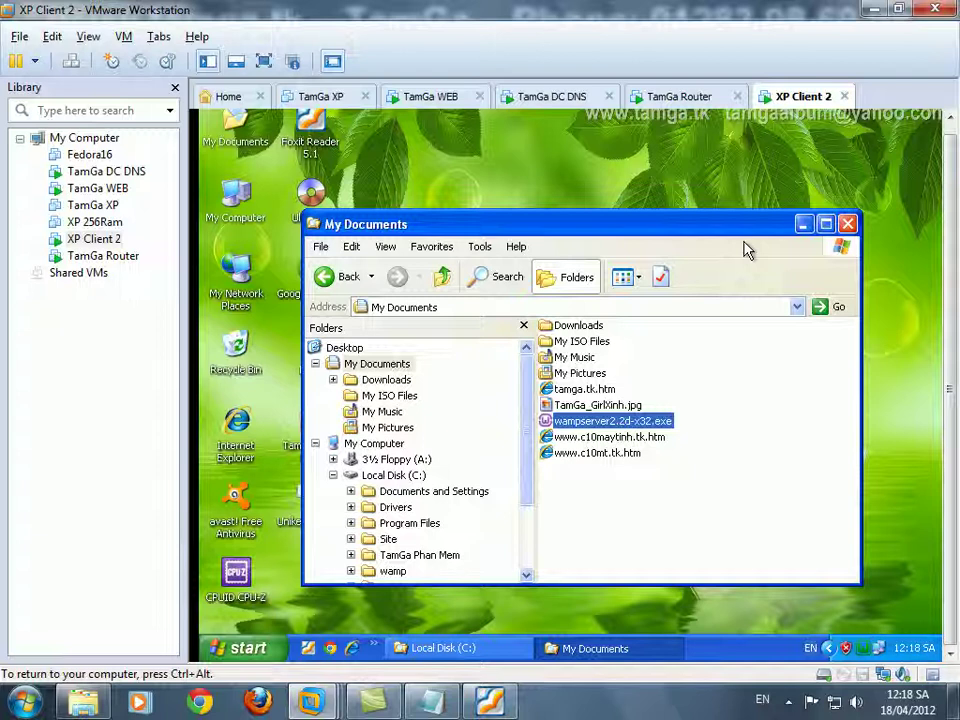
right_click(632, 162)
click(645, 184)
right_click(563, 165)
click(589, 188)
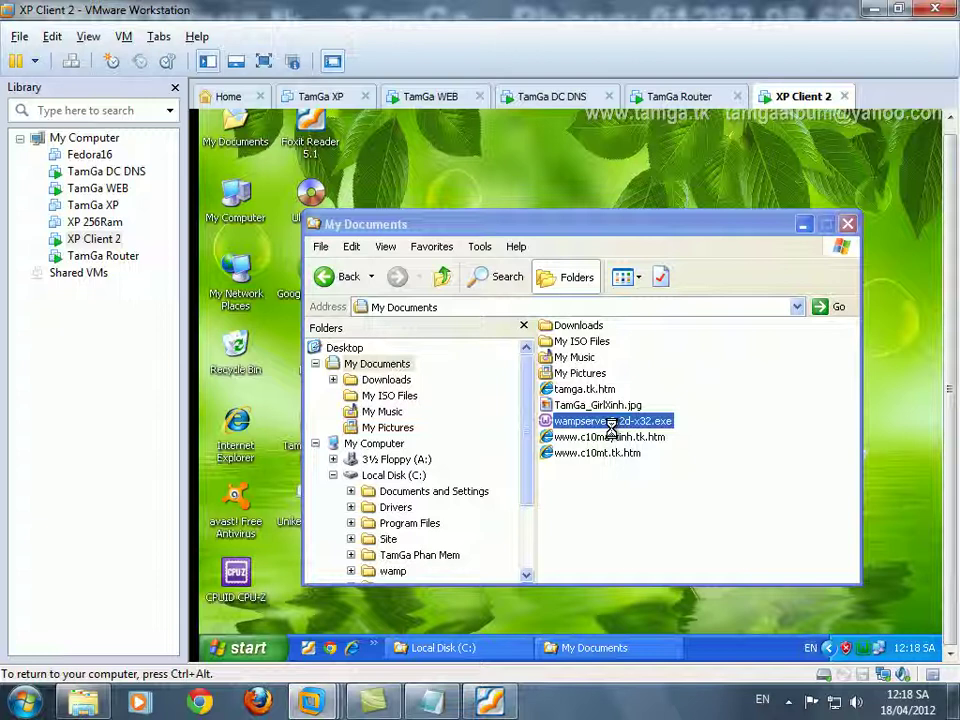
click(804, 225)
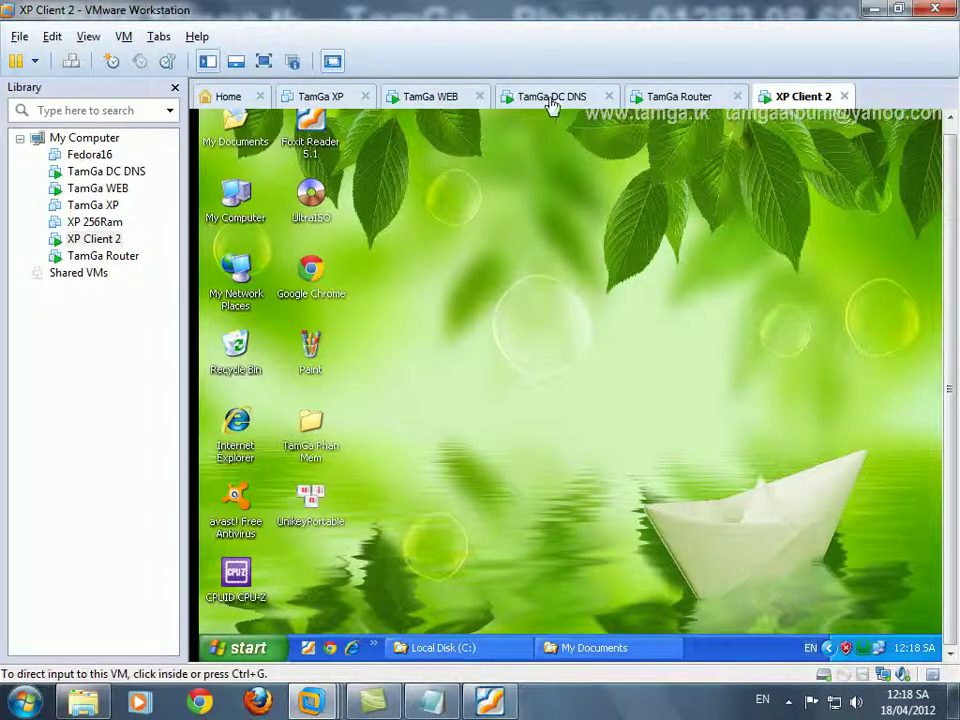
Step: Accept the WampServer 2 license agreement and keep c:\wamp as the destination folder
click(680, 528)
click(455, 470)
click(679, 527)
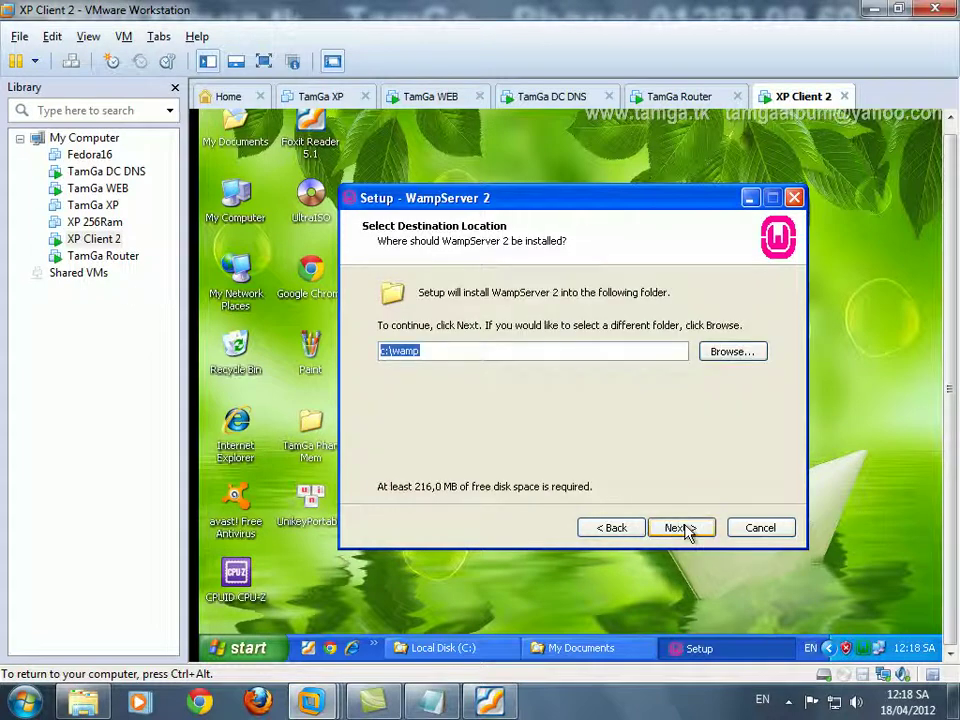
click(684, 529)
Step: Choose the additional setup tasks and start the WampServer 2 installation
click(538, 444)
click(405, 343)
click(427, 365)
click(675, 527)
click(678, 529)
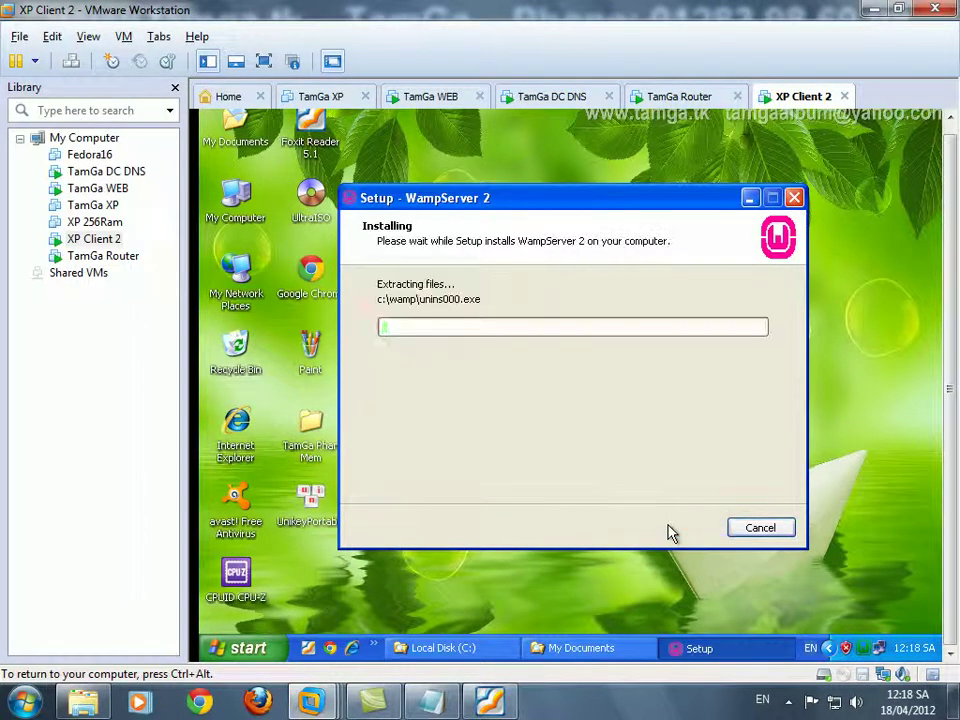
Step: Return to the note in Notepad and add the line "để kiểm tra , các bạn có thể xem file host của 2 máy"
key(ctrl+alt)
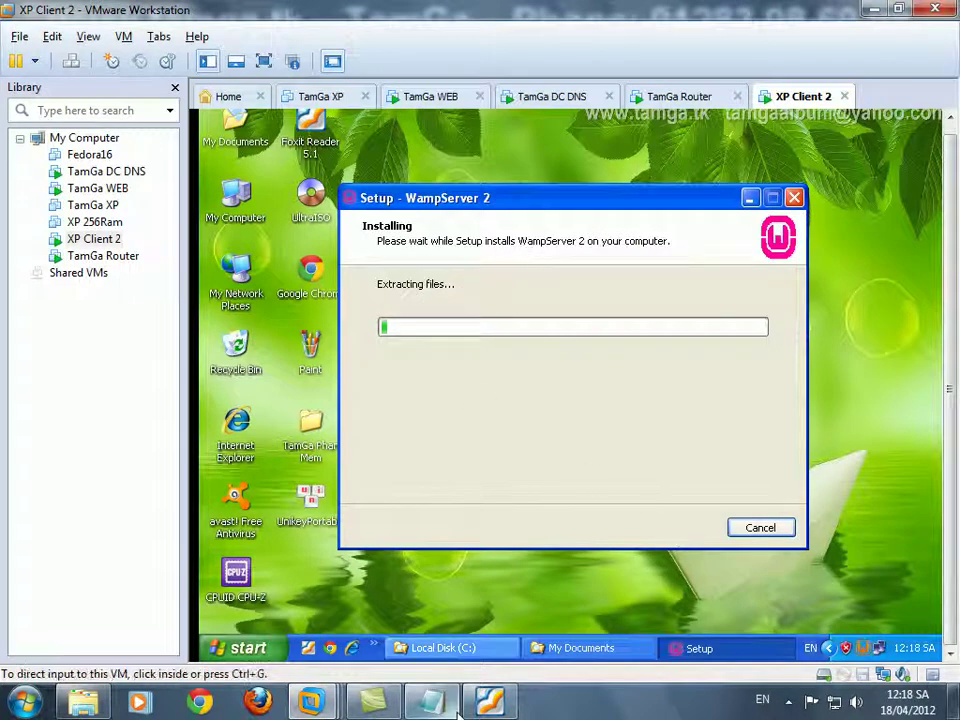
key(alt+Tab)
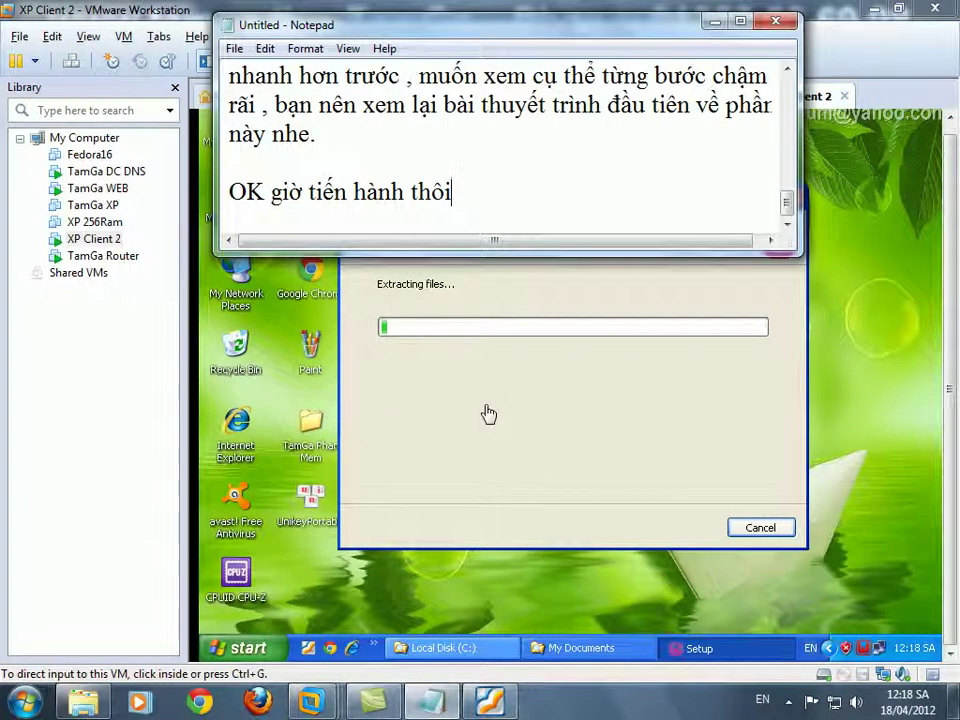
key(Return)
text(ddeer kieerm tra , cacs)
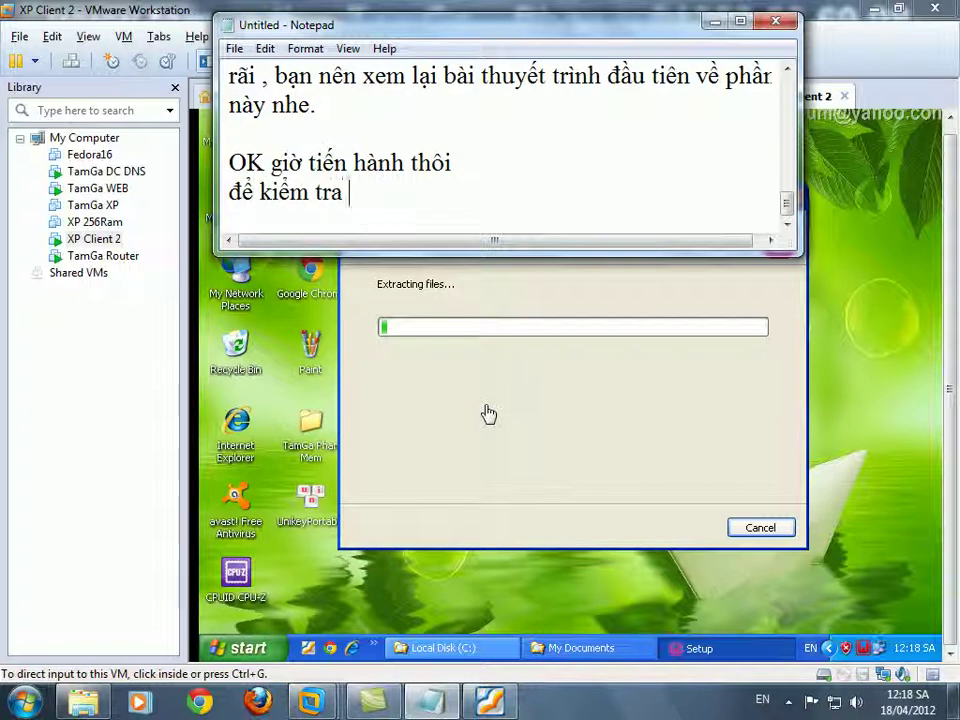
text( bajn cos theer xem)
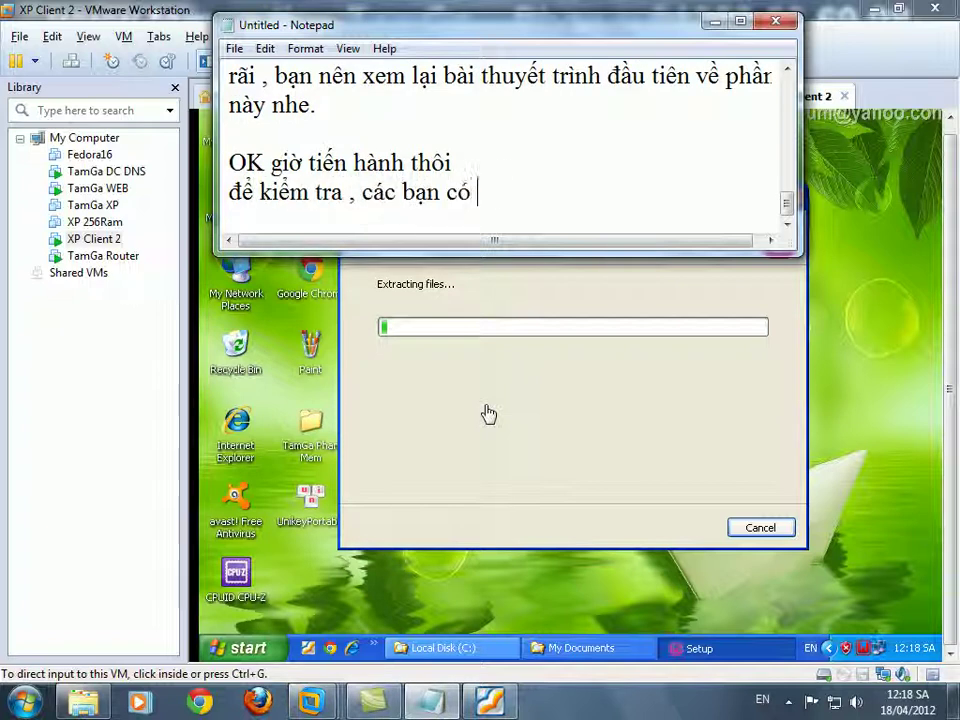
text( file ho)
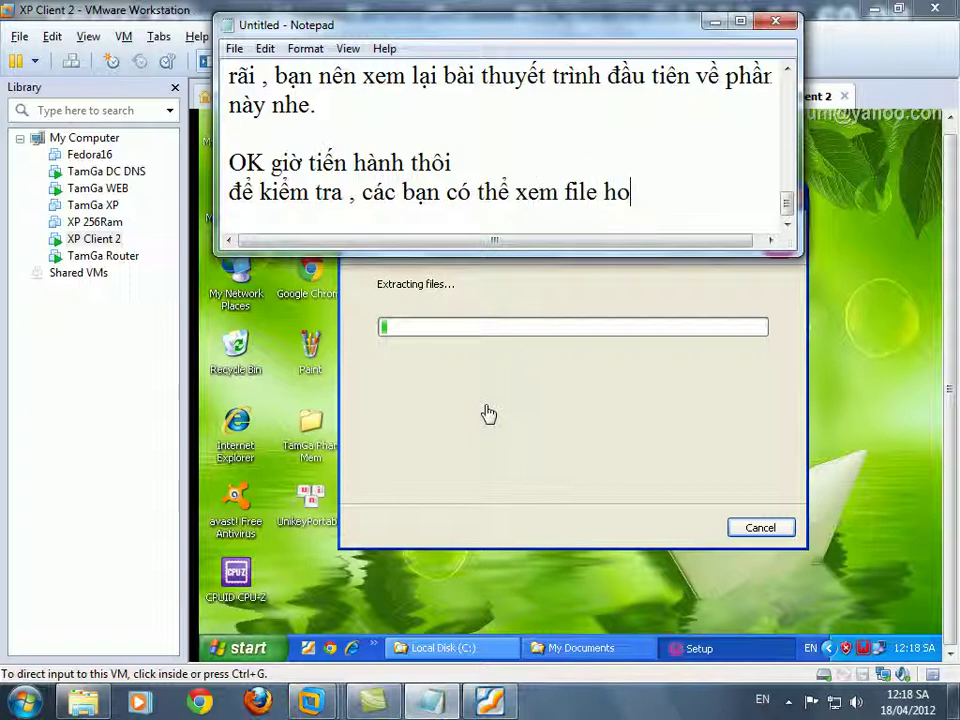
text(st cuar 2 mays)
key(Return)
Step: Add "WEB và Domain không hề có chỉnh sữa host phân giải" on the next line of the note
text(WEB vaf )
text(Domain khoong h)
text(eef c)
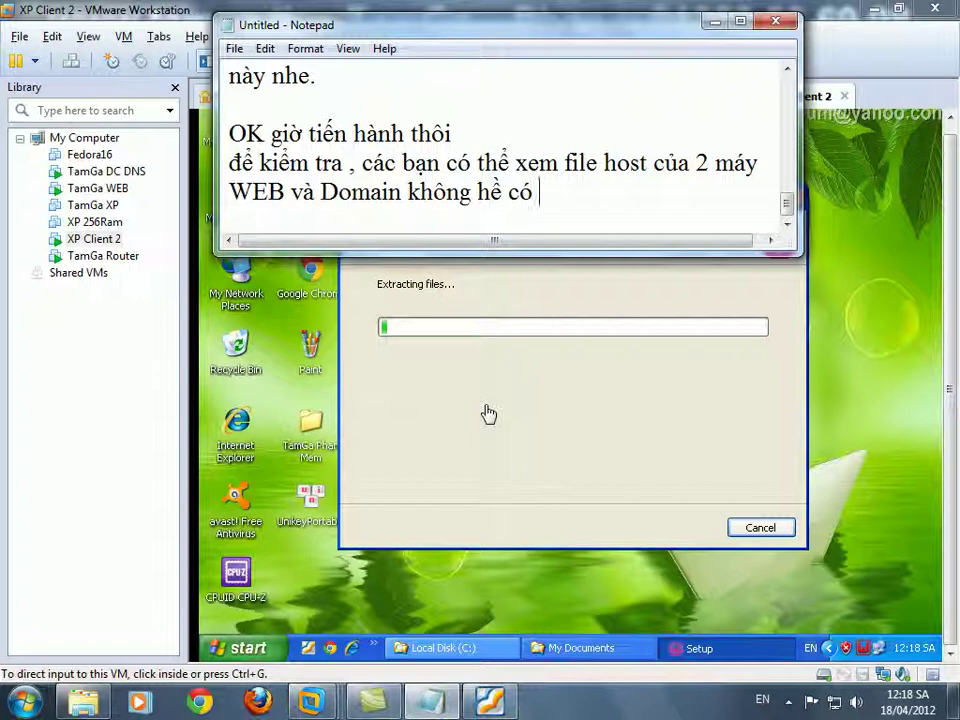
text(os chinhr suwar hor)
text(st phaan giair)
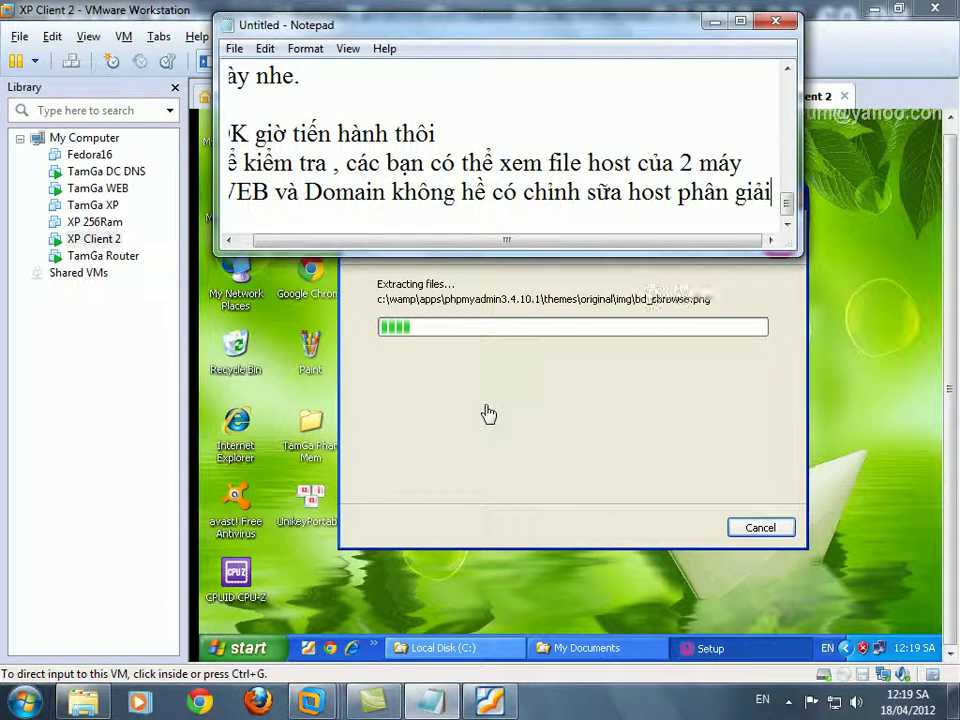
Step: Continue the note on a new line with "cho WEB2" and start another line below it
key(Return)
text(cho )
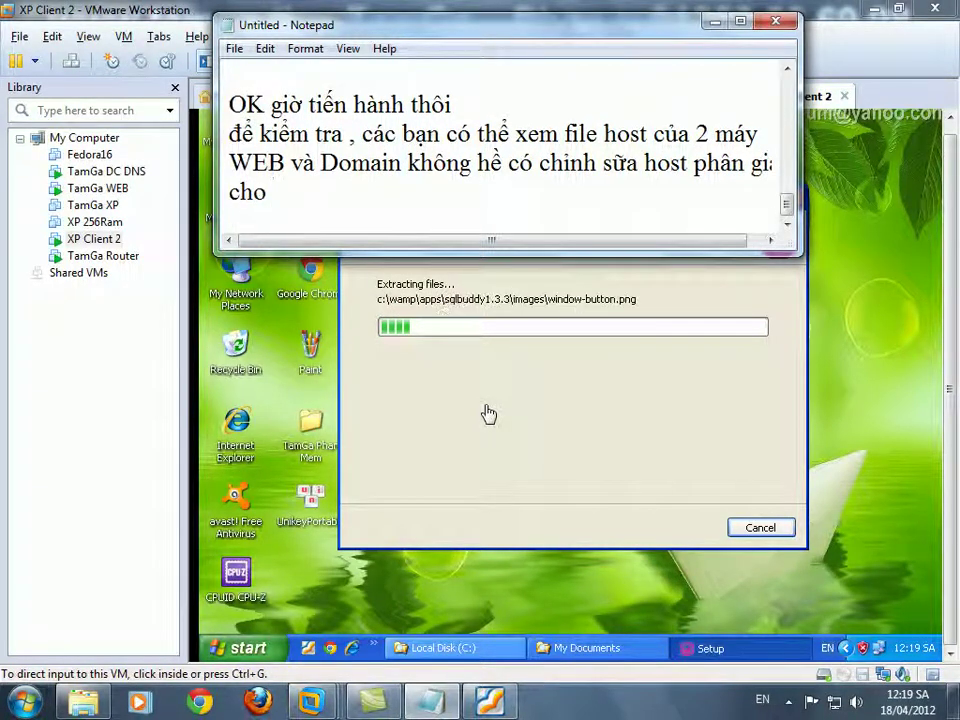
text(WEB2)
key(Return)
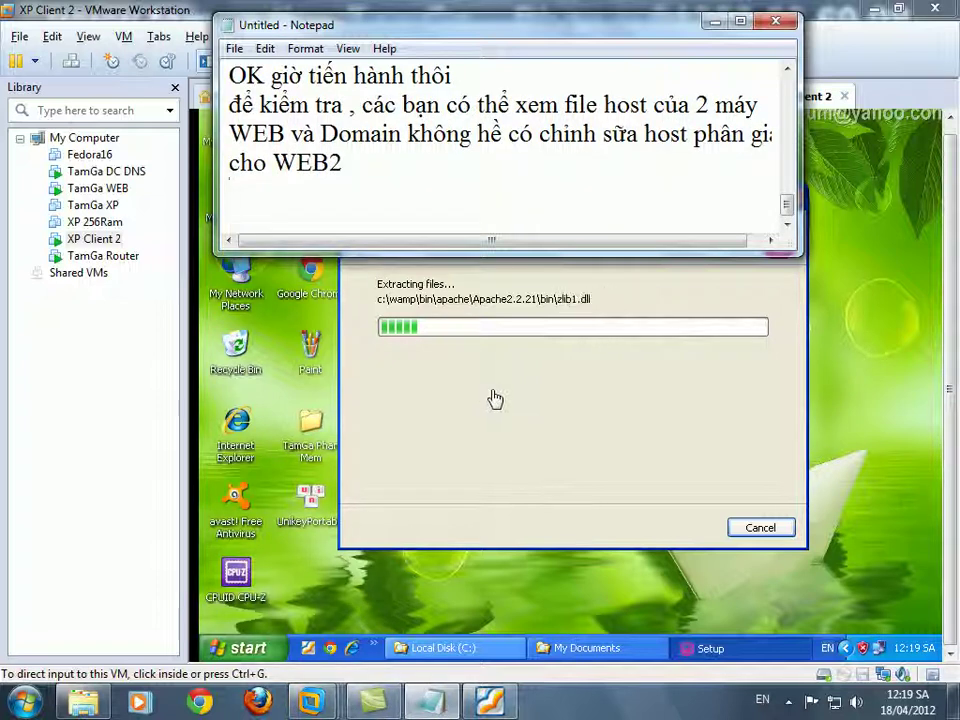
Step: Switch to the TamGa WEB virtual machine, unlock it, and close its open browser and command prompt windows
click(540, 129)
click(440, 96)
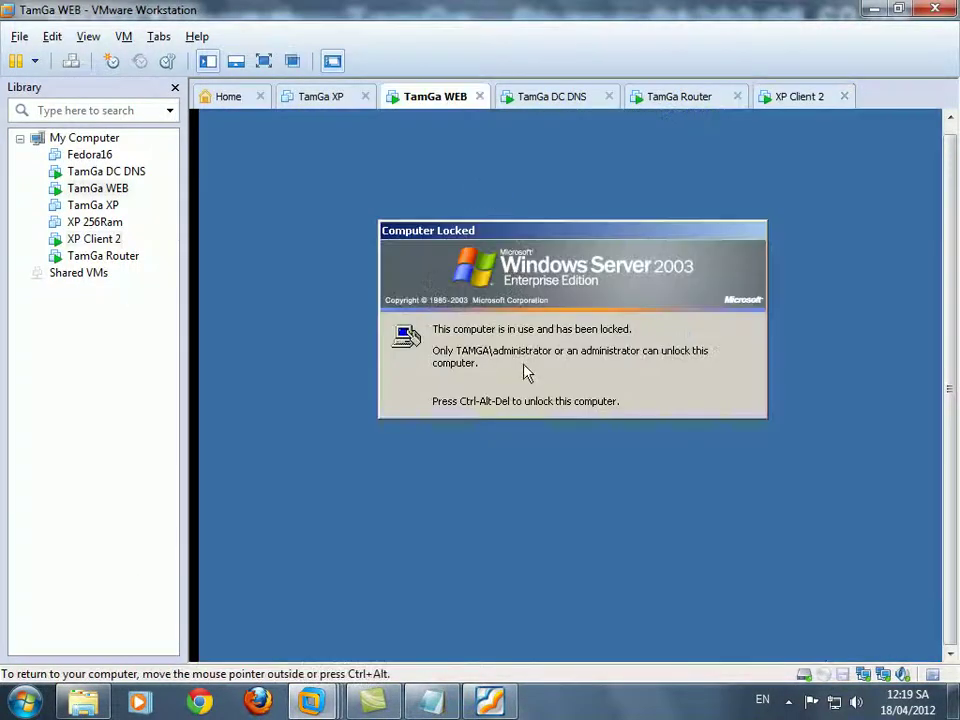
key(ctrl+alt+Insert)
key(Return)
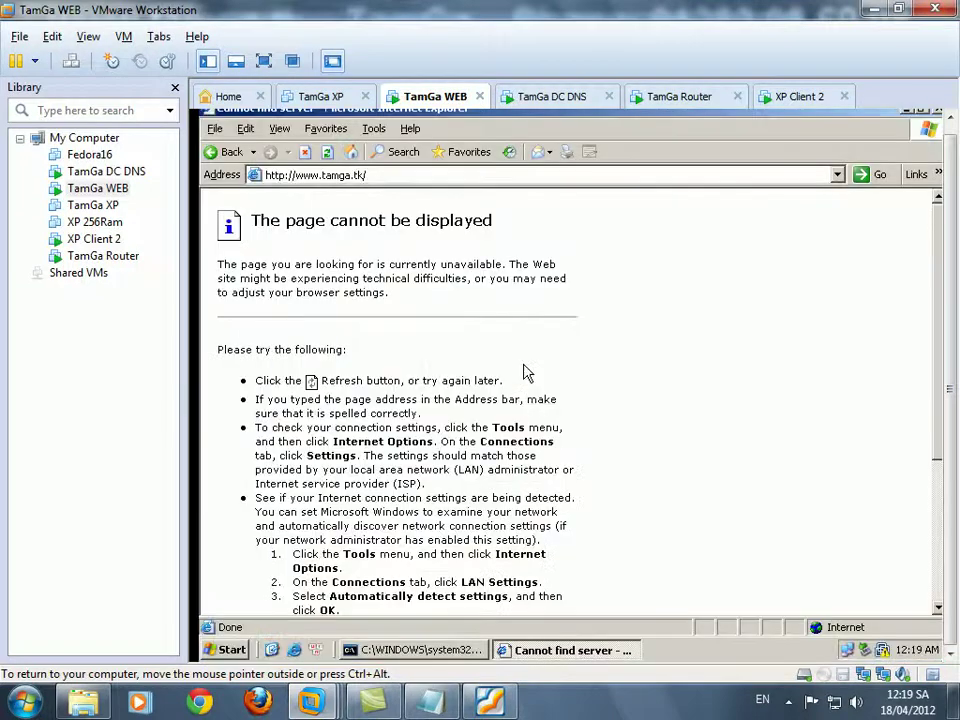
key(alt+F4)
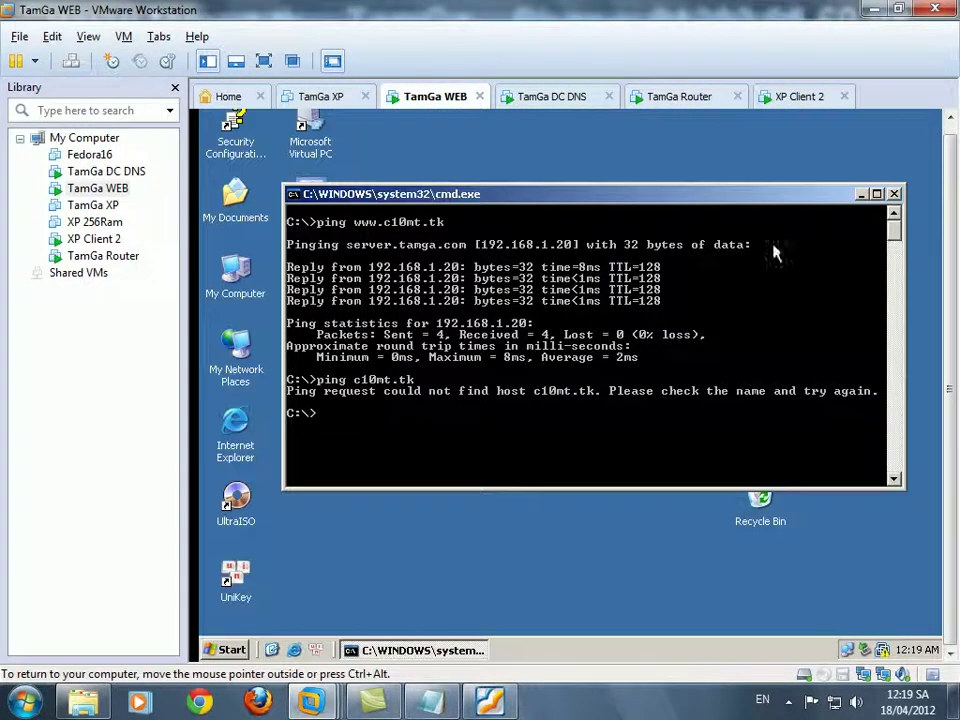
click(894, 193)
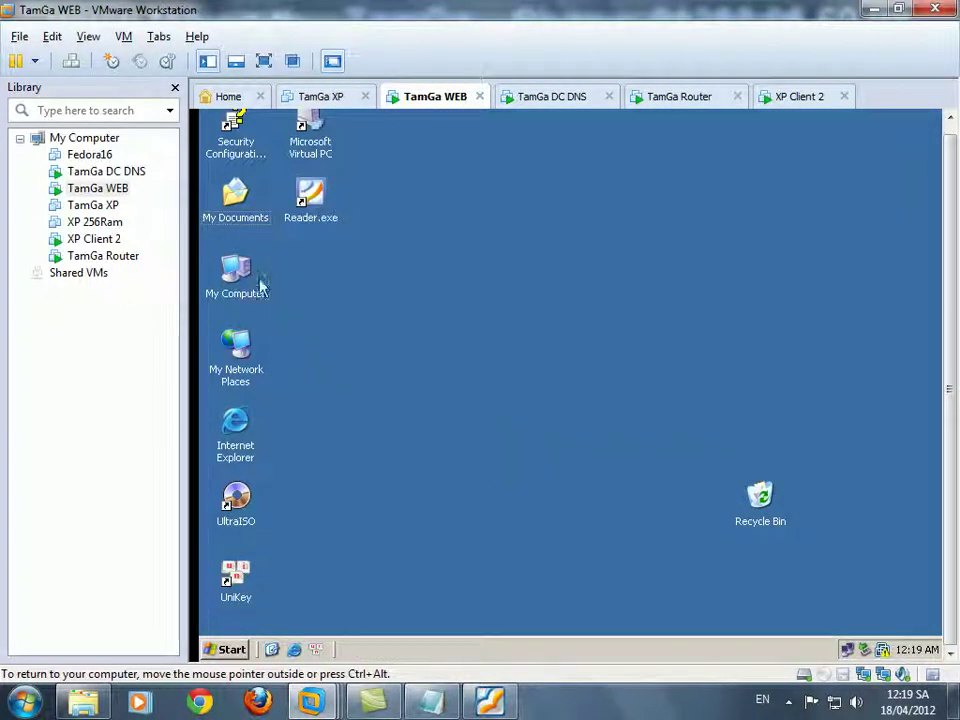
Step: Browse with the folder tree shown to C:\WINDOWS\system32\drivers\etc on TamGa WEB
double_click(230, 280)
click(422, 153)
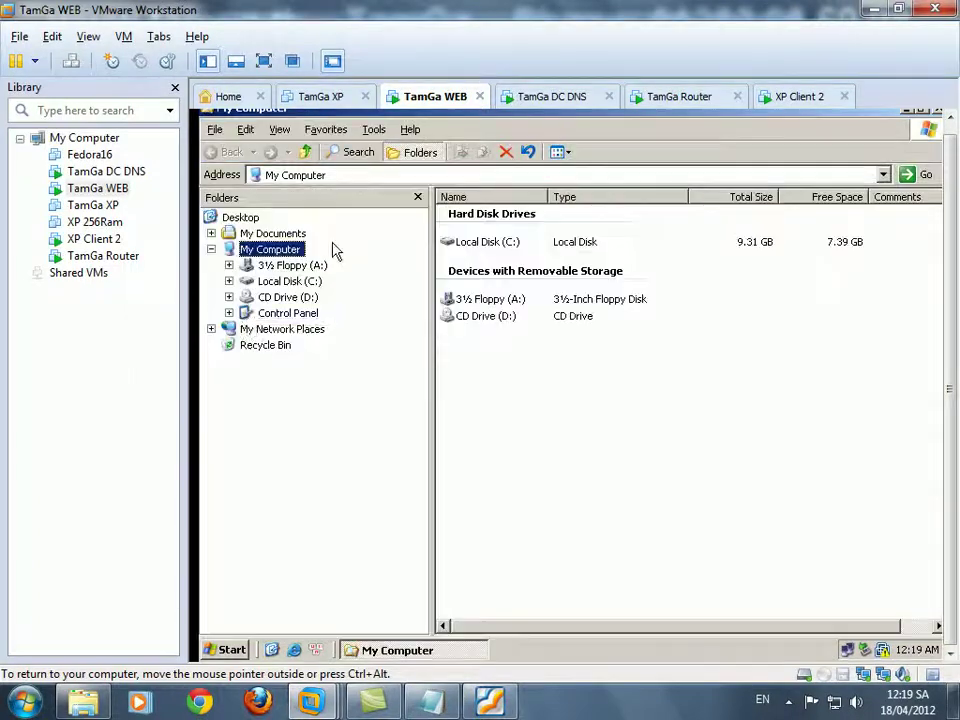
click(289, 281)
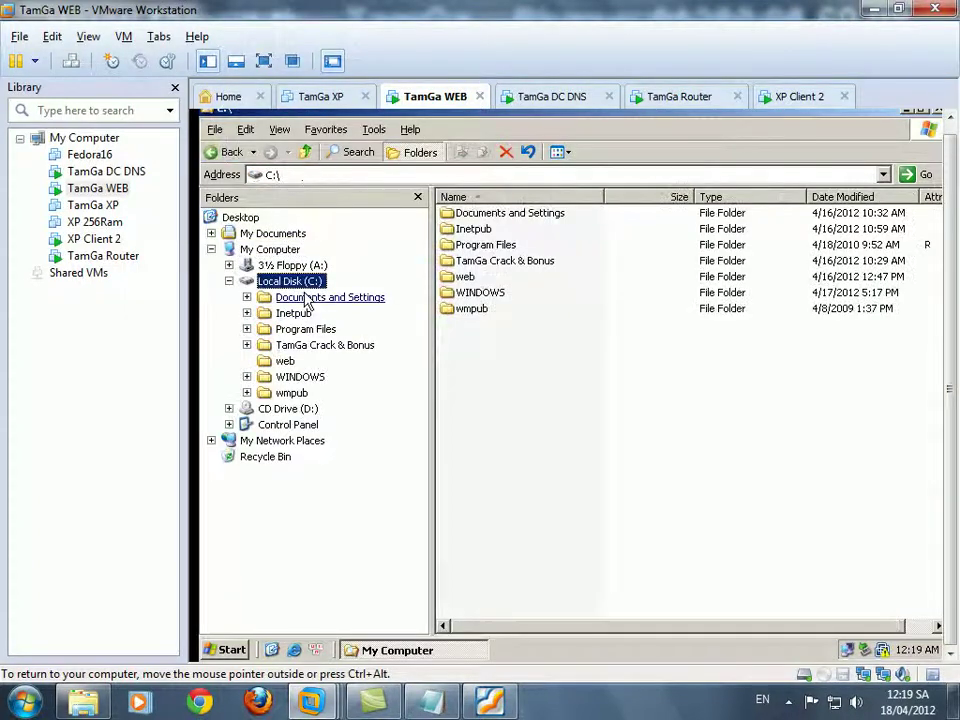
click(300, 378)
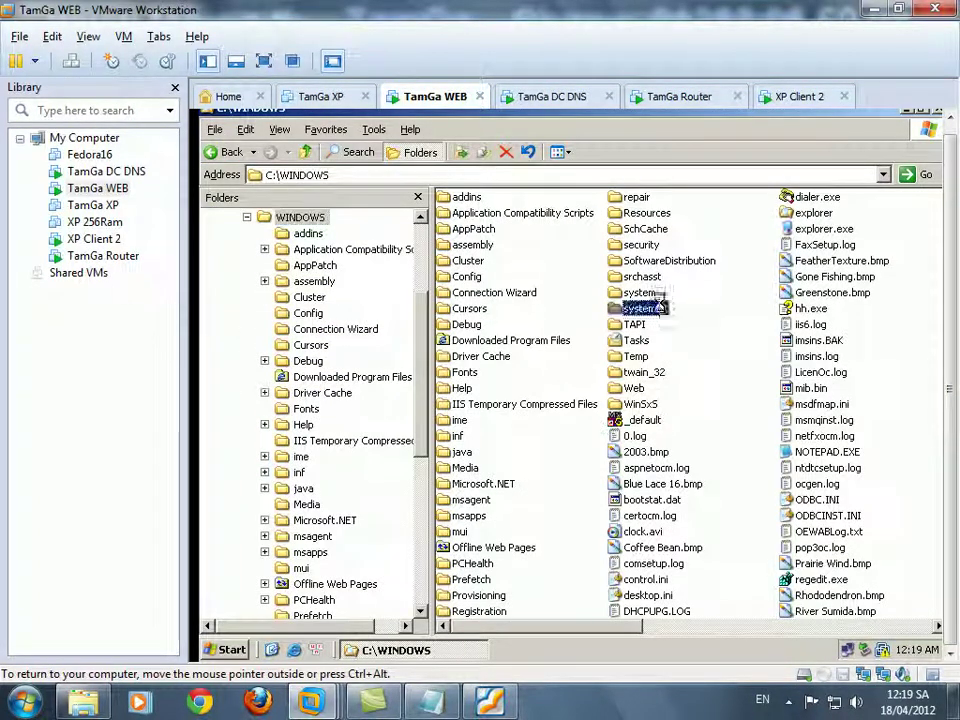
double_click(660, 308)
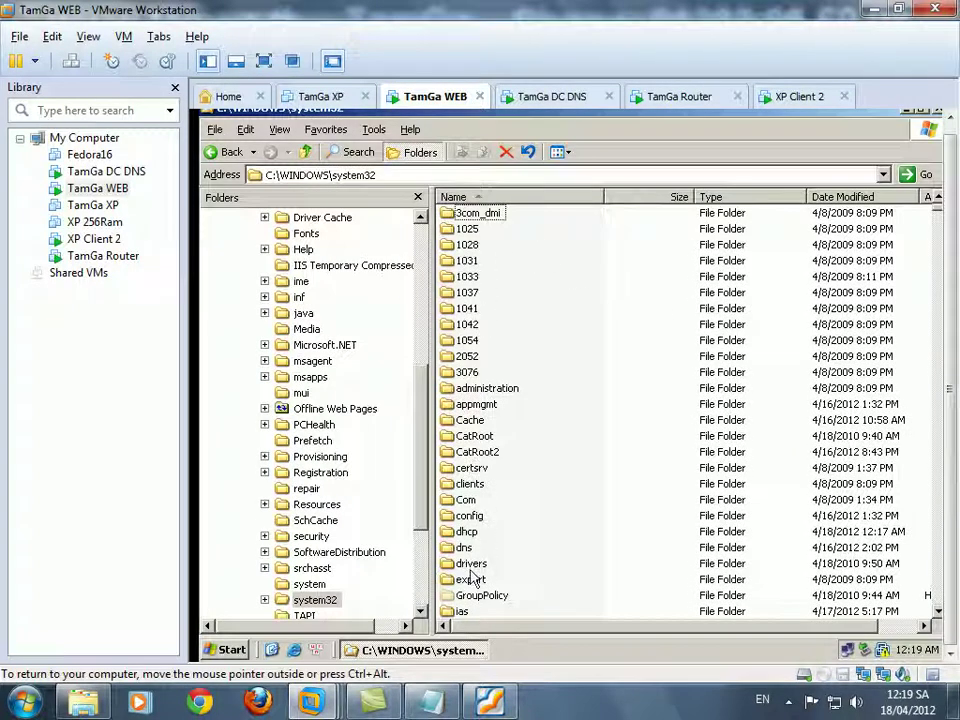
double_click(470, 564)
double_click(463, 229)
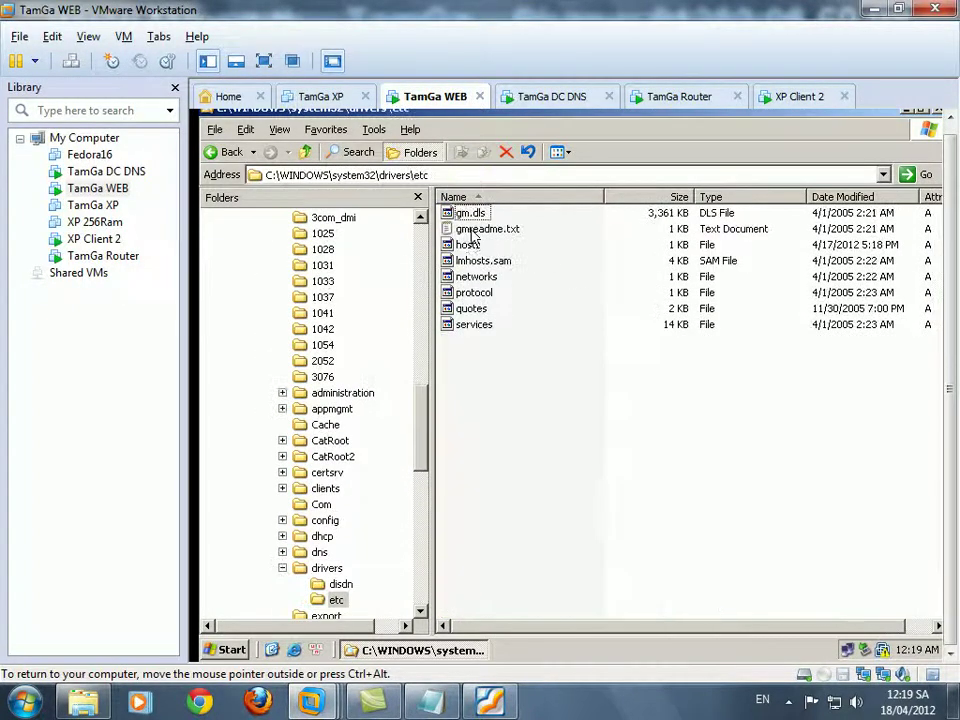
Step: Open the hosts file in Notepad, examine its host name mappings, then close the file and the folder window
click(469, 246)
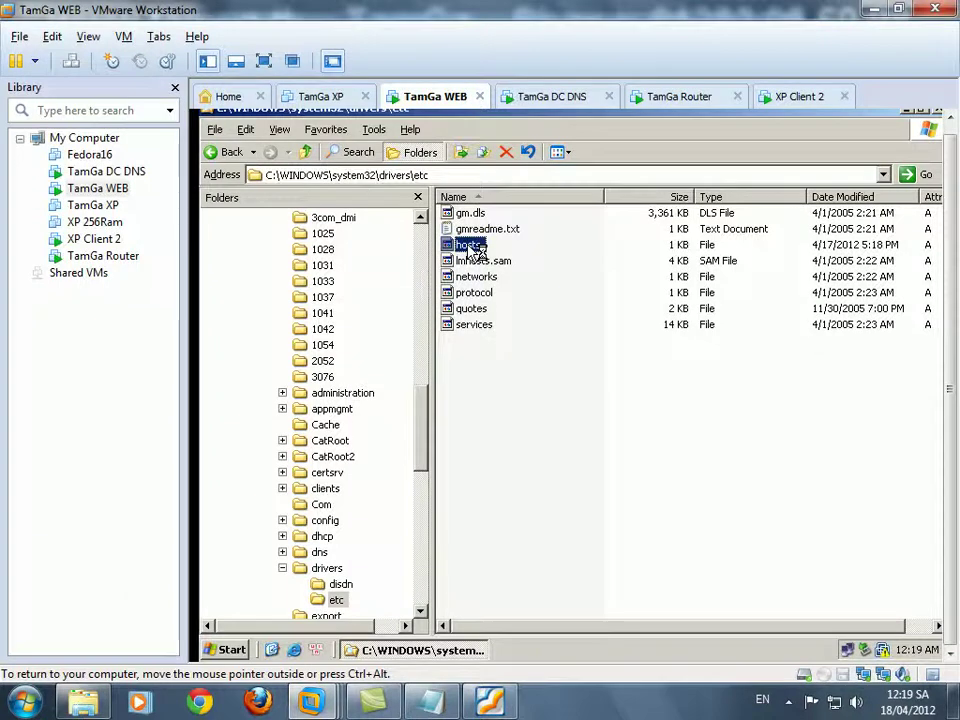
double_click(472, 247)
click(460, 291)
double_click(460, 291)
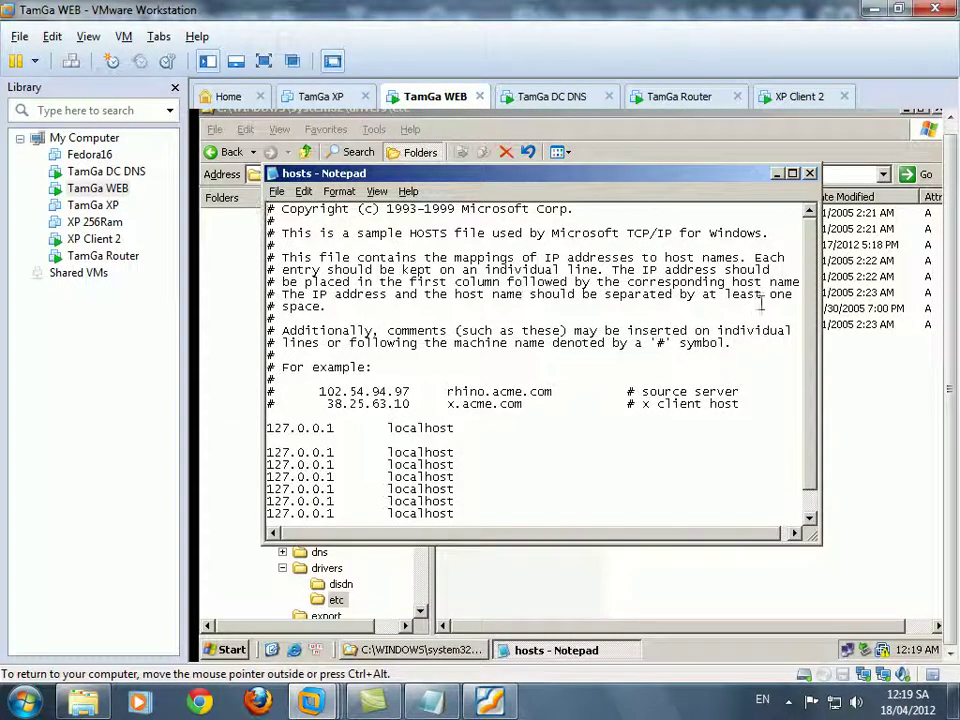
scroll(810, 316, down, 1)
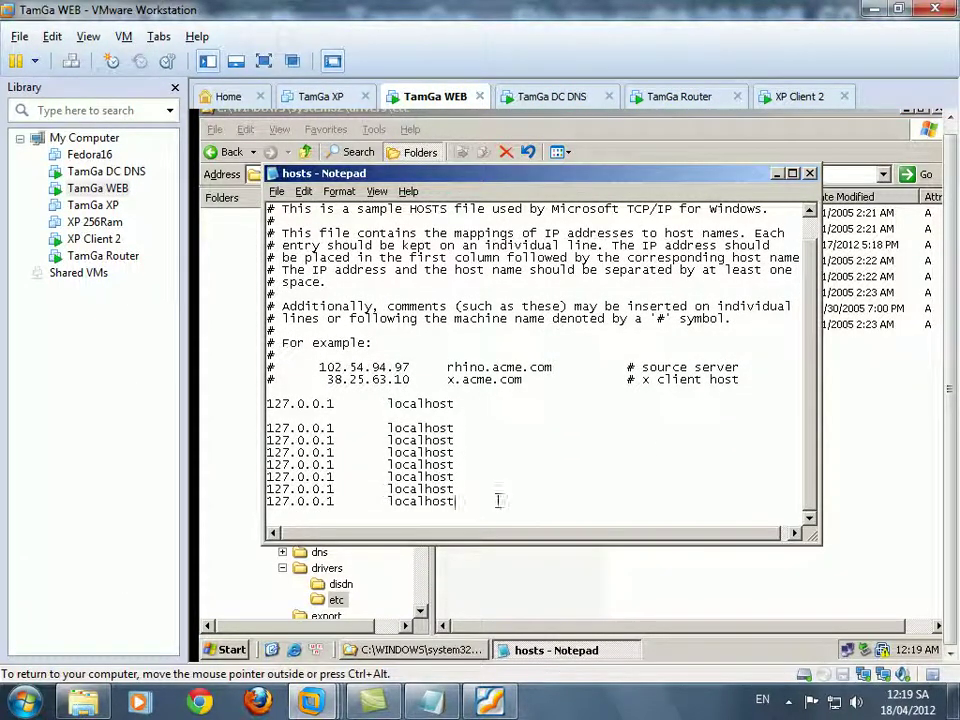
drag(512, 510, 354, 399)
click(512, 440)
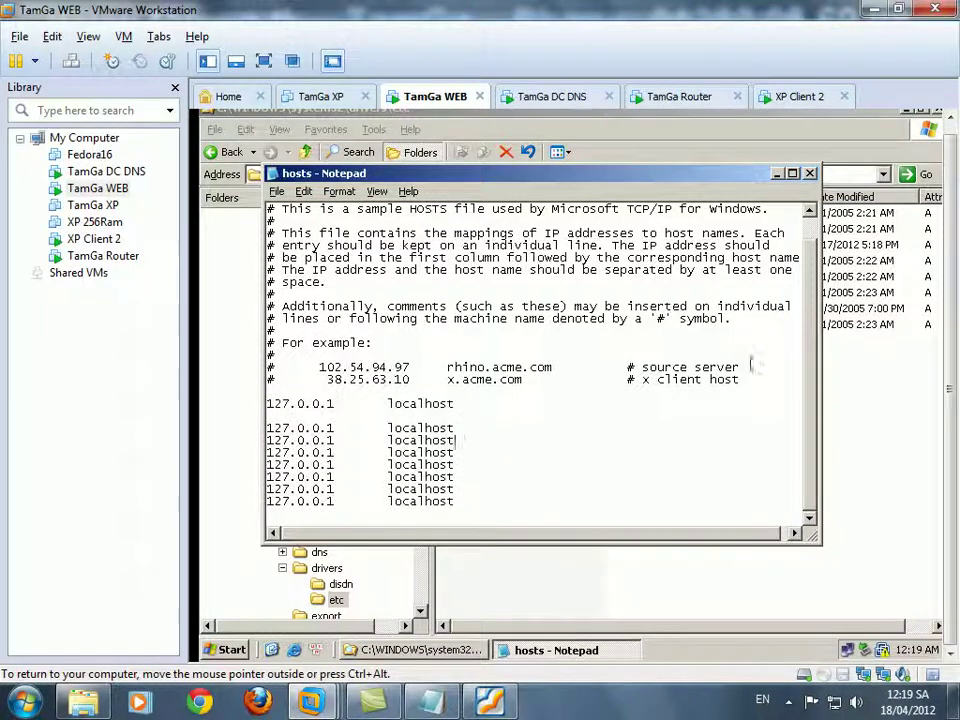
click(810, 174)
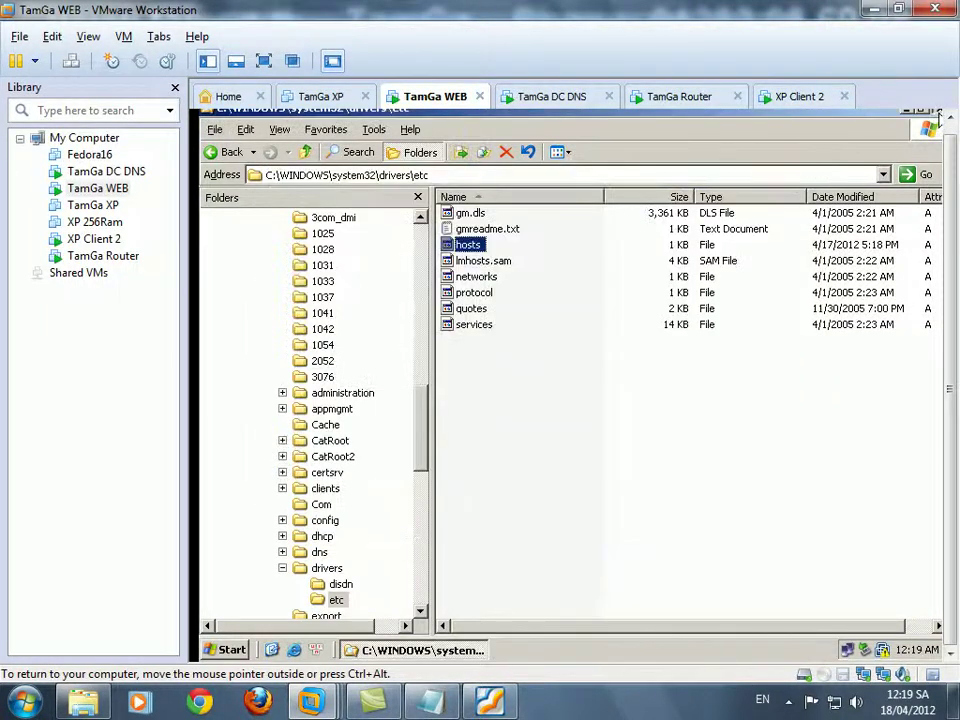
click(936, 112)
Step: Switch to the TamGa DC DNS virtual machine, close its DNS management console and browse to C:\WINDOWS
click(556, 97)
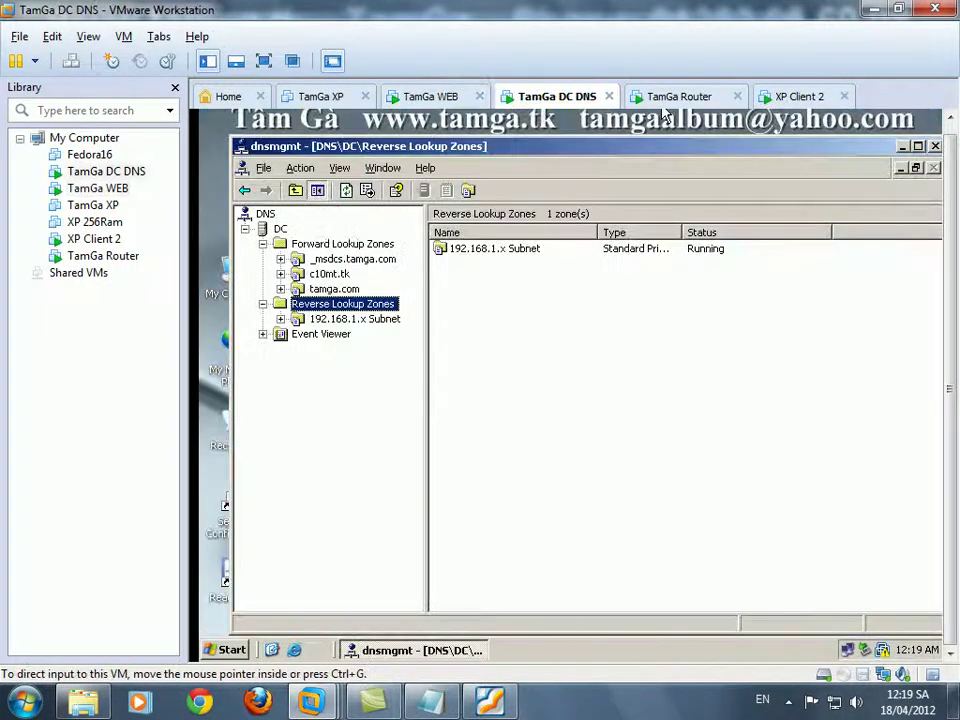
click(935, 146)
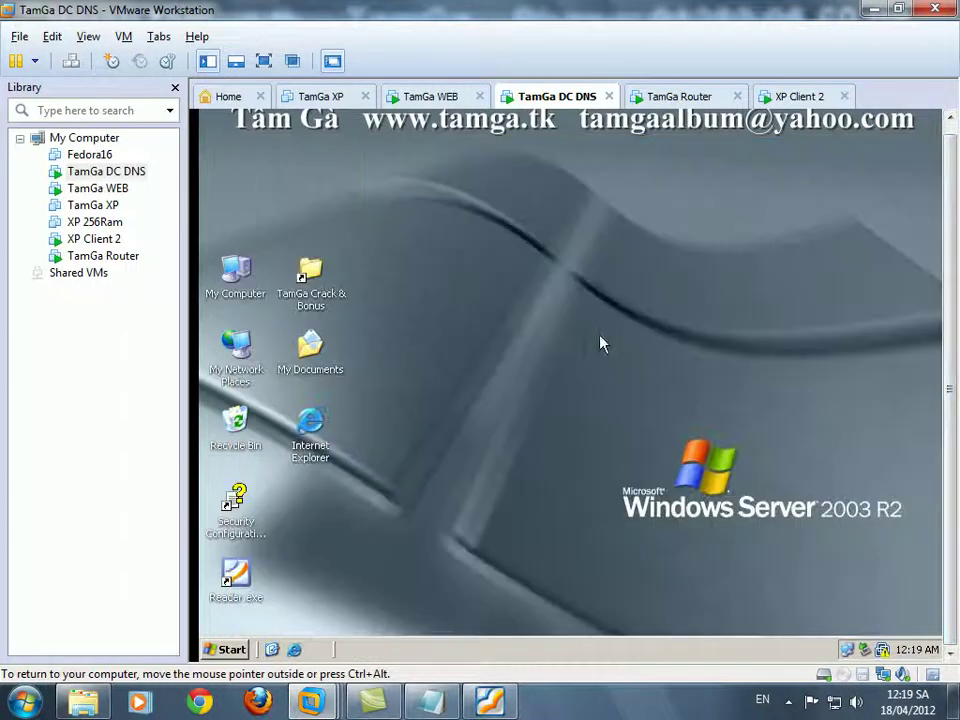
double_click(238, 272)
click(424, 205)
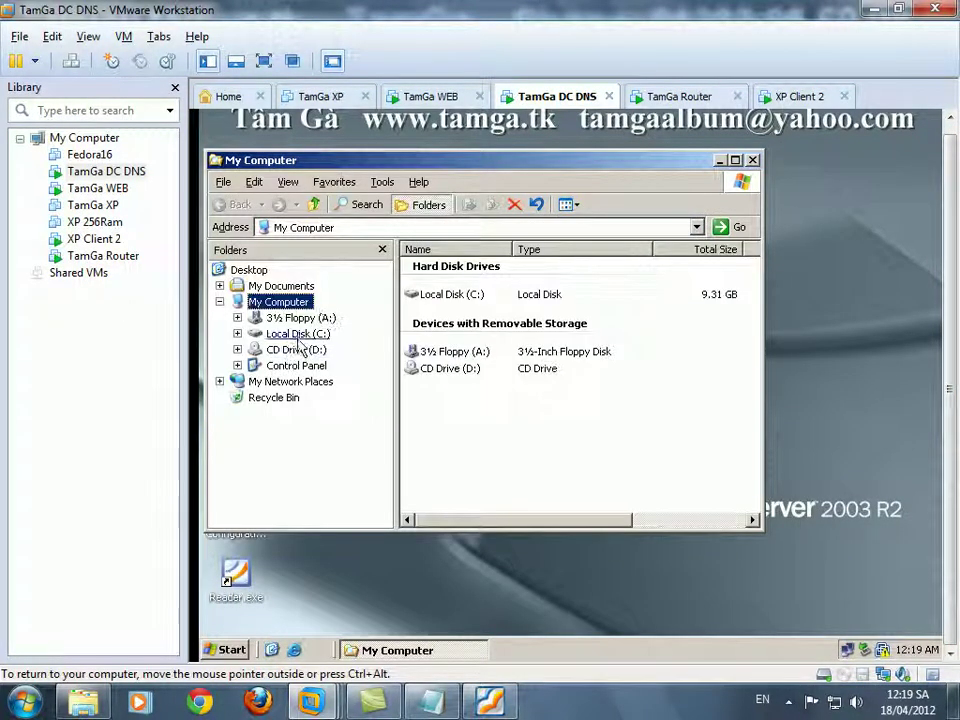
click(296, 333)
click(285, 429)
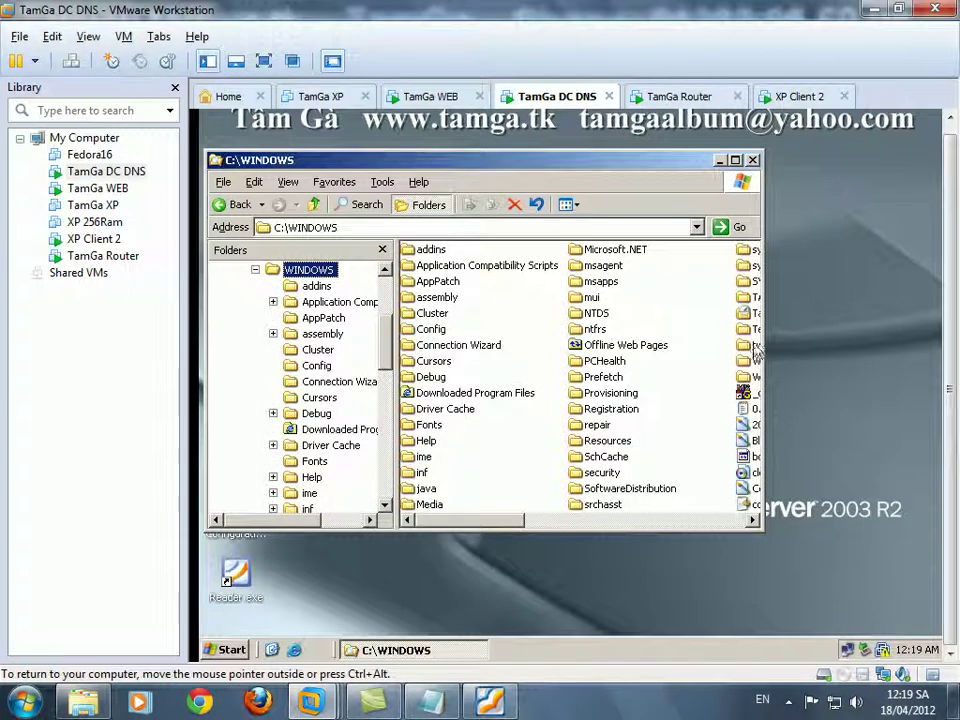
double_click(753, 283)
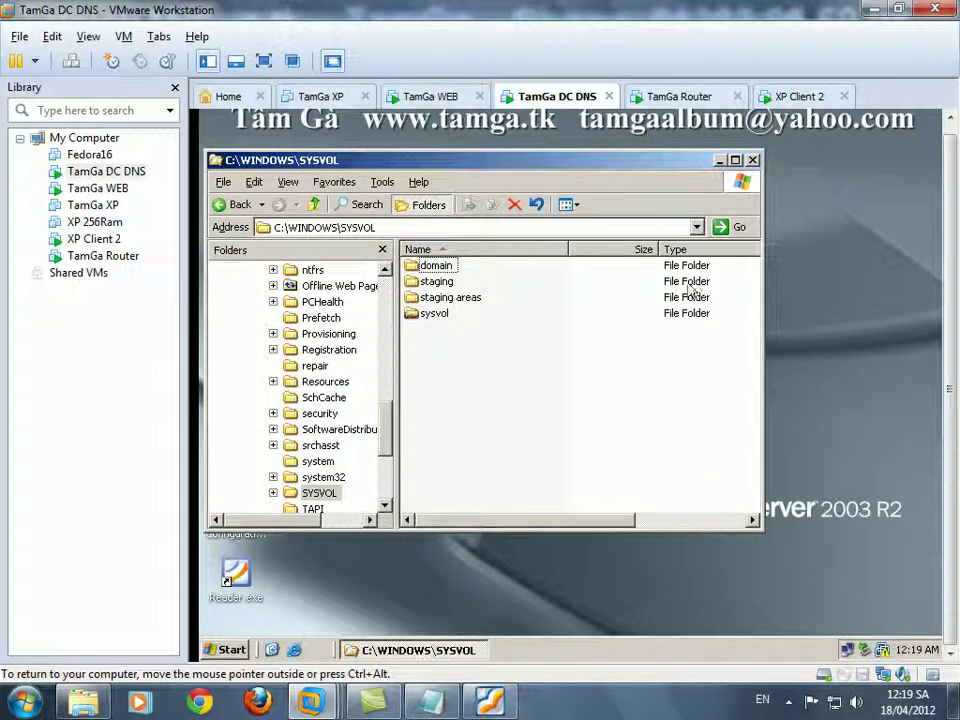
key(BackSpace)
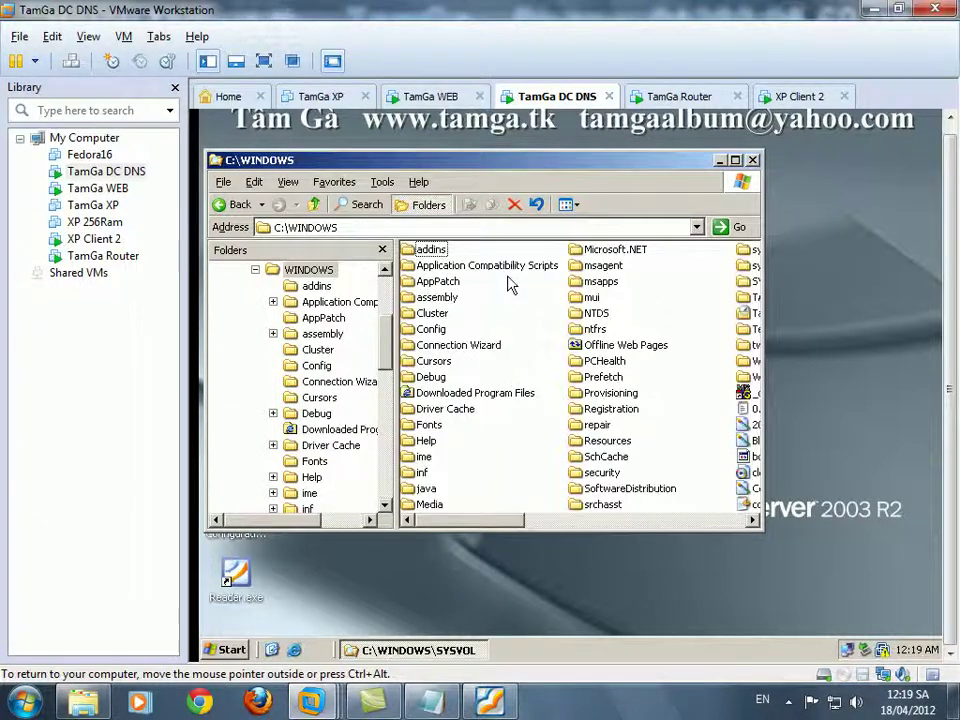
double_click(752, 252)
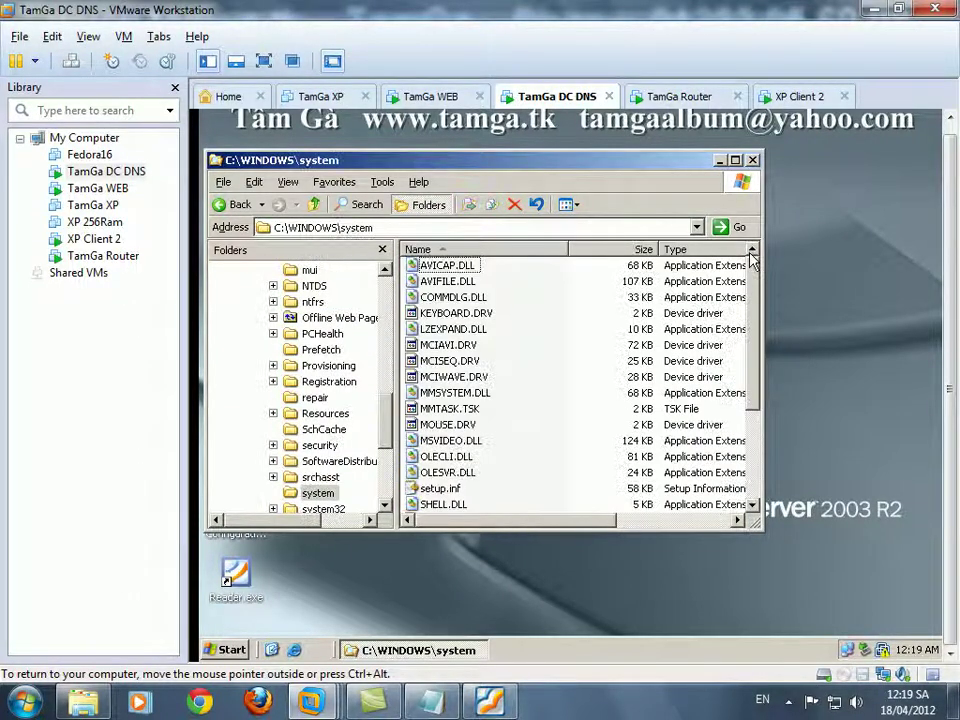
key(BackSpace)
Step: Maximize the folder window and go to system32\drivers\etc on TamGa DC DNS
double_click(492, 161)
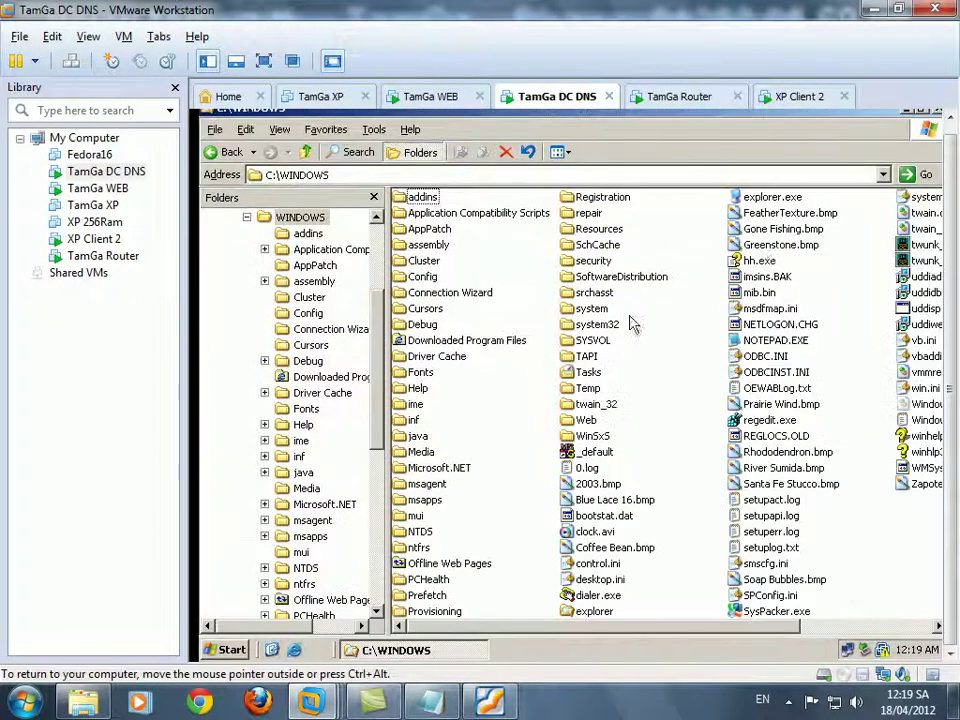
double_click(597, 324)
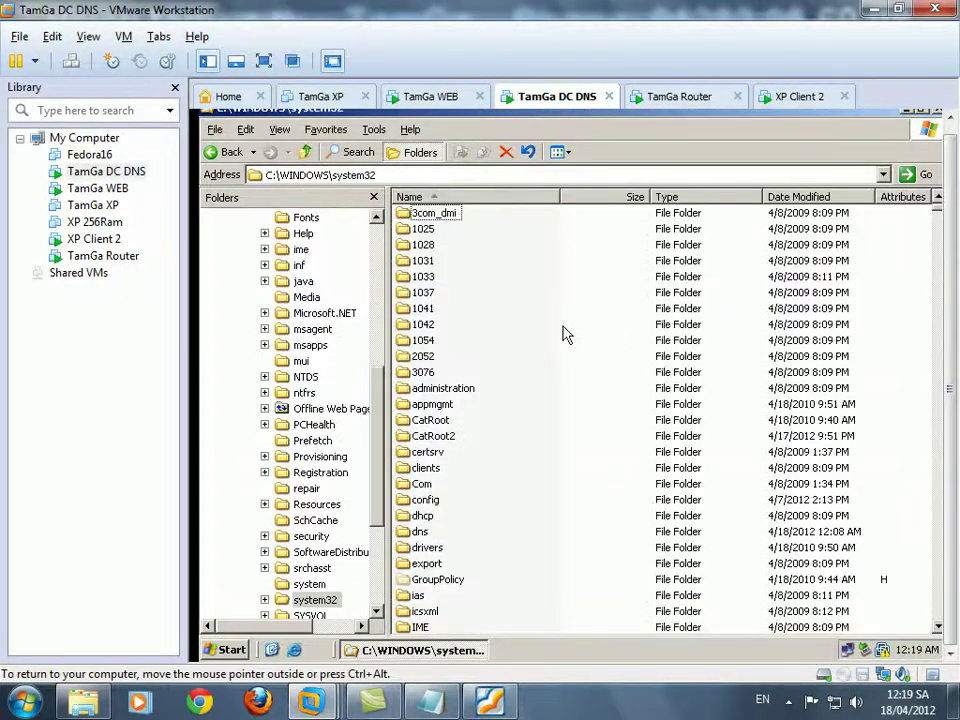
double_click(428, 549)
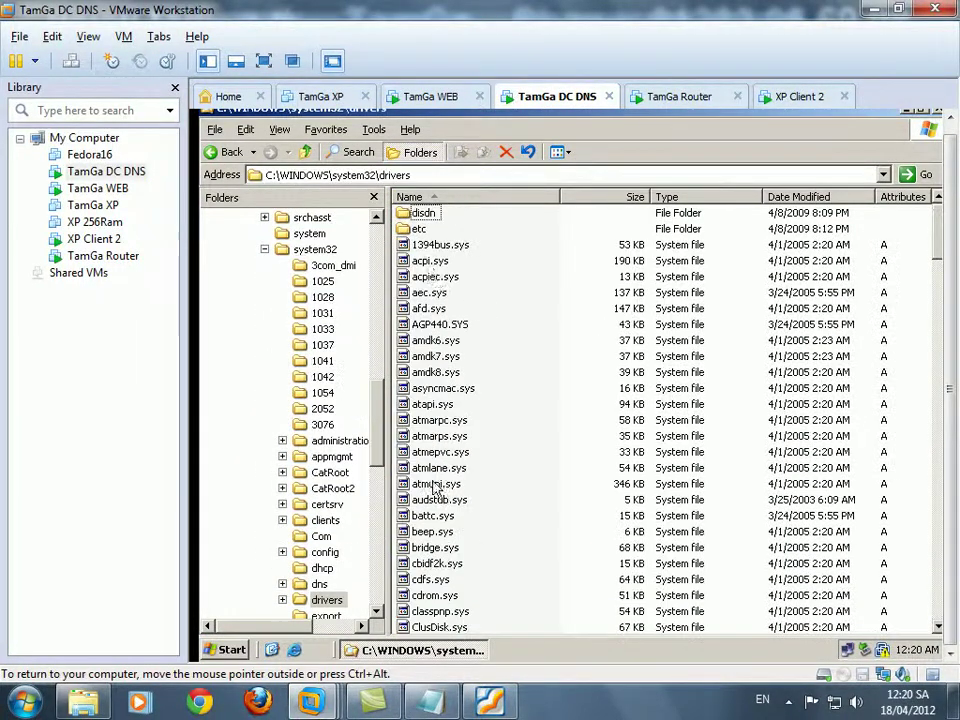
double_click(421, 229)
Step: Open this server's hosts file in Notepad, examine its localhost mapping and close the file
double_click(424, 246)
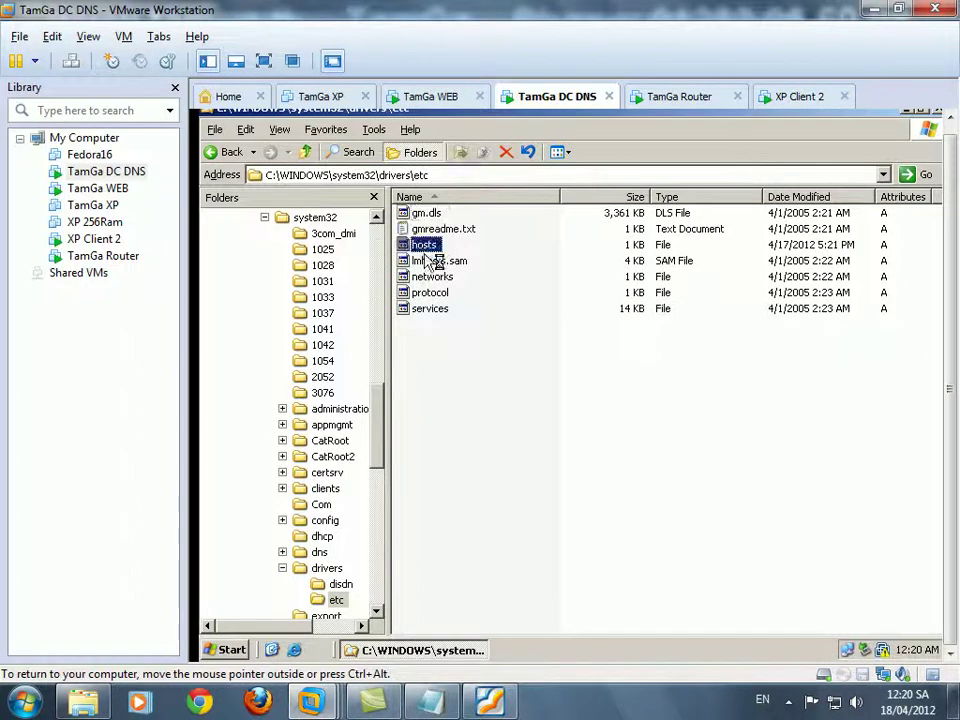
click(455, 290)
double_click(452, 292)
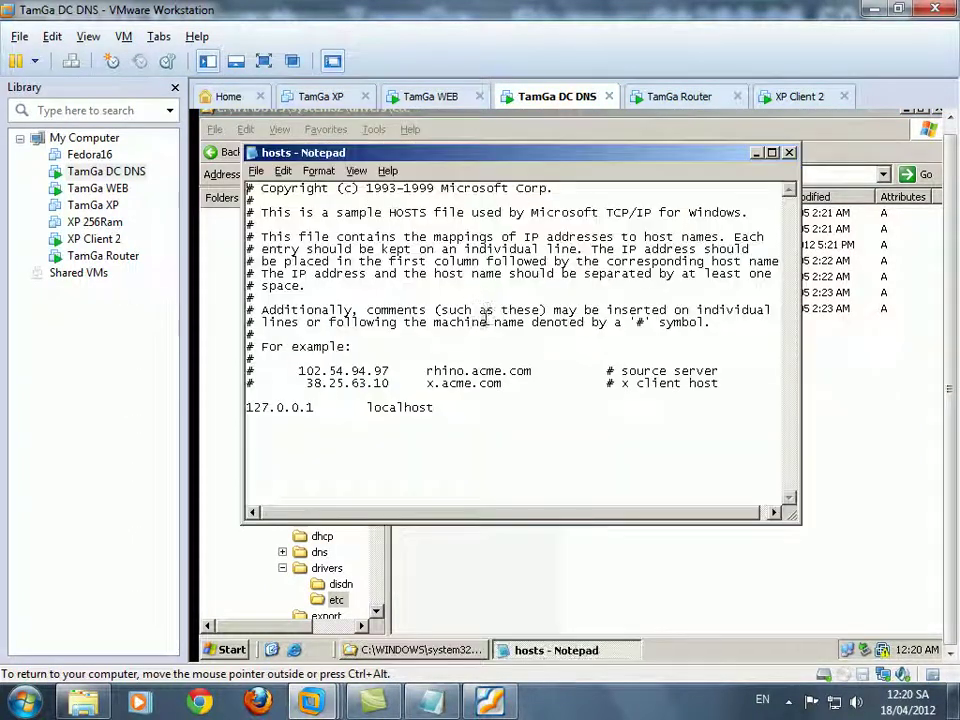
drag(516, 446, 343, 348)
click(471, 469)
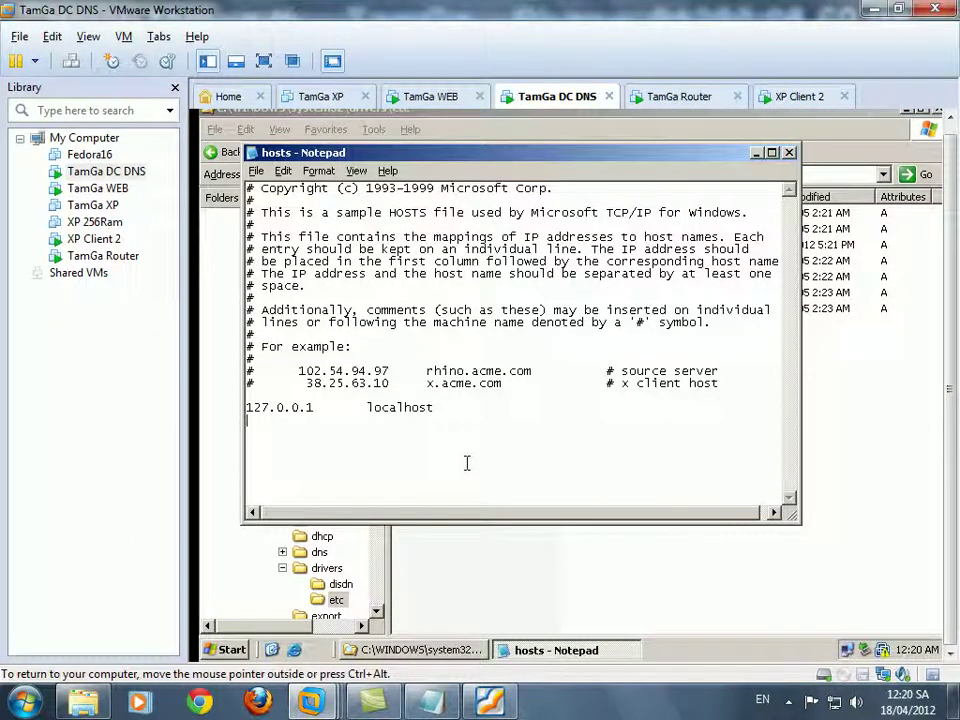
click(789, 152)
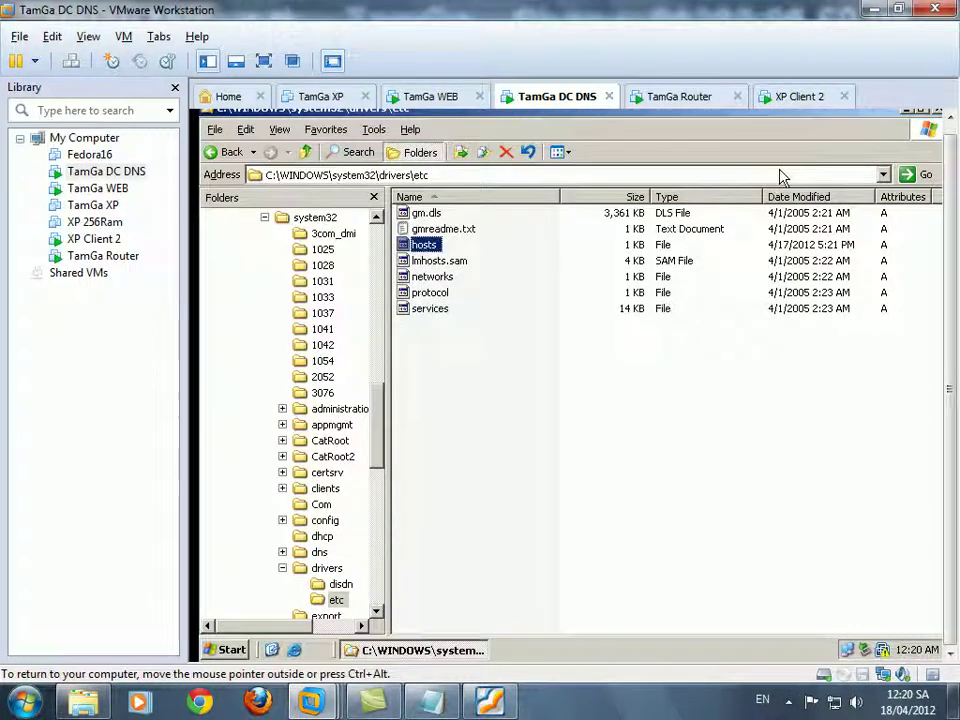
Step: Check the WampServer 2 installation progress on XP Client 2, then return to TamGa DC DNS and refresh its desktop
click(812, 96)
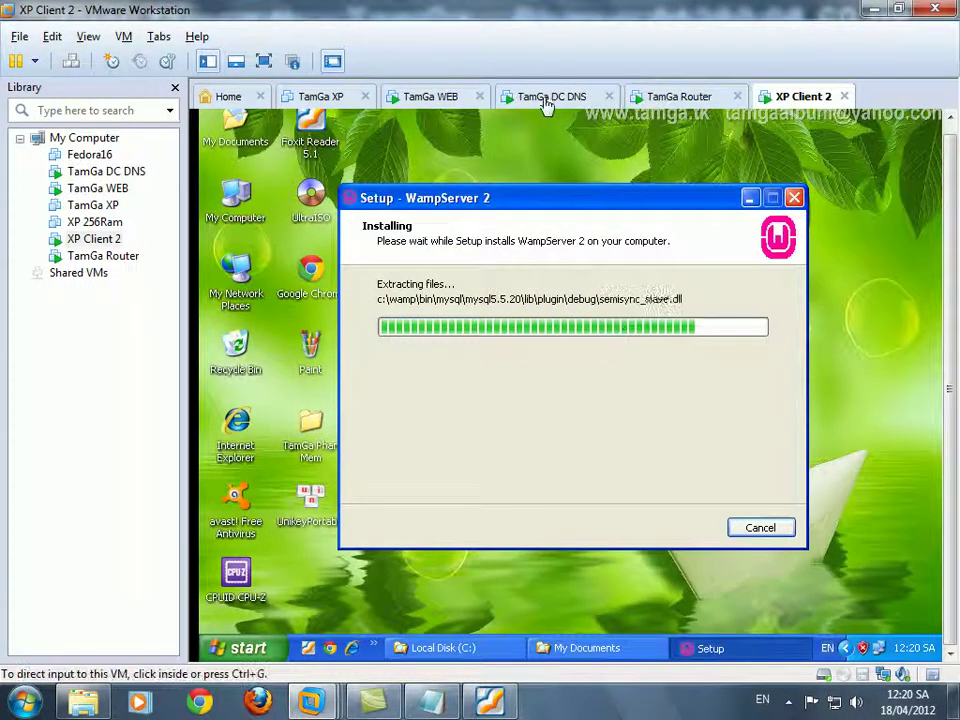
click(549, 98)
right_click(545, 398)
click(579, 421)
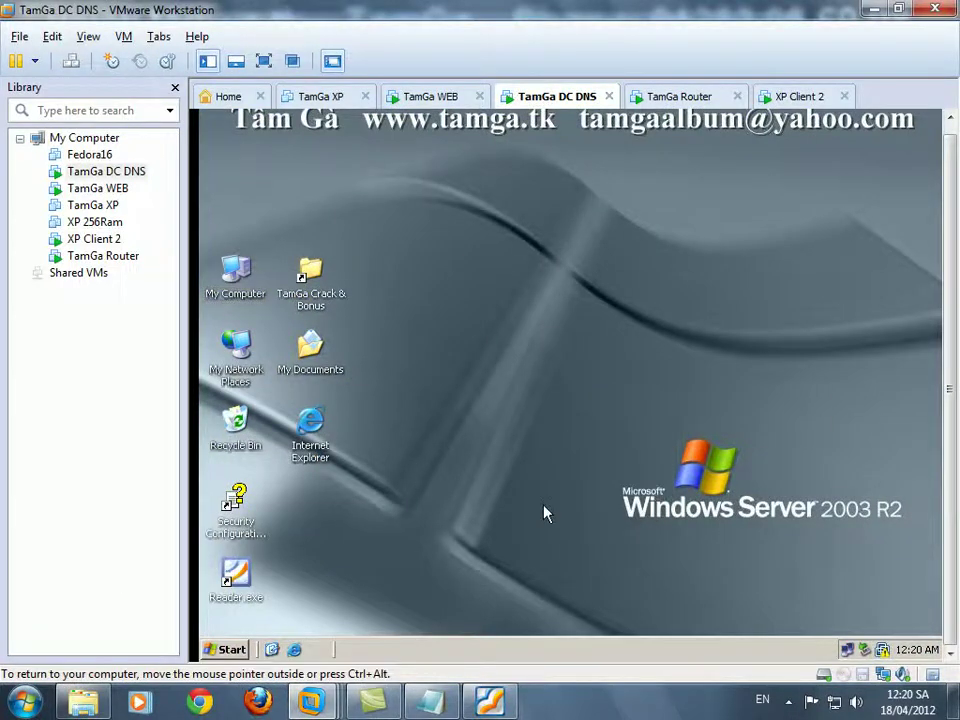
click(484, 704)
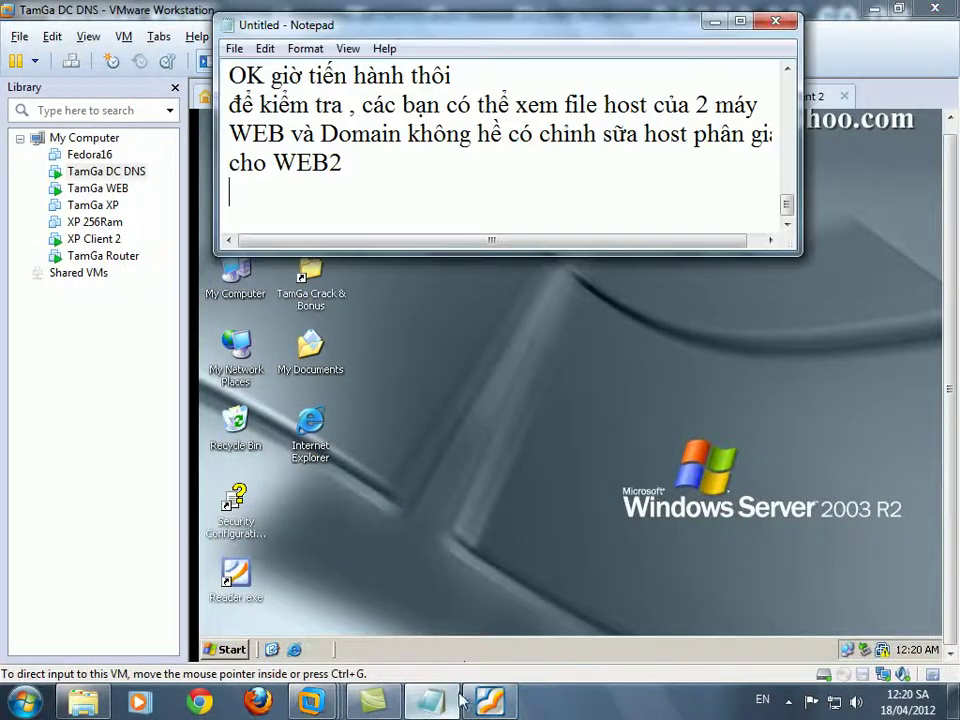
text(dường mạng 192.168.1.x v)
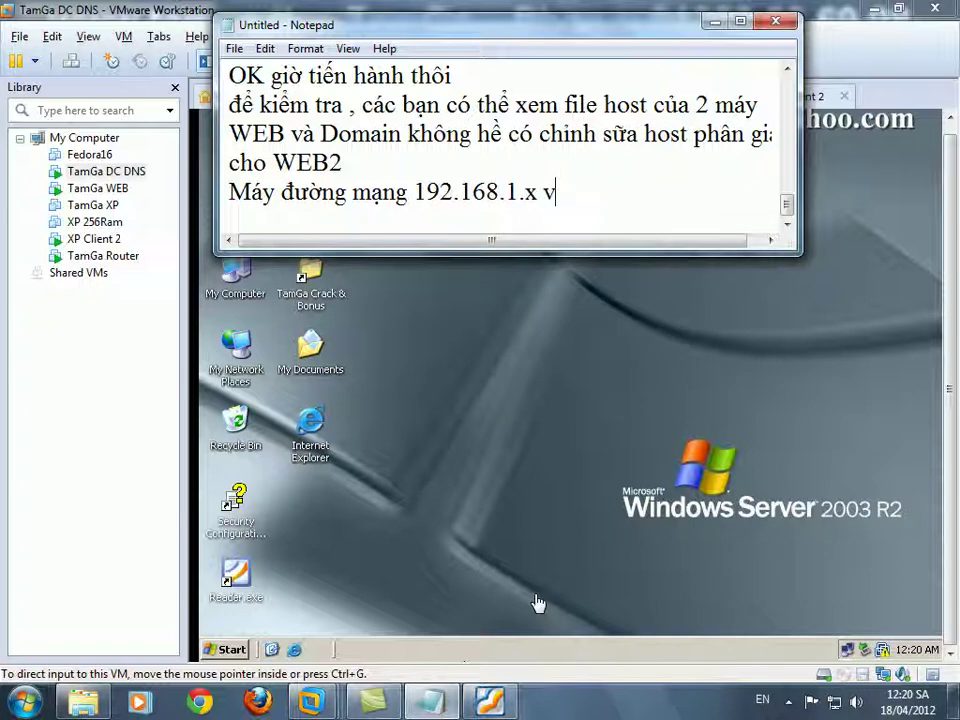
text(ẫn len site www)
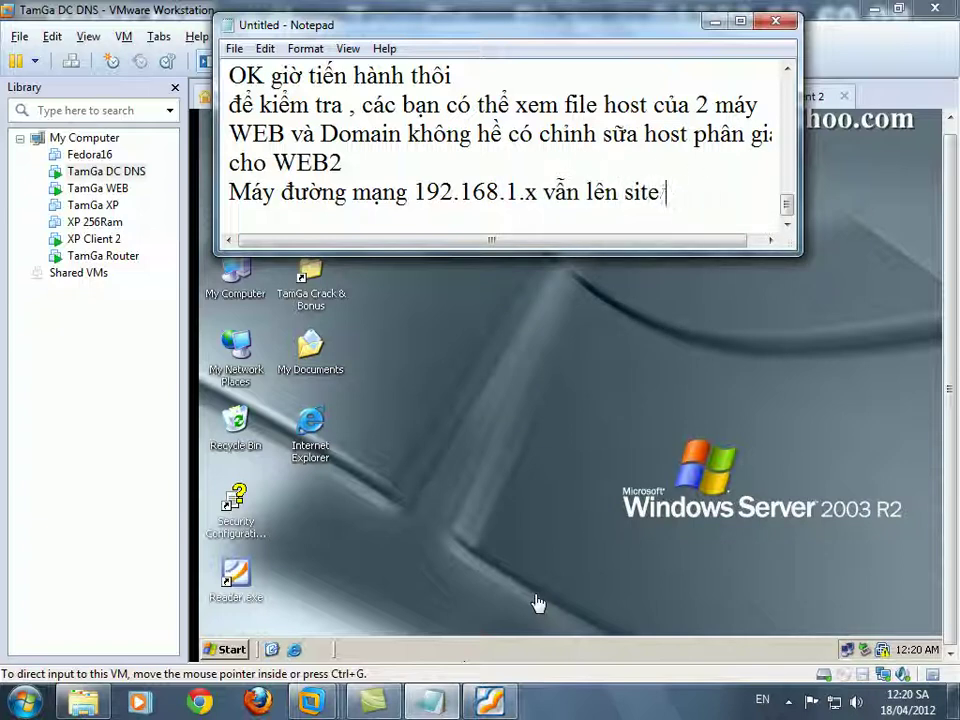
key(BackSpace)
key(Return)
text(www.c)
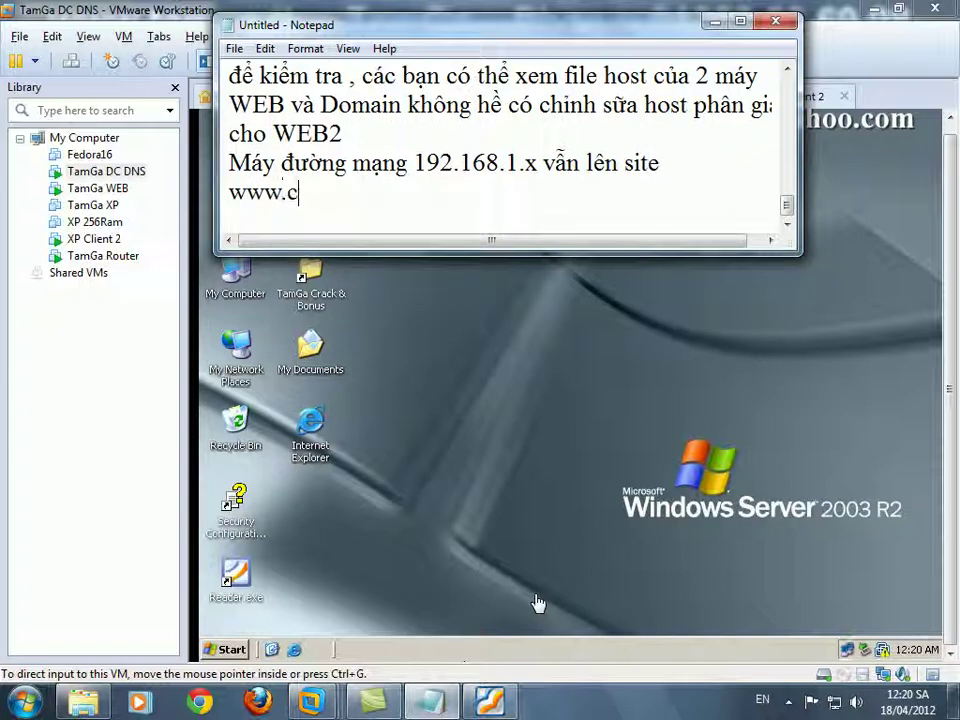
text(10mt.tk binh)
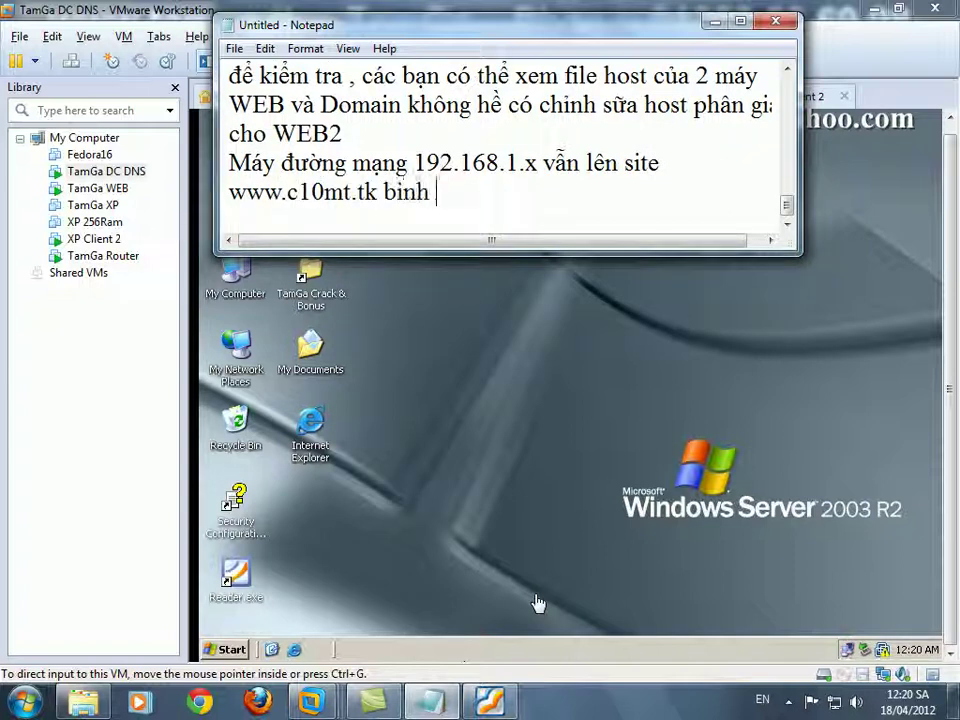
text(f thươngf nhe)
key(Return)
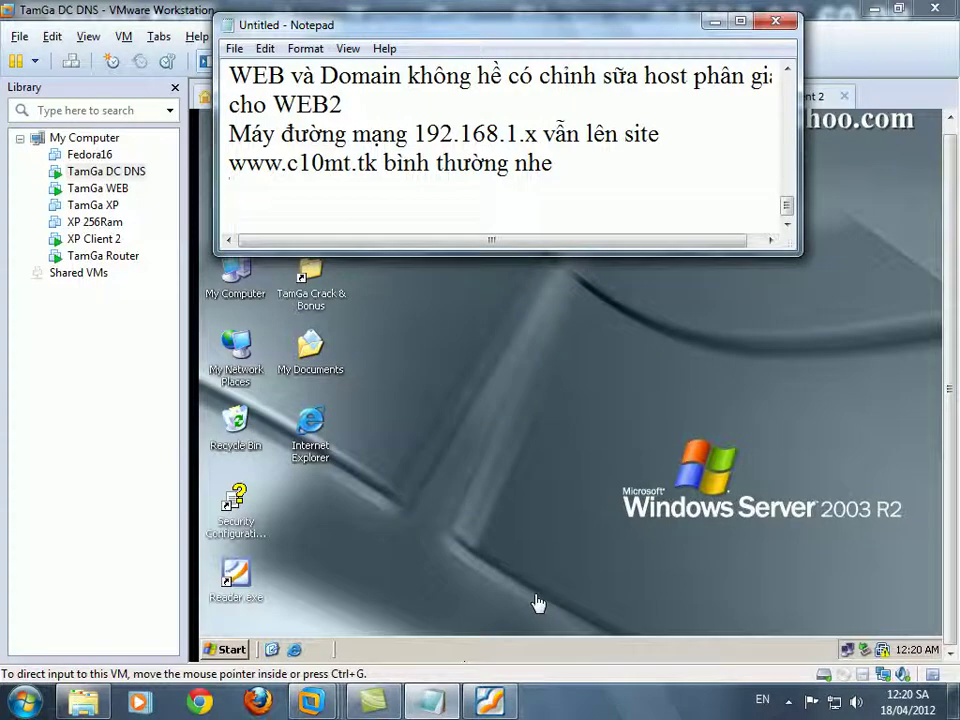
click(506, 379)
right_click(505, 377)
click(526, 398)
double_click(312, 424)
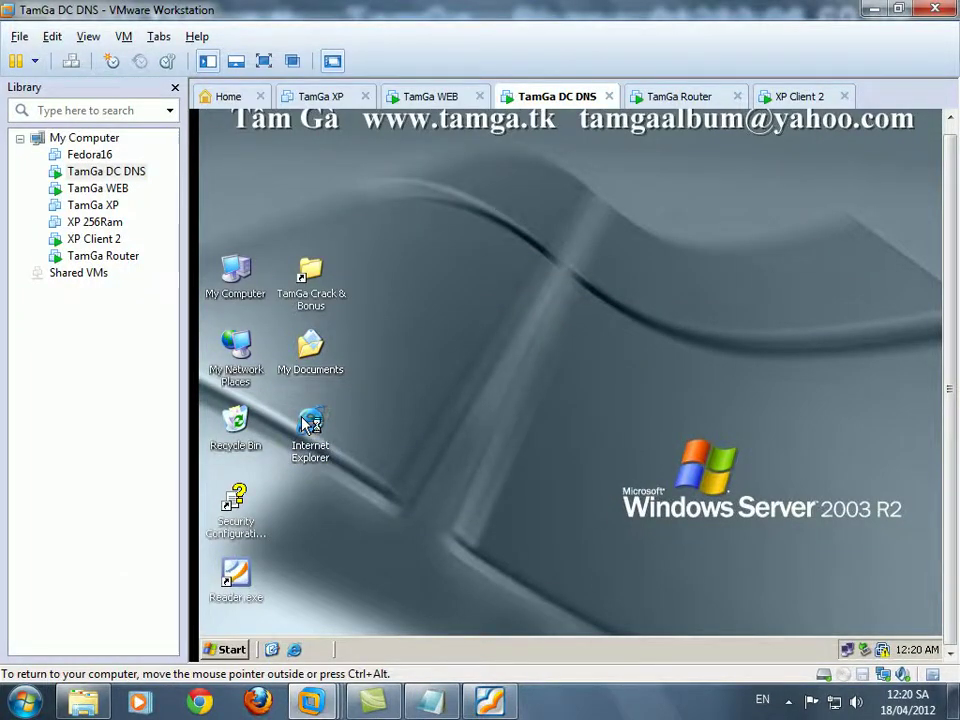
click(423, 175)
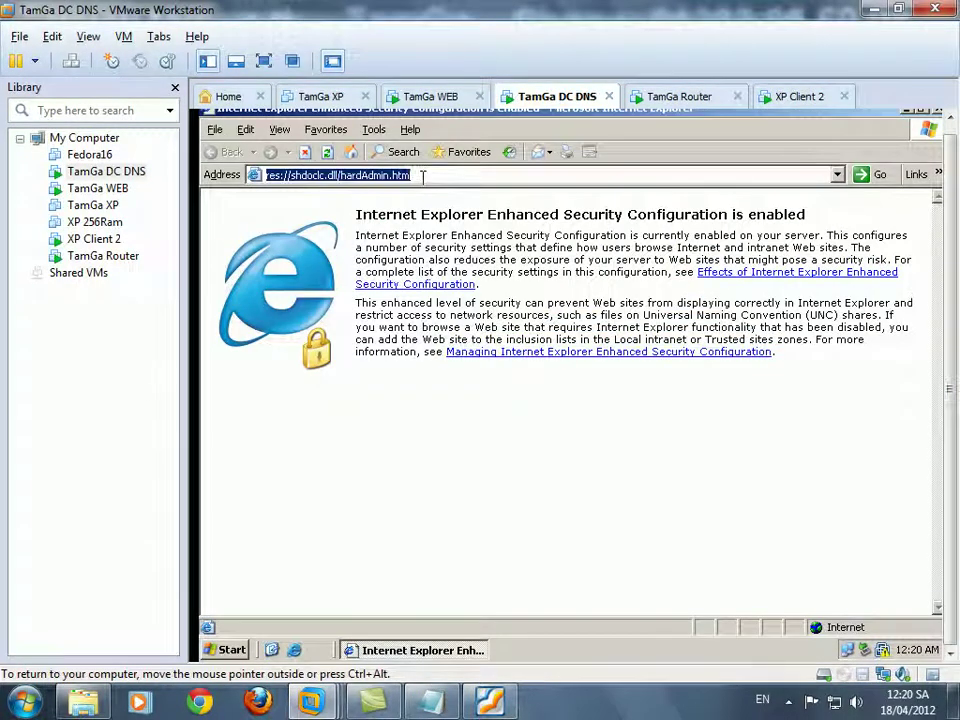
text(htt)
text(p:w)
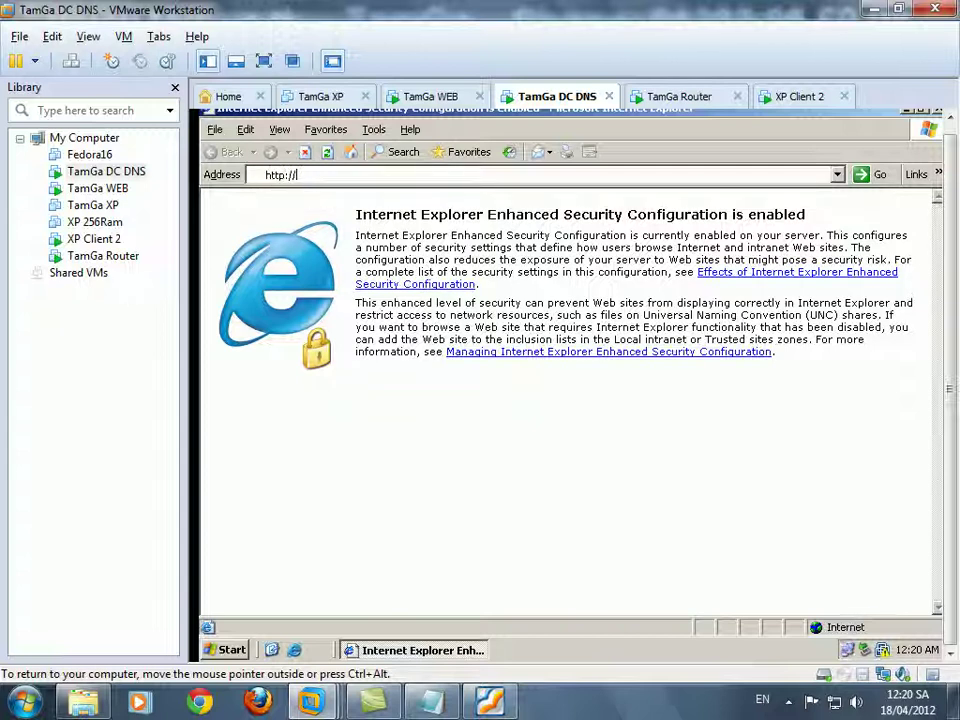
text(/www.c10mt.tk)
key(Return)
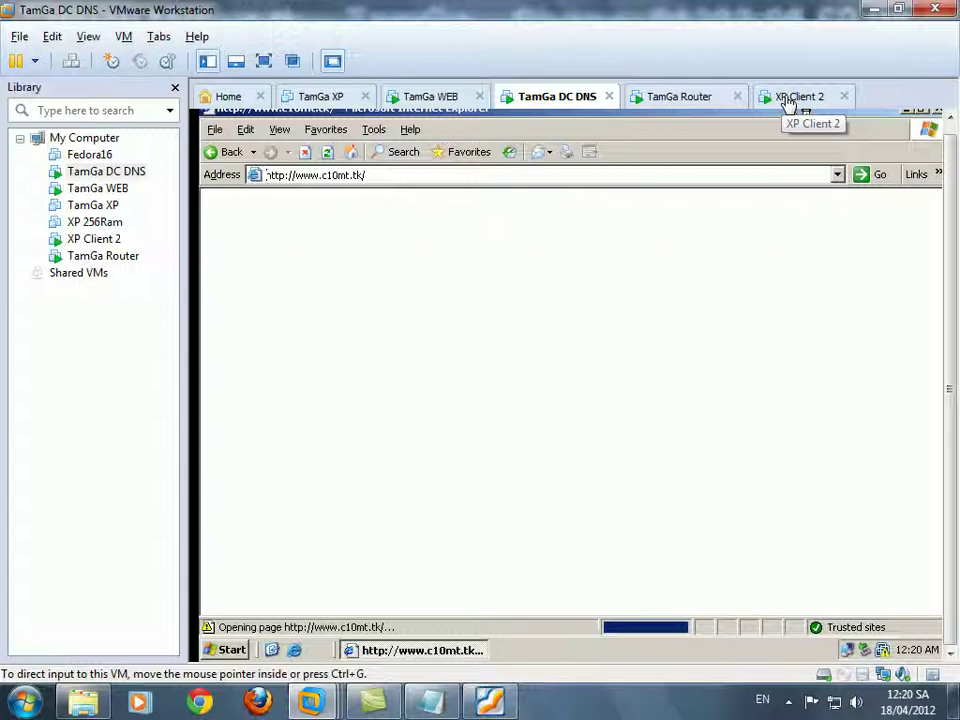
Step: Switch to XP Client 2 and choose explorer.exe in the WINDOWS folder as WampServer's default browser
click(788, 100)
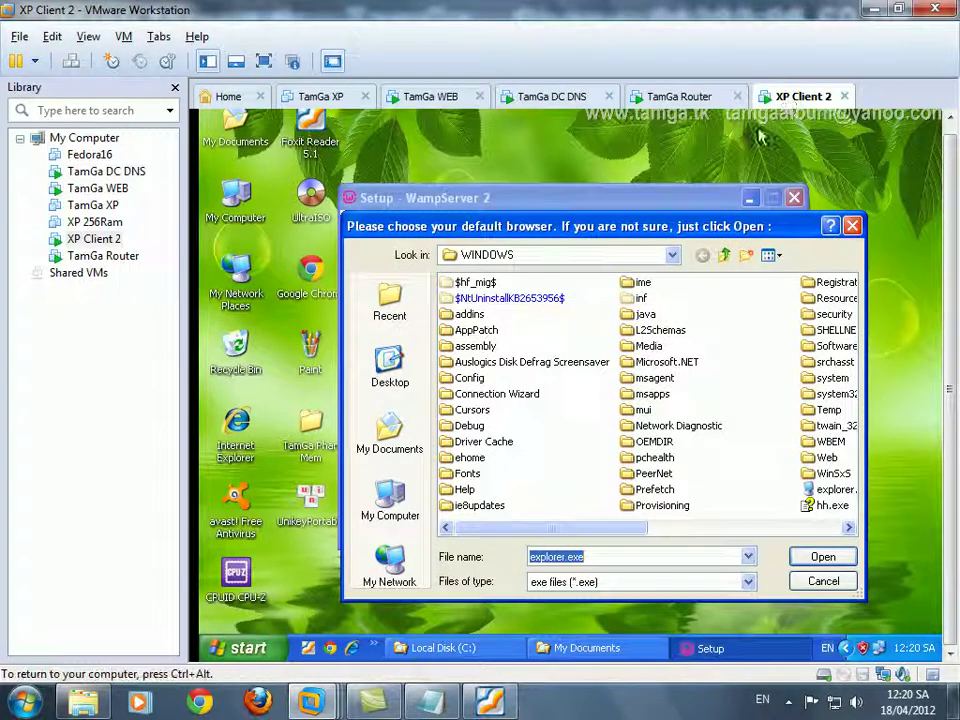
click(832, 490)
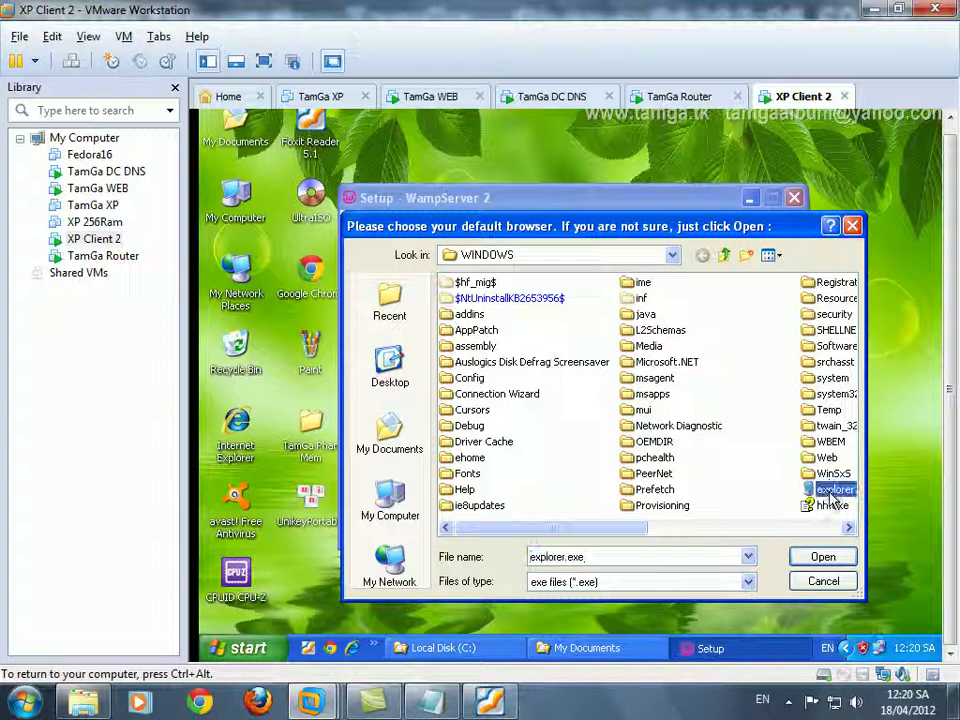
click(815, 557)
click(561, 431)
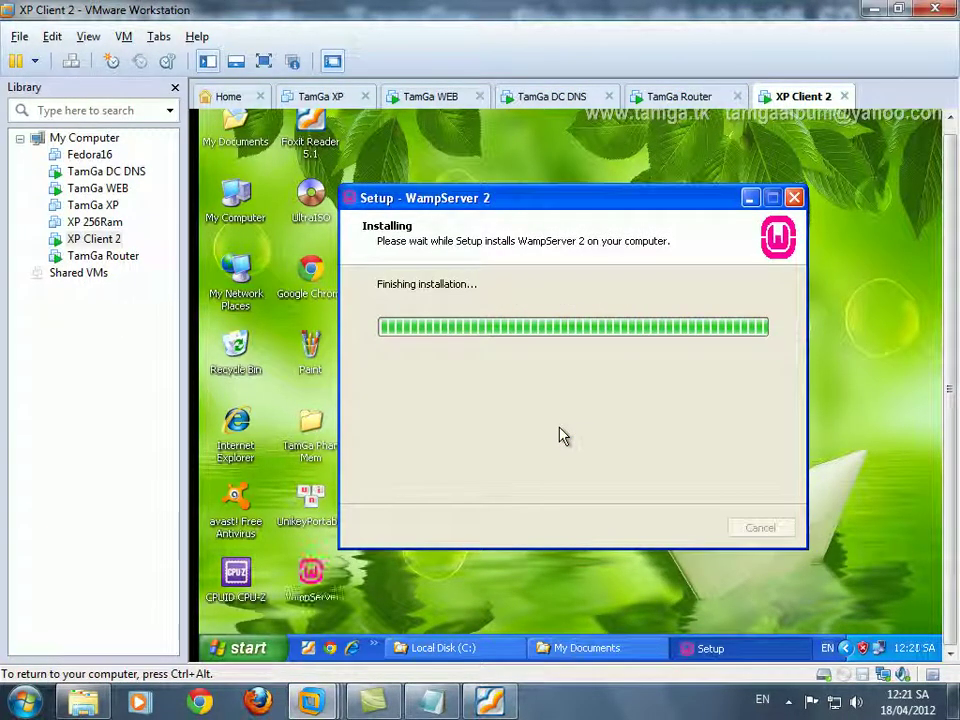
Step: Examine the c10mt.tk page on TamGa DC DNS, briefly in full screen, and check the WampServer 2 installation on XP Client 2
click(558, 98)
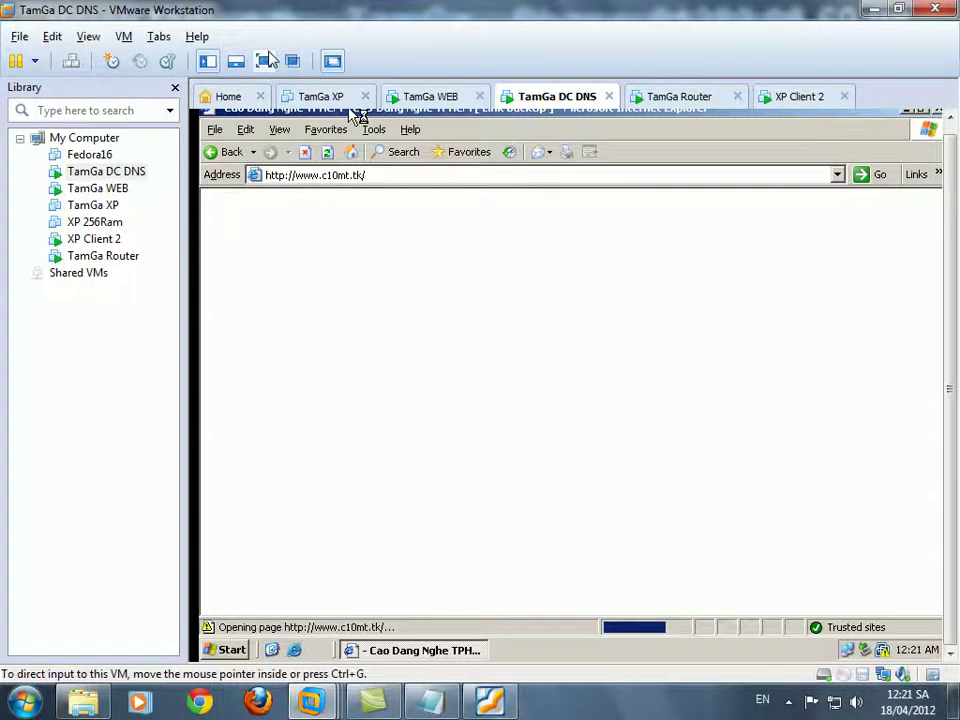
key(ctrl+alt+Return)
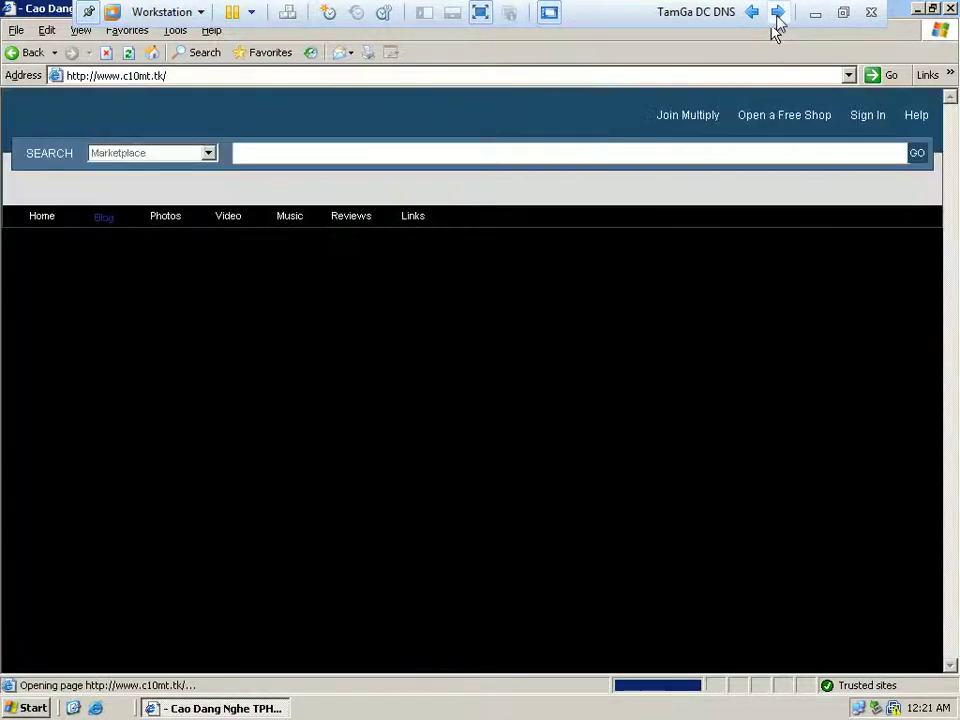
click(843, 12)
click(803, 97)
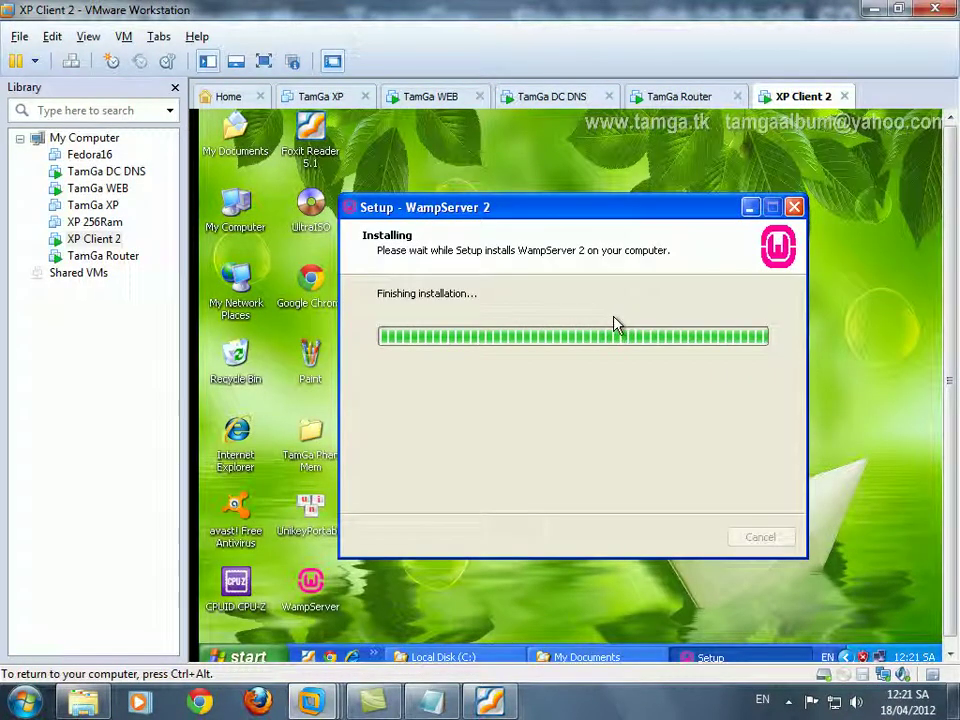
click(556, 97)
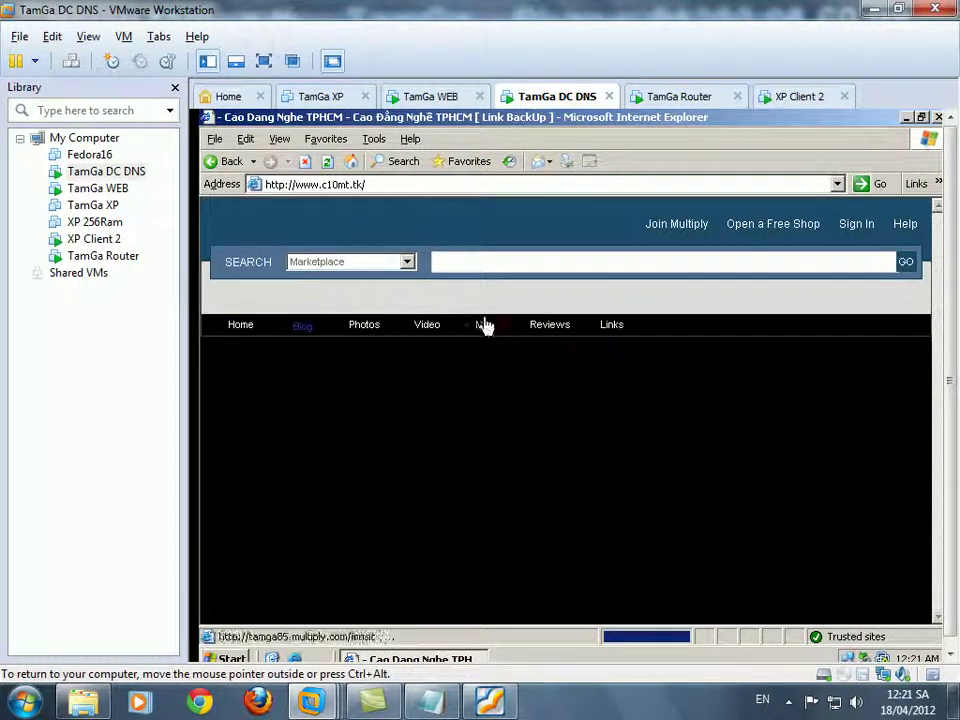
click(800, 97)
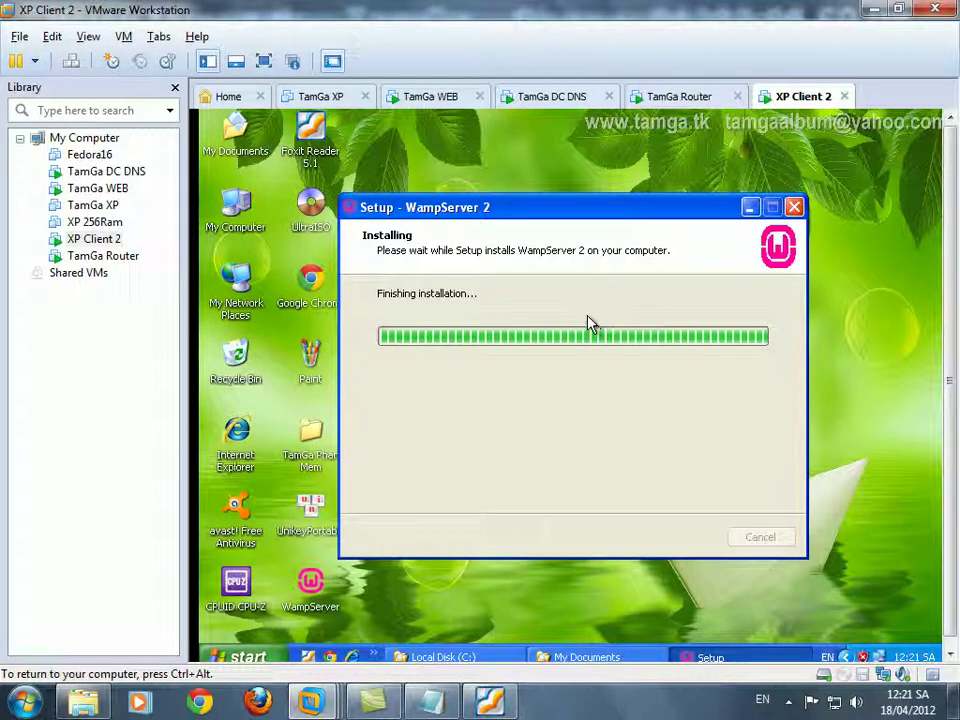
click(553, 105)
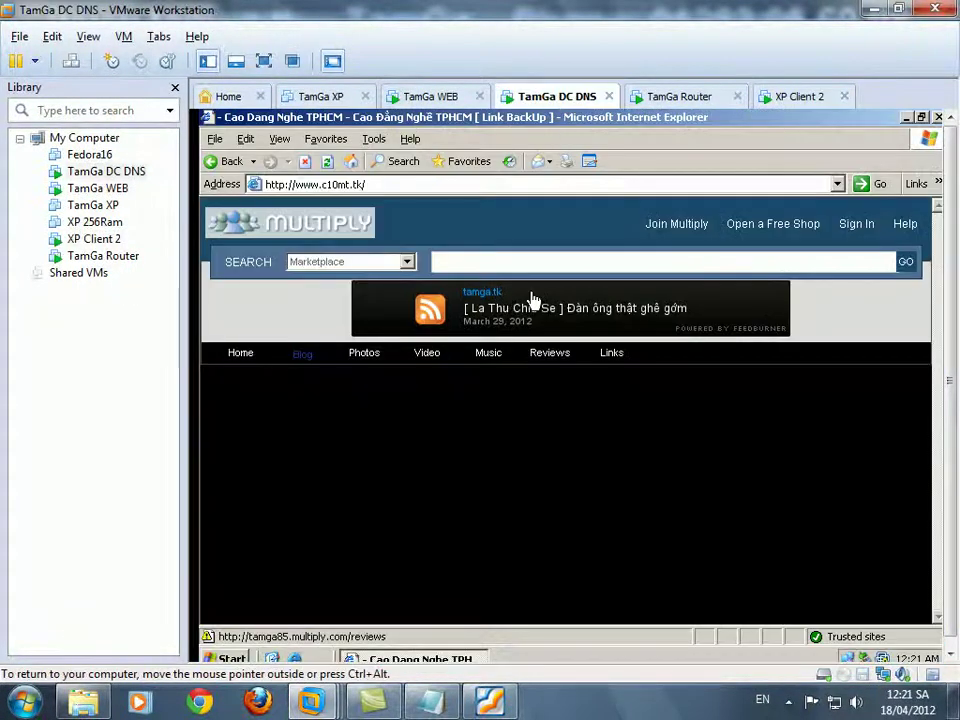
Step: Refresh the TamGa WEB desktop and recheck the page on TamGa DC DNS and the installer on XP Client 2
click(422, 97)
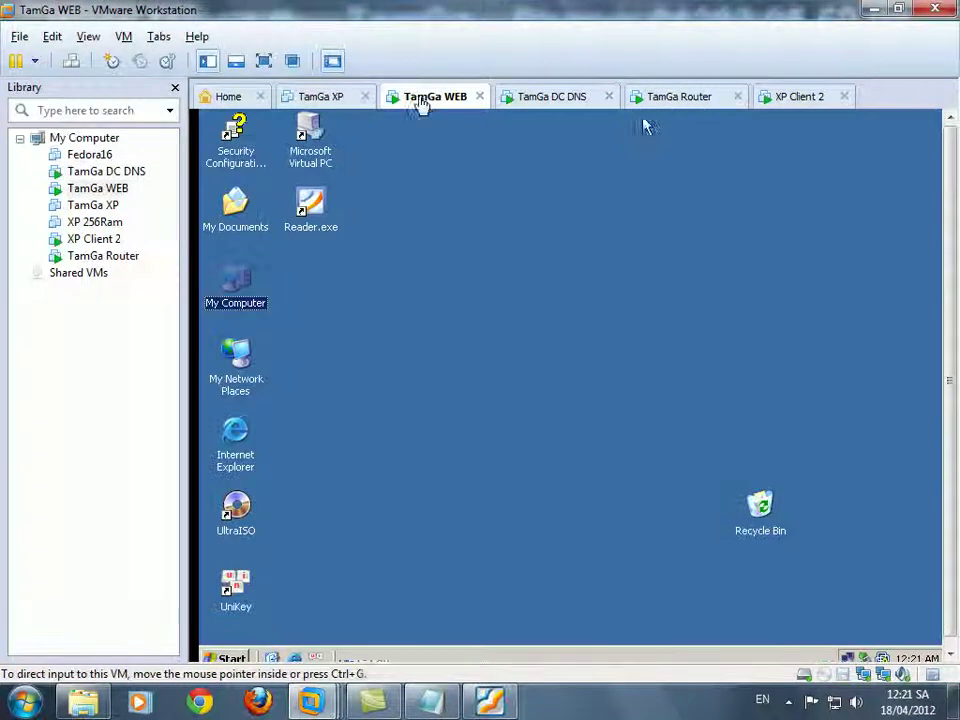
right_click(439, 287)
click(455, 300)
right_click(455, 298)
click(491, 318)
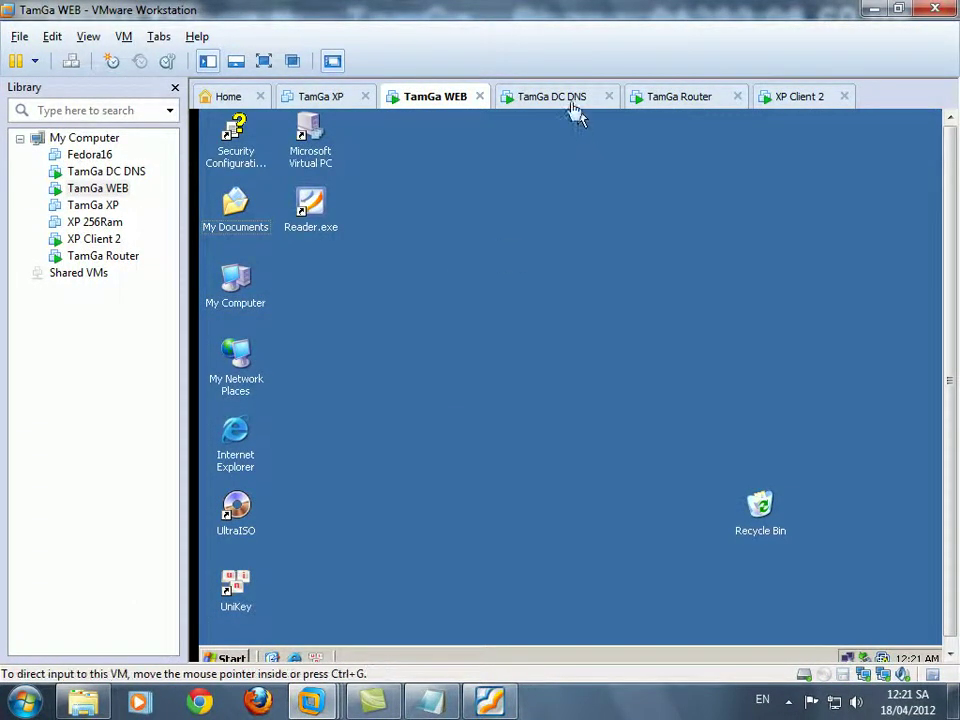
click(556, 97)
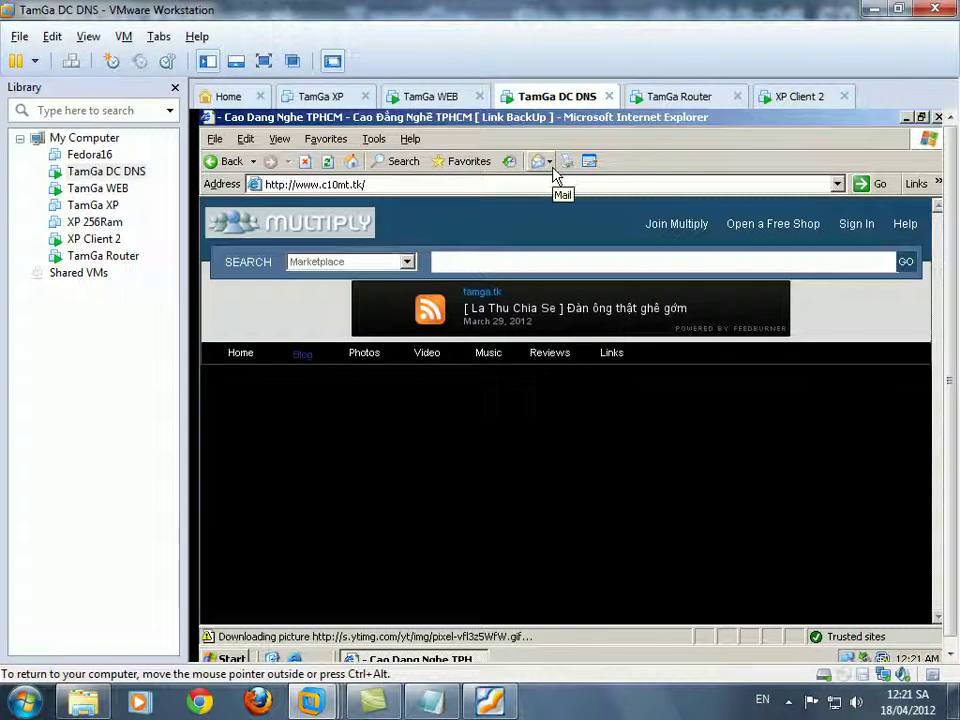
click(430, 97)
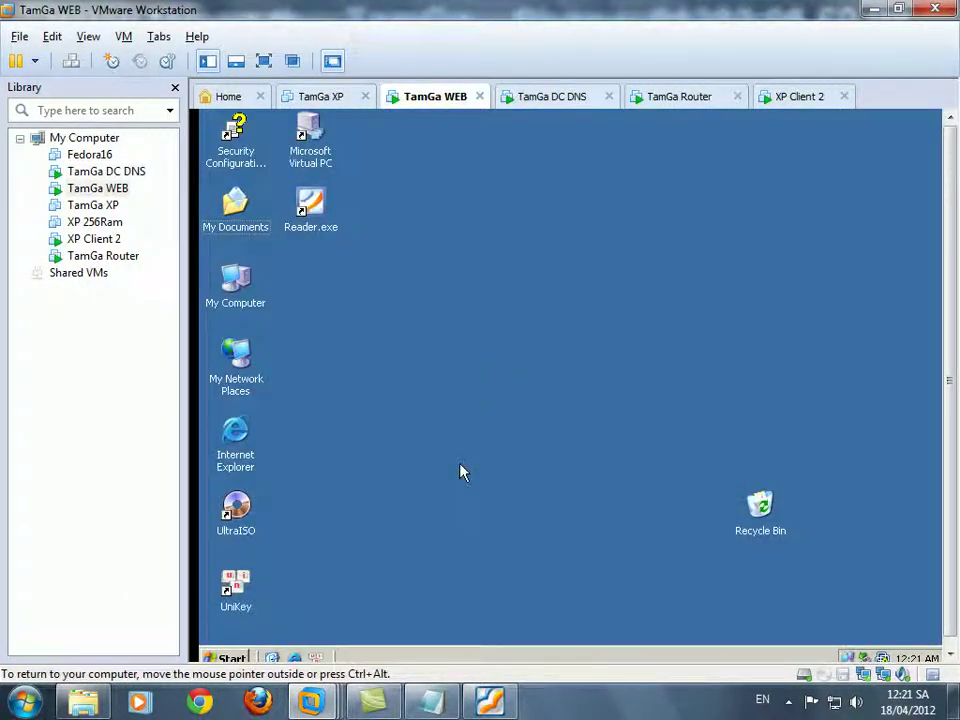
click(800, 97)
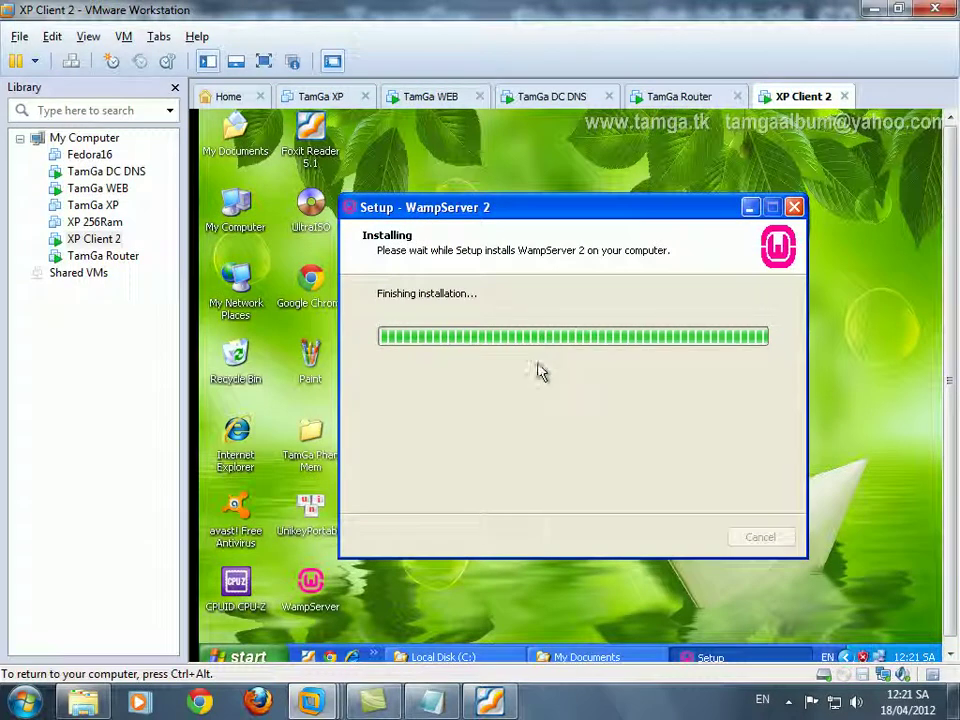
Step: Add the line "Quá trình cài đặt wampserver hơi lâu tí" to the Notepad explanation
click(445, 709)
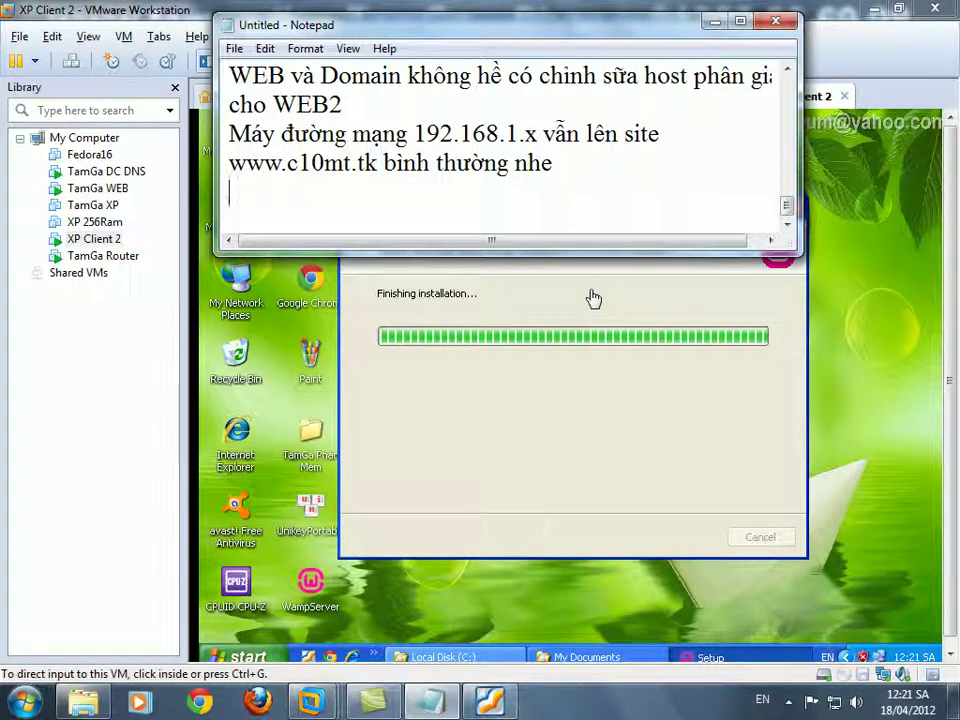
text(Quả tri)
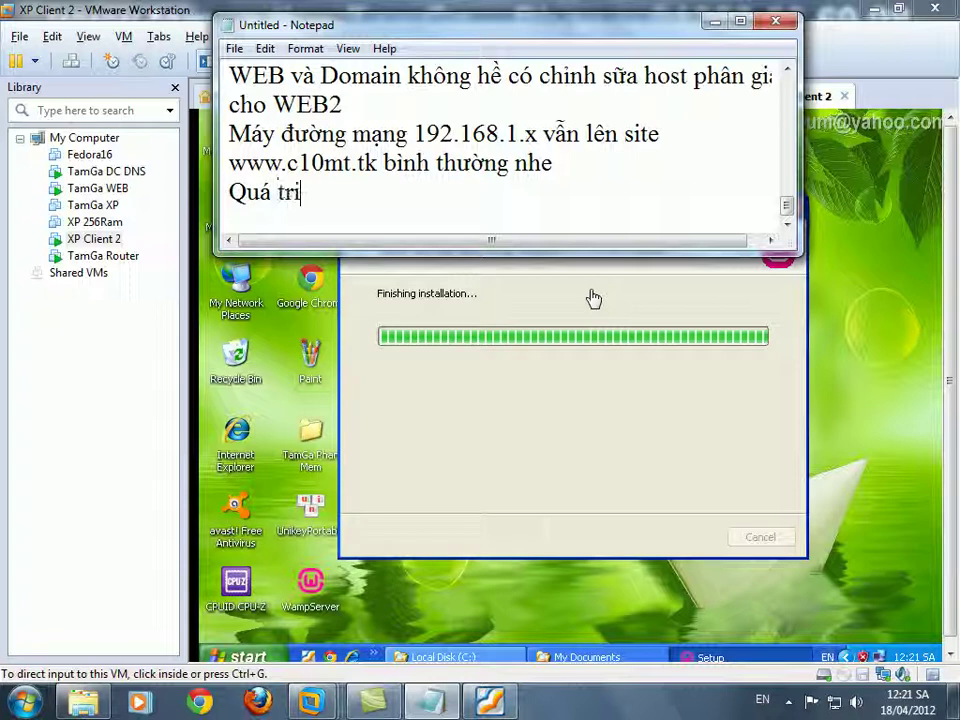
text(nh cài đặt wam[p)
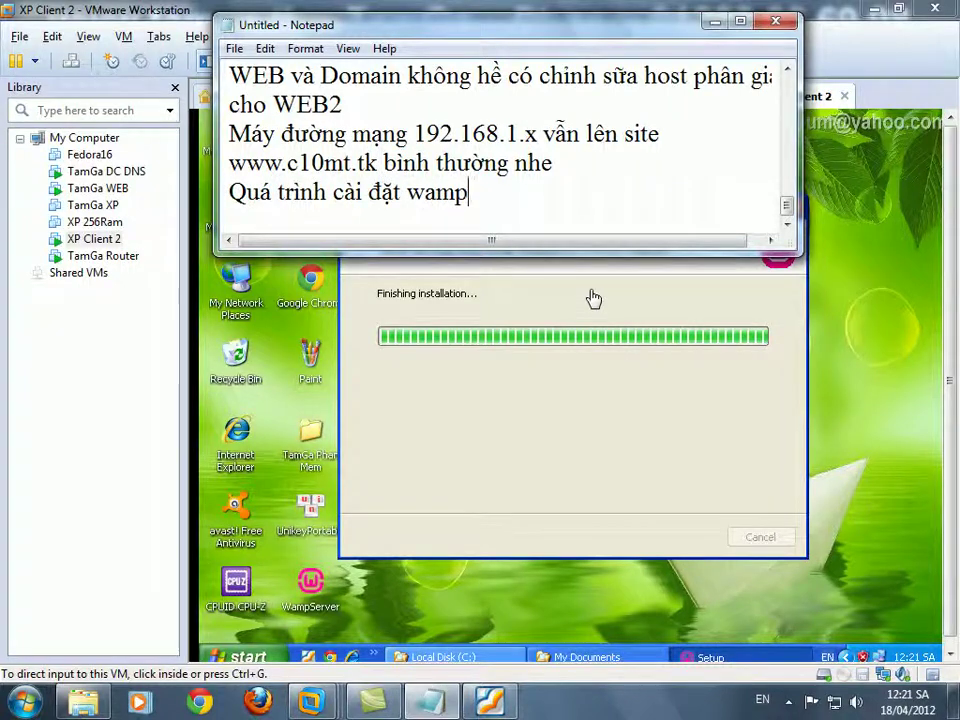
text(server hơi lâu ti)
key(Return)
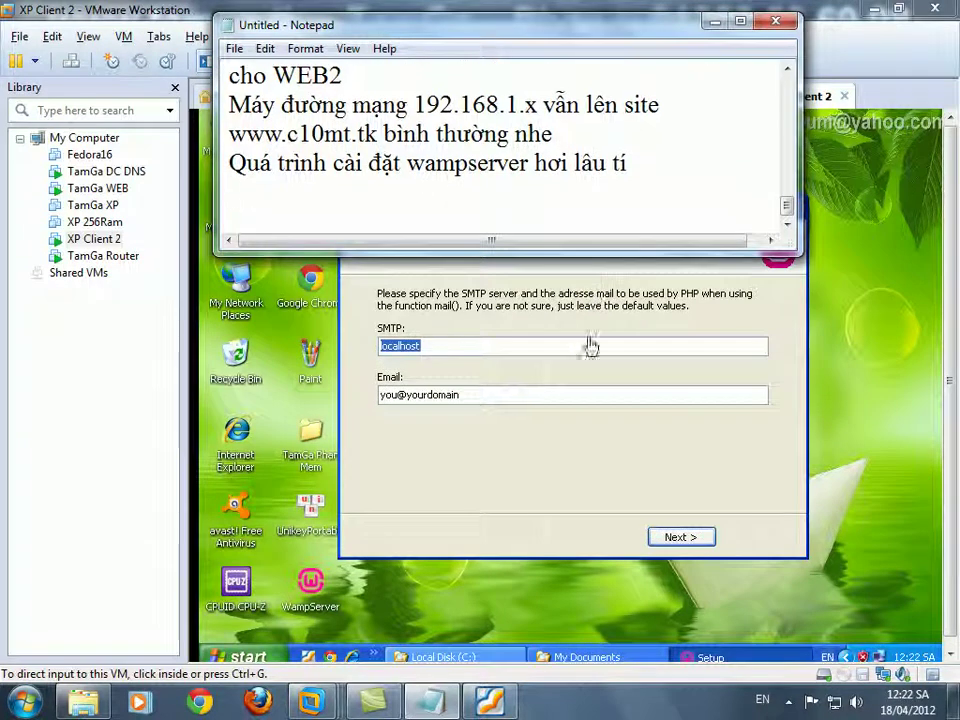
Step: Accept the default SMTP server and email values on XP Client 2 and finish the WampServer 2 setup
click(583, 462)
click(672, 535)
click(673, 539)
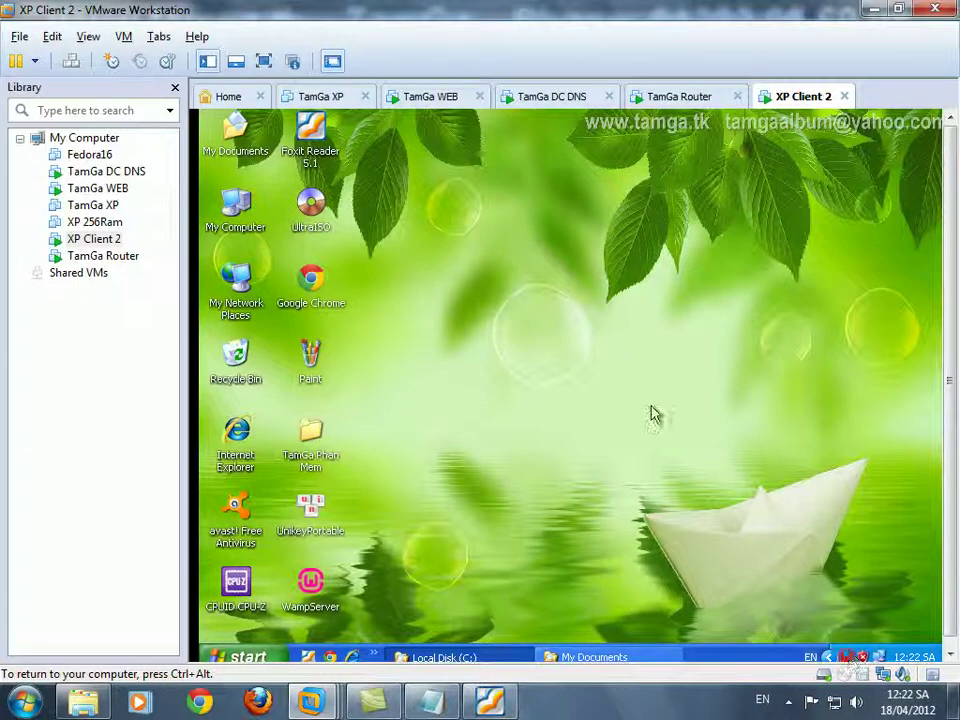
Step: Refresh the XP Client 2 desktop, then maximize the Local Disk (C:) window and go to the Site folder
right_click(589, 336)
click(619, 362)
right_click(567, 353)
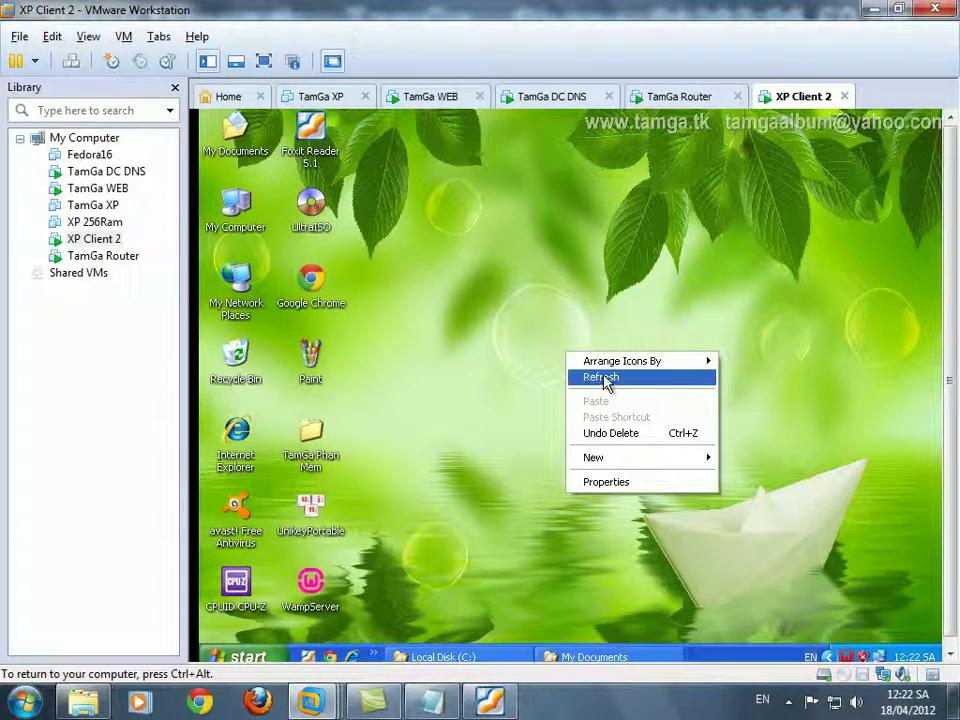
click(604, 378)
click(480, 657)
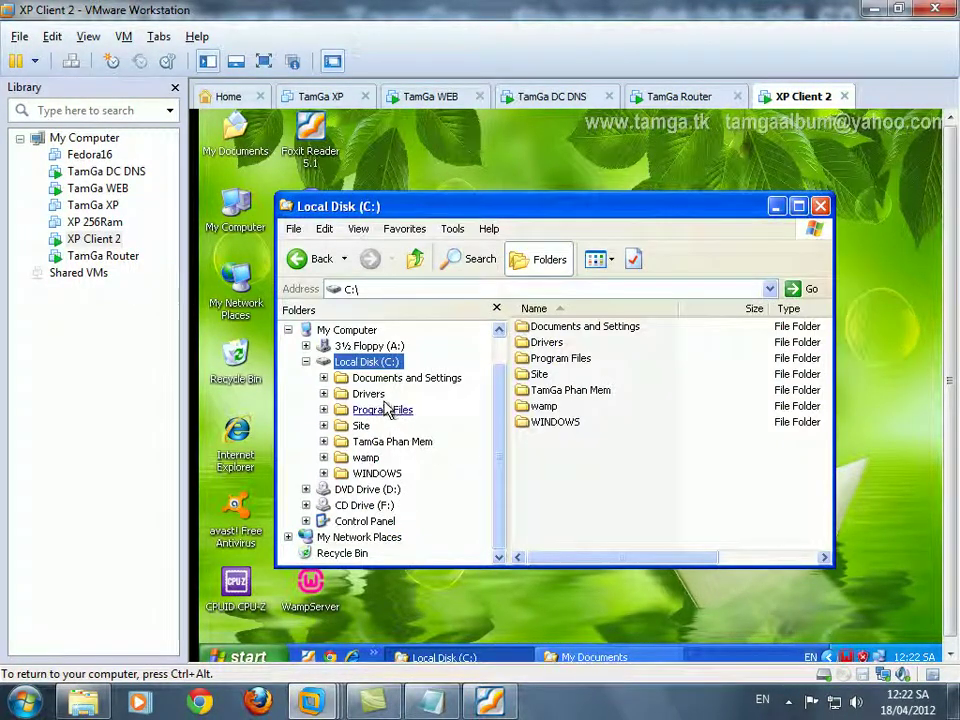
double_click(561, 210)
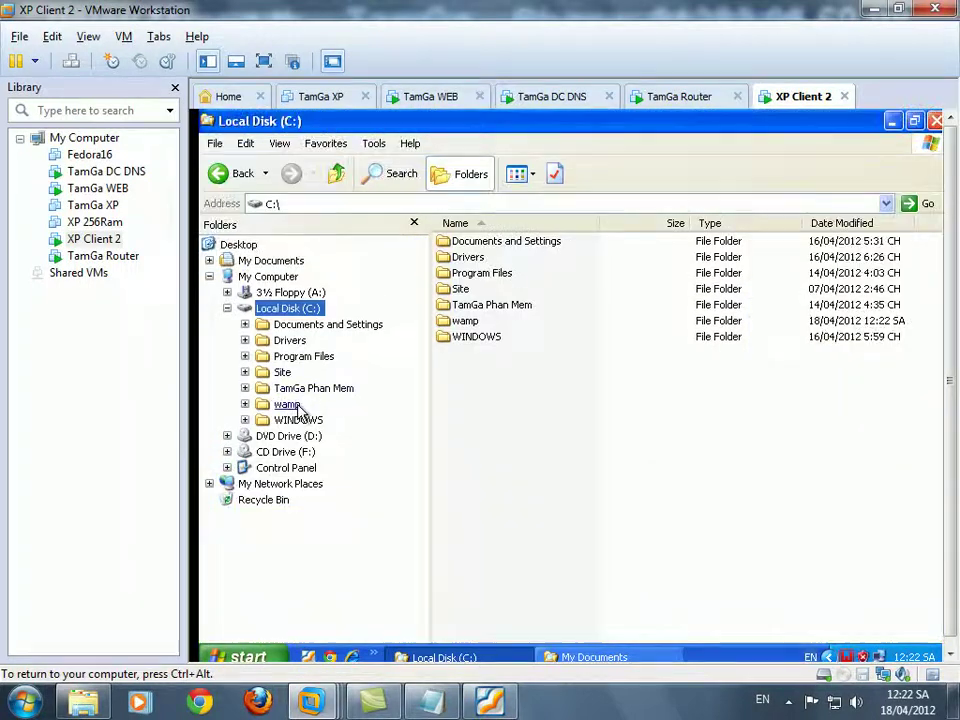
click(280, 372)
Step: Add the line "B1 : tạo file HTML" to the Notepad explanation
key(ctrl+alt)
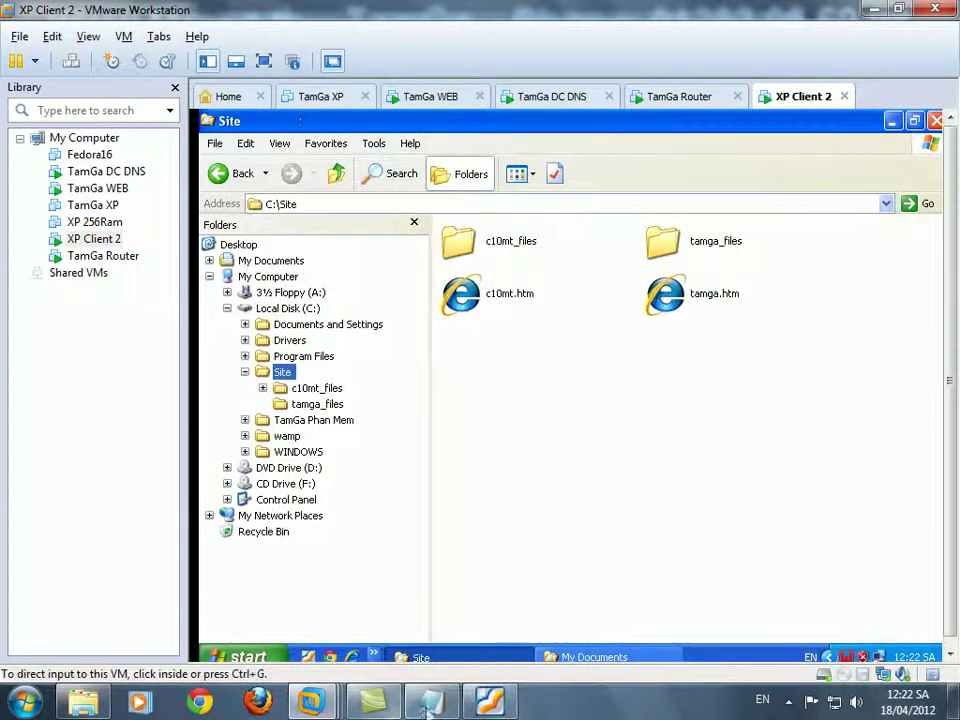
key(alt+Tab)
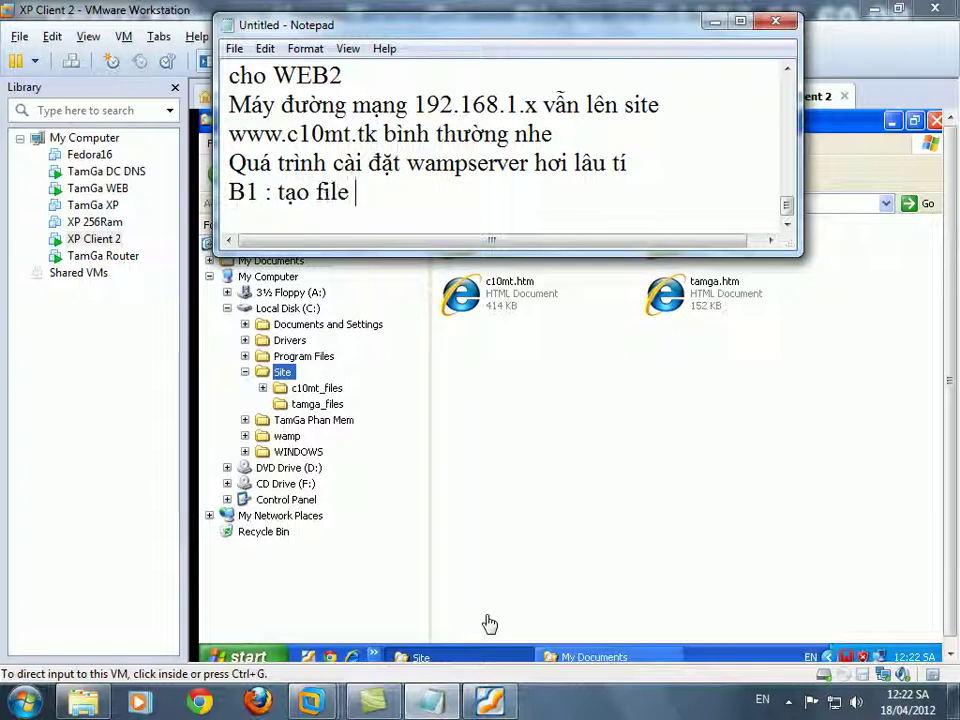
text(HTML)
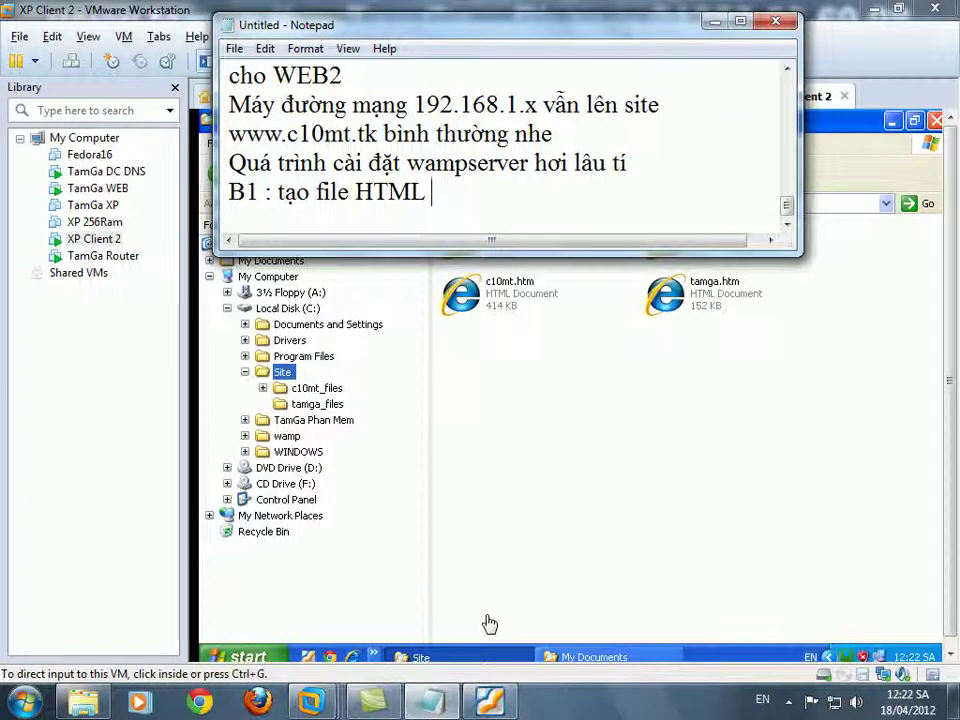
Step: Examine tamga.htm and tamga_files in the Site folder and the contents of C:\wamp\www\tamga.tk, and return to Site
click(587, 476)
click(700, 292)
ctrl+click(692, 244)
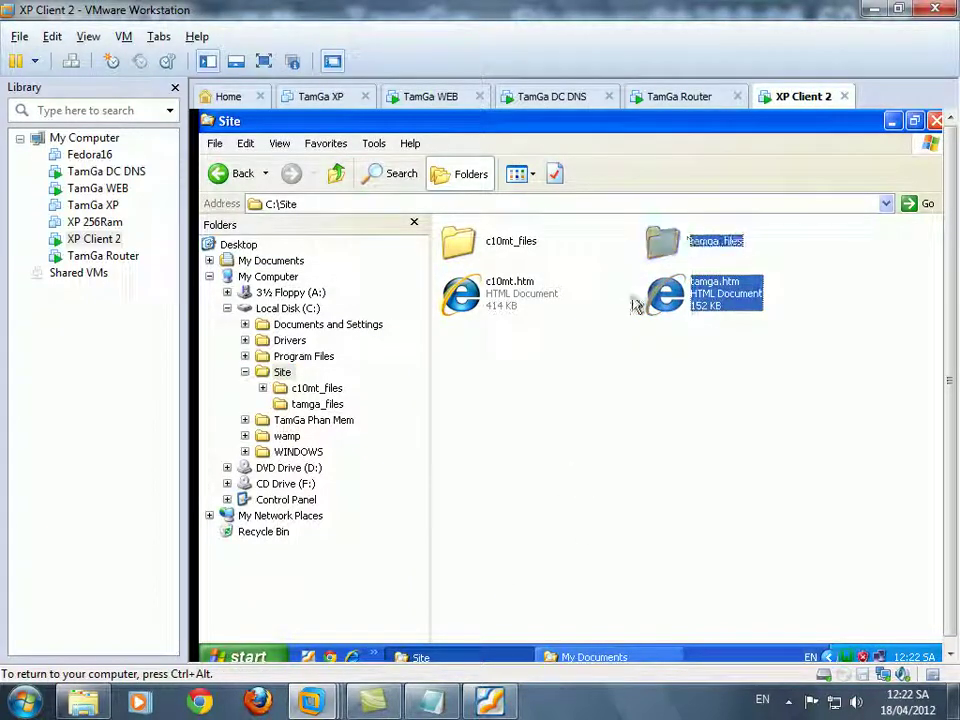
click(287, 437)
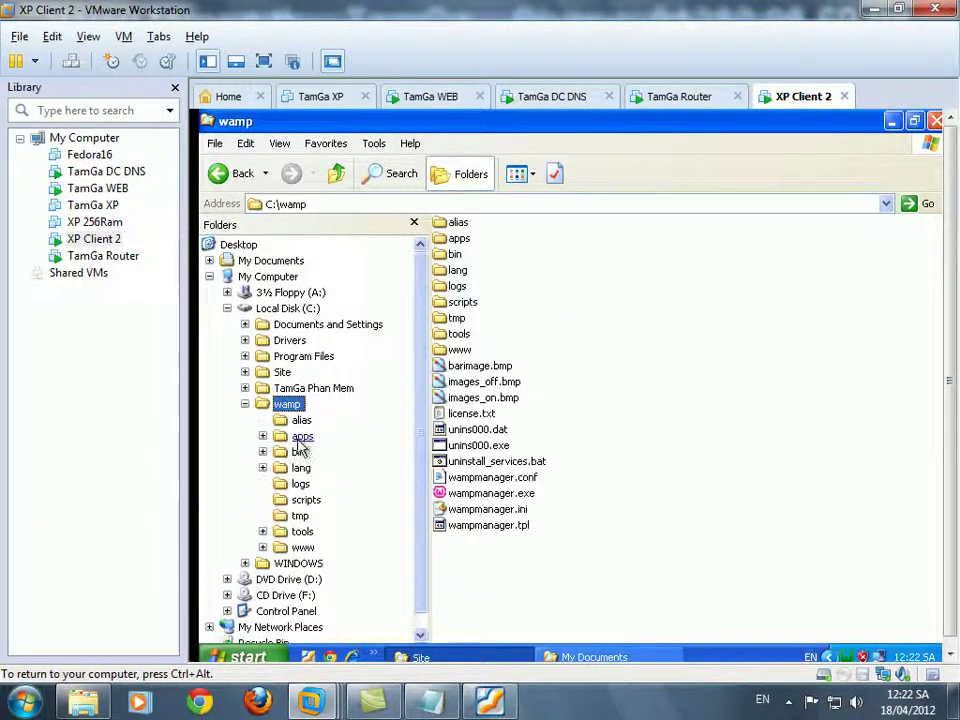
click(303, 548)
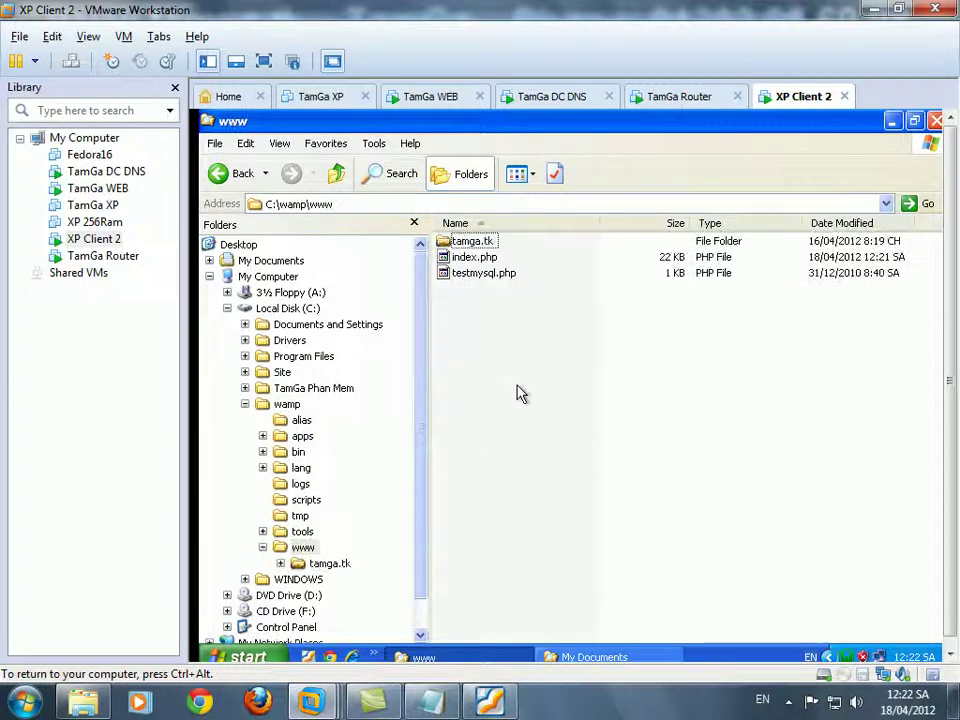
double_click(487, 242)
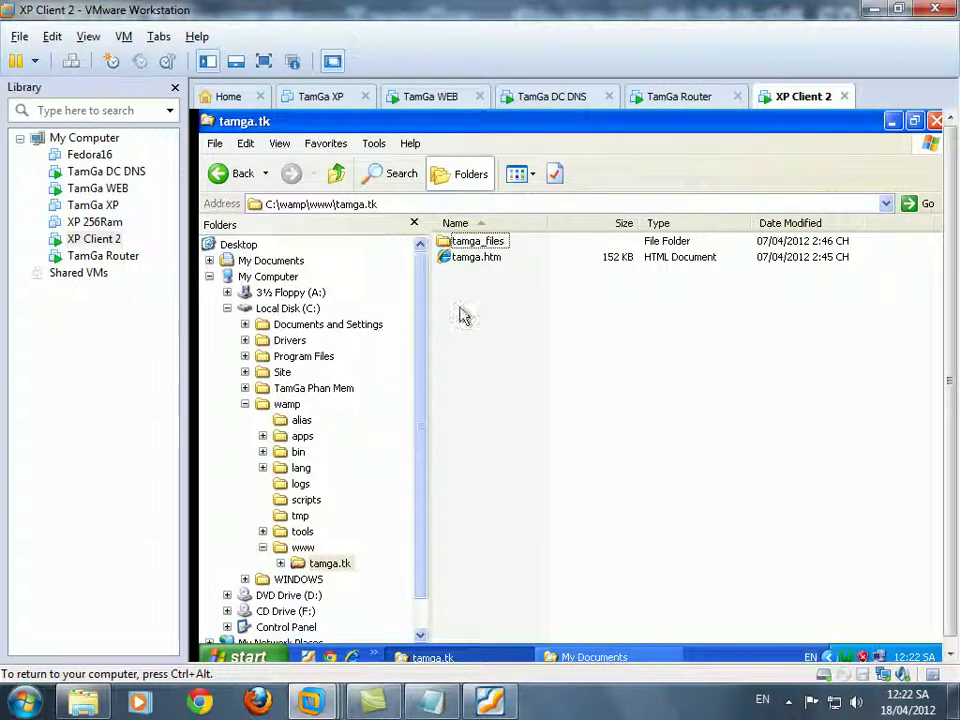
click(330, 564)
right_click(342, 565)
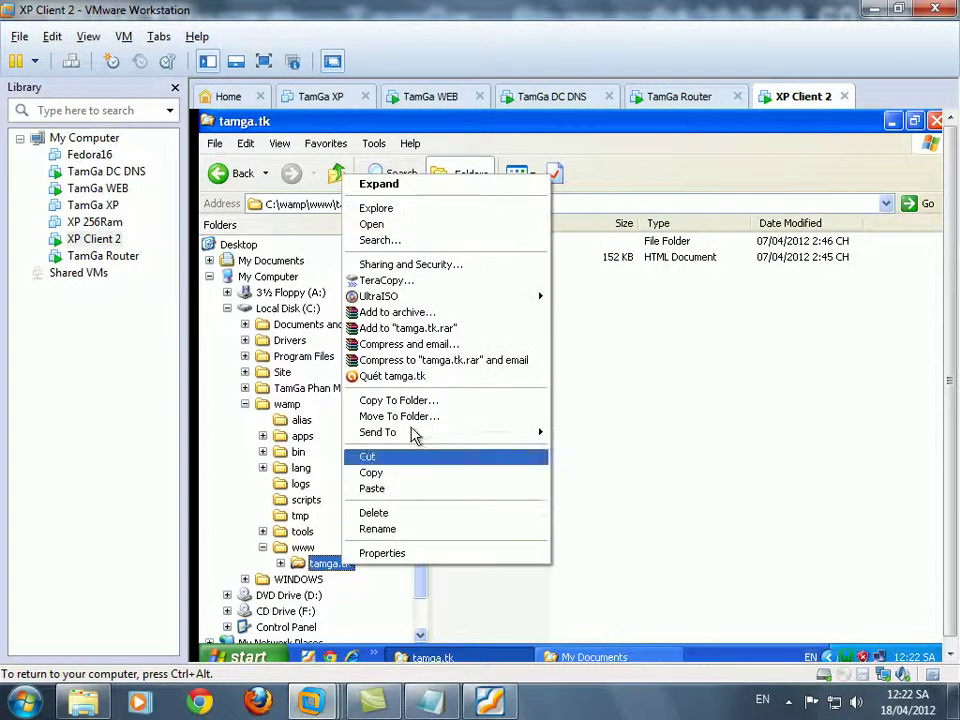
click(656, 332)
click(287, 404)
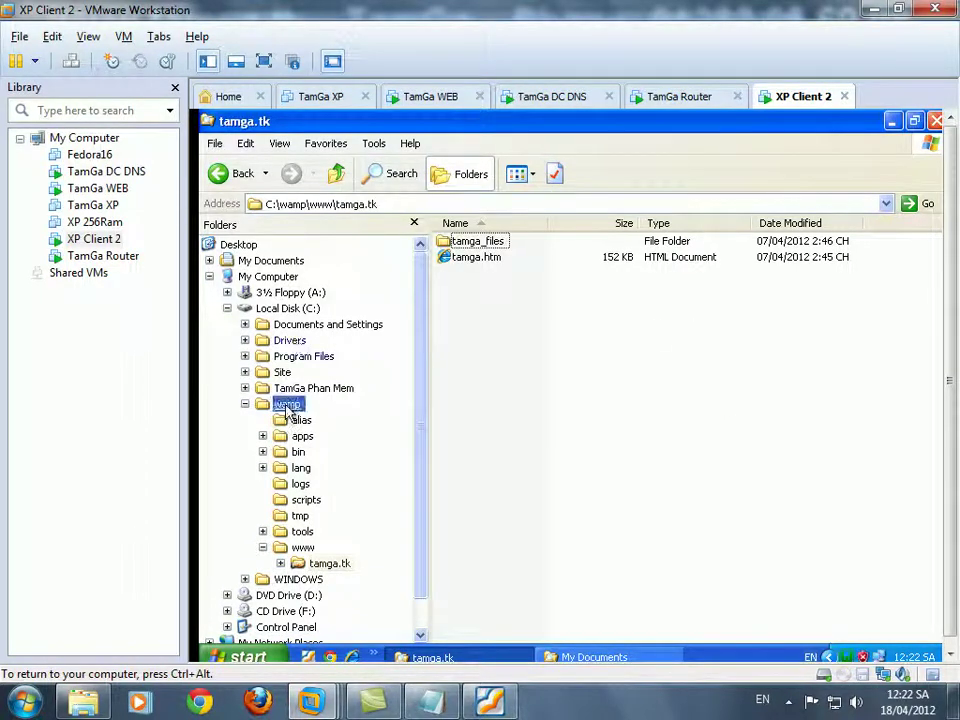
click(284, 373)
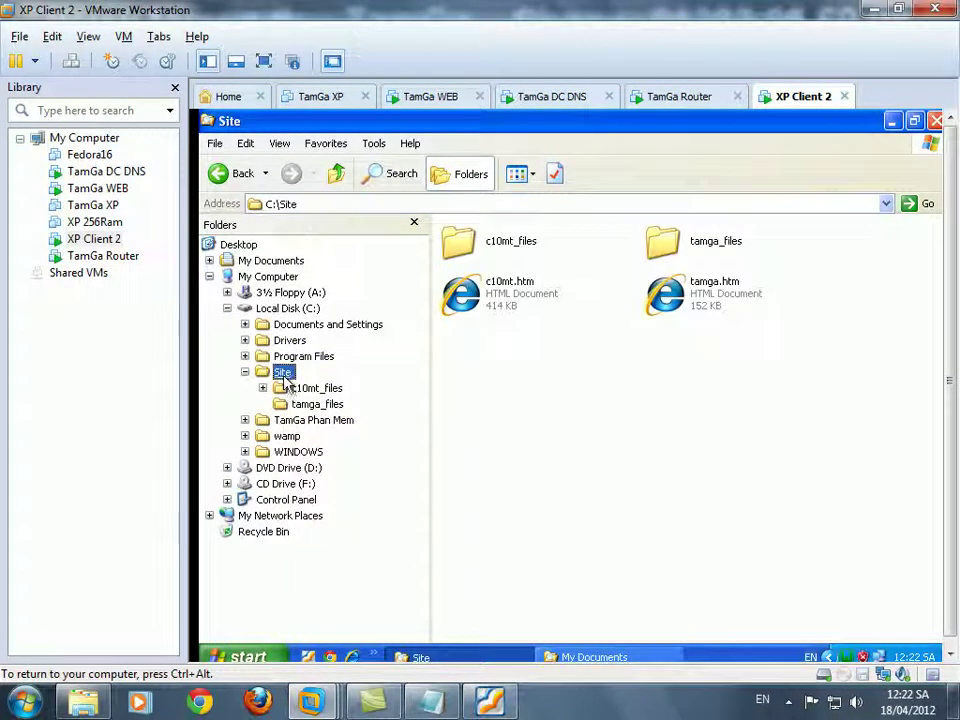
Step: Add a new line "B2 : cấu hình" to the Notepad explanation
click(430, 706)
key(Return)
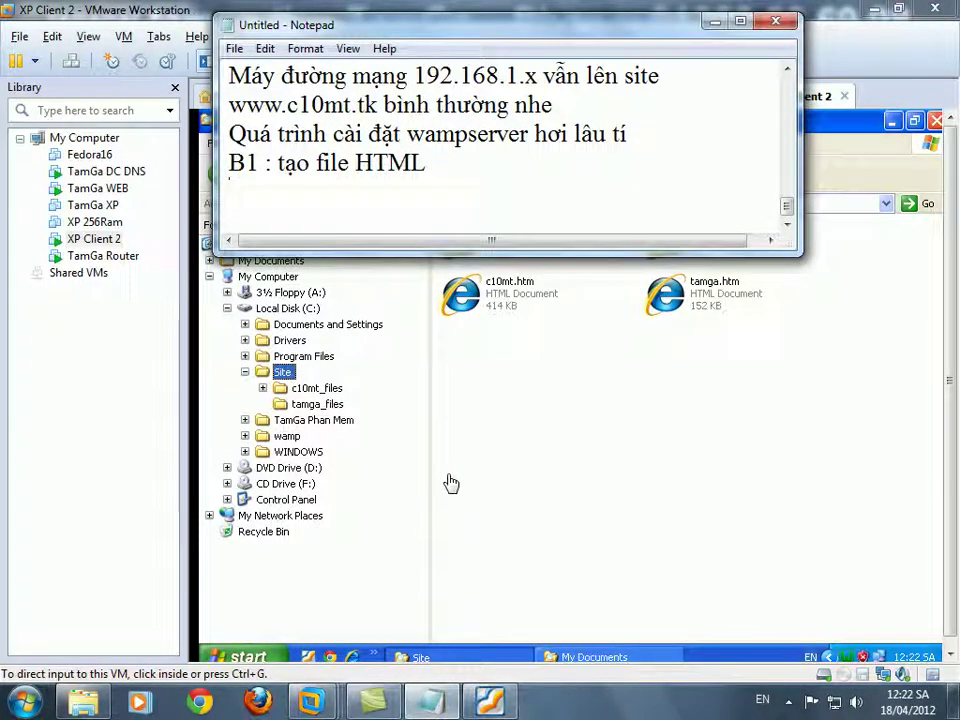
text(B2 : cấu hình)
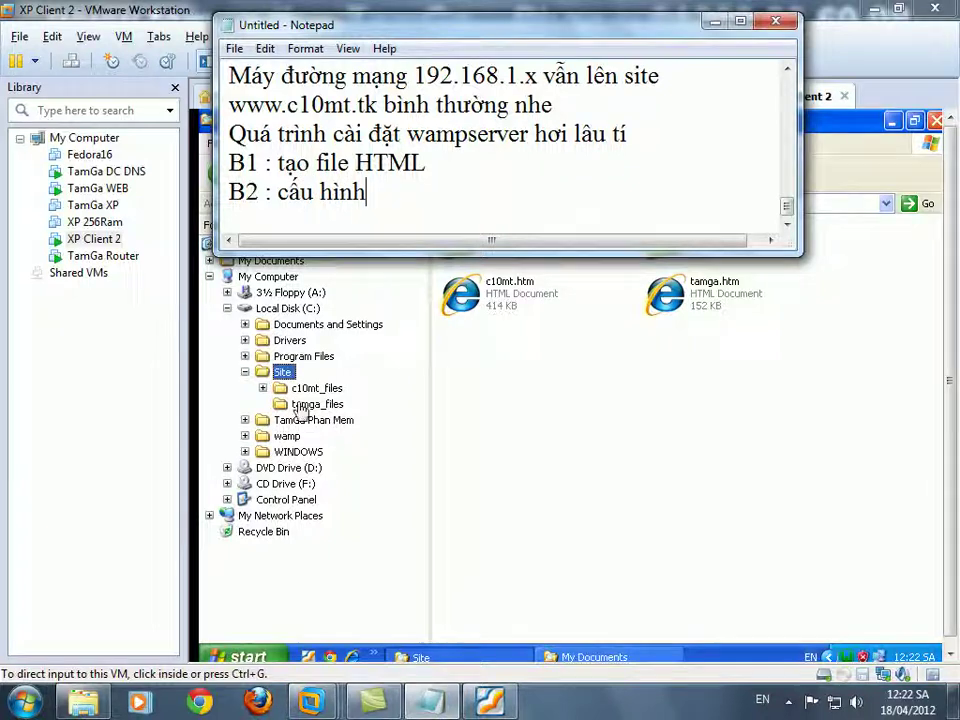
Step: Go to C:\wamp\bin\apache\Apache2.2.21\conf on XP Client 2, listing the Apache2.2.21 folder in detail view, and point out httpd.conf
click(364, 429)
click(287, 437)
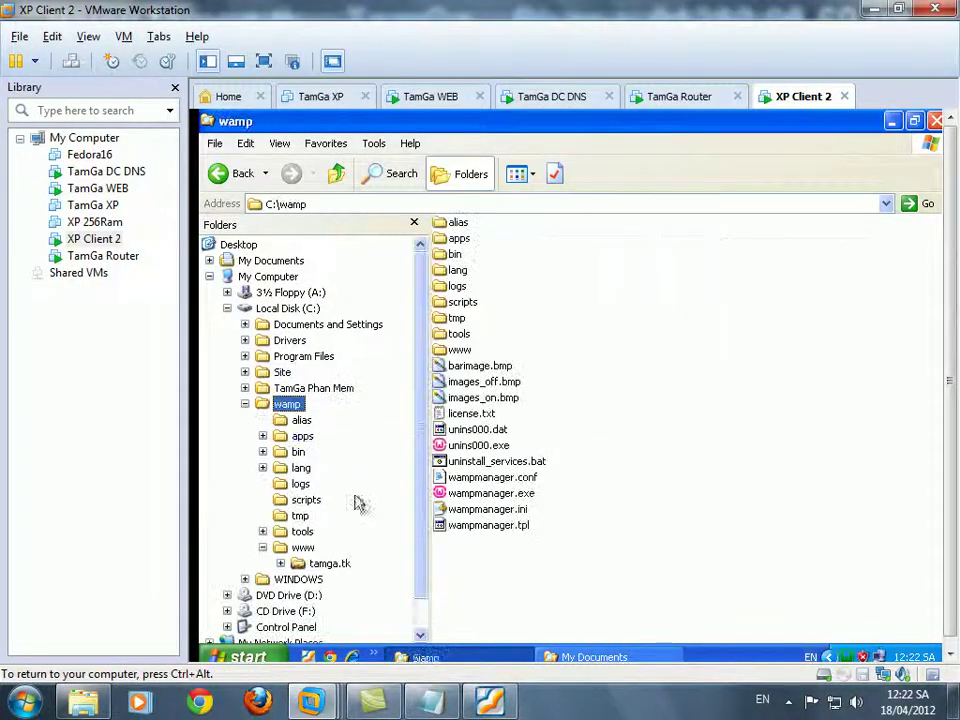
click(300, 453)
click(330, 468)
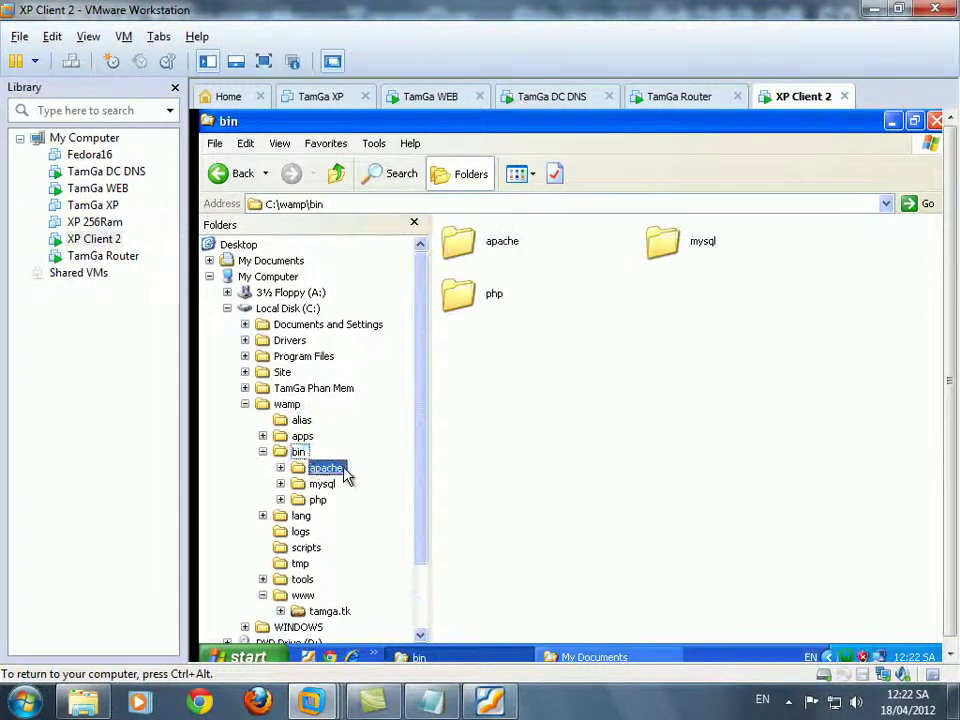
click(378, 487)
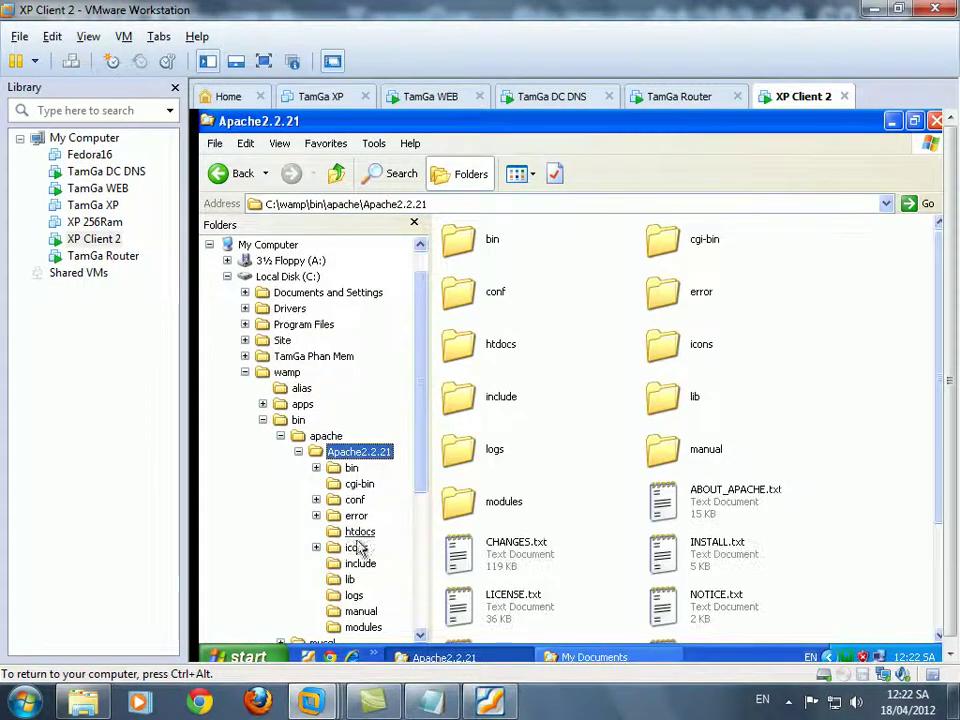
click(530, 174)
click(536, 206)
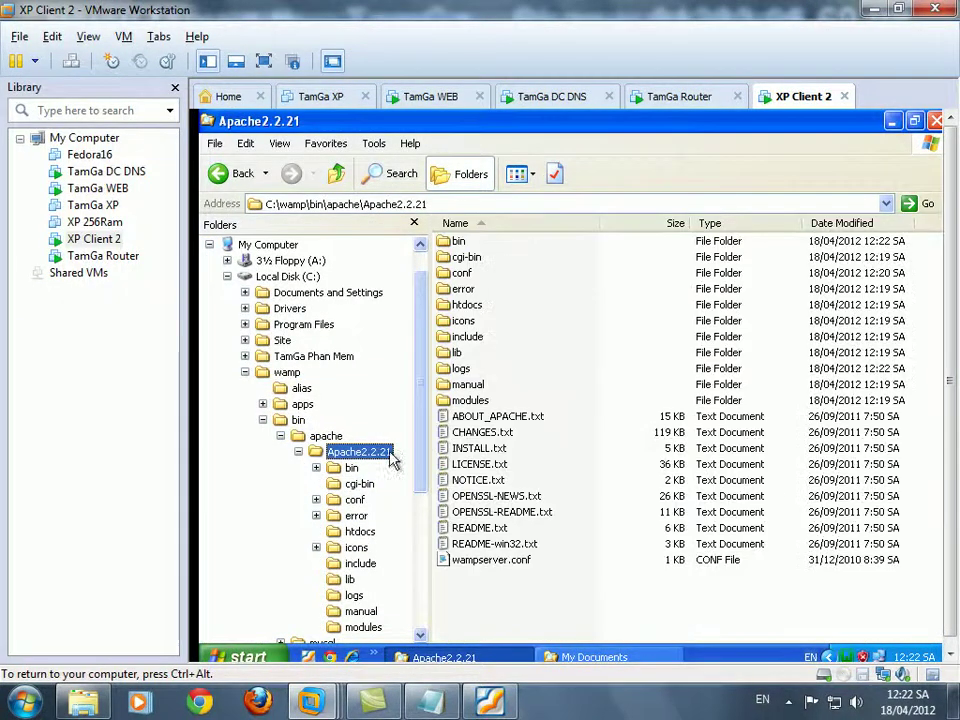
click(358, 500)
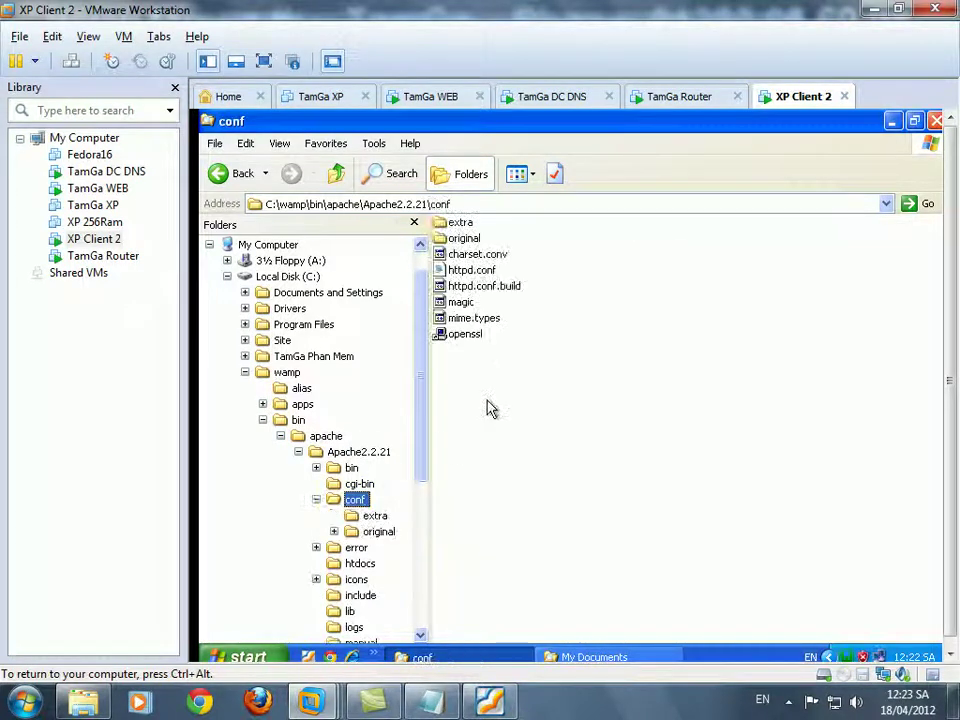
click(472, 269)
click(472, 269)
click(533, 347)
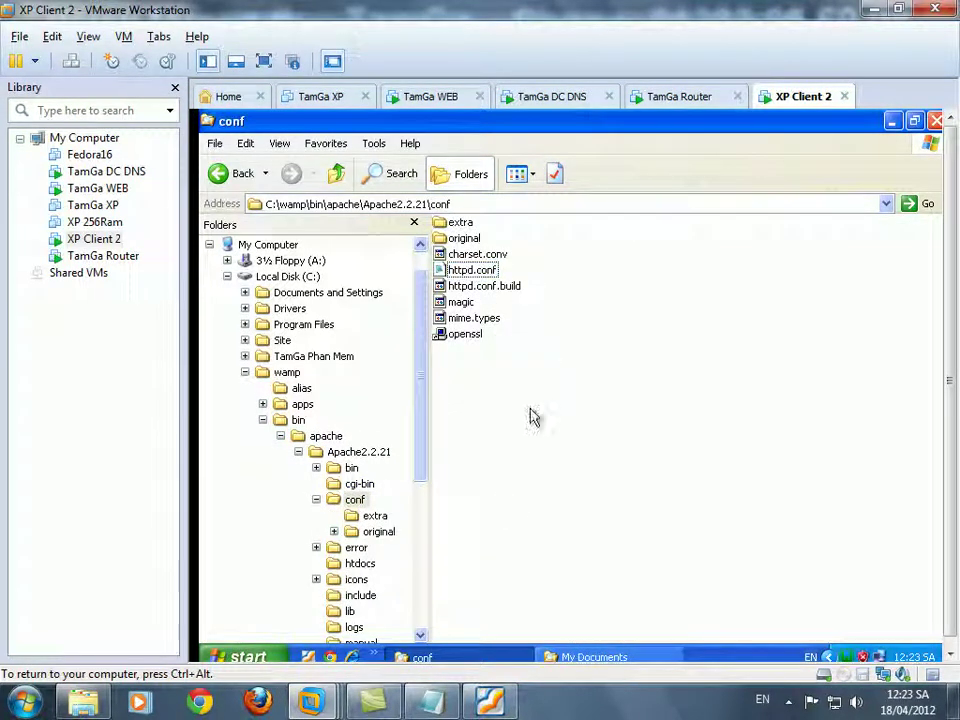
Step: Complete the B2 line in the Notepad explanation with the file name "httpd.conf"
click(432, 701)
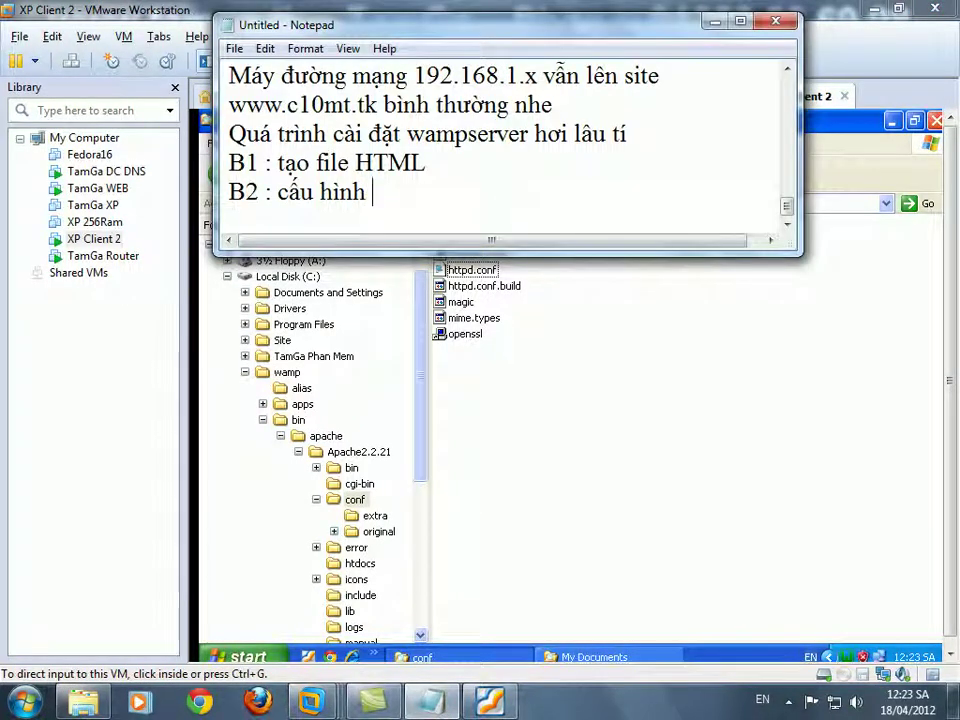
text(.)
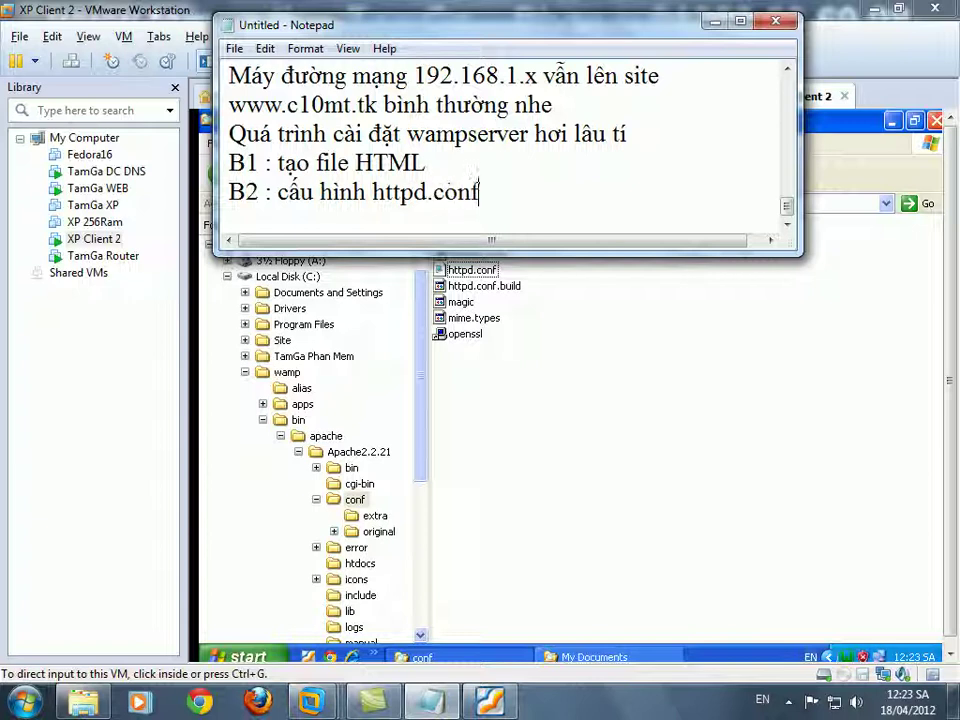
text(conf)
Step: Open httpd.conf, find "vhost" and uncomment the line "Include conf/extra/httpd-vhosts.conf"
click(615, 321)
double_click(472, 270)
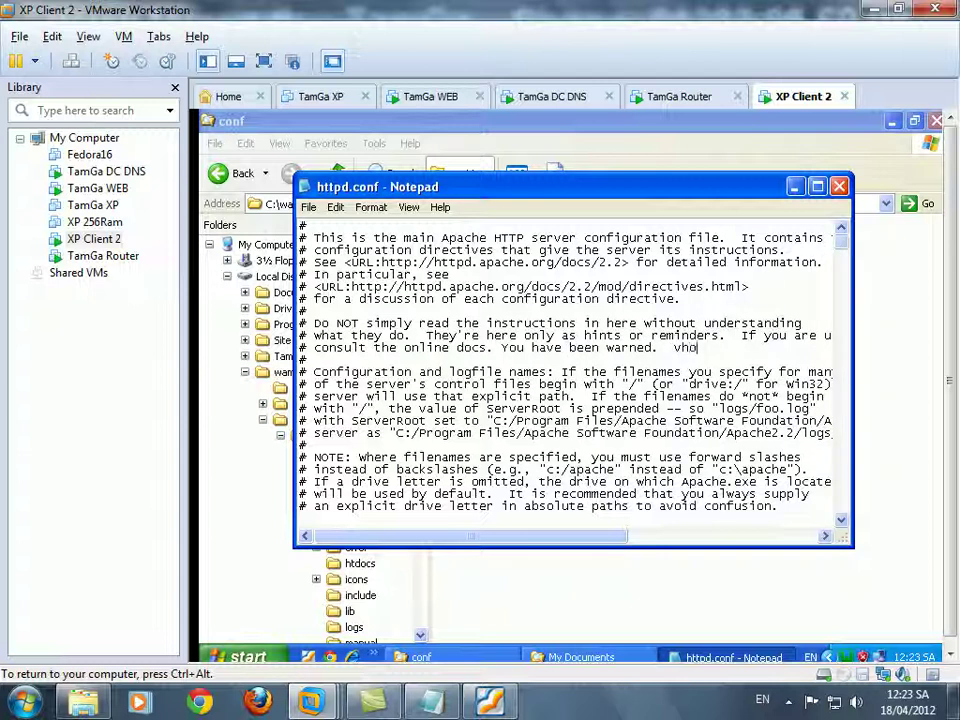
key(ctrl+f)
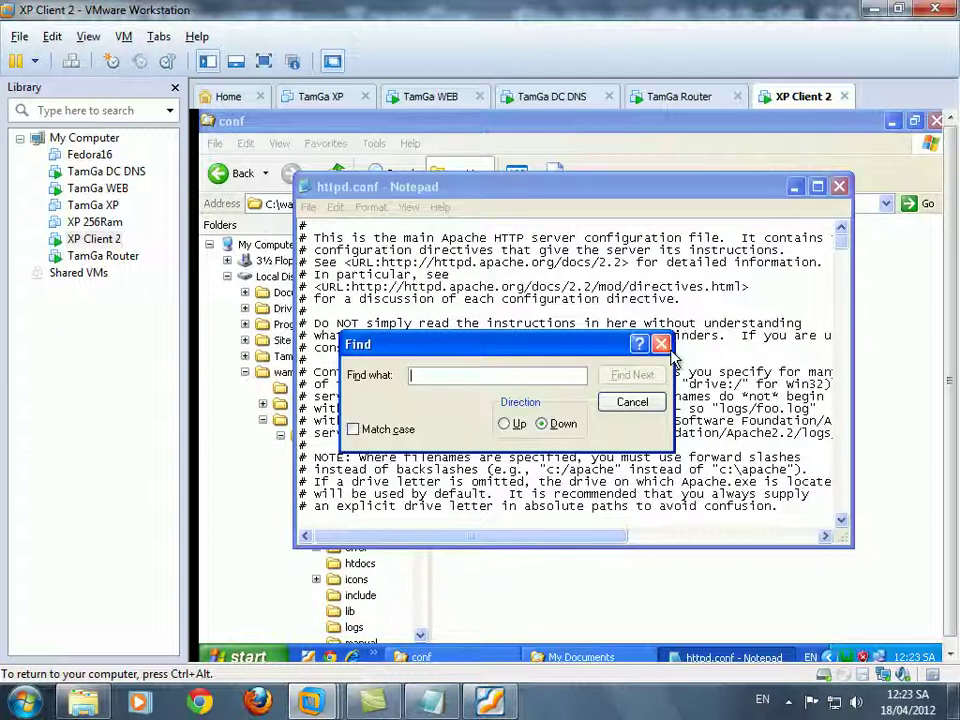
text(vhost)
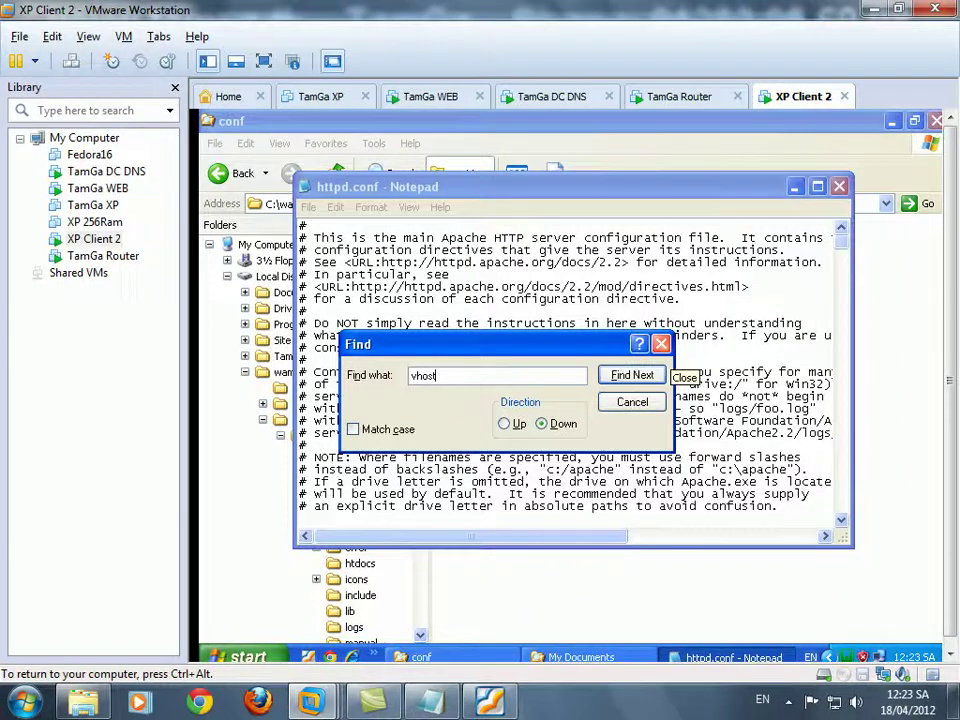
key(Return)
key(Return)
key(Return)
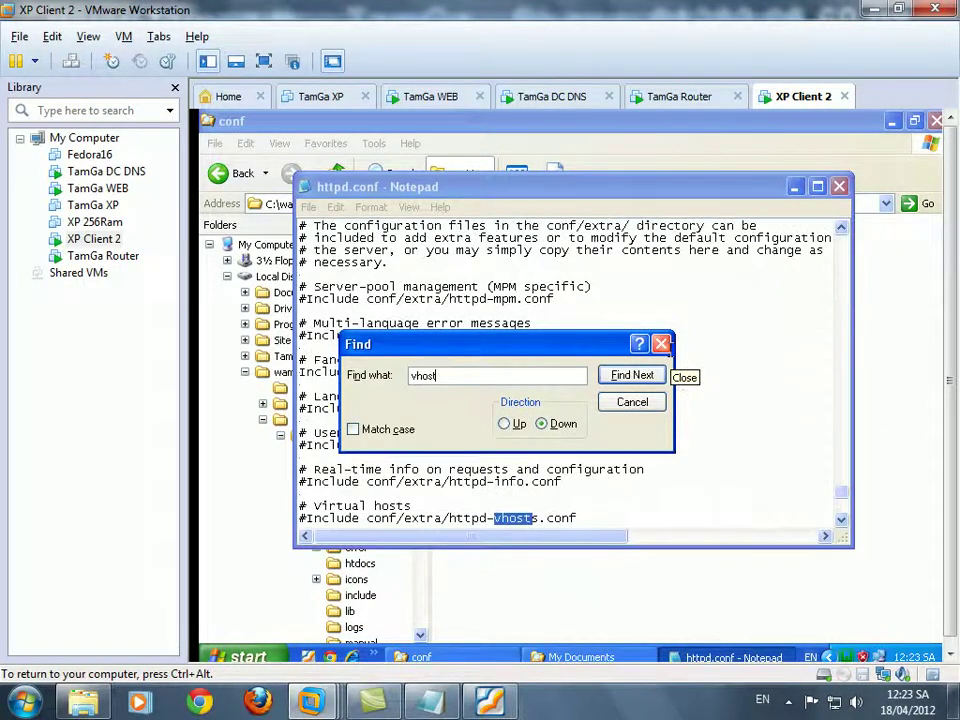
click(632, 401)
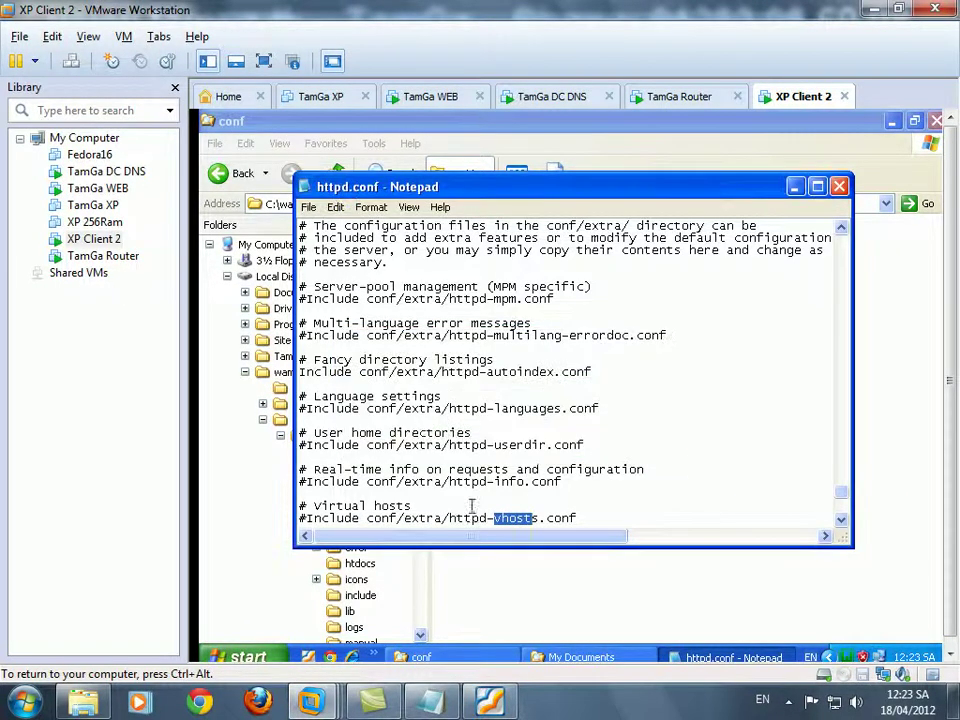
click(433, 520)
key(Home)
key(Delete)
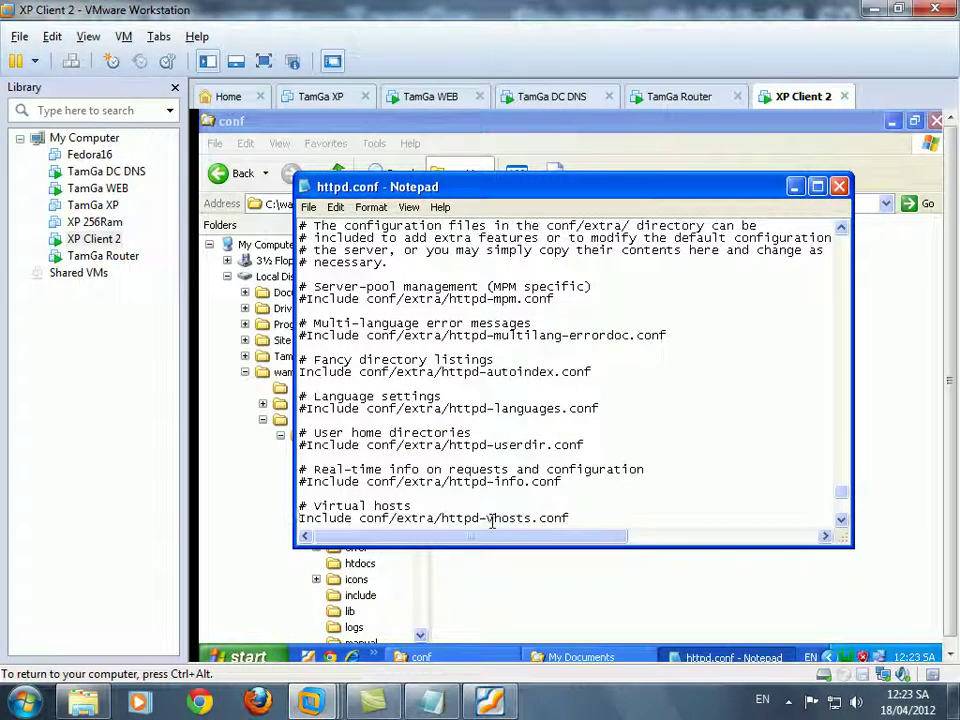
Step: Extend the B2 line in the Notepad explanation with "-> mở Virtual Hosts" and start a new "B3 :" line
key(ctrl+alt)
key(alt+Tab)
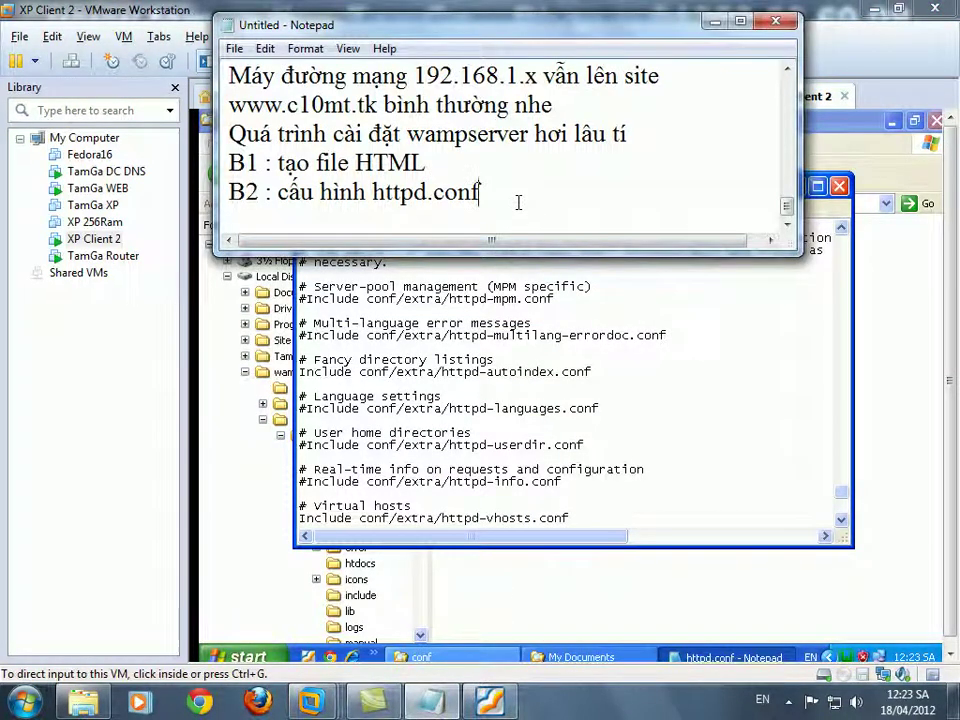
text(ở )
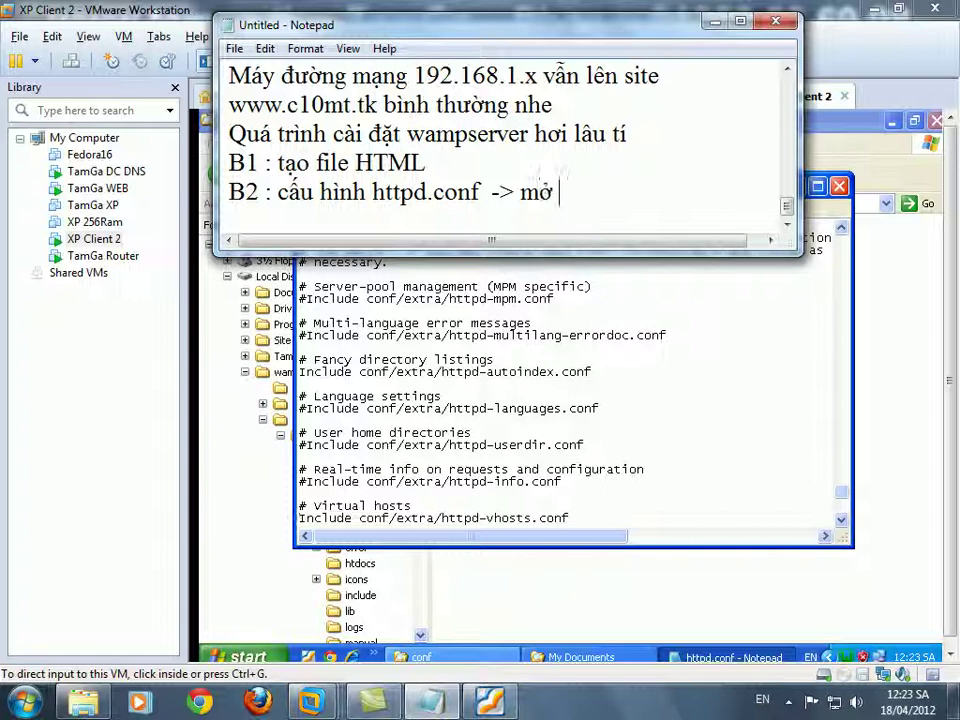
text(Virta)
key(BackSpace)
text(u)
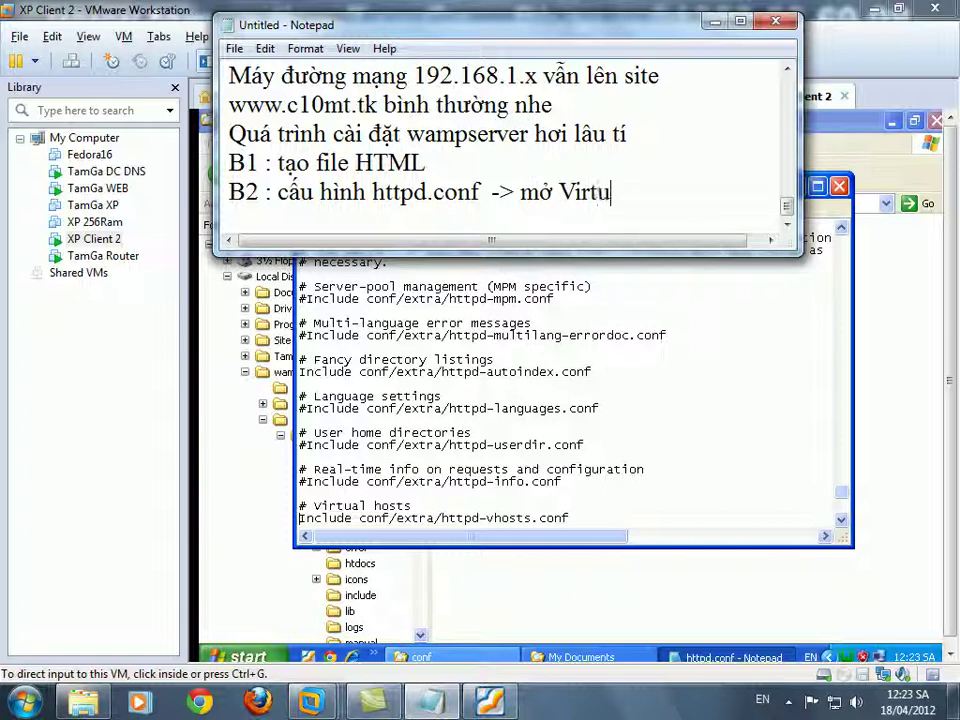
text(al Hots)
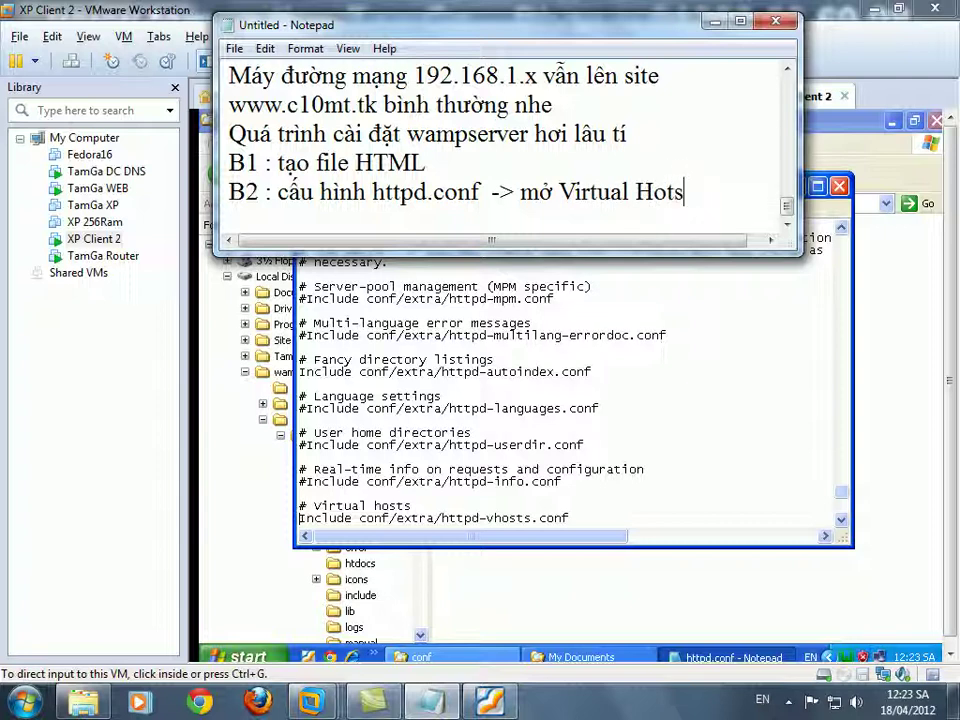
key(BackSpace)
key(BackSpace)
text(sts)
key(ctrl+s)
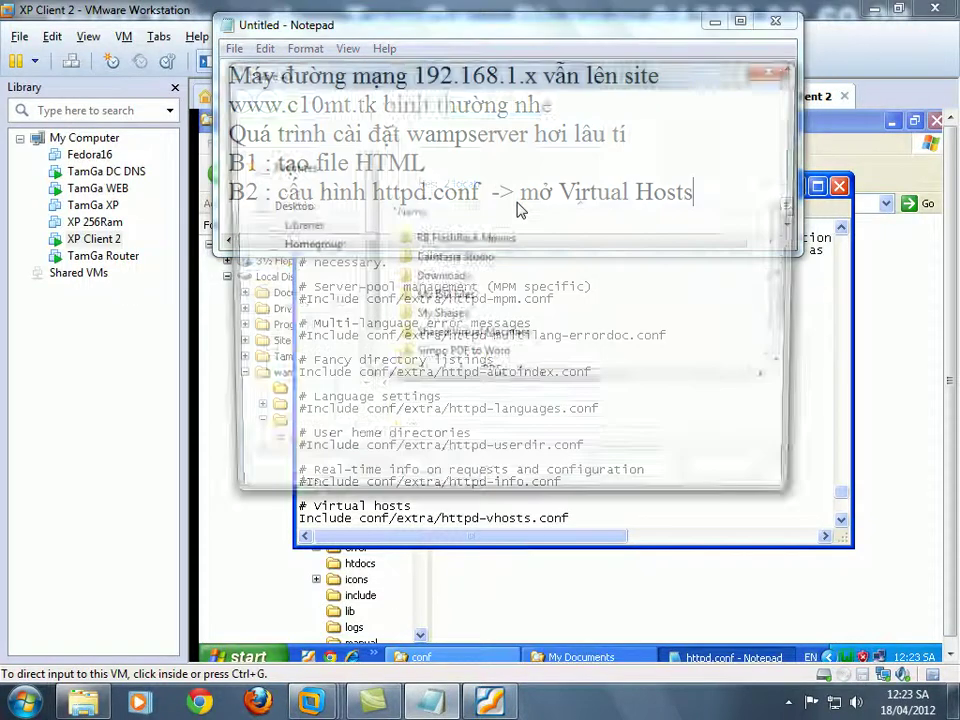
key(Escape)
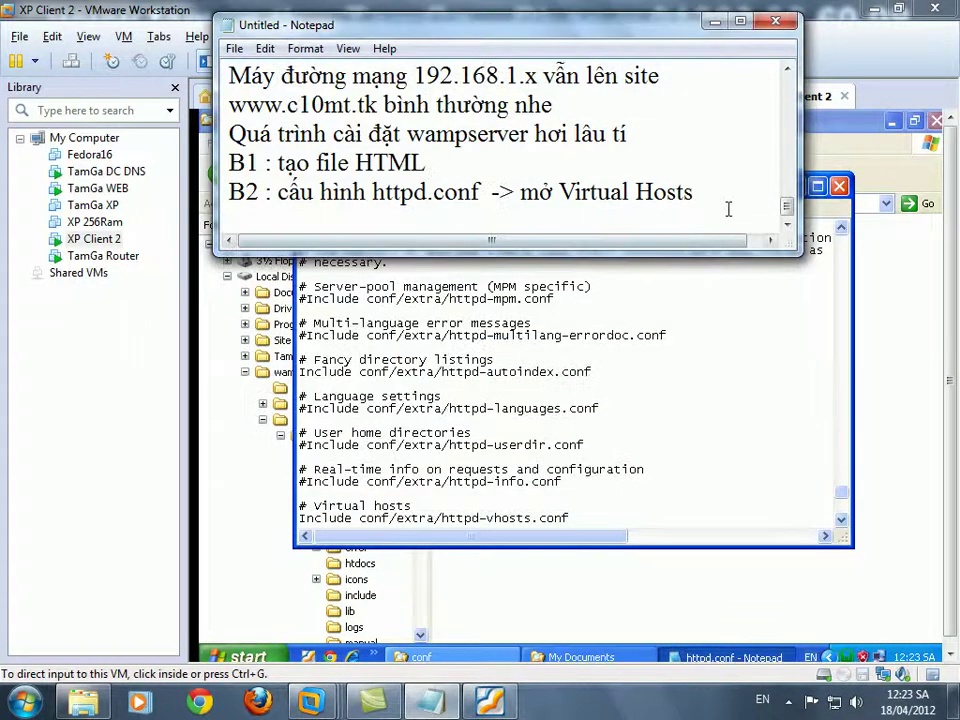
key(Return)
text(B3 :)
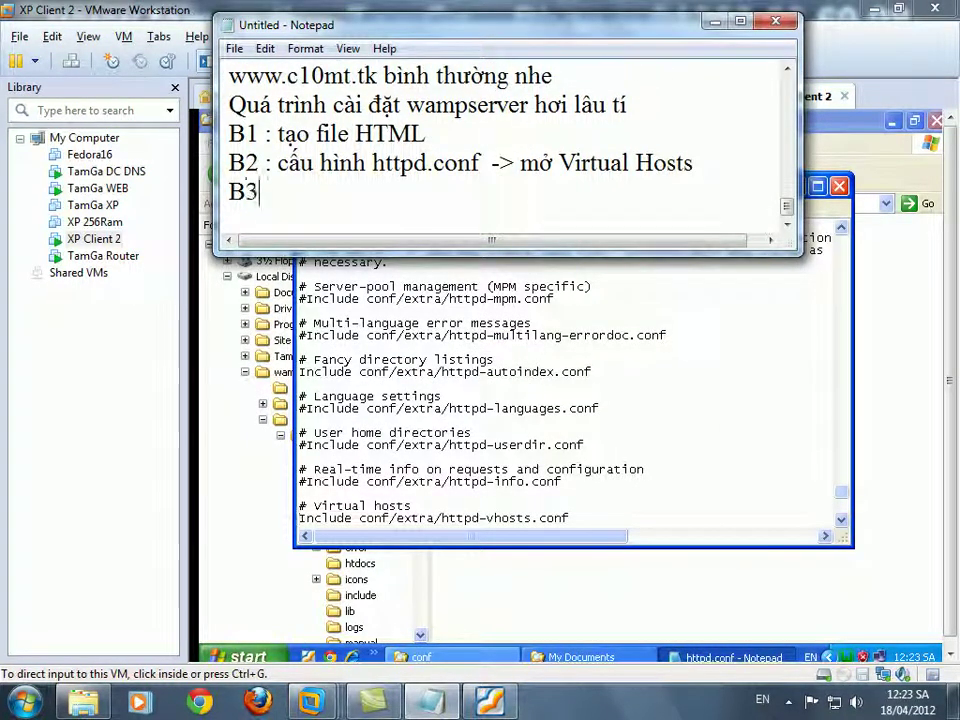
Step: Save and close httpd.conf on XP Client 2, and go to the extra folder inside conf
click(805, 323)
click(308, 207)
click(318, 255)
click(840, 189)
double_click(456, 221)
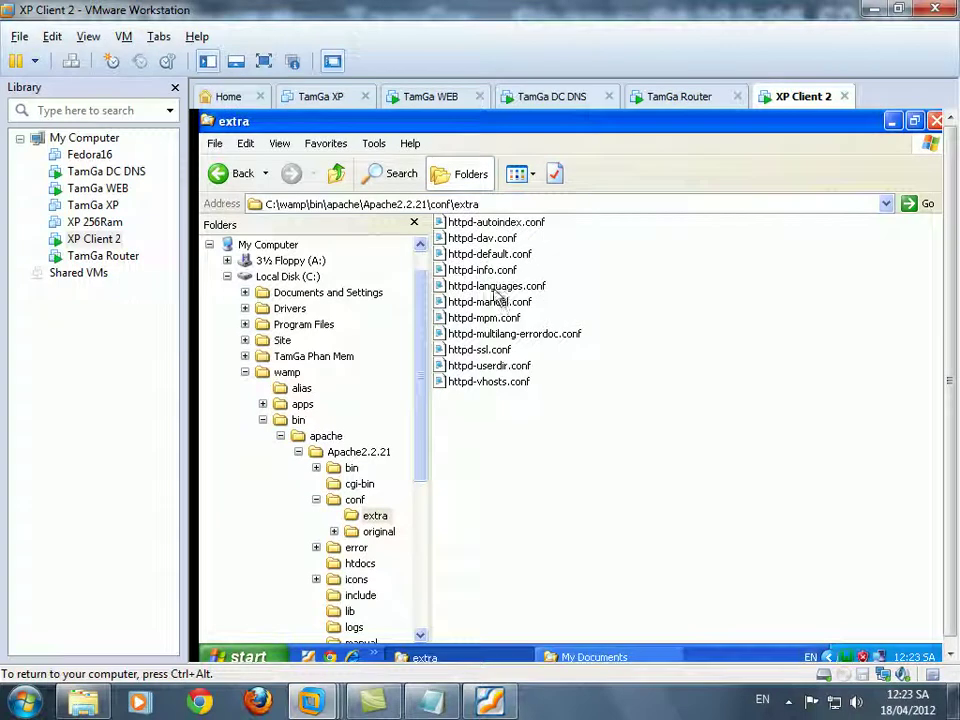
Step: Continue the B3 line in the Notepad explanation with the note on configuring vhosts, and open httpd-vhosts.conf on XP Client 2
click(430, 702)
text(cấu hình teếp vhos)
click(596, 414)
double_click(514, 384)
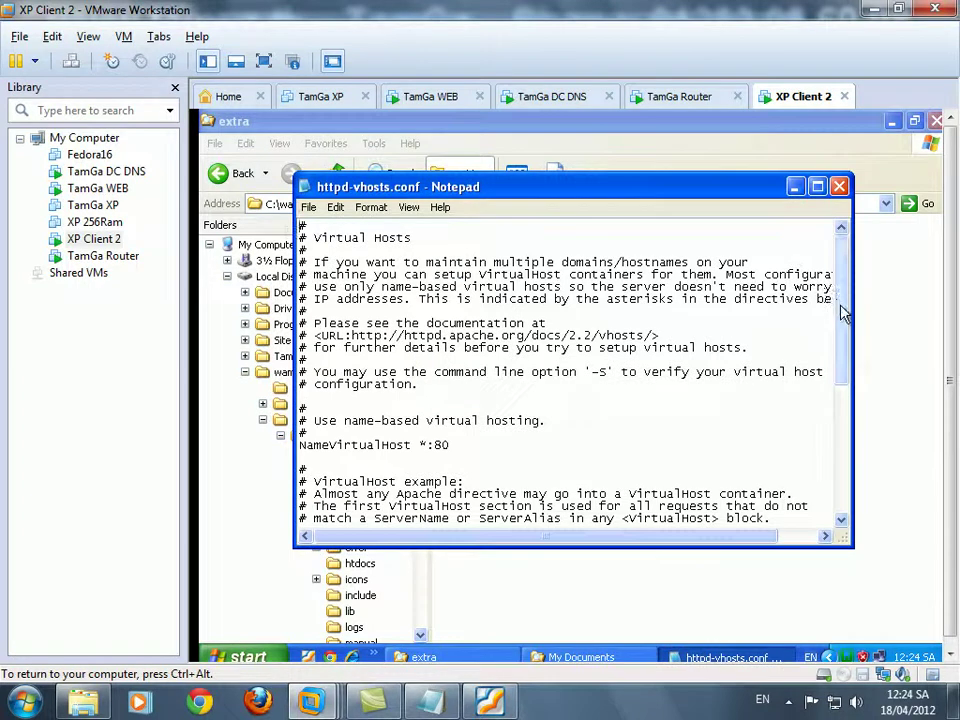
Step: In the first VirtualHost block of httpd-vhosts.conf, set the ServerAdmin domain to localhost and DocumentRoot to "c:/wamp/www"
click(847, 478)
drag(660, 299, 497, 300)
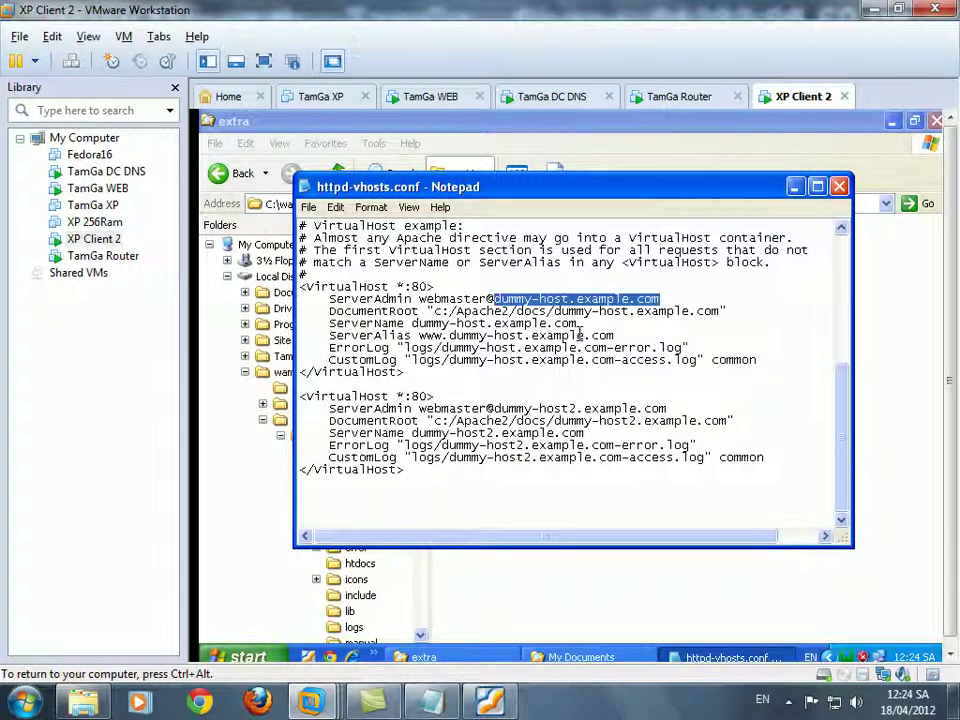
text(localhost)
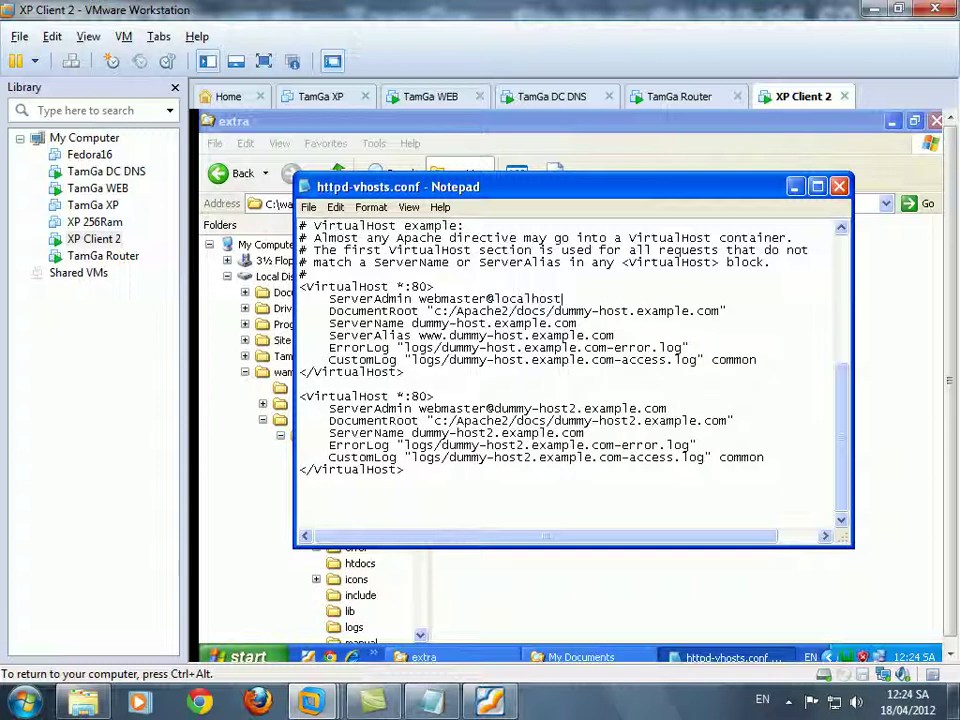
drag(721, 311, 452, 311)
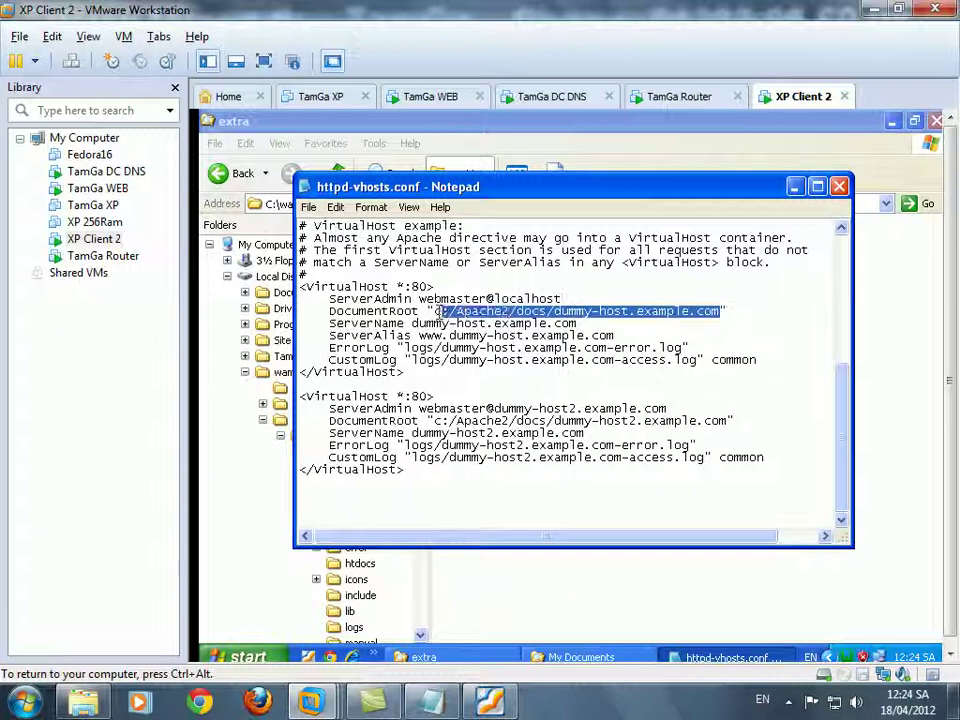
text(w)
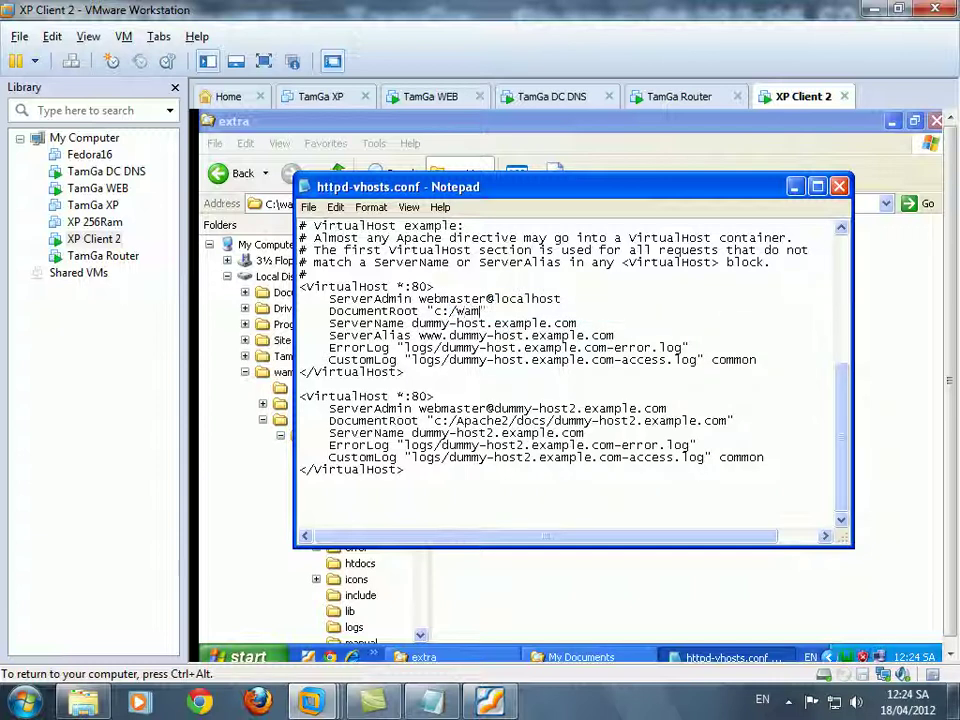
text(amp/www)
drag(580, 323, 416, 325)
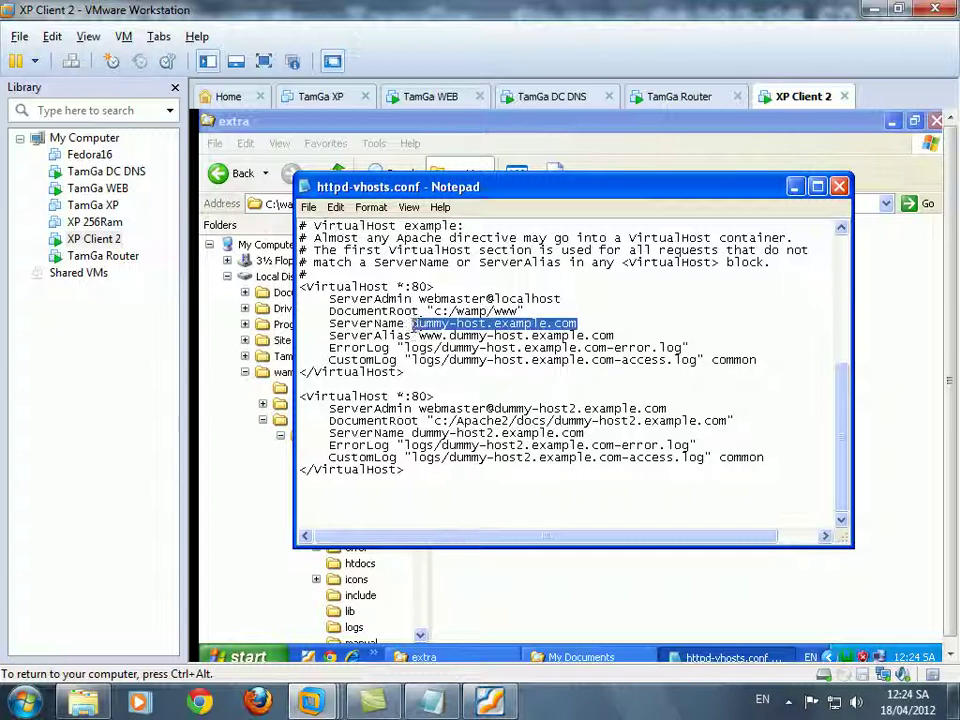
text(localhost)
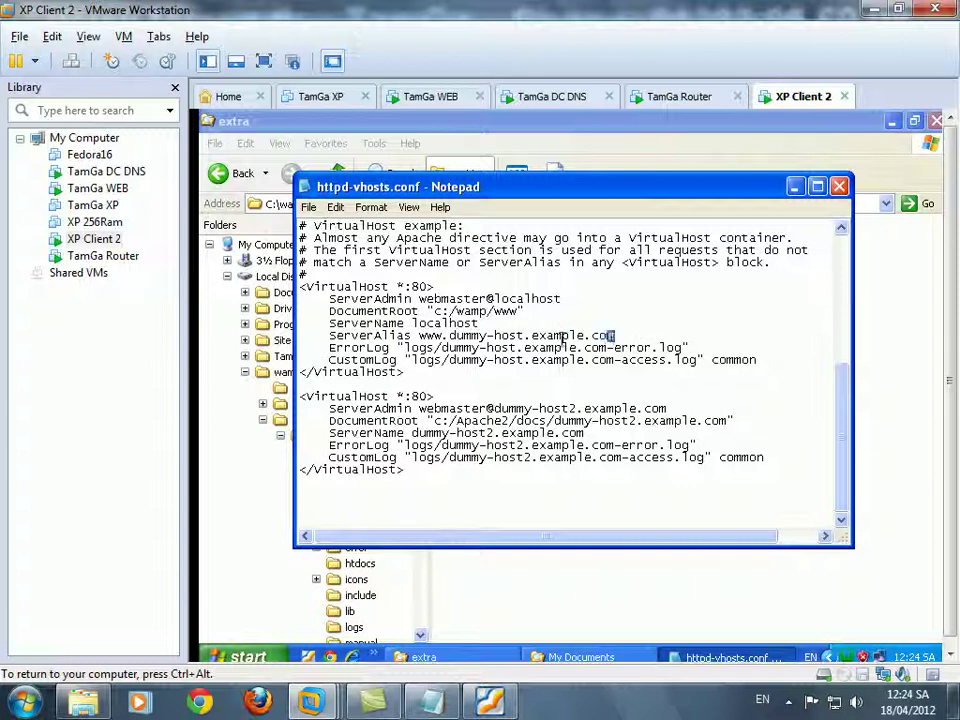
drag(614, 337, 452, 338)
text(local)
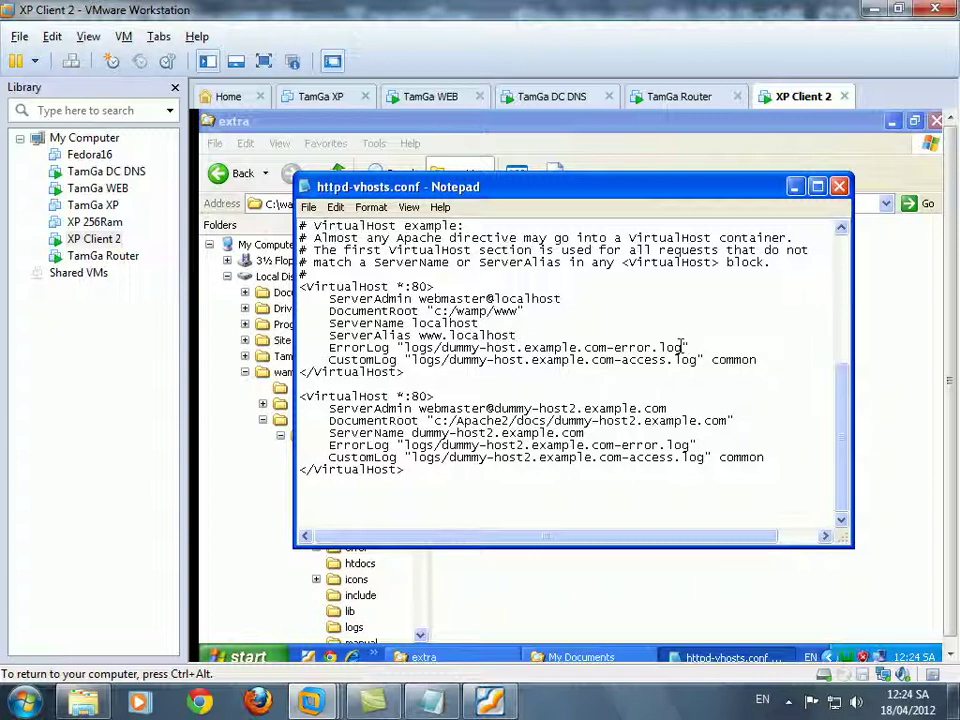
Step: Set the first virtual host's ErrorLog to "logs/localhost.com-error.log" and CustomLog to "logs/localhost.com-access.log"
drag(607, 347, 442, 348)
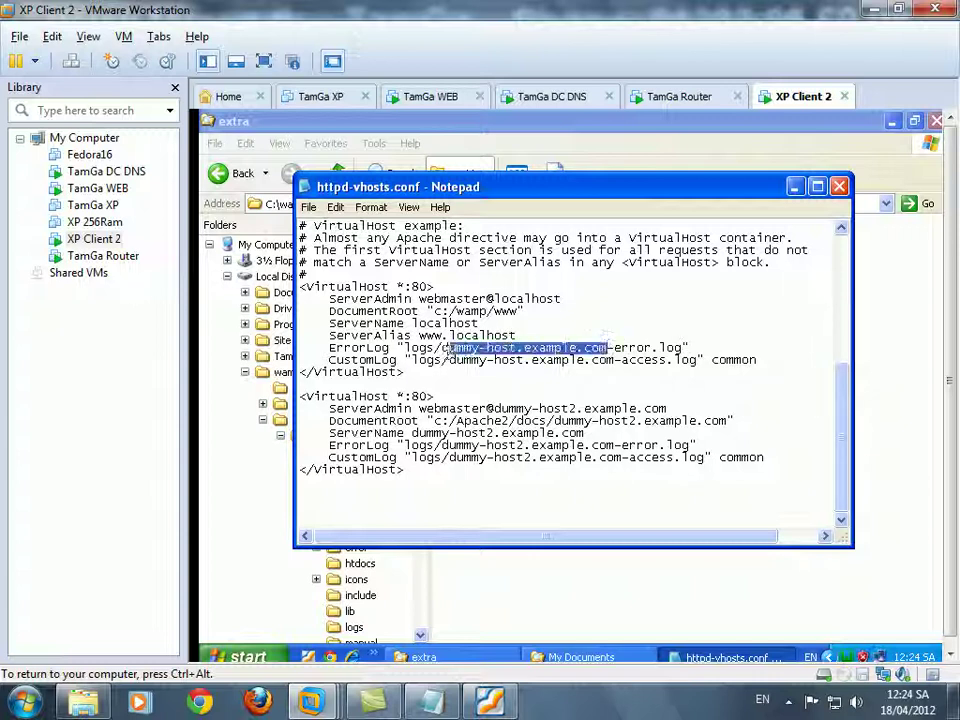
text(locas)
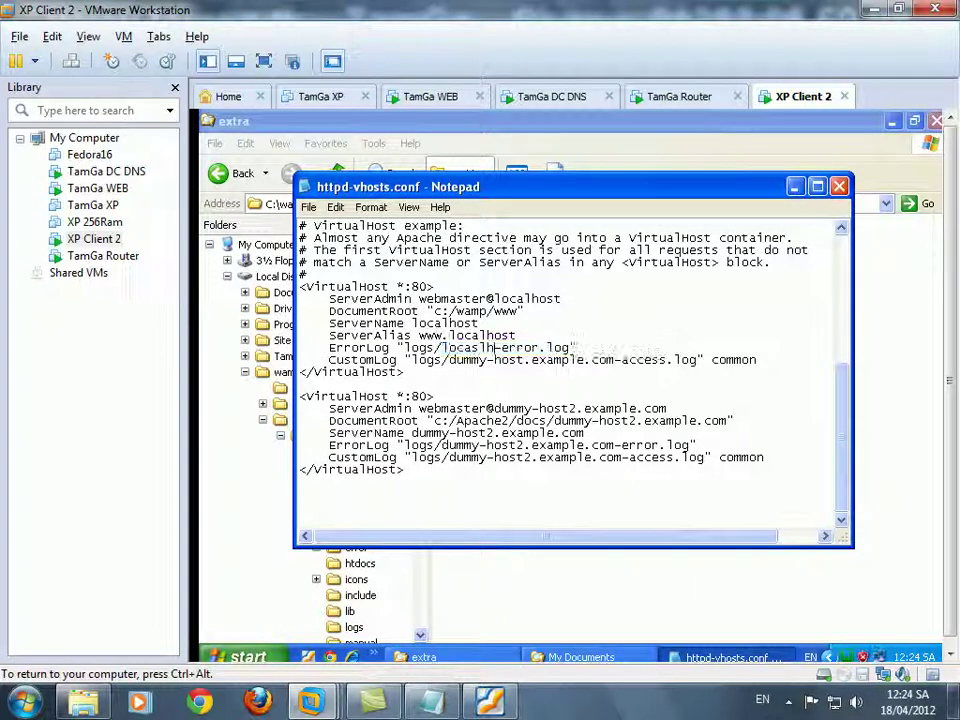
key(BackSpace)
text(lhost)
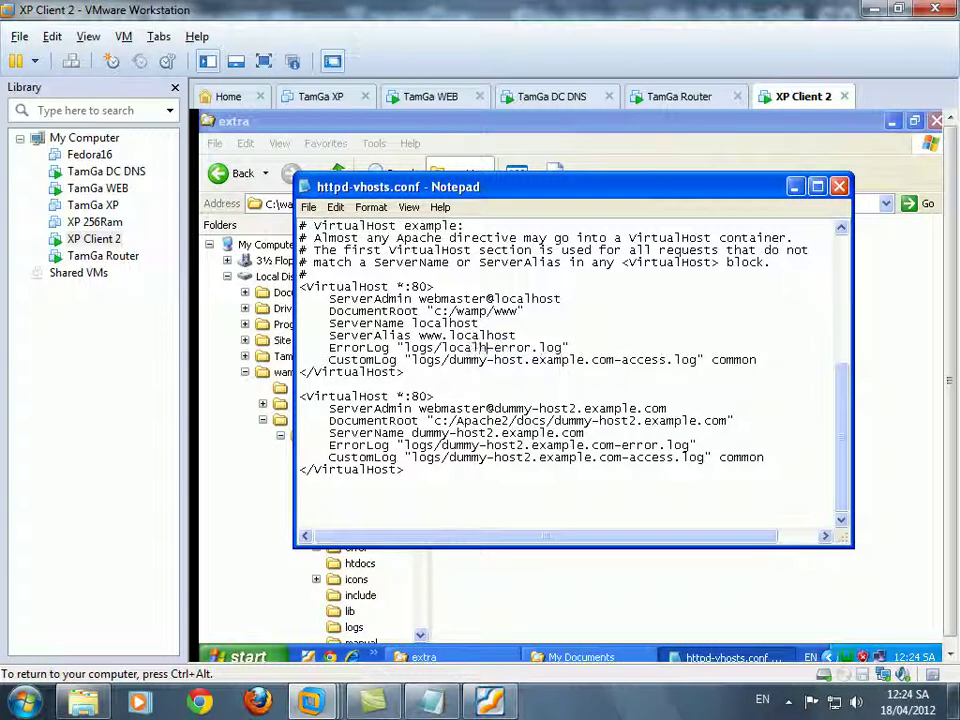
drag(448, 360, 586, 364)
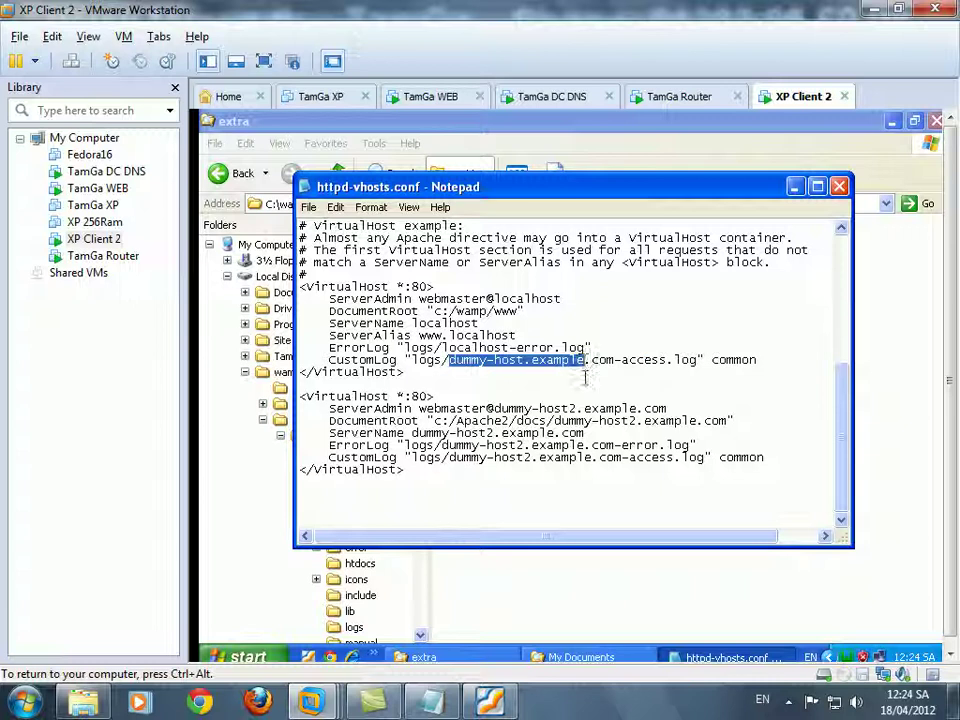
text(local)
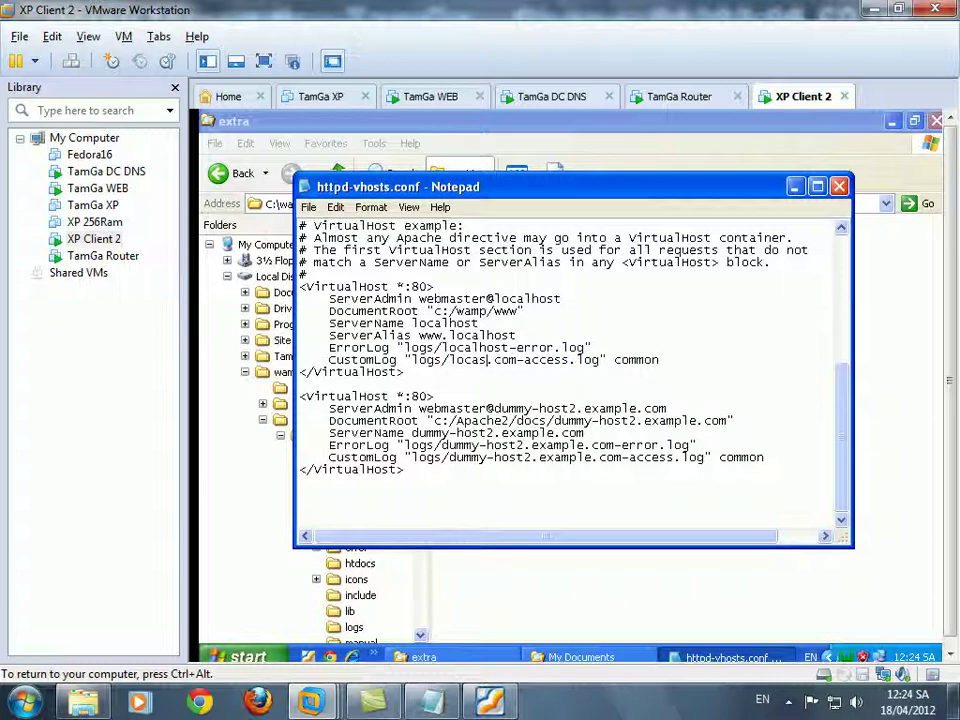
text(host)
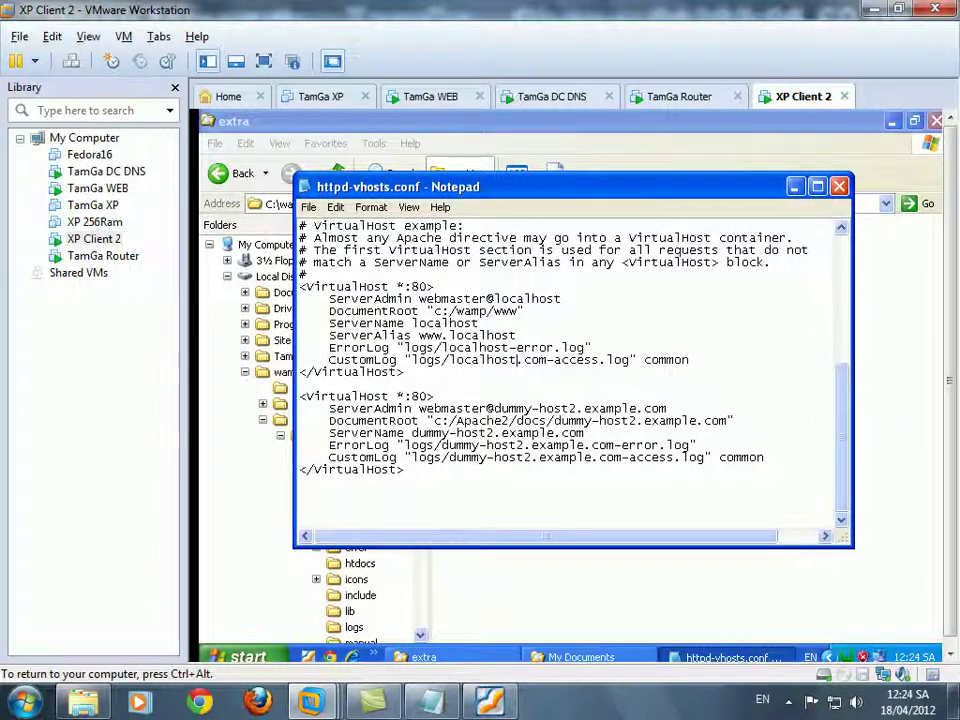
text(.com)
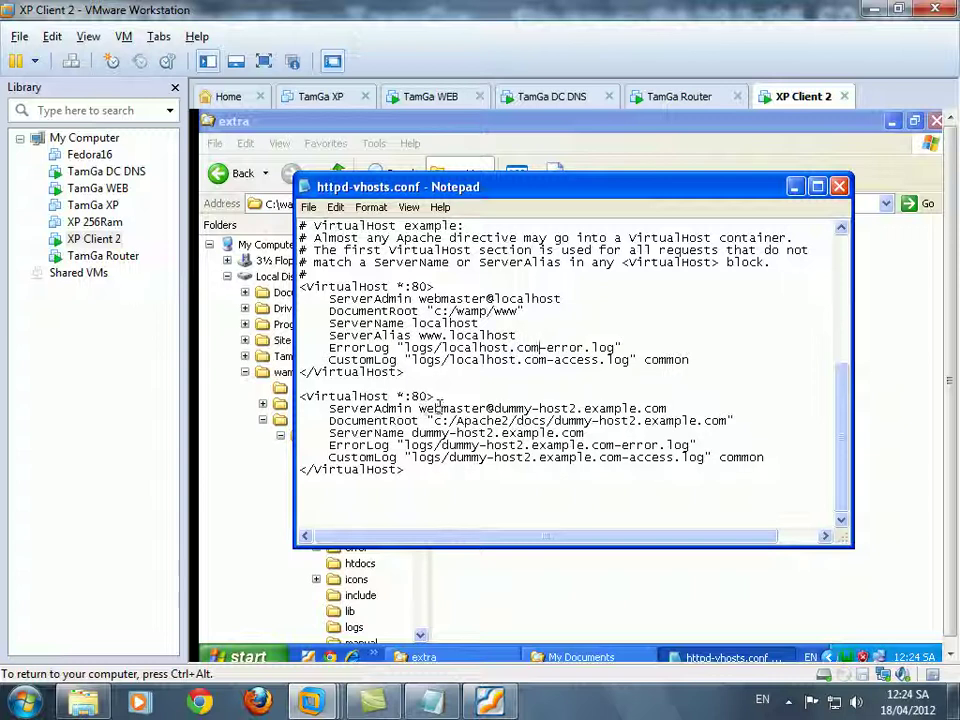
Step: In the second VirtualHost block, set the ServerAdmin domain to tamga.tk and DocumentRoot to "c:/wamp/www/tamga.tk"
drag(684, 408, 499, 418)
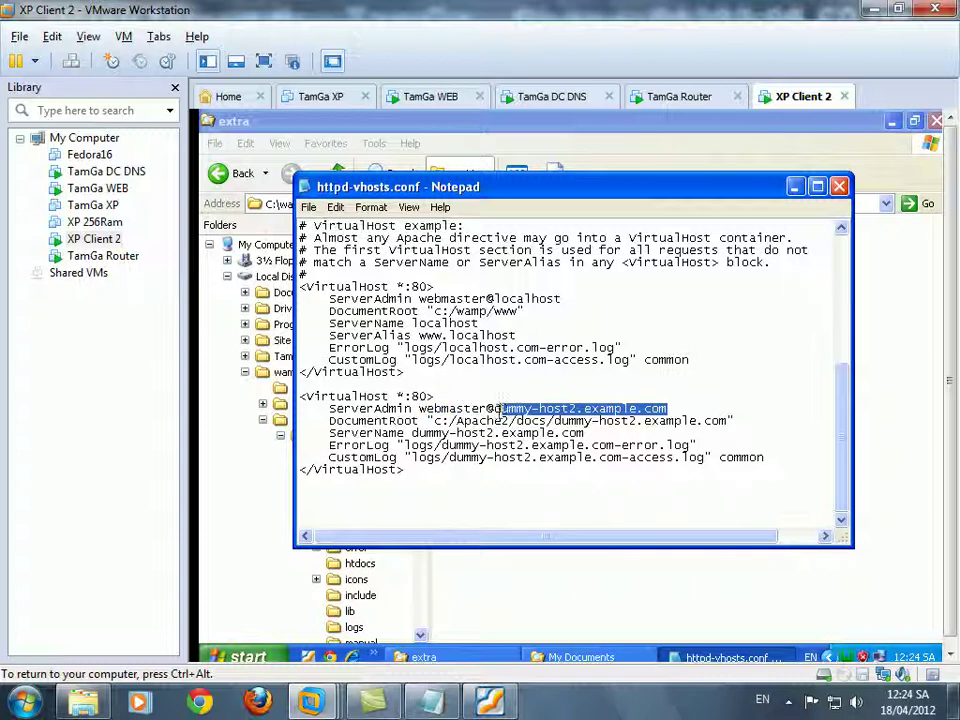
text(tamga.tk)
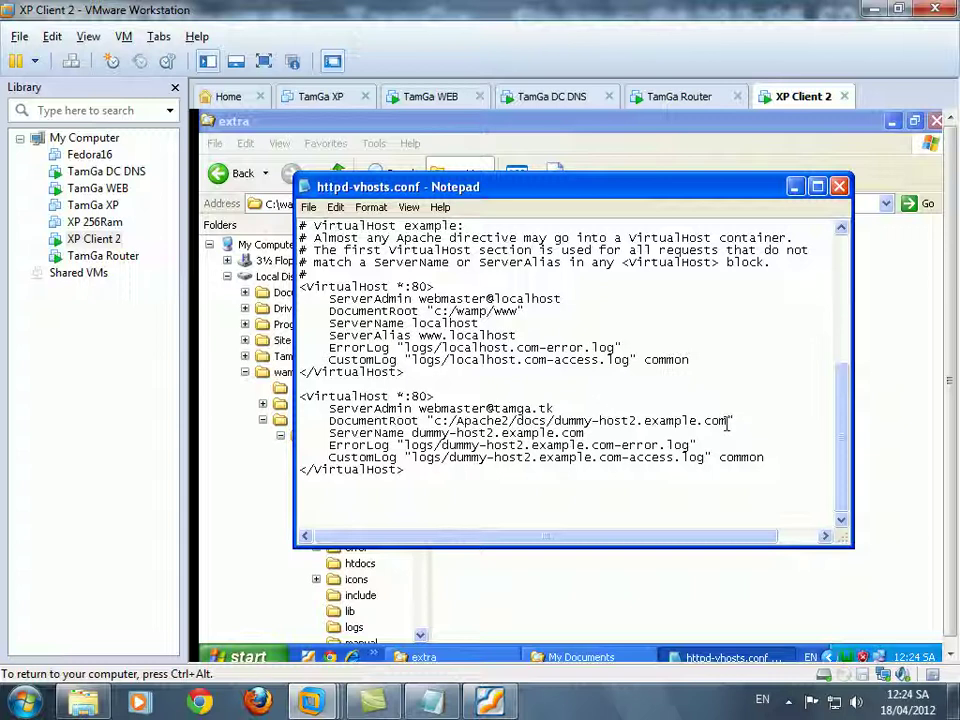
drag(735, 421, 456, 421)
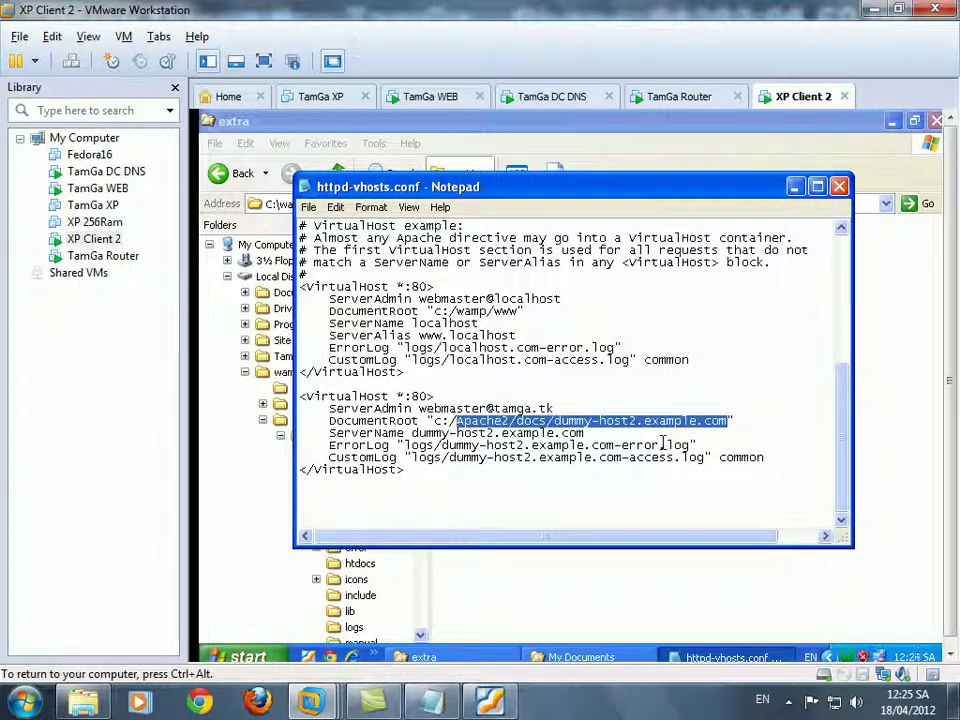
text(wamp/www/tmga)
key(BackSpace)
key(BackSpace)
key(BackSpace)
text(amga.tk)
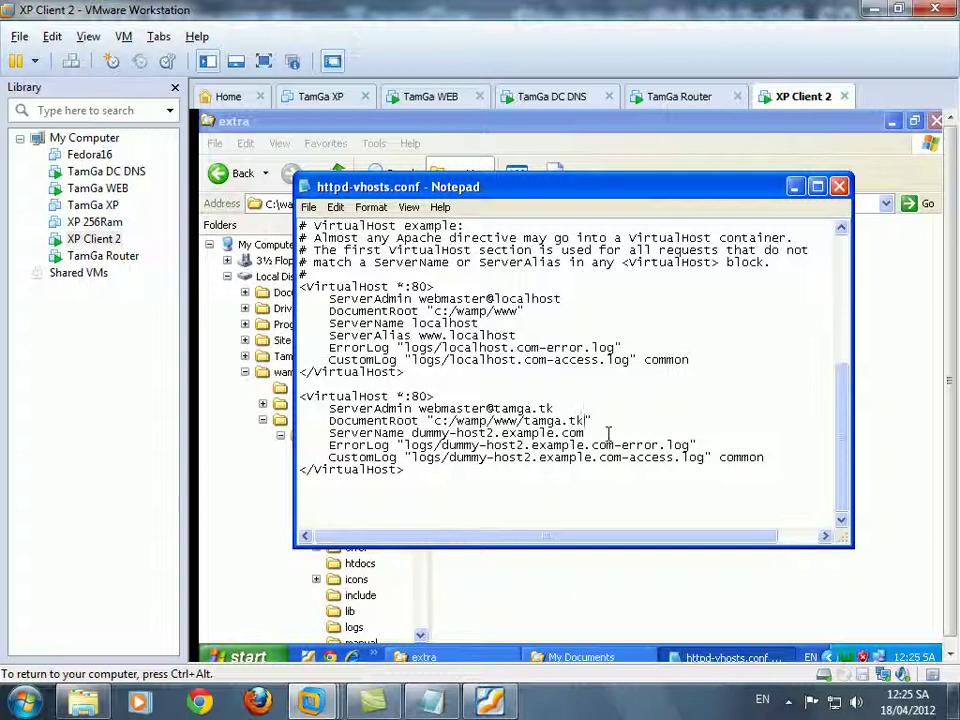
Step: Set the second virtual host's ServerName to tamga.tk, and its log files to "logs/tamga.tk-error.log" and "logs/tamga.tk-access.log"
double_click(570, 433)
text(tamga.tk)
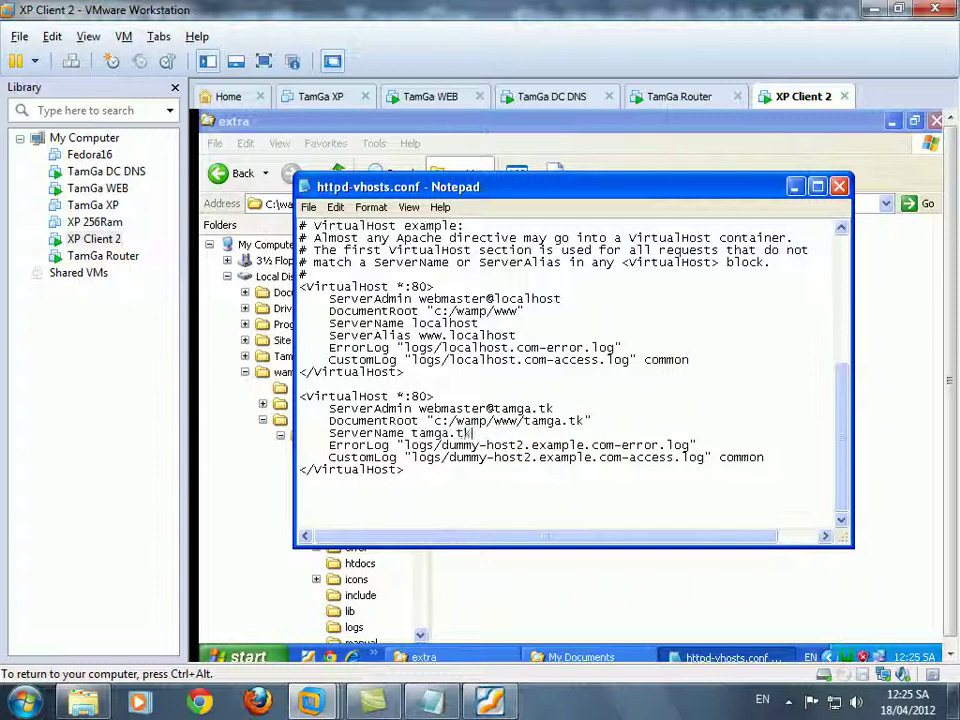
drag(614, 445, 442, 446)
text(tamga.tk)
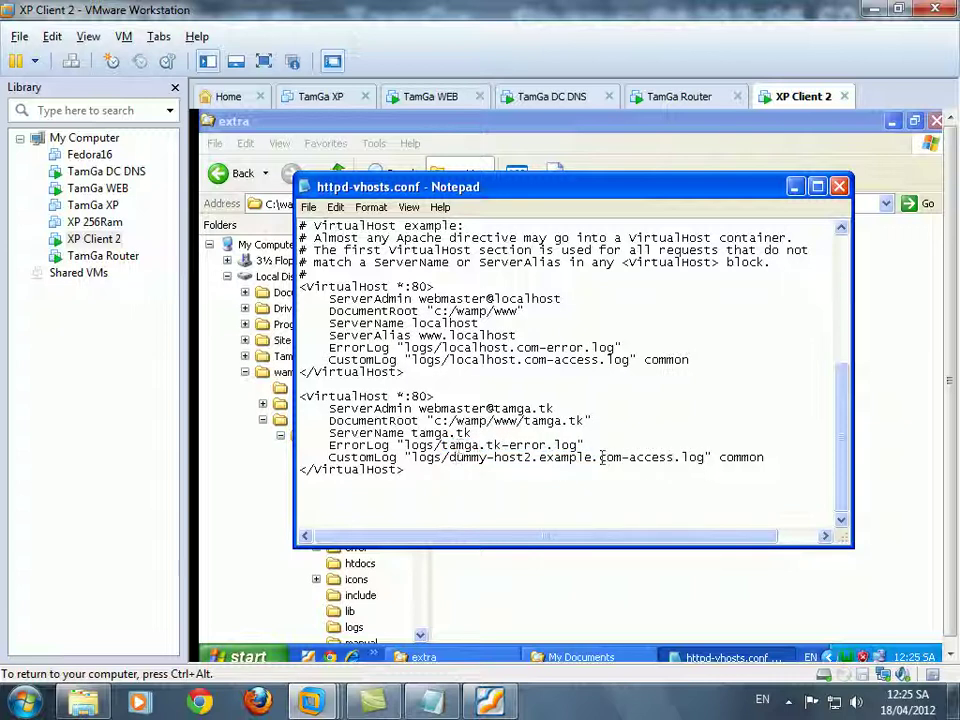
drag(621, 457, 452, 459)
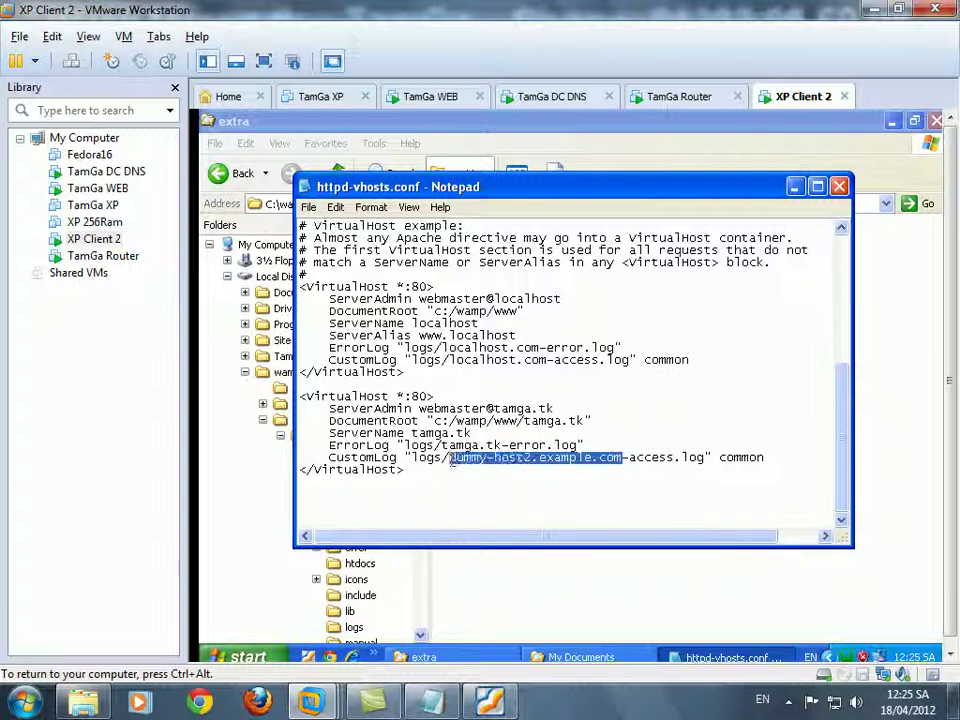
text(tamga.tk)
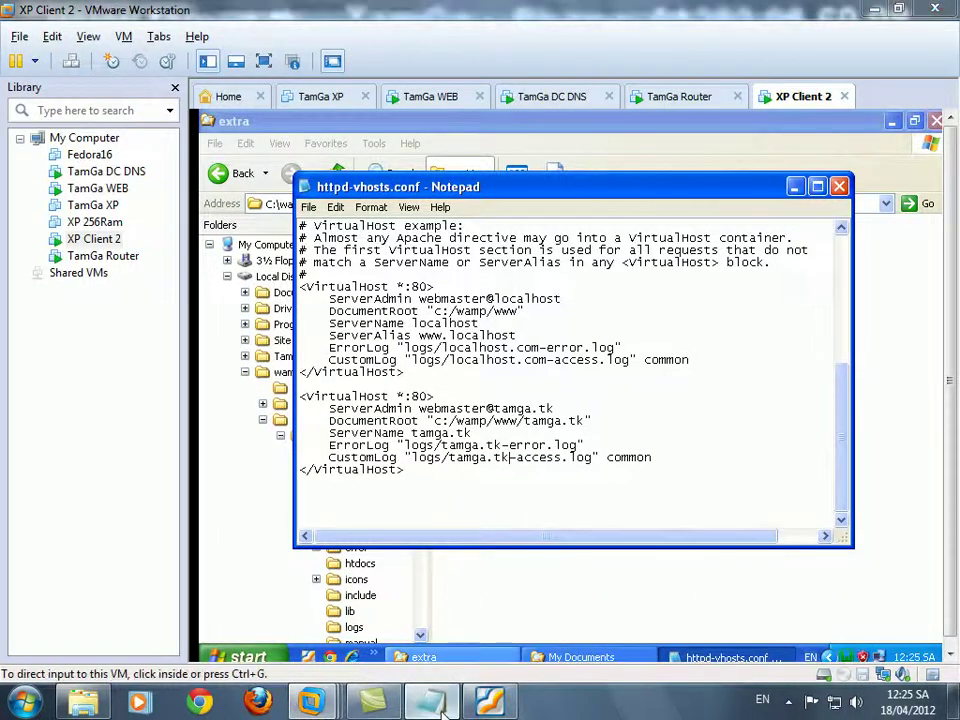
Step: Add the line "B4 : cấu hình phân giải www cho tamga.tk và trang index" to the Notepad explanation on the host
click(440, 703)
key(Return)
text(B4 : cấu hình ph)
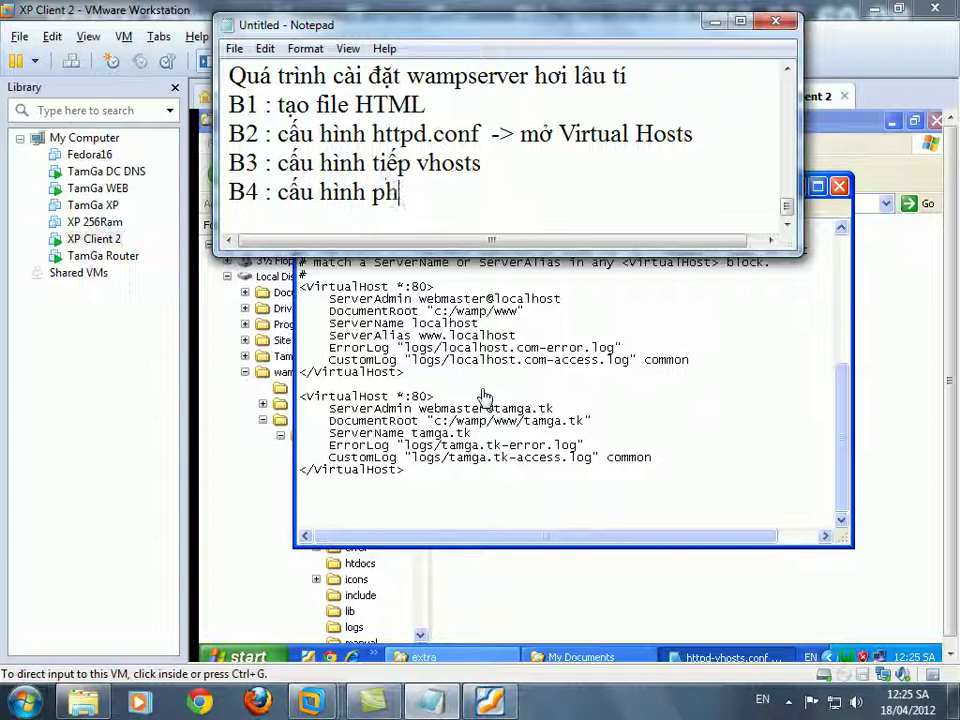
text(an giải www)
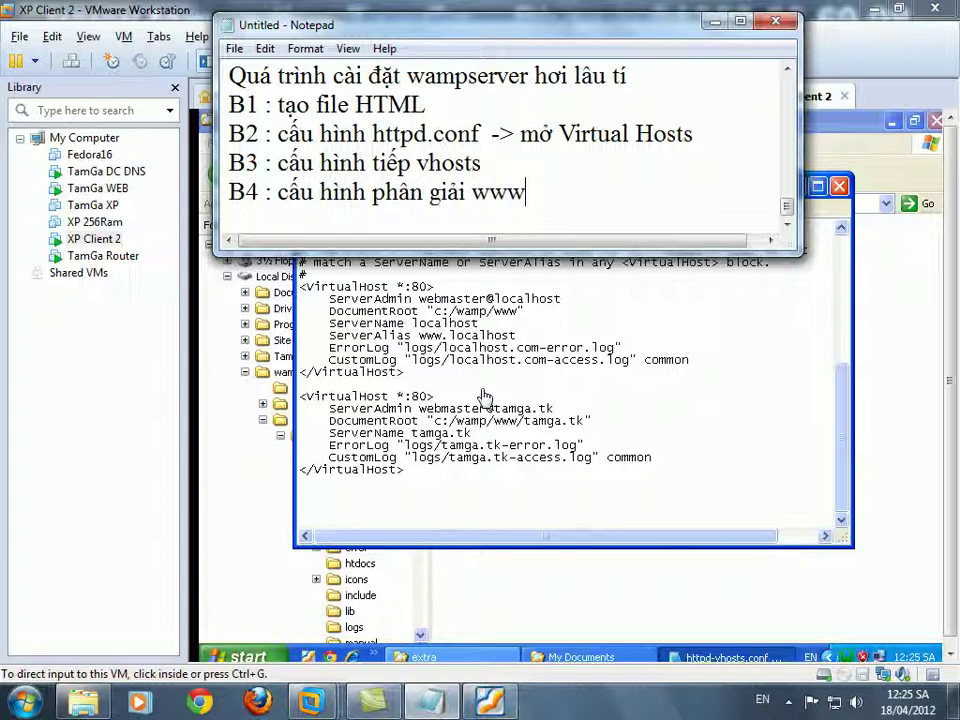
text( cho tamga.tk )
text(và trang)
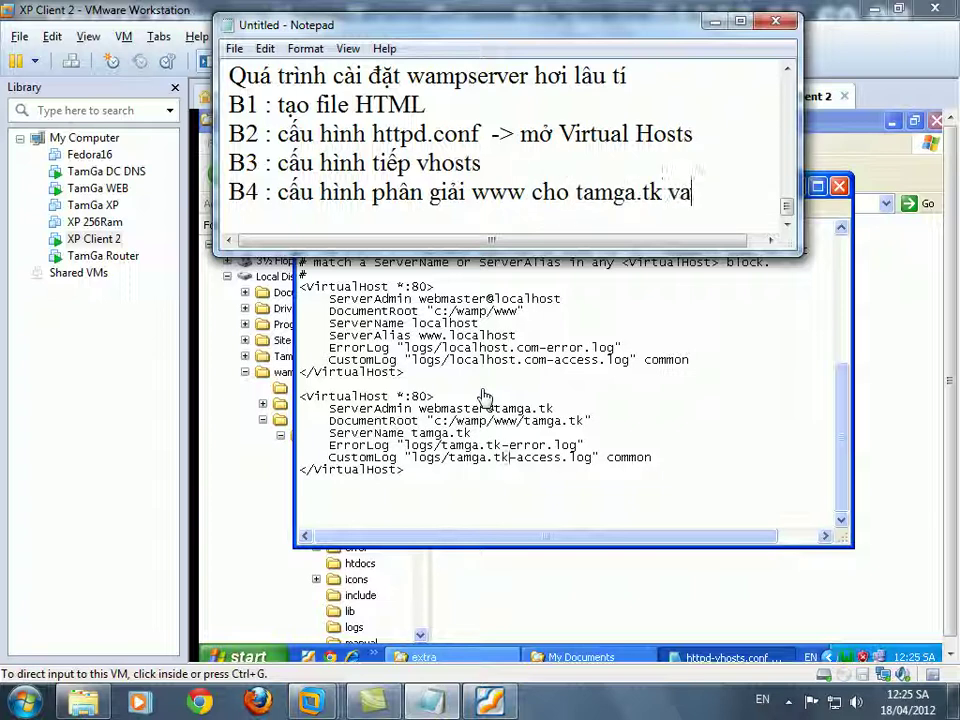
key(Return)
text(index)
key(Return)
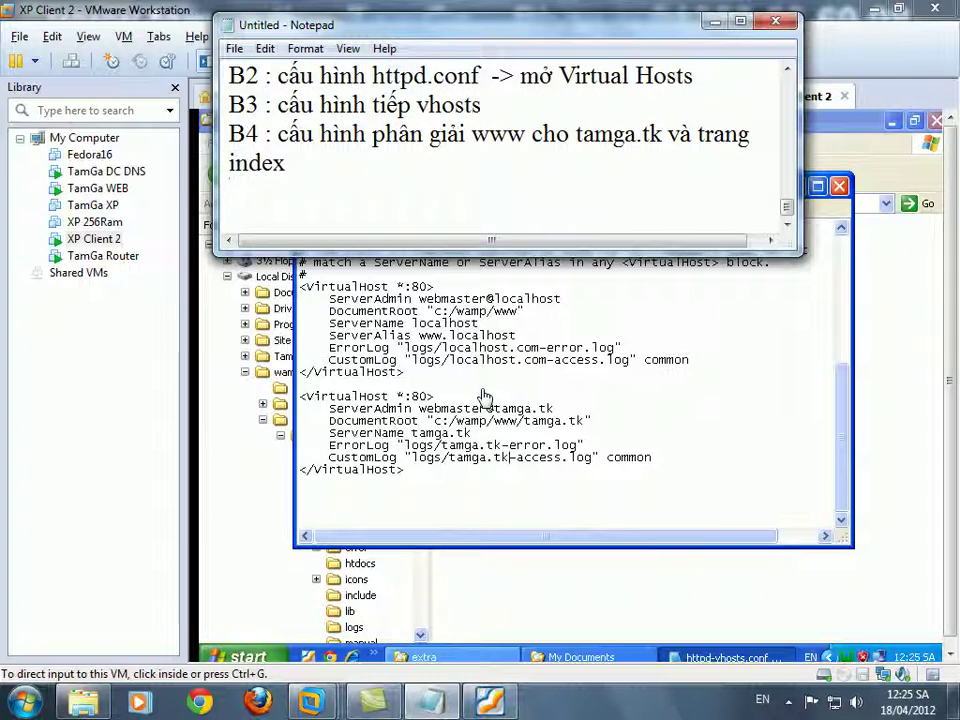
click(490, 428)
key(Return)
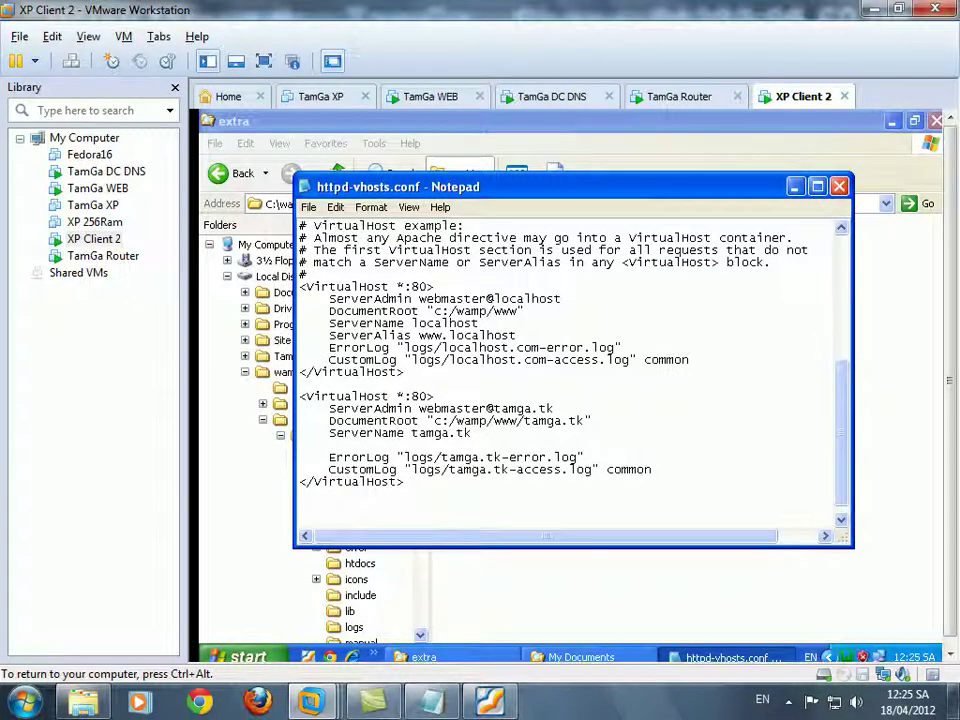
key(shift+Right)
key(shift+Right)
key(shift+Right)
key(Down)
key(Return)
key(ctrl+v)
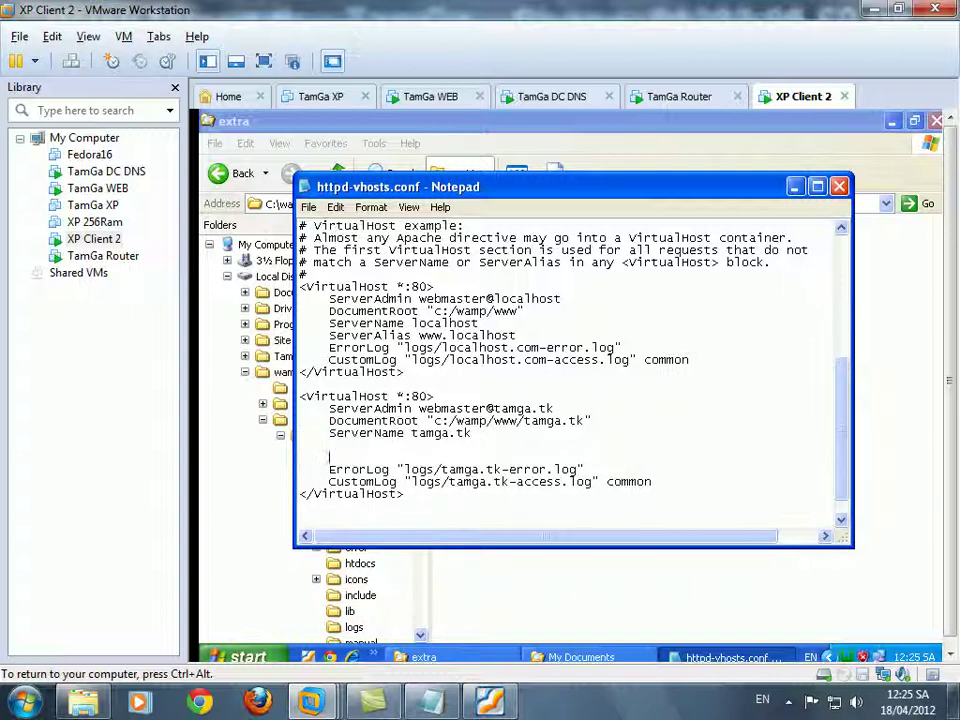
text(ServerAlias www.tamga.tk)
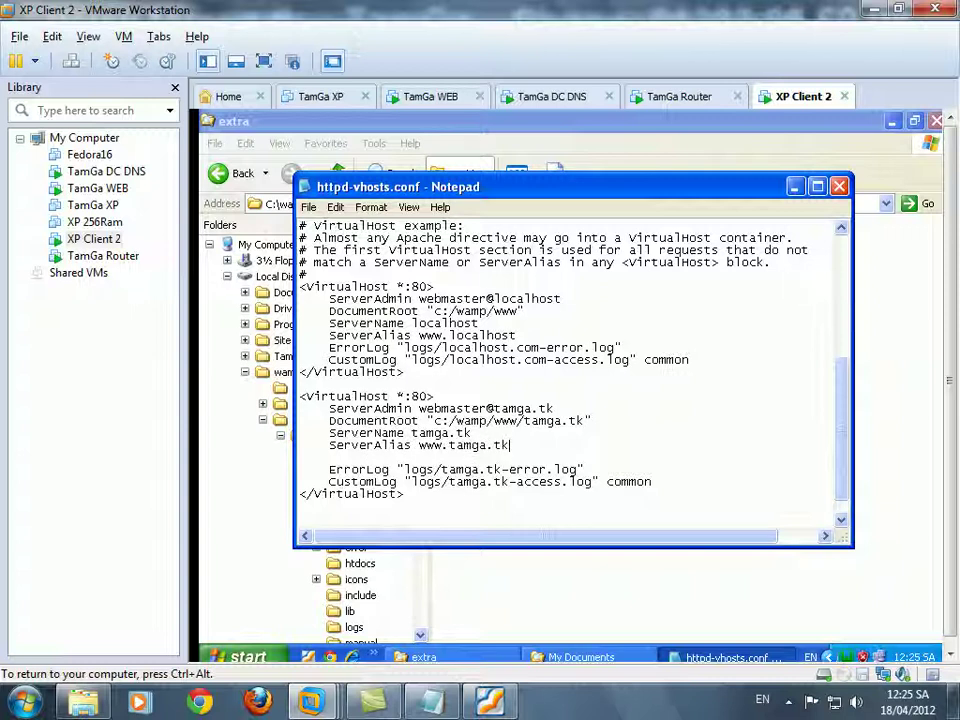
key(Return)
key(BackSpace)
text(DirectoryIndex)
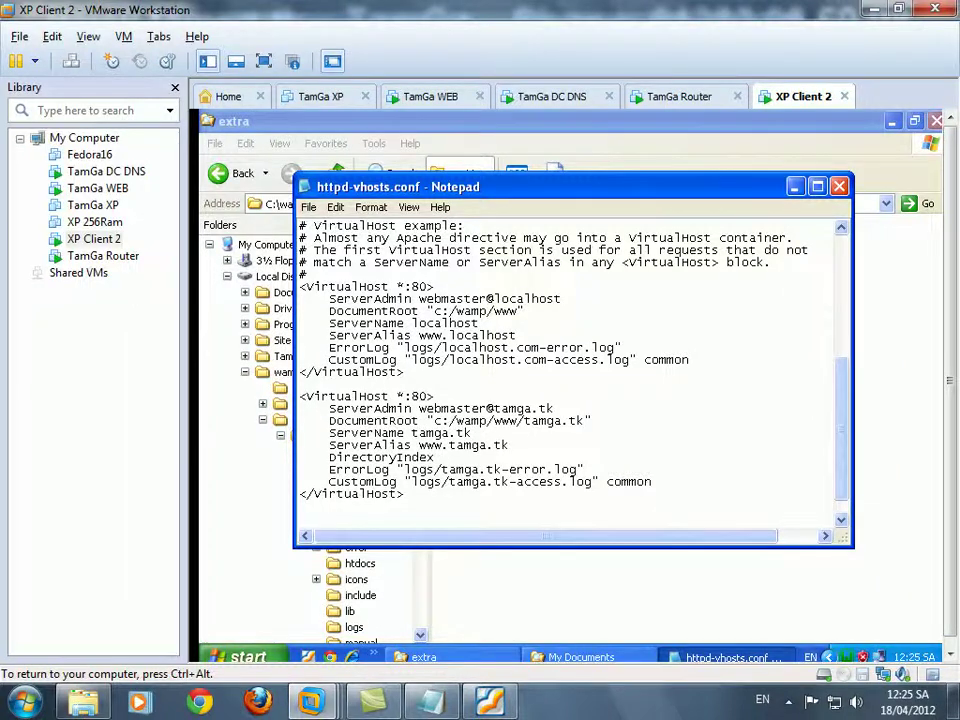
click(531, 583)
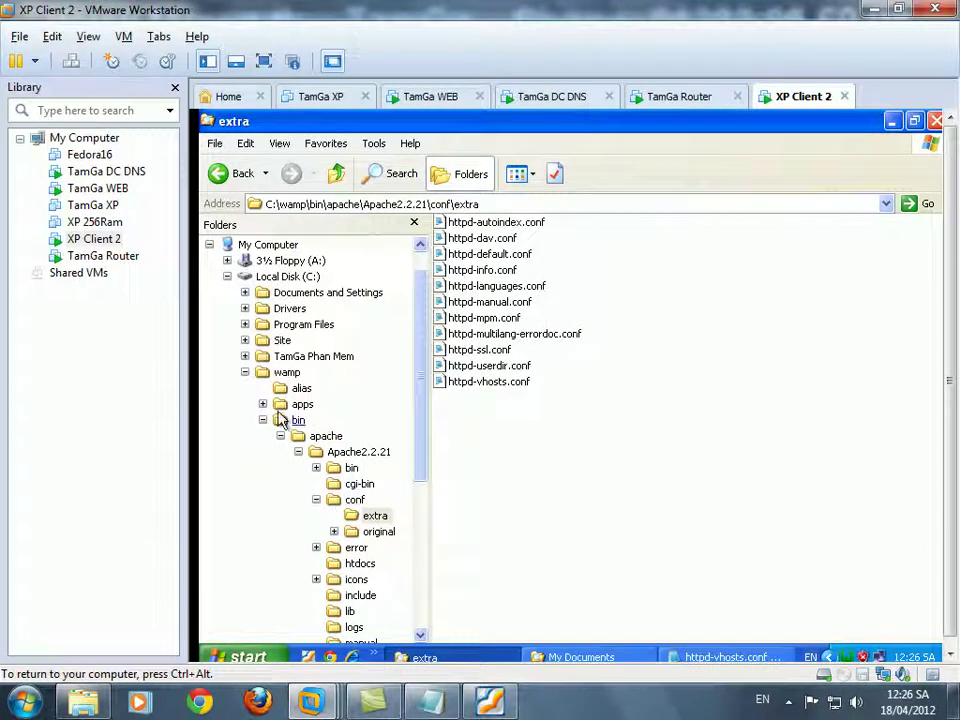
scroll(418, 450, down, 5)
click(301, 547)
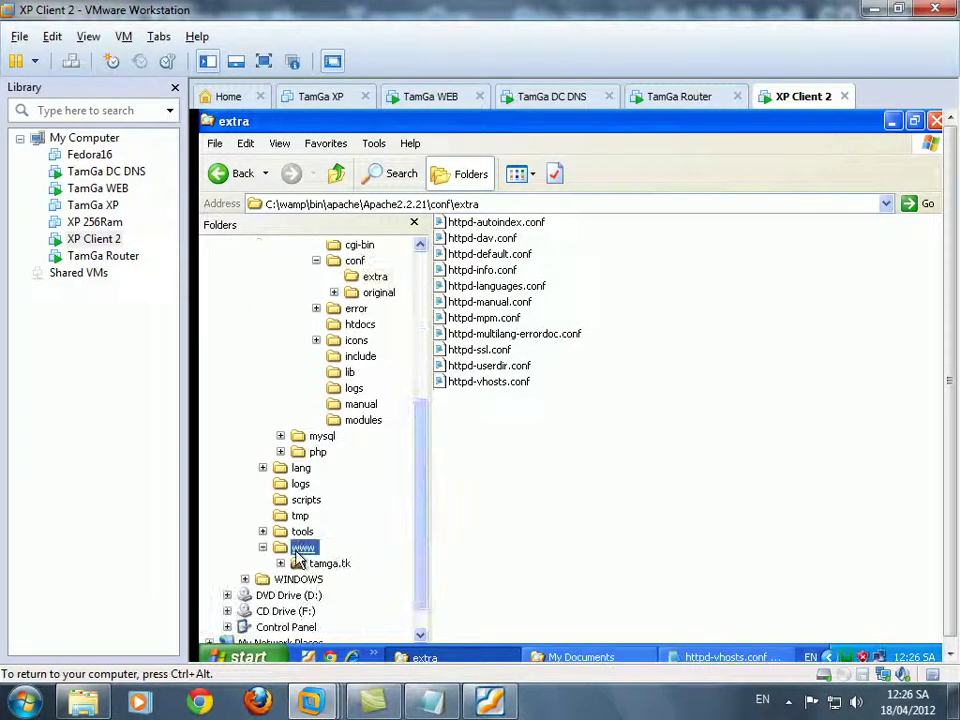
click(326, 563)
click(484, 262)
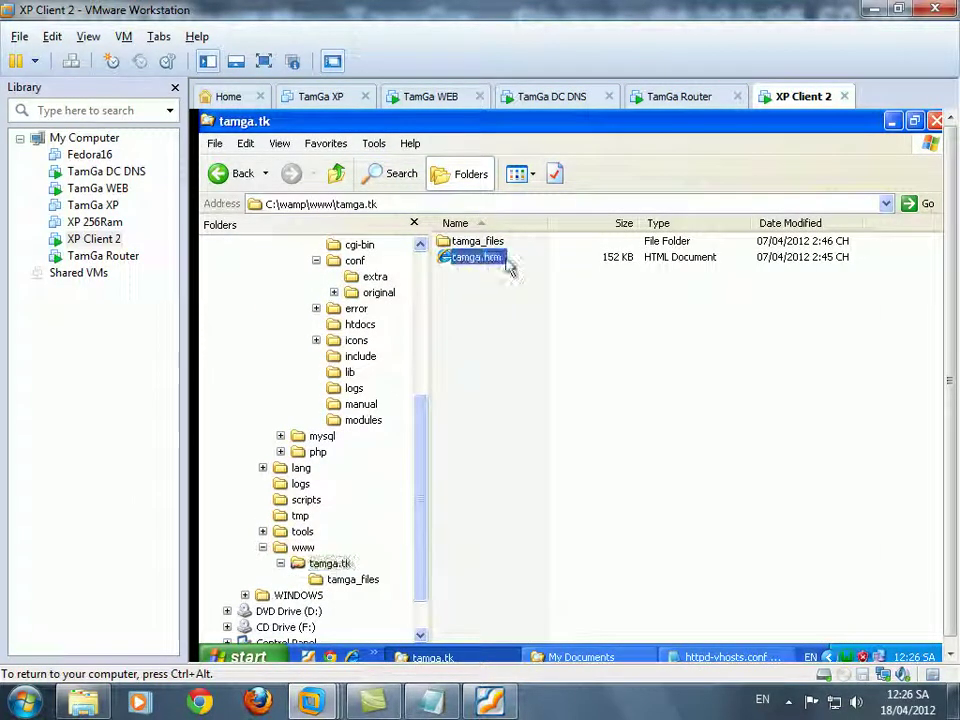
click(718, 658)
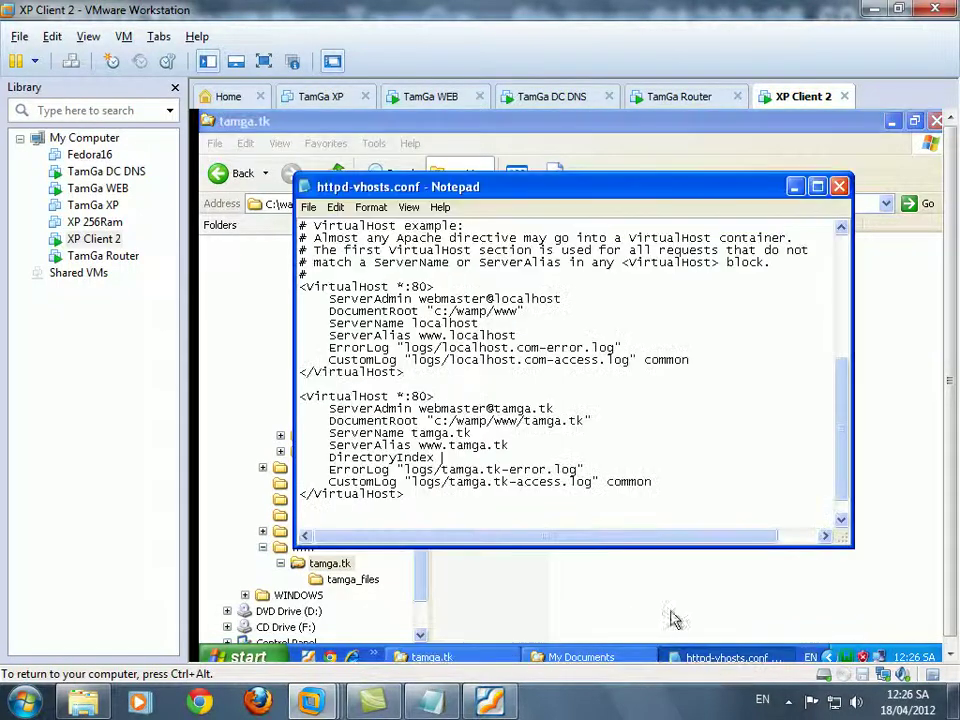
text(tamga.htm)
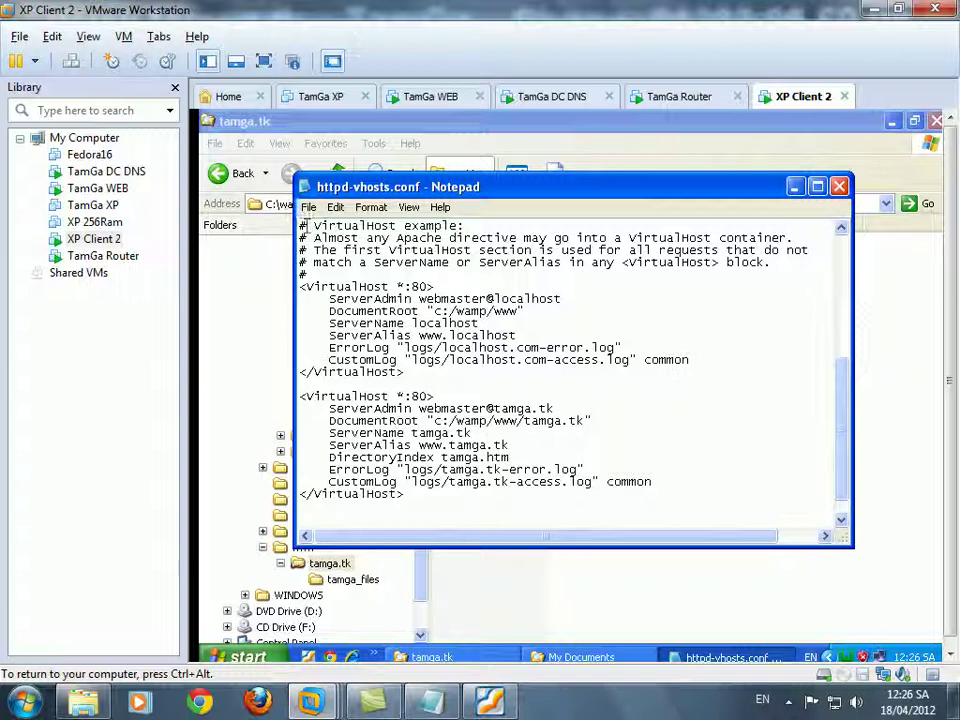
Step: Save and close httpd-vhosts.conf and restart all WampServer services on XP Client 2
click(309, 207)
click(336, 260)
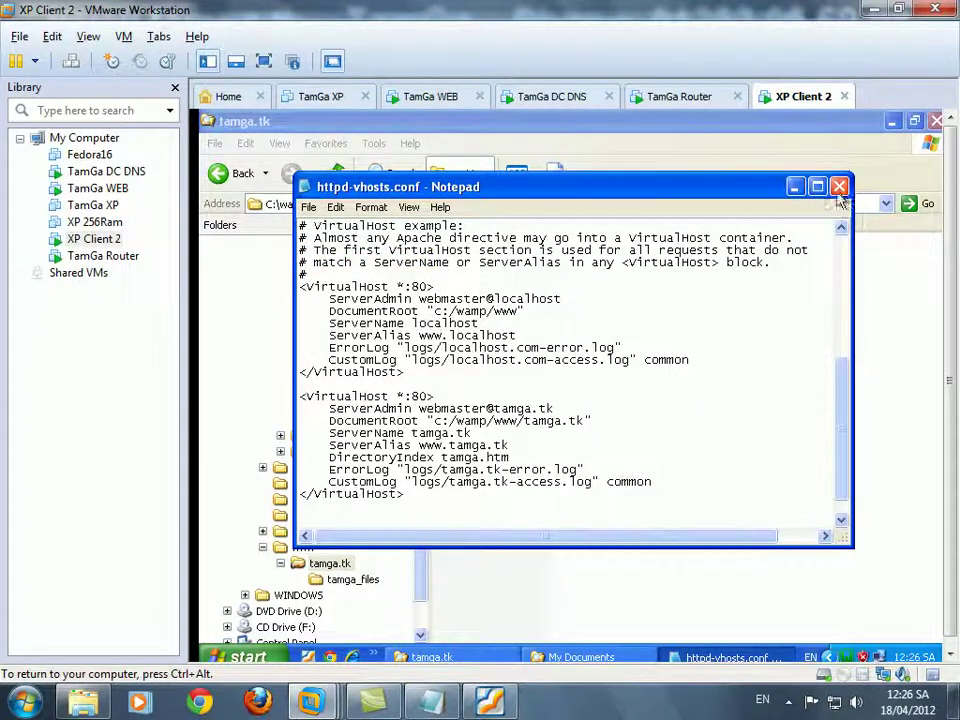
click(839, 186)
drag(420, 435, 426, 315)
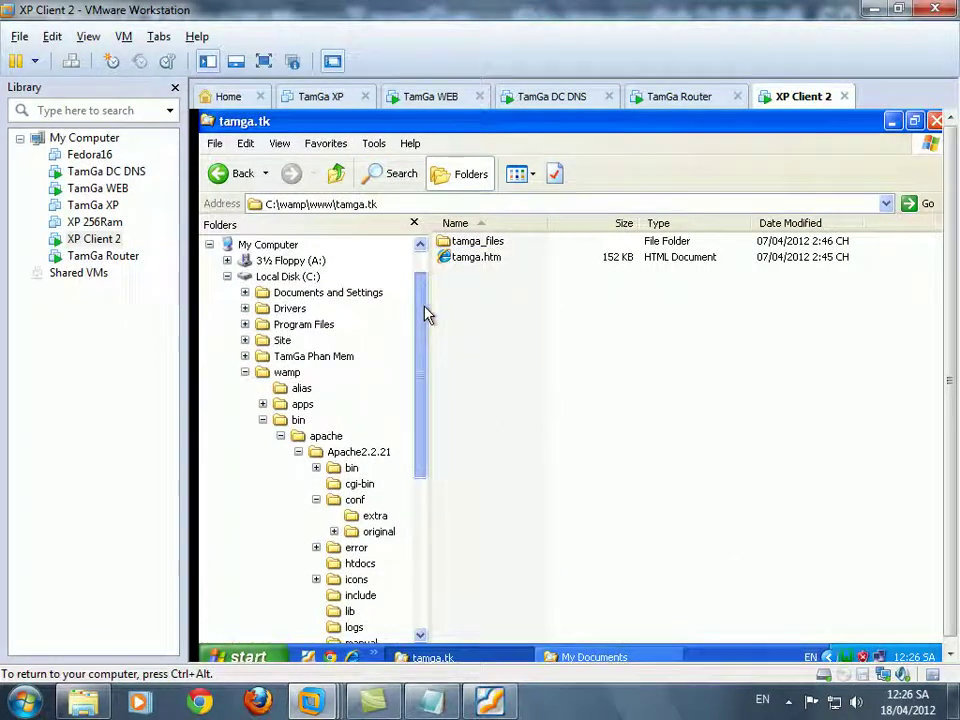
click(851, 661)
click(786, 614)
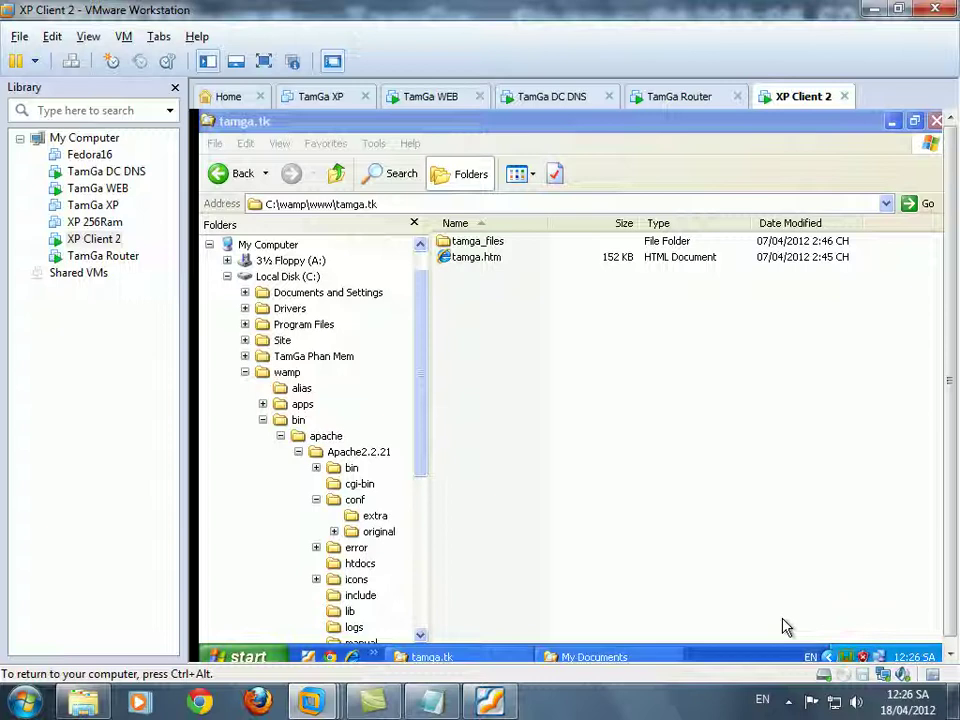
Step: Add the line "B5 : cấu hình host cho máy WEB2 phân giải tên miền" to the Notepad explanation on the host
click(432, 701)
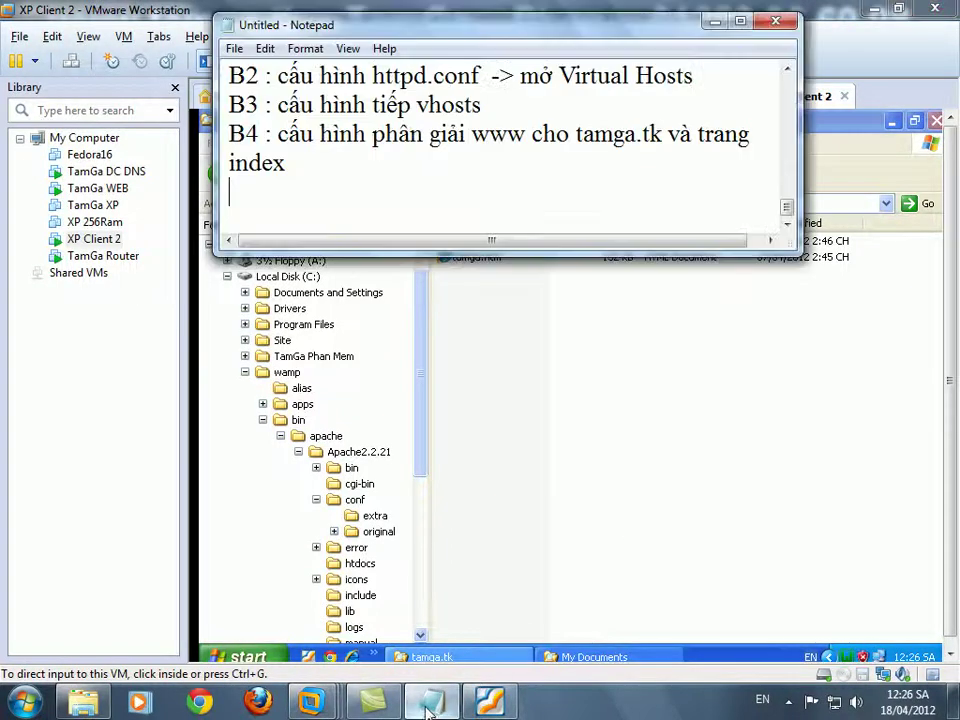
key(Return)
text(B5 : )
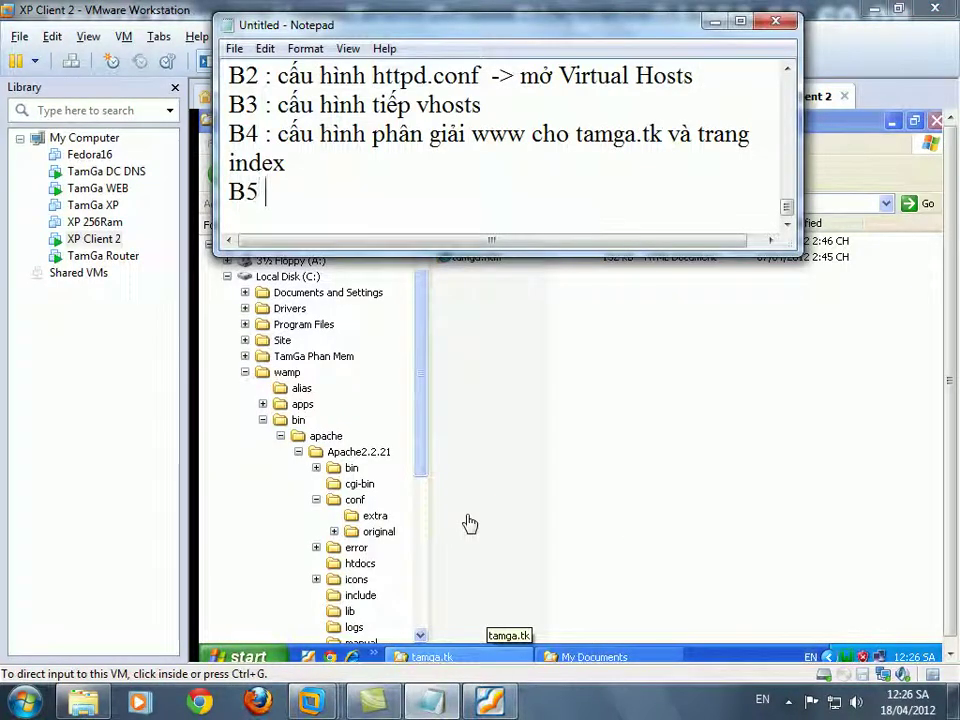
text(cau)
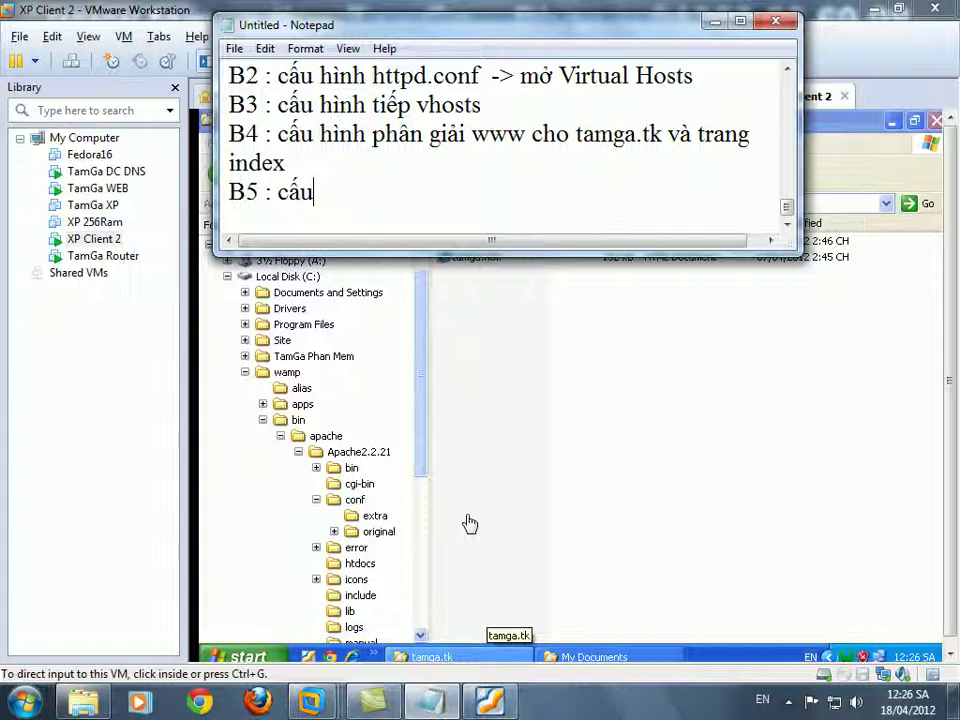
text( hình vhost cho máy)
text( WWB)
key(BackSpace)
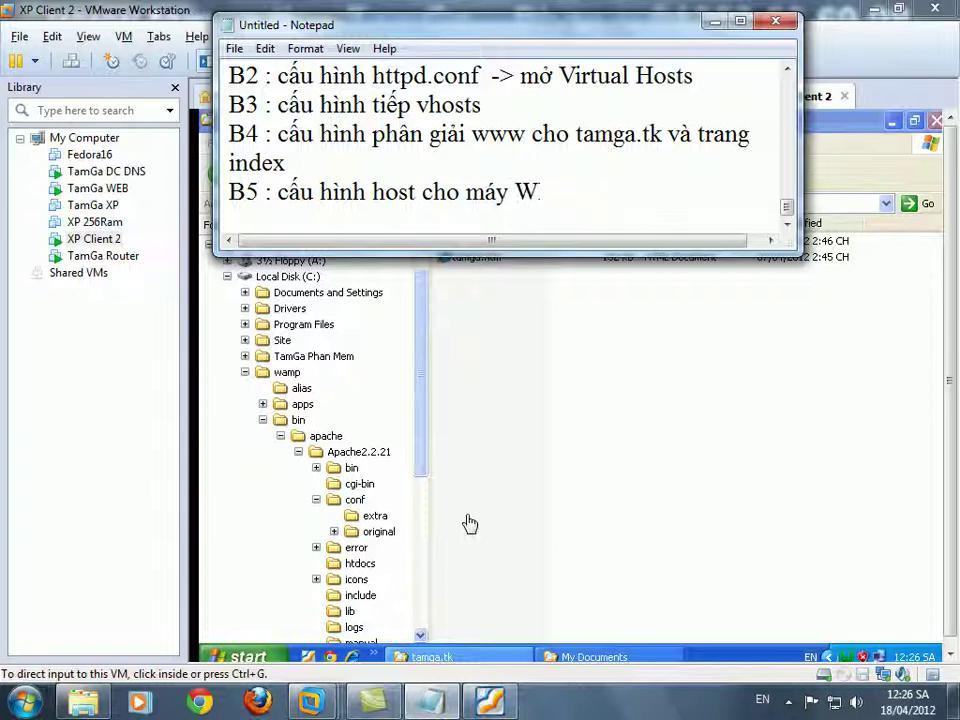
text(EB2 phân giải tên miền)
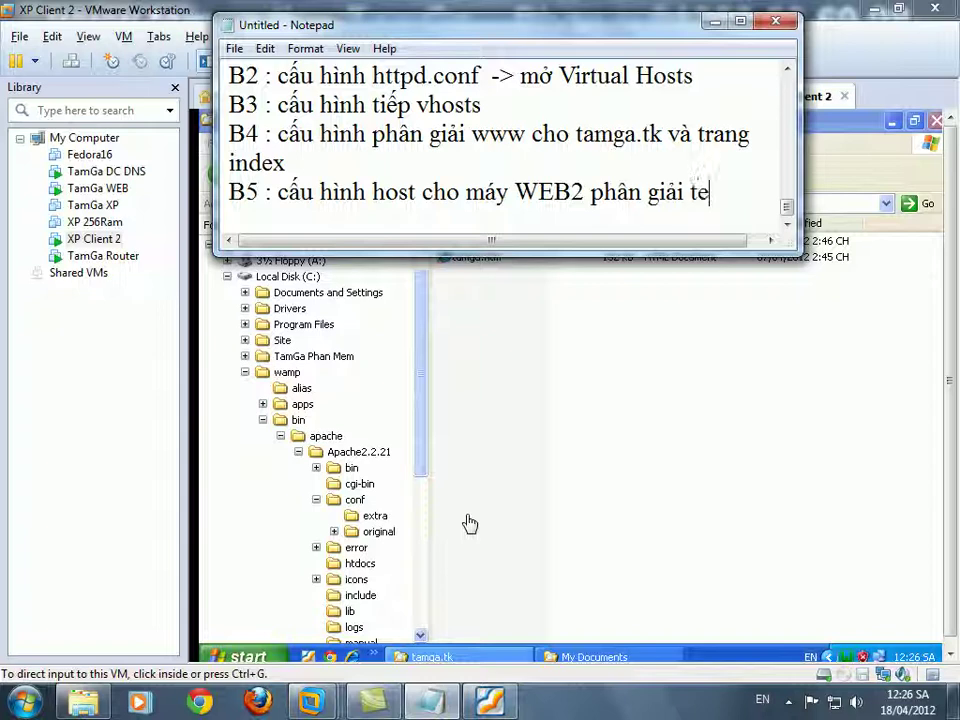
Step: Back on XP Client 2, open the hosts file from C:\WINDOWS\system32\drivers\etc in Notepad
click(574, 437)
click(245, 372)
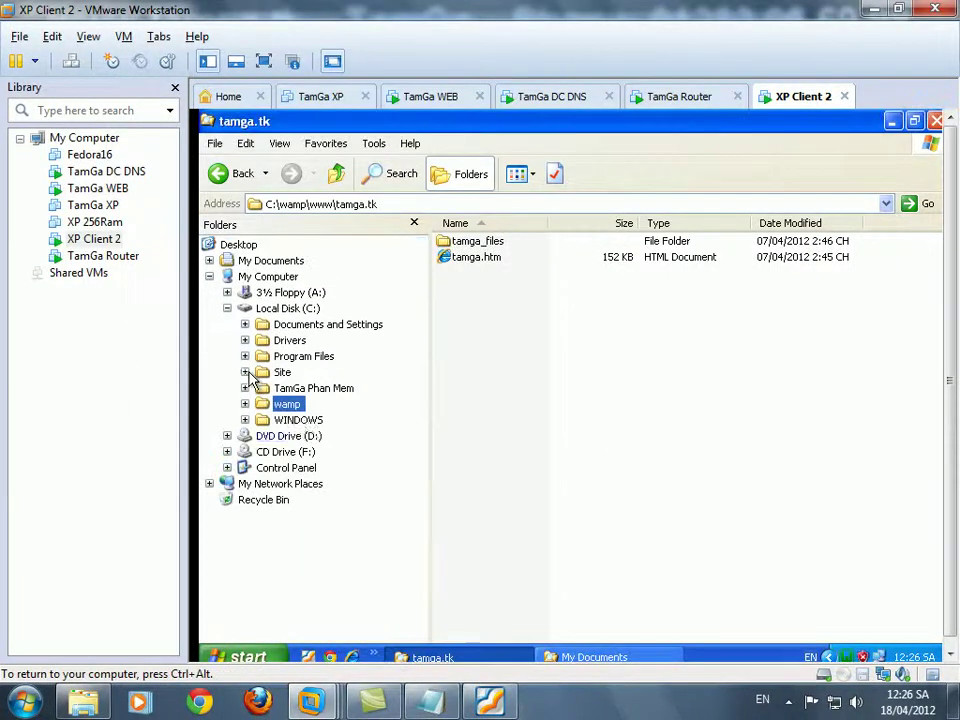
click(300, 422)
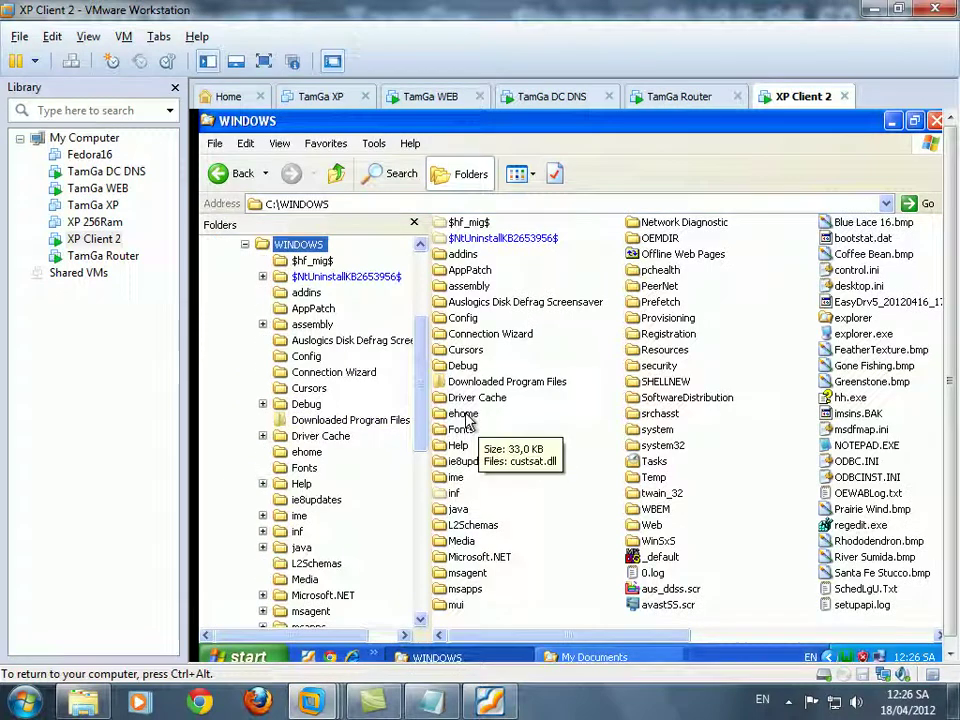
double_click(658, 447)
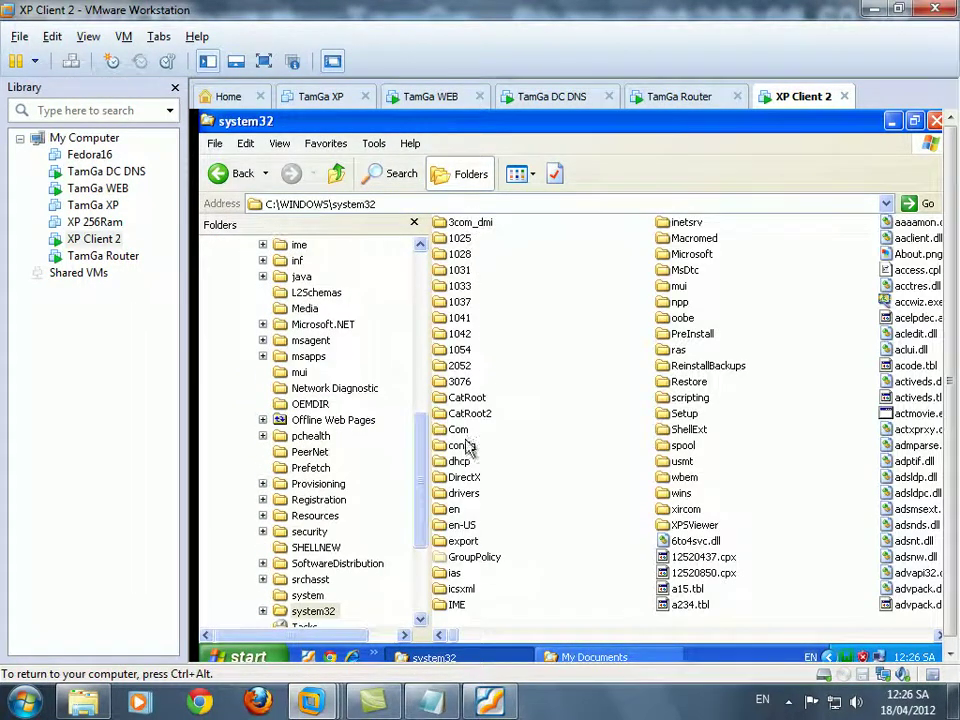
double_click(465, 494)
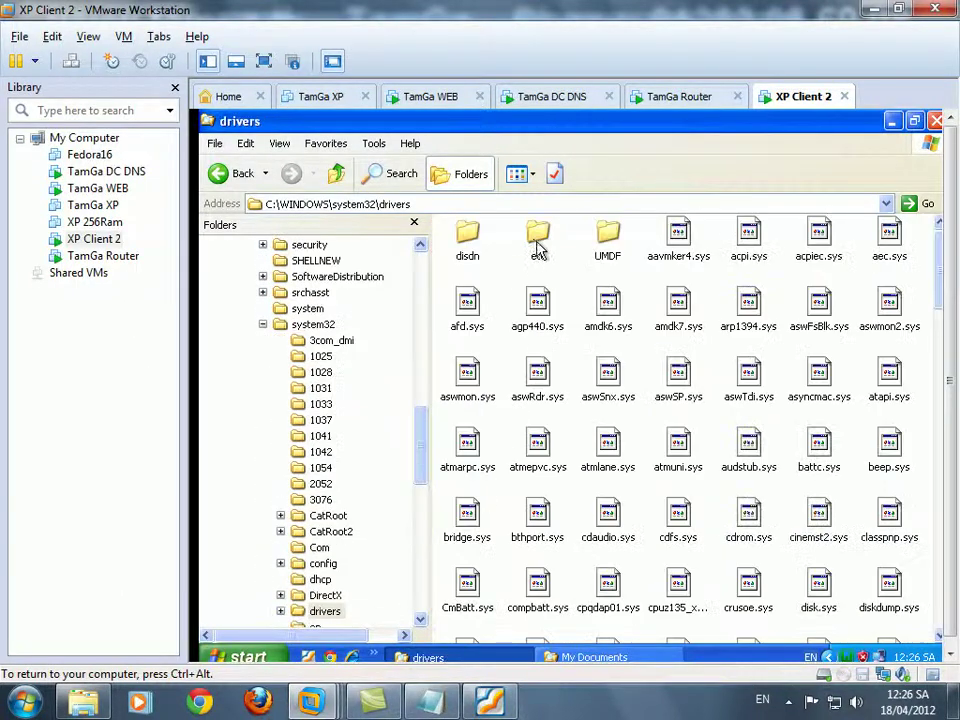
double_click(537, 245)
click(462, 223)
double_click(462, 224)
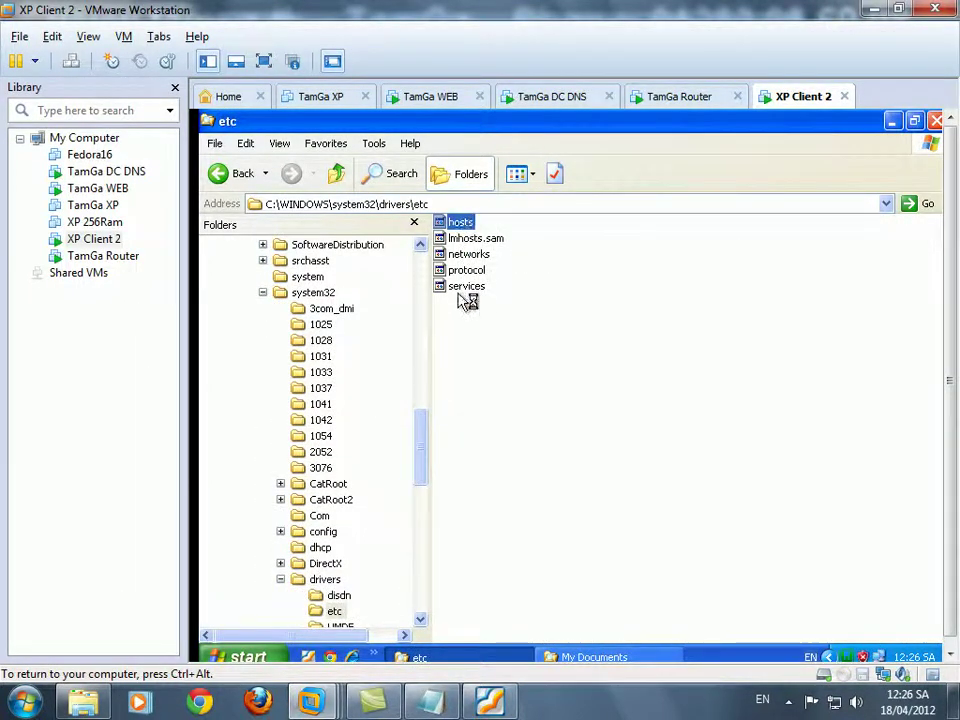
double_click(455, 335)
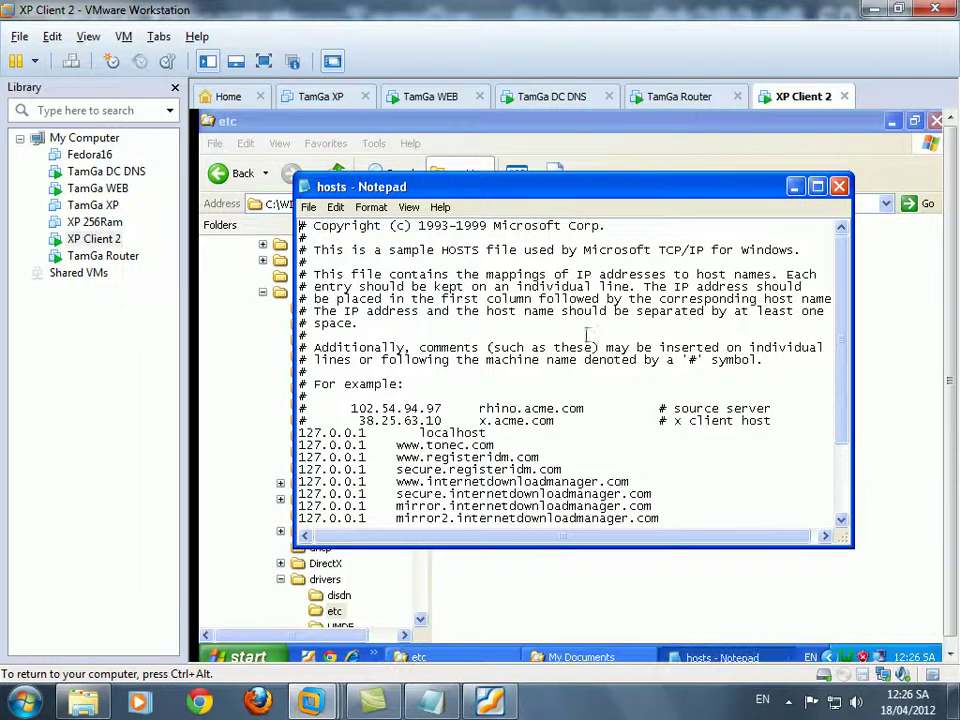
Step: Delete the last "127.0.0.1 localhost" line at the end of the hosts file together with the blank lines above it
drag(842, 364, 842, 497)
click(507, 516)
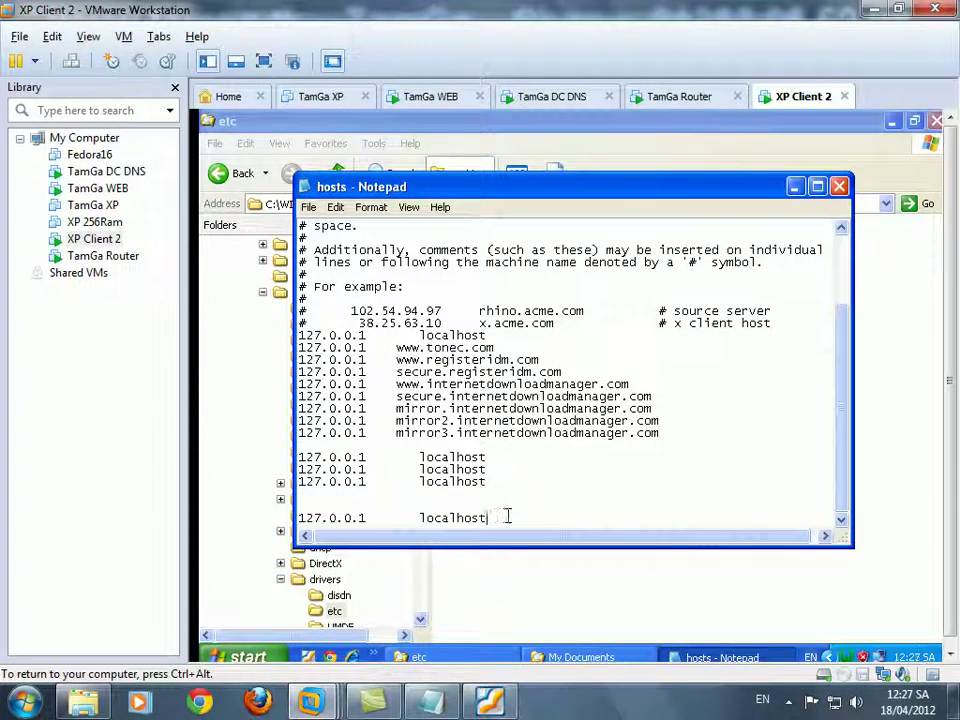
key(shift+Home)
key(BackSpace)
key(BackSpace)
key(BackSpace)
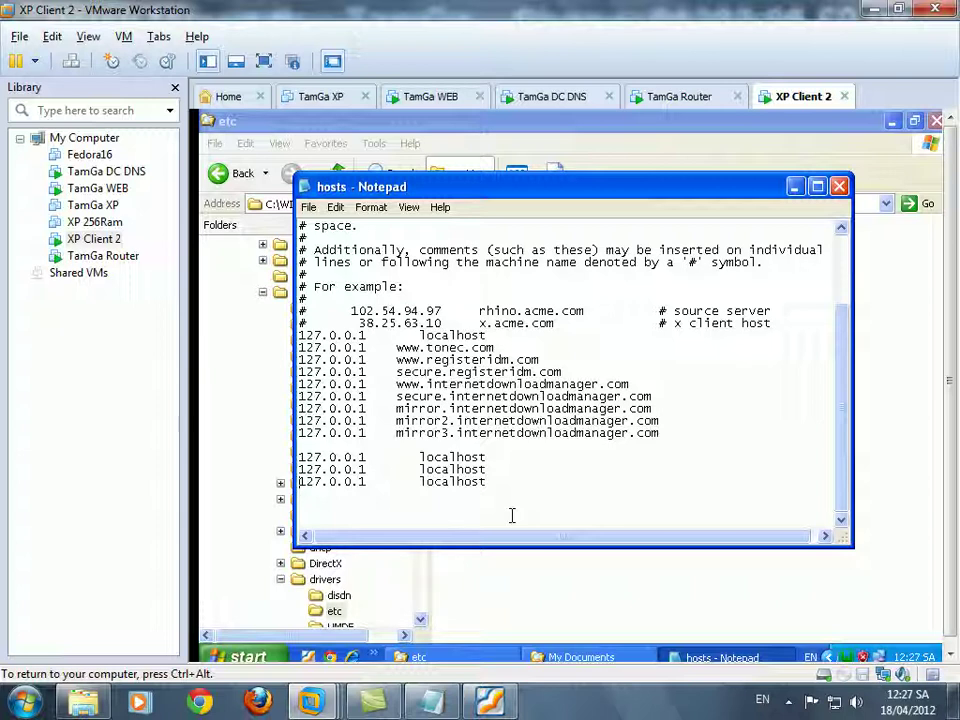
Step: Copy the last remaining "127.0.0.1 localhost" entry and paste it twice on new lines below it
key(shift+End)
key(ctrl+c)
key(End)
key(Return)
key(ctrl+v)
key(Return)
key(ctrl+v)
key(Return)
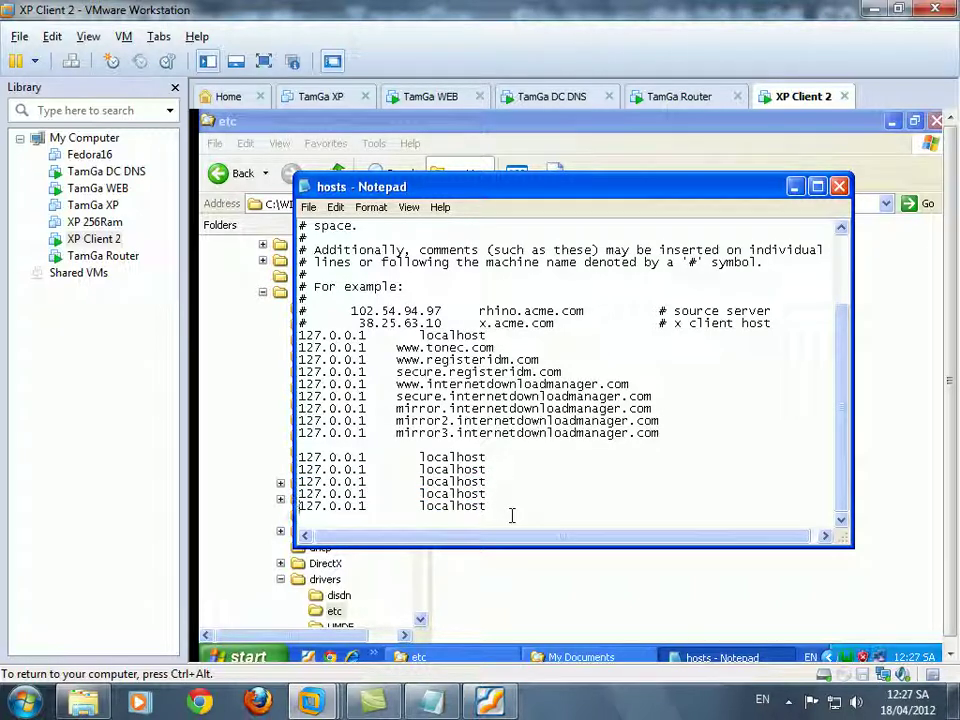
Step: Replace localhost with tamga.tk in the first of the two pasted 127.0.0.1 entries
key(shift+Left)
key(shift+Left)
key(shift+Left)
key(shift+Left)
key(shift+Left)
key(shift+Left)
key(shift+Left)
key(shift+Left)
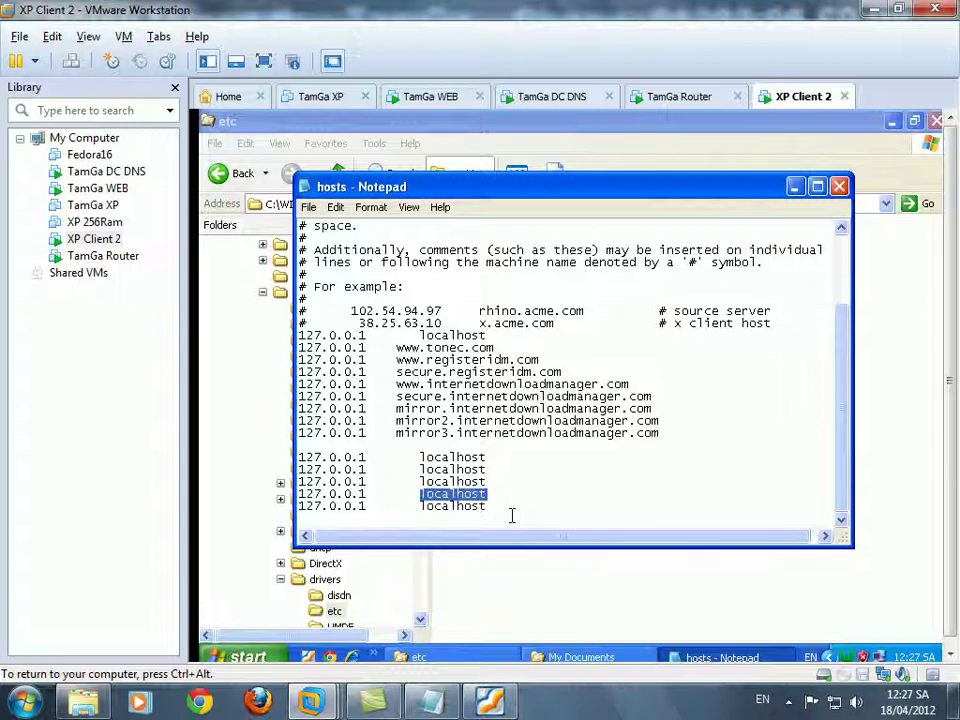
text(tamga.tk)
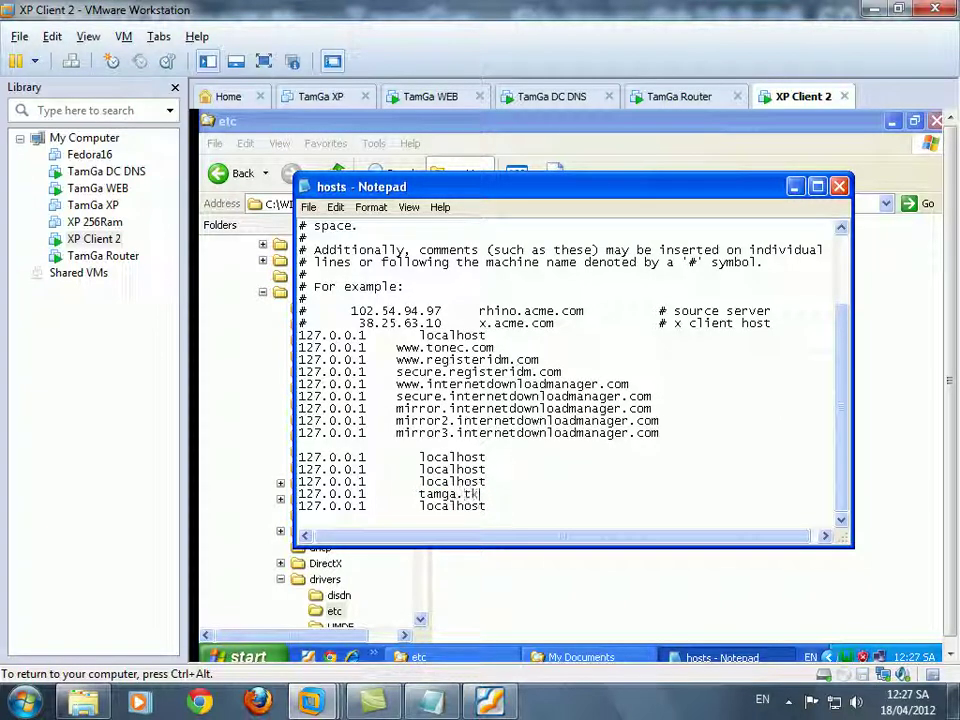
key(shift+Left)
key(shift+Left)
key(shift+Left)
key(shift+Left)
key(shift+Left)
key(shift+Left)
key(shift+Left)
key(shift+Left)
text(www.tamga.)
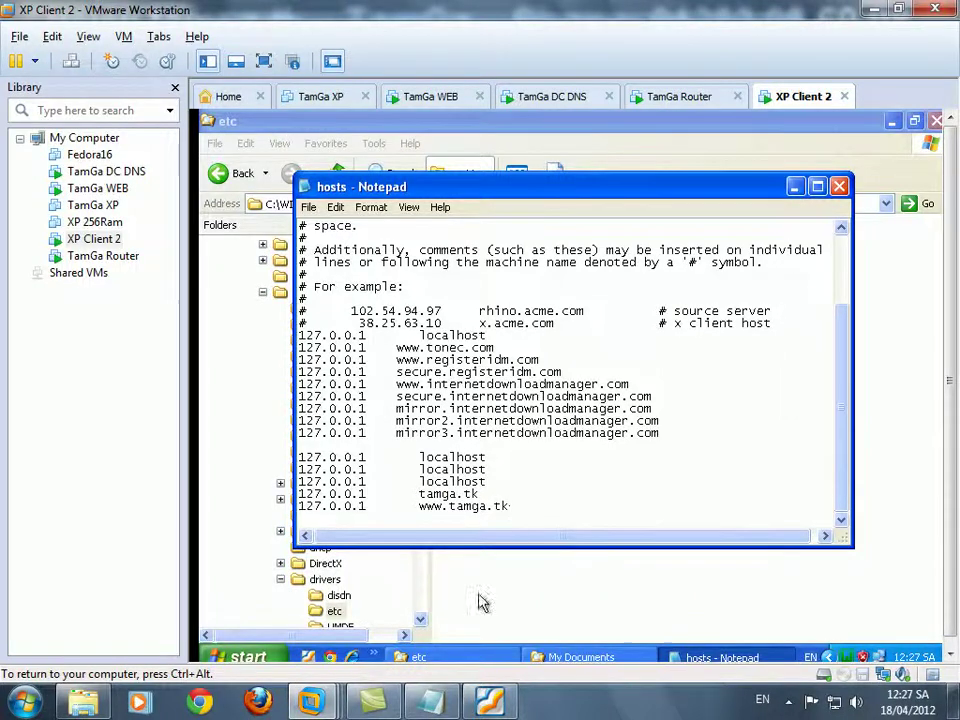
Step: Add the line "B6 : cấu hình để nhận vào domain tamga.com" to the Notepad explanation on the host
key(ctrl+alt)
key(alt+Tab)
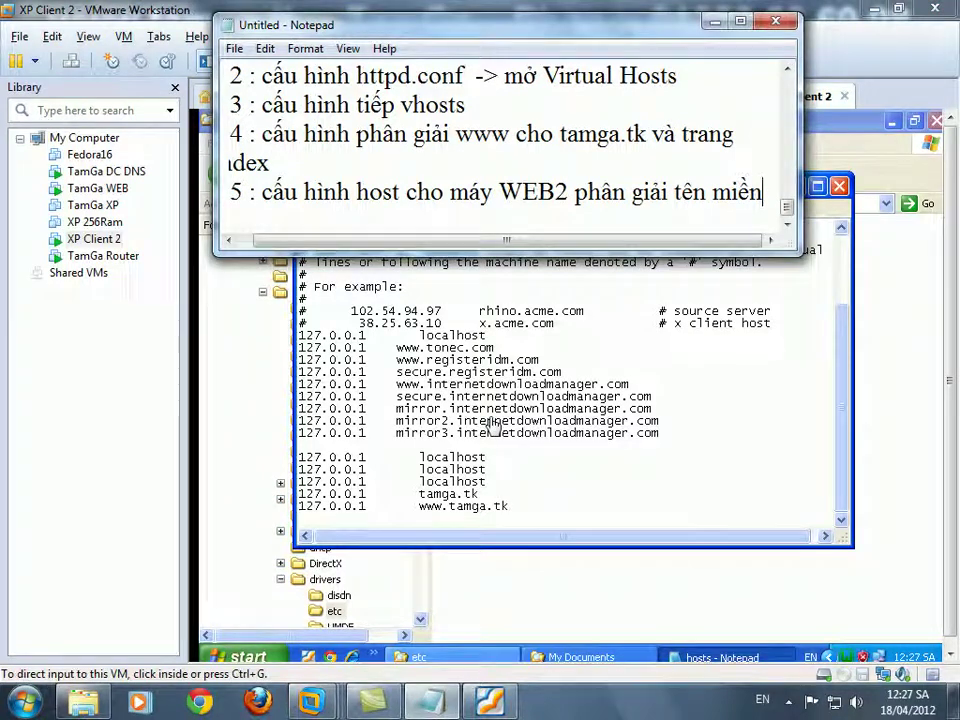
key(Return)
text(B6)
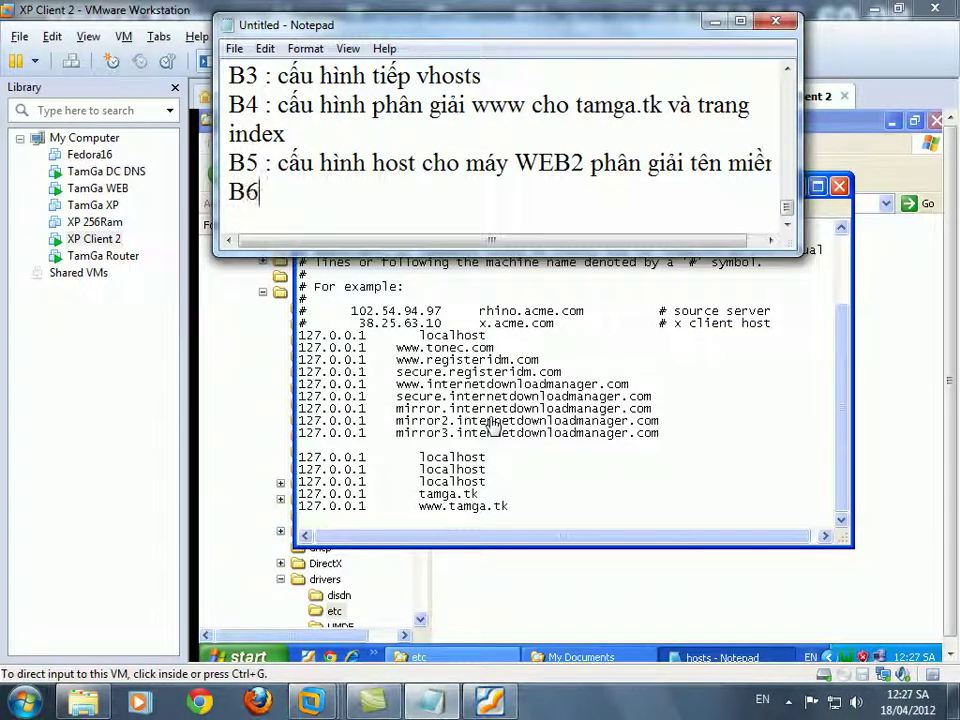
text( : cấu hình đề)
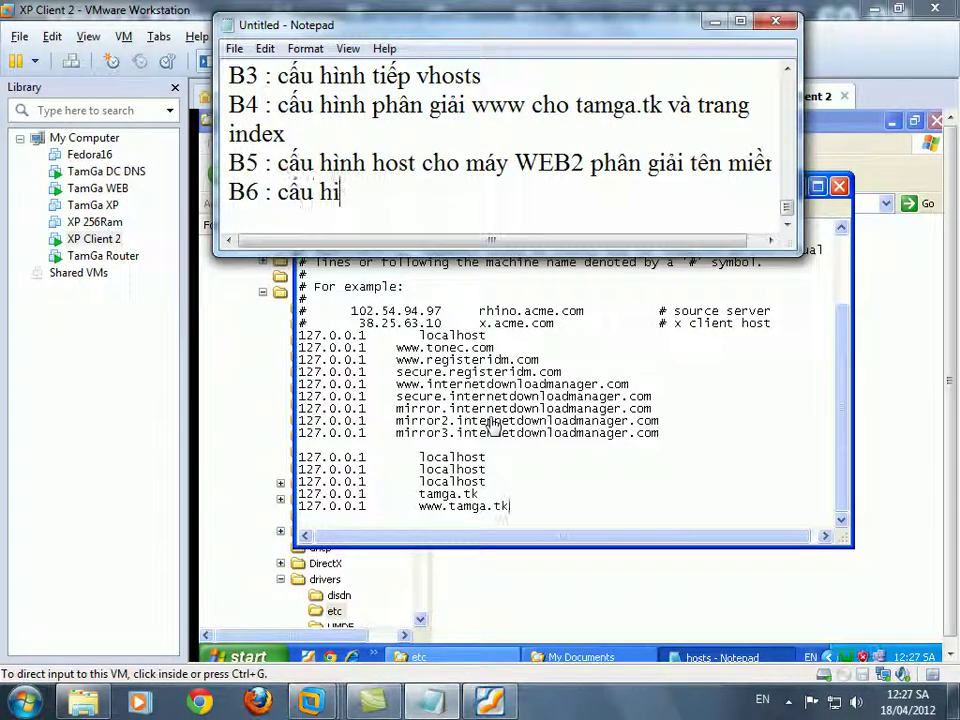
text( nhận )
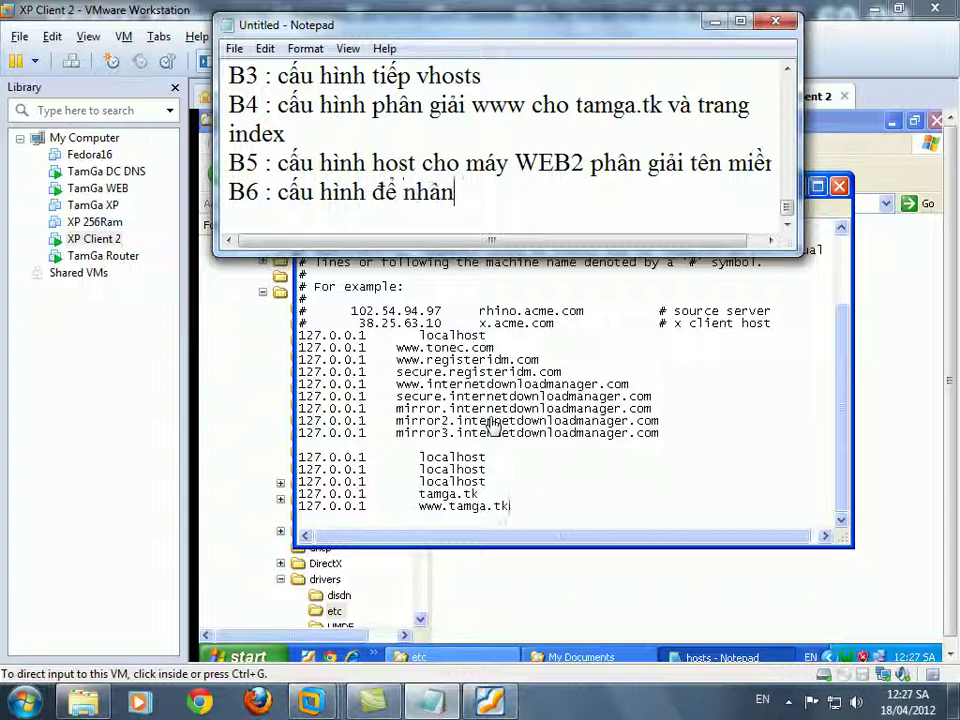
text(DNS)
key(BackSpace)
key(BackSpace)
key(BackSpace)
text(vào )
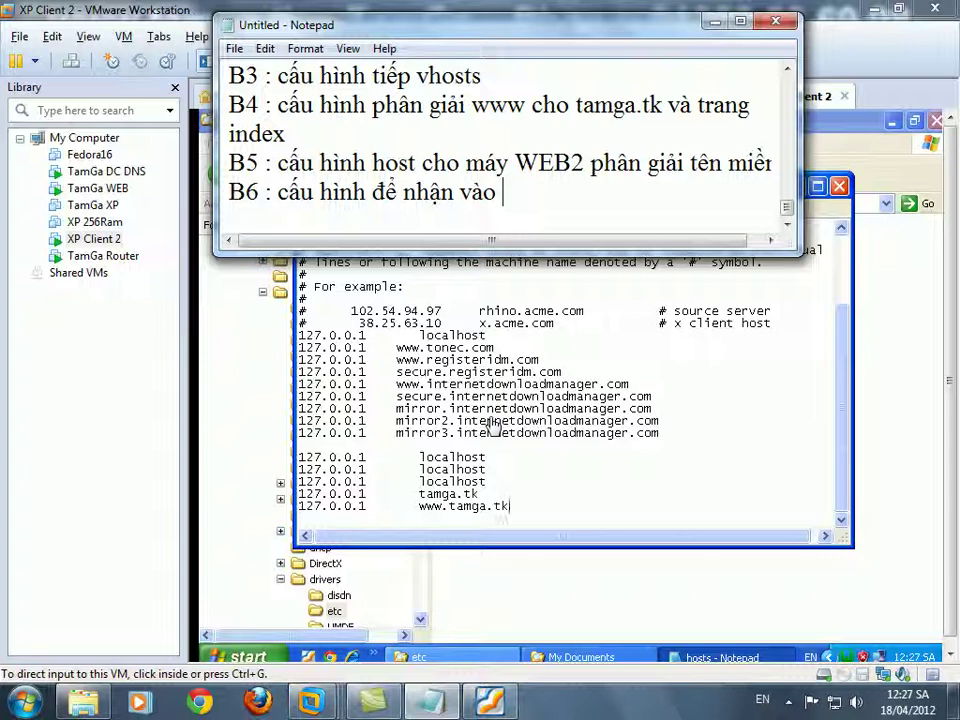
text(domain tamg)
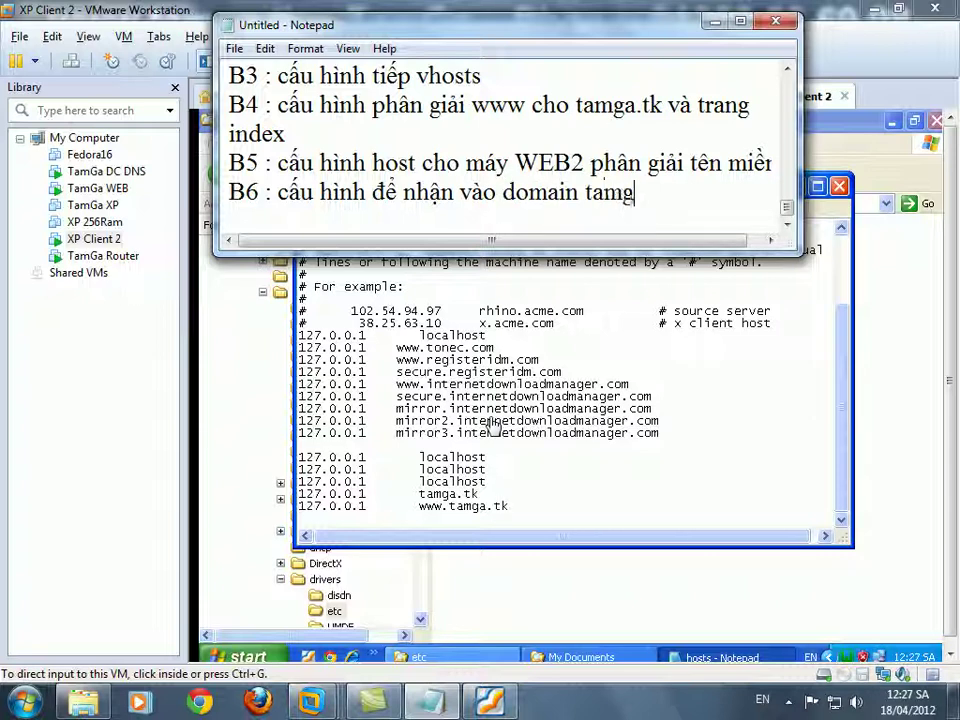
text(a.com)
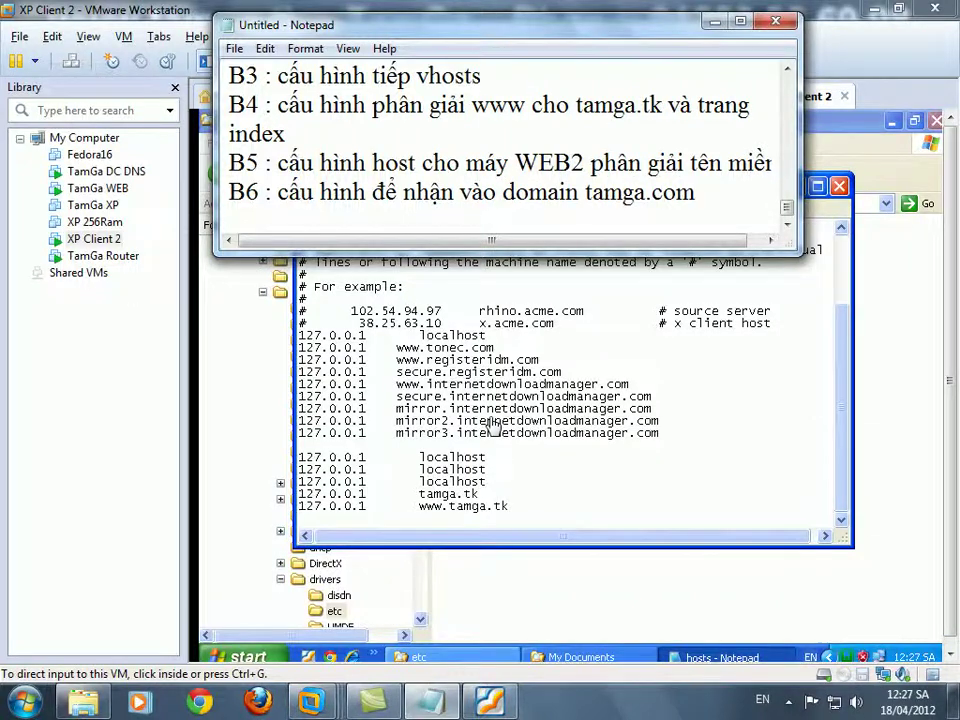
Step: Append the entry "192.168.1.10 tamga.com" to the hosts file on XP Client 2, and save and close the file
click(525, 512)
key(Return)
text(192.168.1.10)
key(Tab)
text(tamga.com)
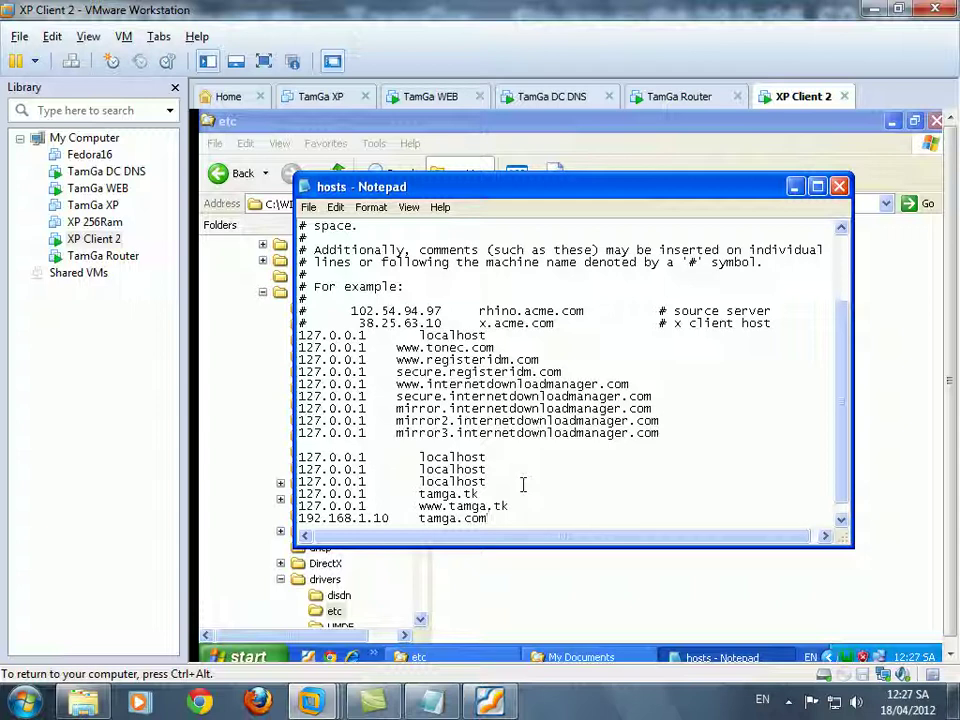
click(839, 186)
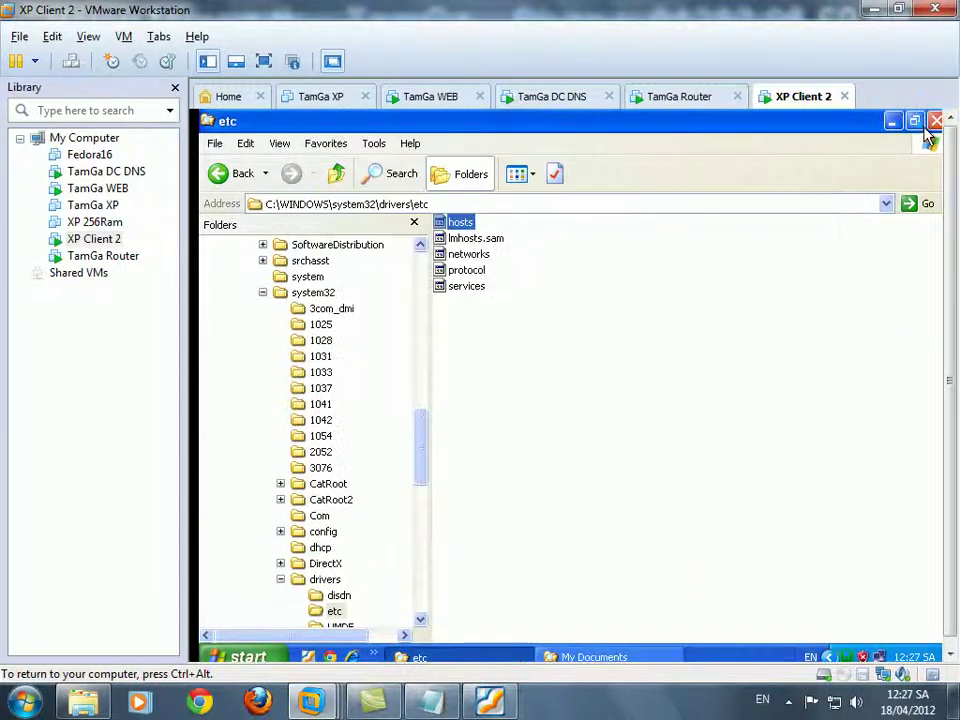
Step: Show XP Client 2's desktop and restart all WampServer services again
key(super+d)
click(847, 657)
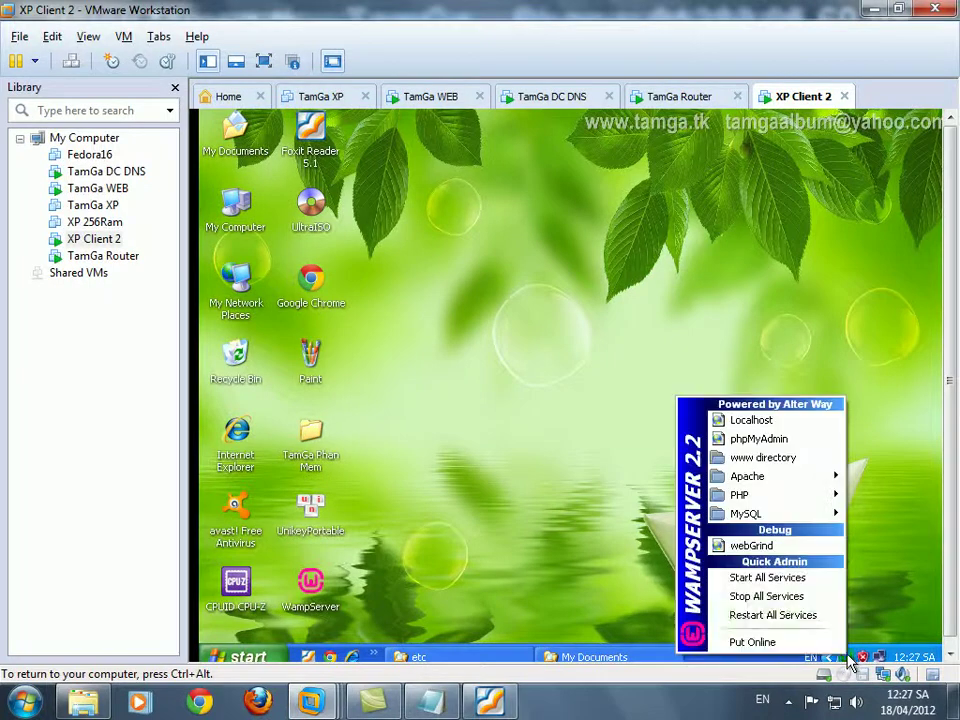
click(800, 620)
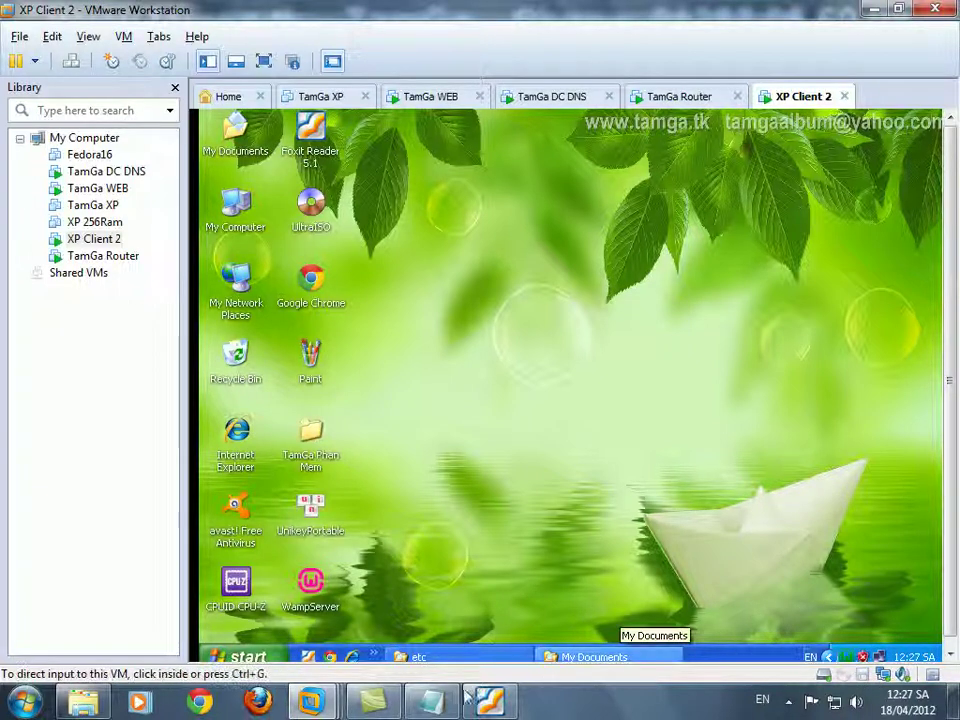
Step: Add the line "B7 : hoàn tất không báo lỗi , bắt đầu PUT ONLINE" to the Notepad explanation on the host
click(430, 700)
key(Return)
text(B7 : )
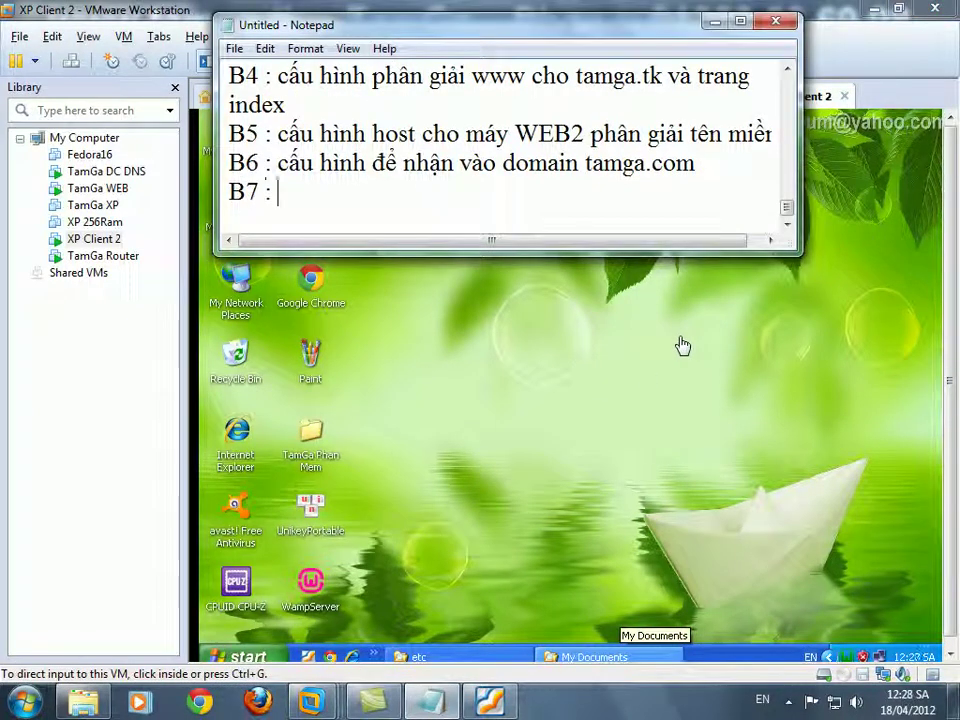
text(hoàn tất khôn)
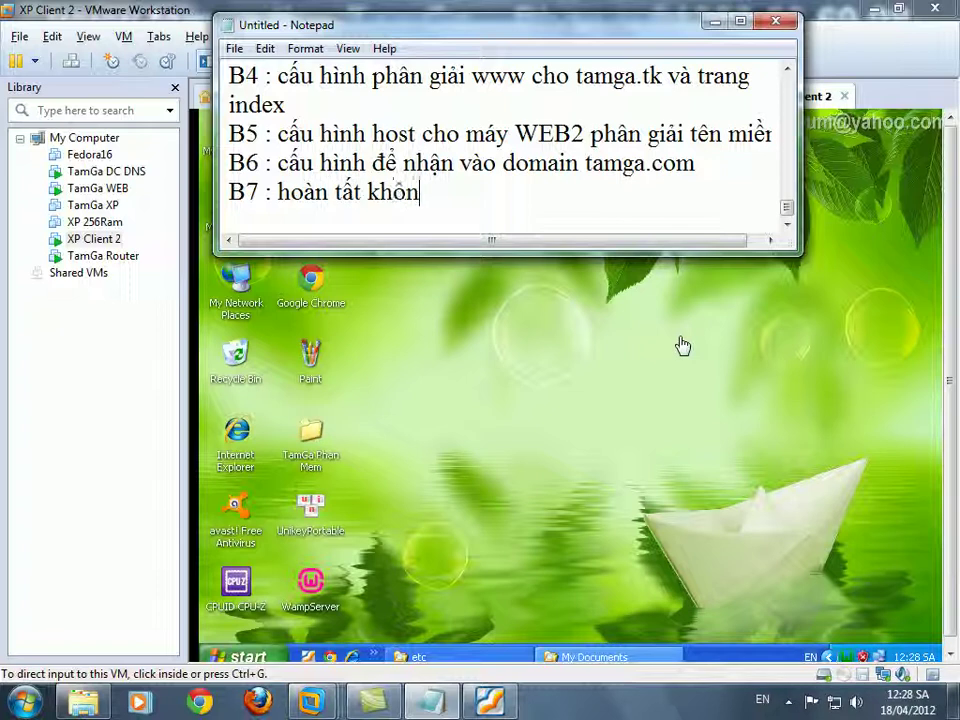
text(g báo lỗi , )
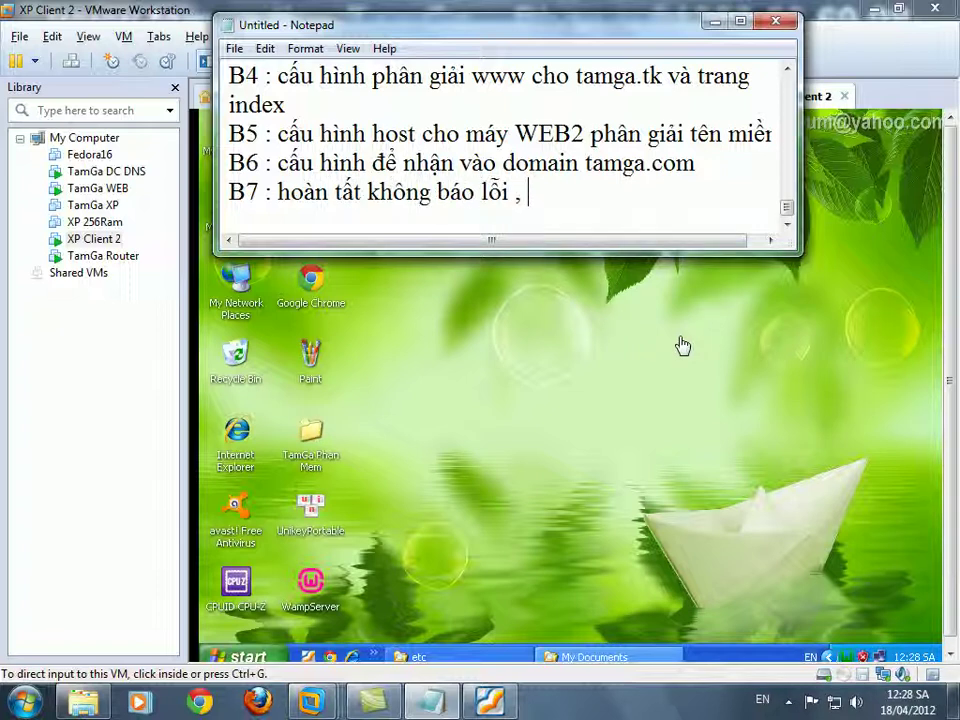
text(bắt đầu )
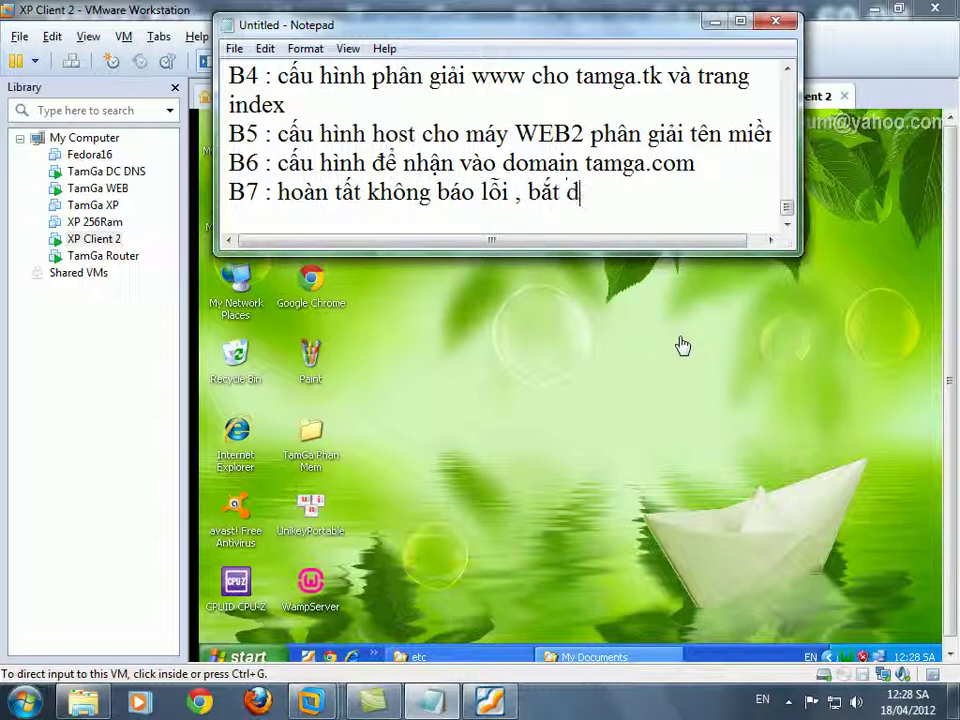
text(PUT )
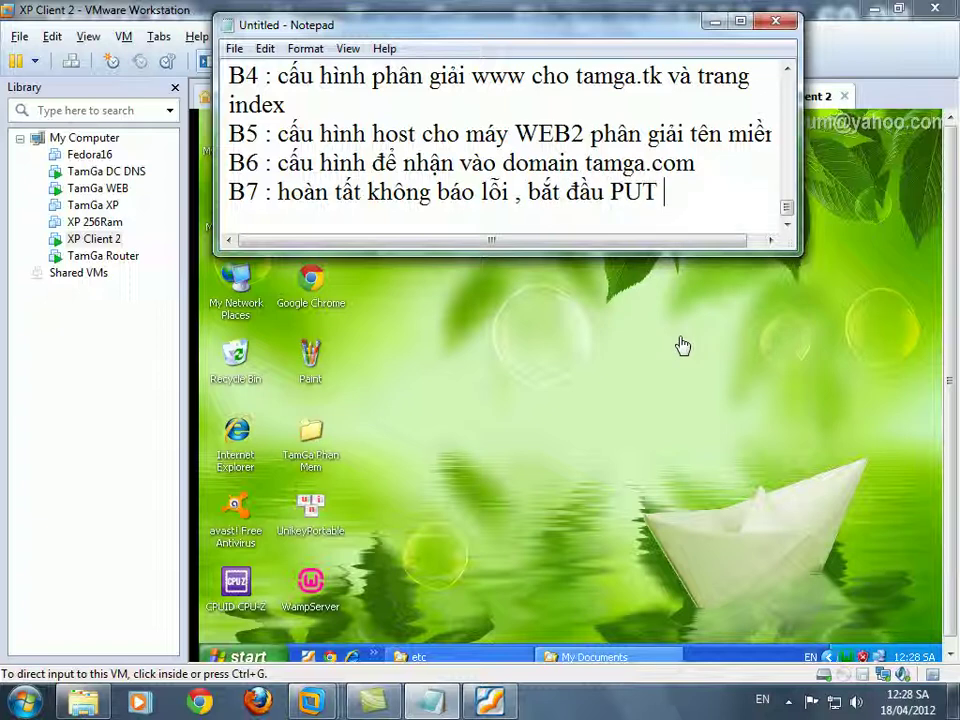
text(ONli)
key(BackSpace)
text(LINE)
Step: Continue the B7 explanation on a new line with "cho wampserver để triển khai"
key(Return)
text(cho wwma)
key(BackSpace)
key(BackSpace)
text(ampserver đe)
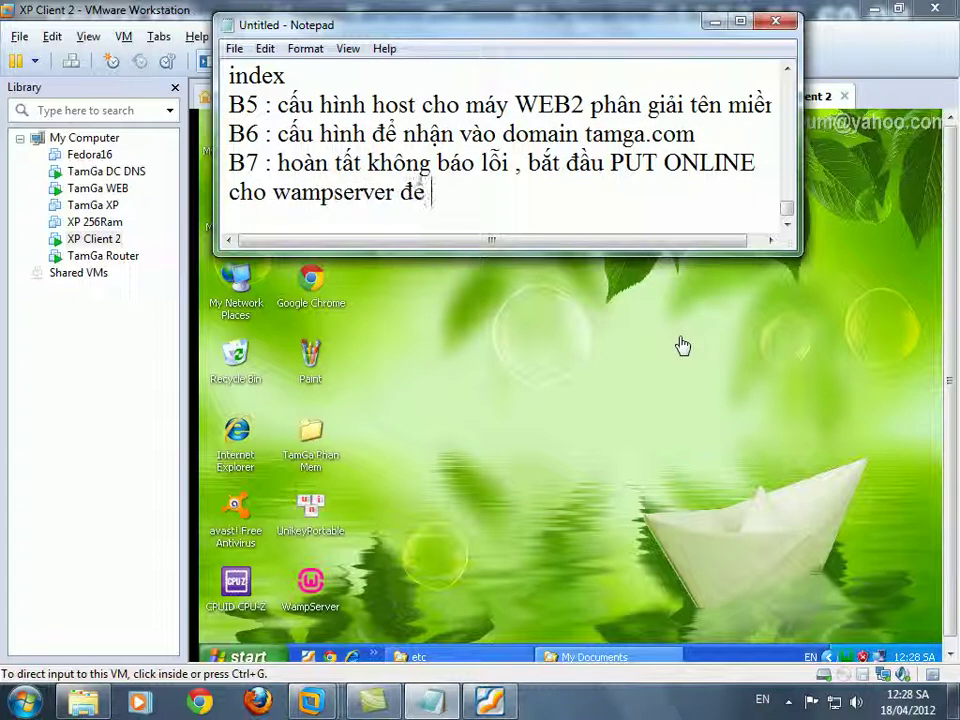
text(er trieenr khai)
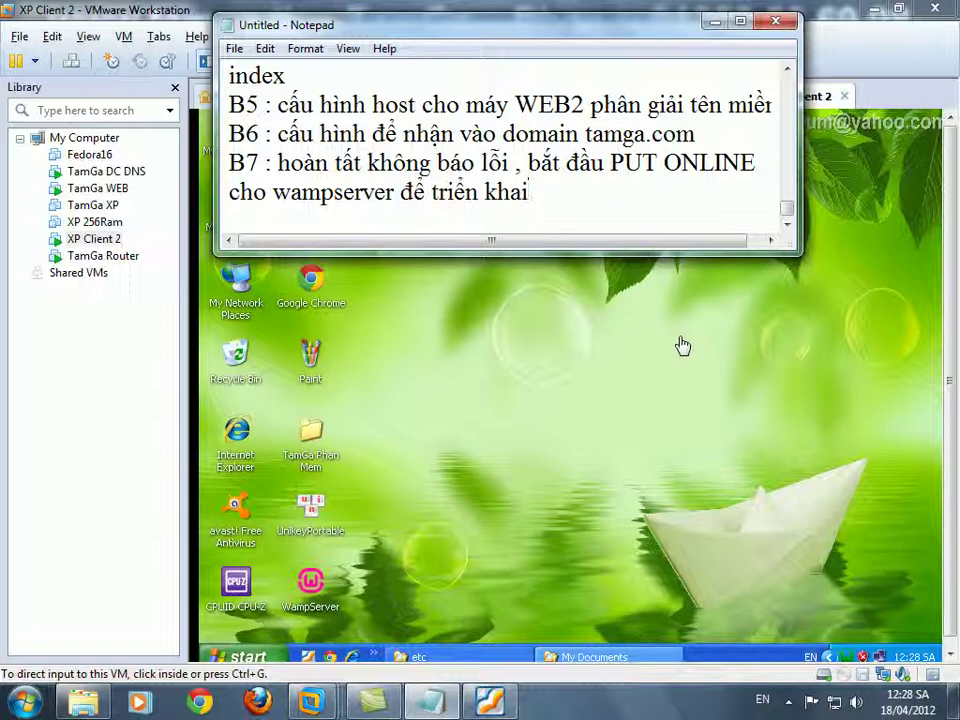
Step: Return to XP Client 2 and put WampServer online
click(755, 537)
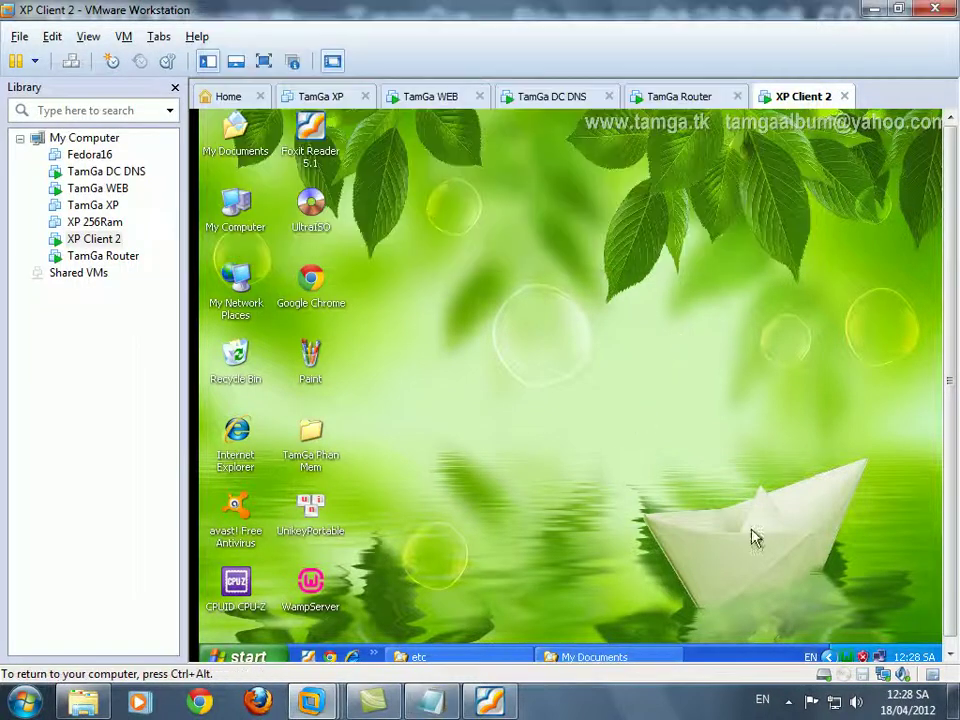
click(852, 662)
click(831, 634)
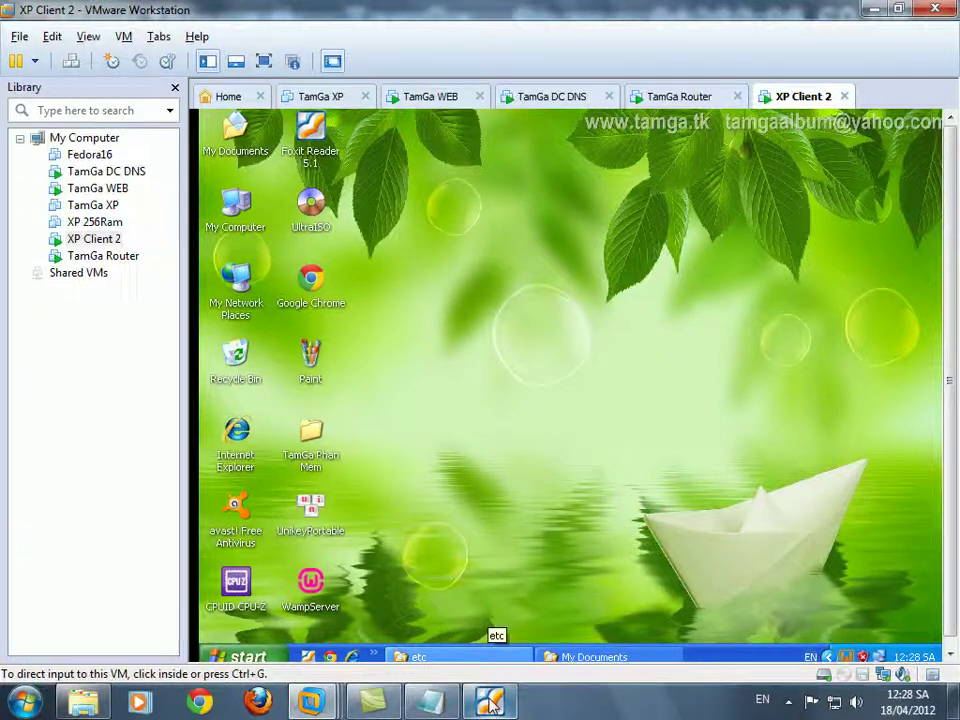
Step: Add the line "B8 : kiểm tra ping" to the Notepad explanation on the host
click(445, 703)
key(Return)
text(B8 : kie)
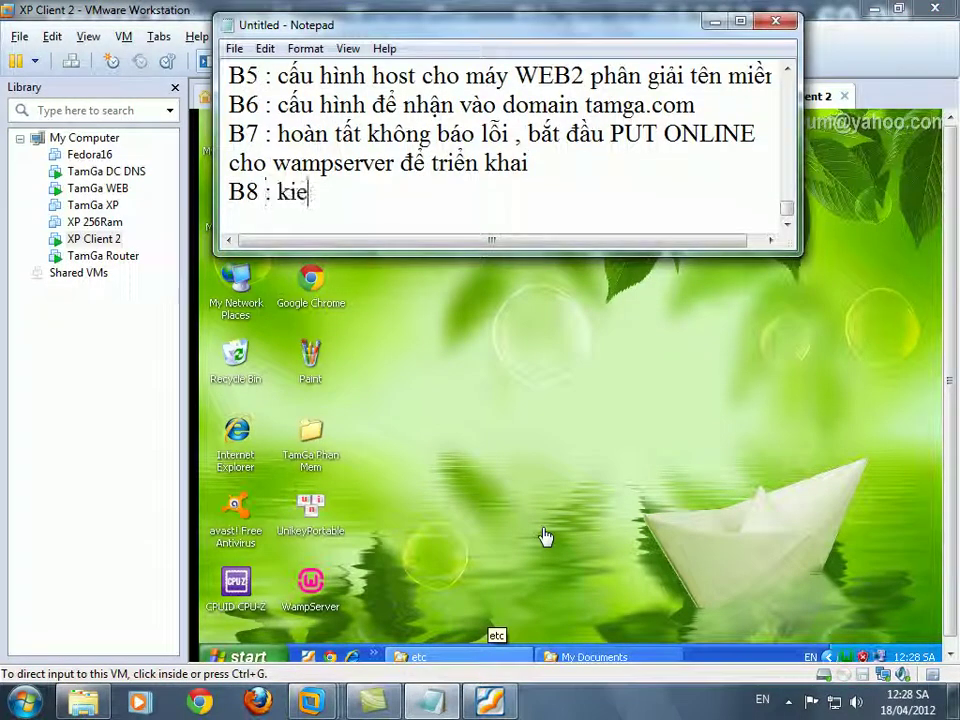
text(emr tra p)
text(ing)
Step: Open a command prompt on XP Client 2, change to the root of drive C and clear the screen
click(545, 537)
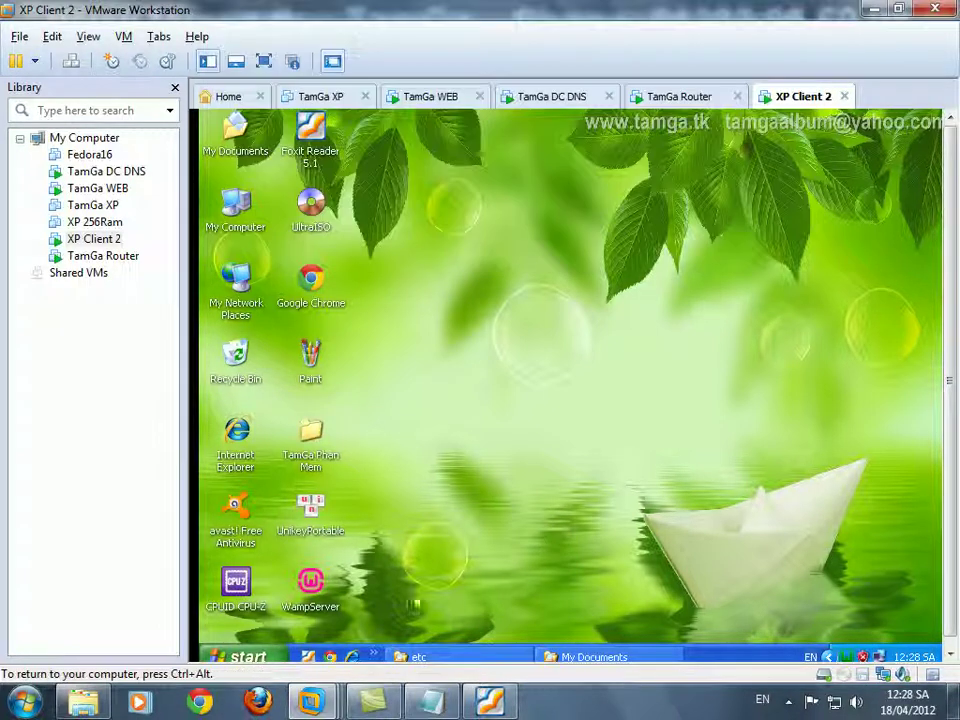
key(super+r)
key(Return)
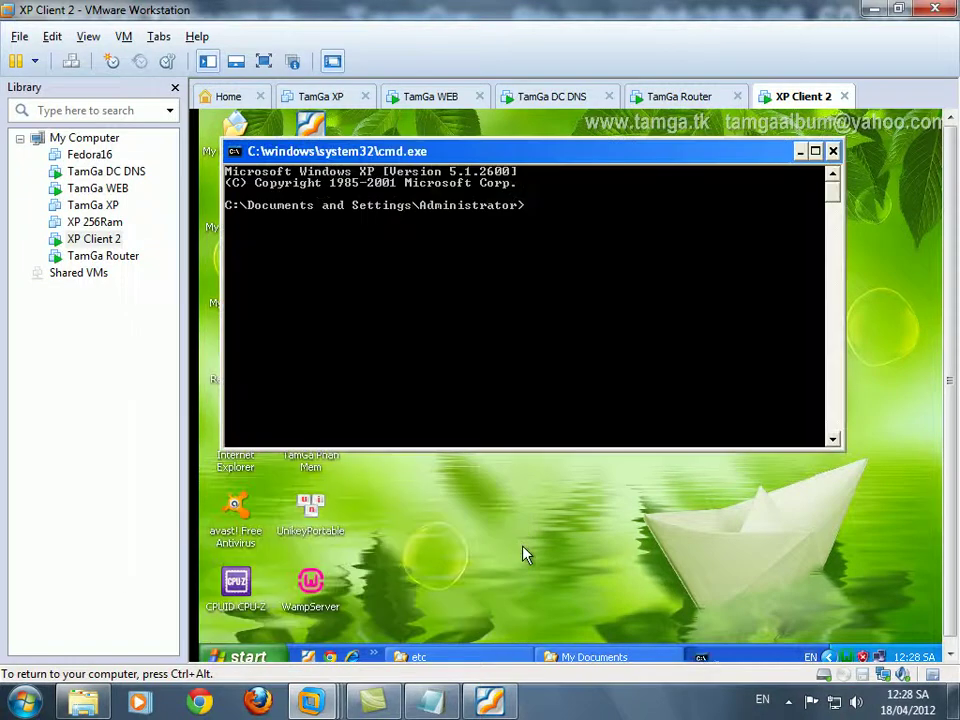
text(cd\)
key(Return)
text(cls)
key(Return)
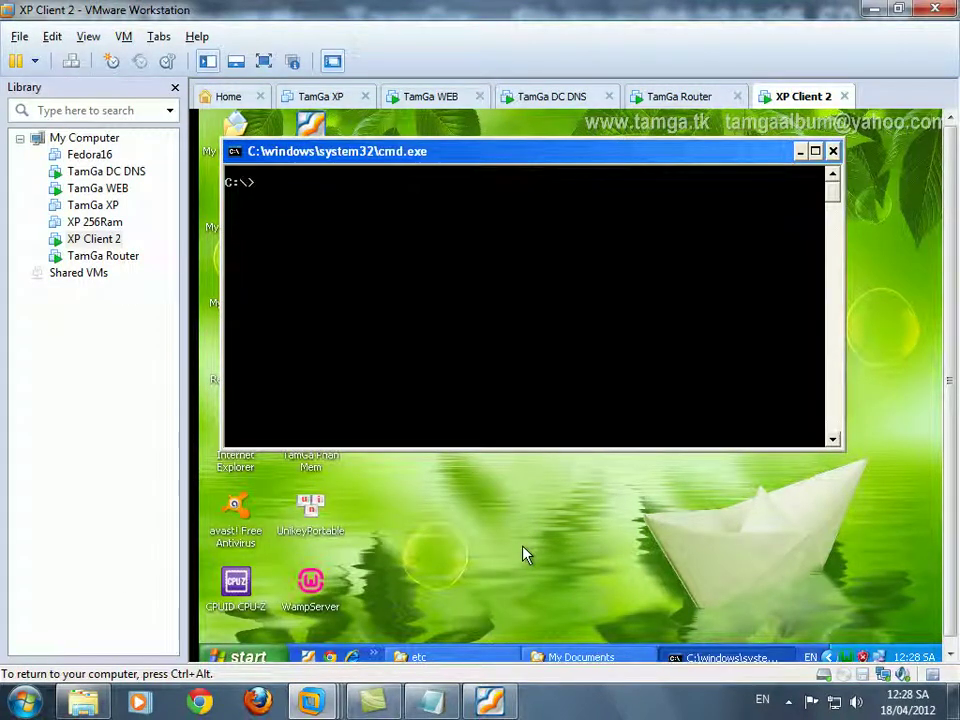
Step: Ping 192.168.1.10 from XP Client 2's command prompt
text(prng www)
key(BackSpace)
key(BackSpace)
text(192)
key(Return)
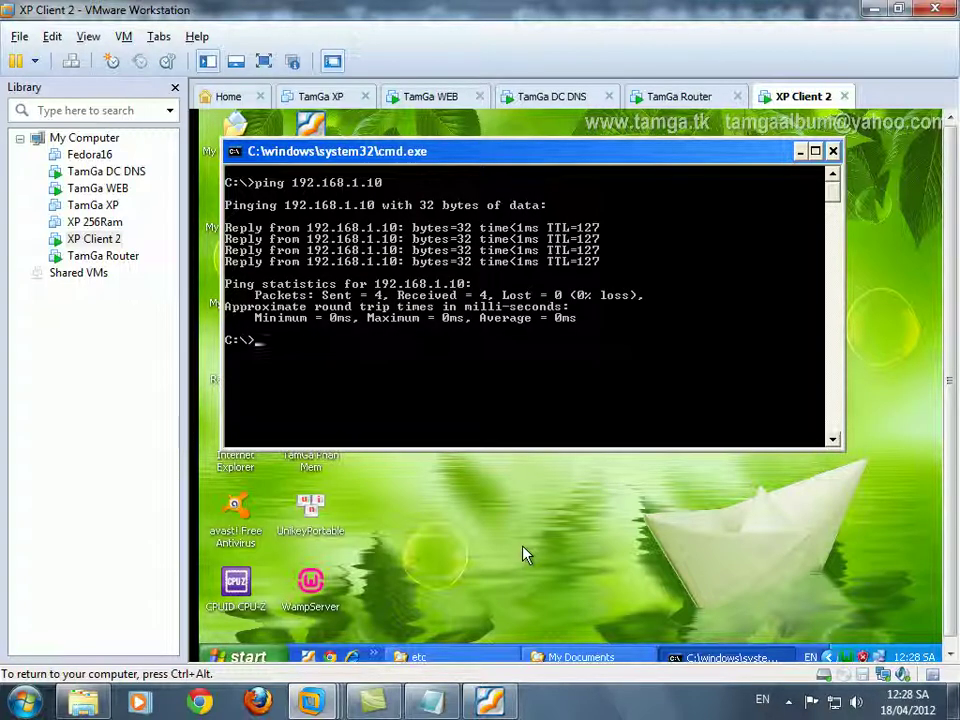
text(ping www)
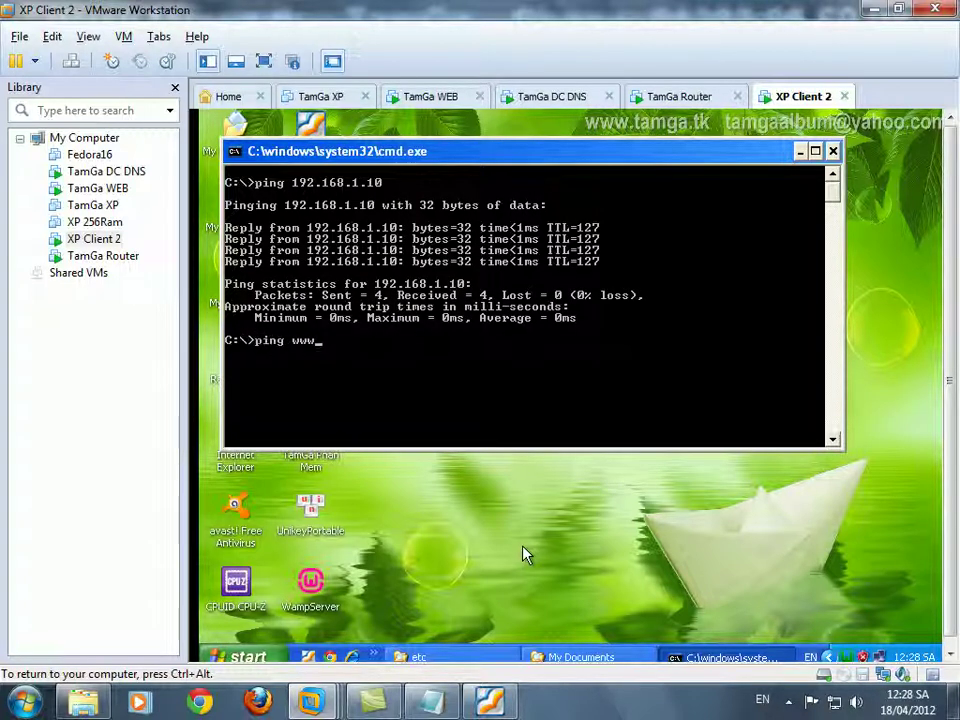
text(.tamga.tk)
key(Return)
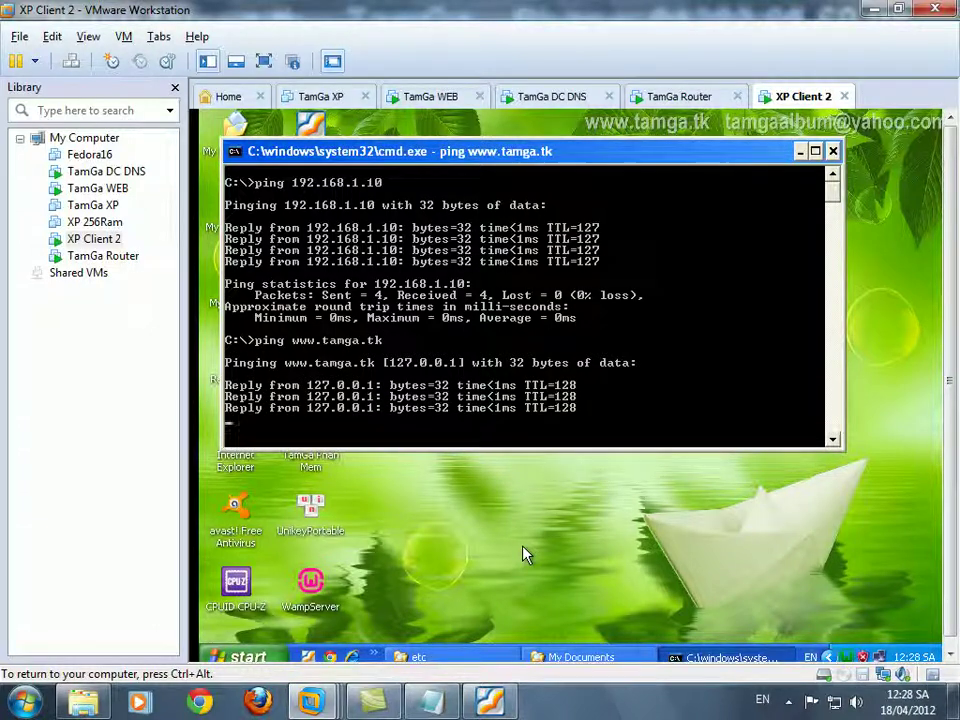
Step: Ping tamga.tk without the www prefix, and minimize the command prompt
key(Up)
key(BackSpace)
key(BackSpace)
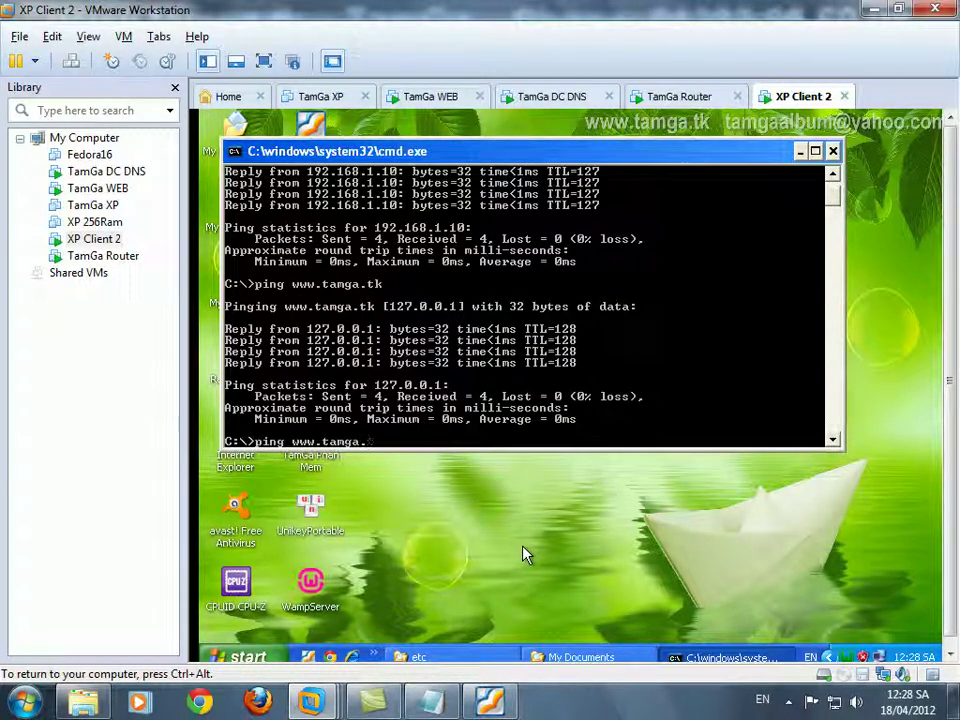
text(tamga.tk)
key(Return)
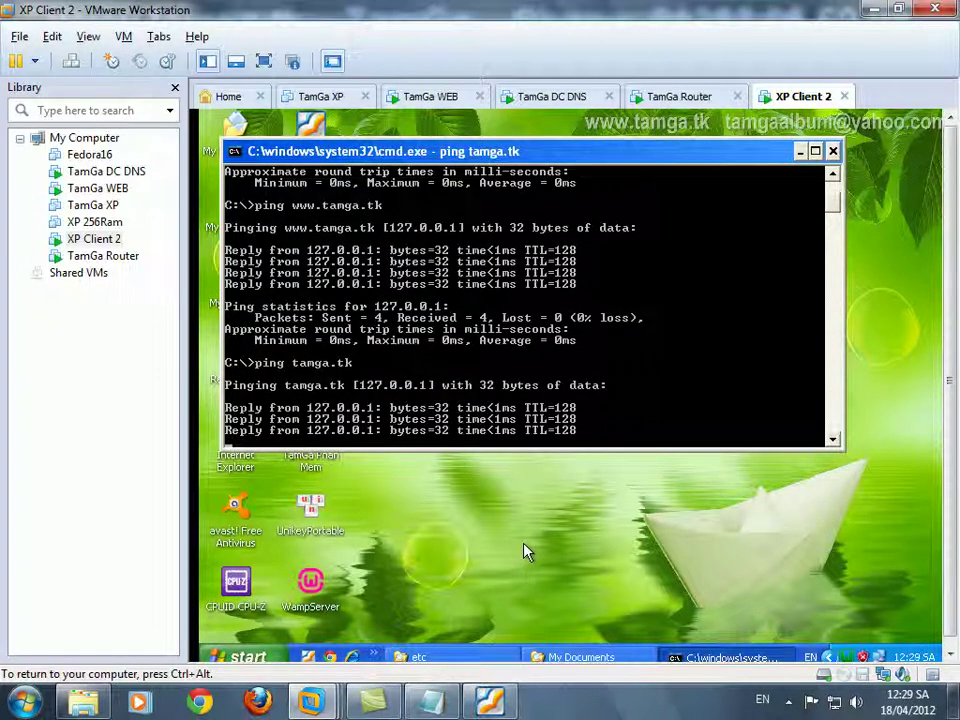
right_click(618, 508)
click(650, 531)
click(800, 151)
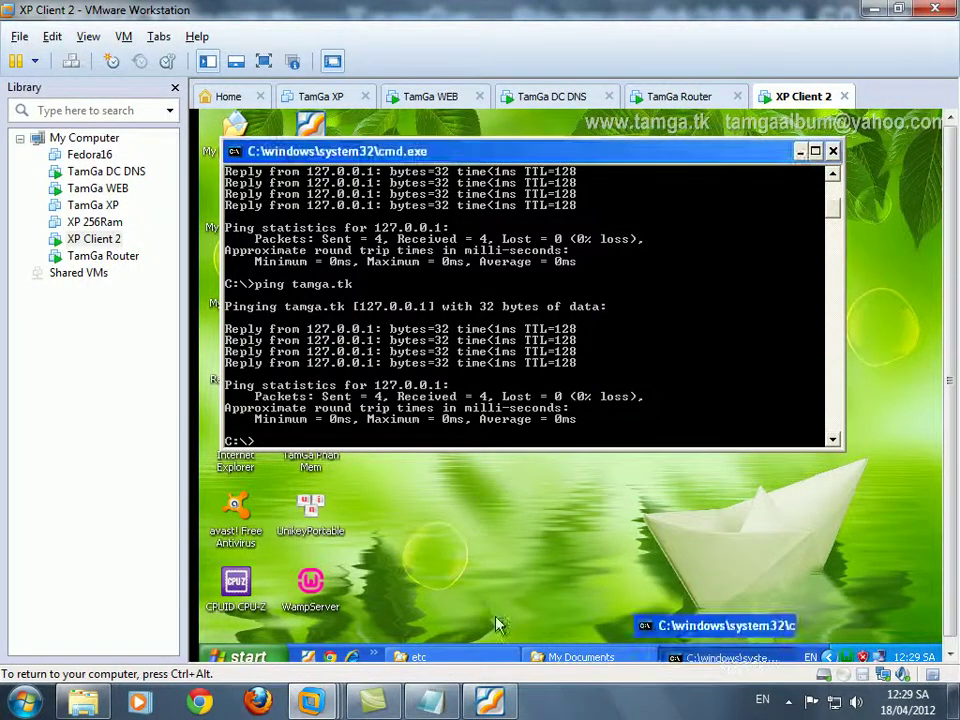
click(431, 702)
key(Return)
text(B9 : tr)
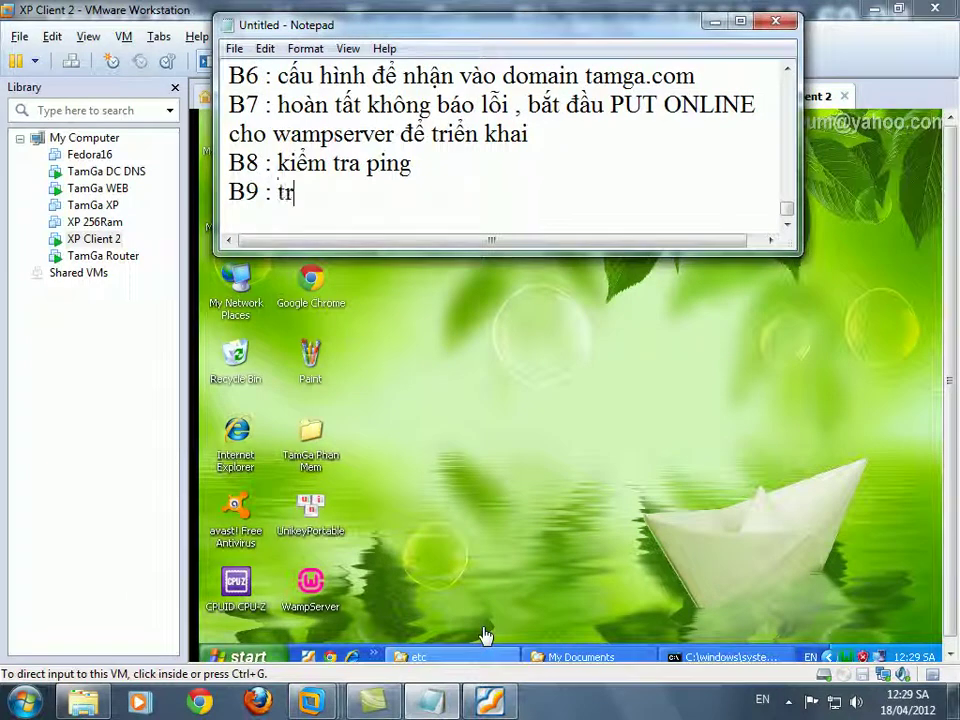
text(uy cập vào máy )
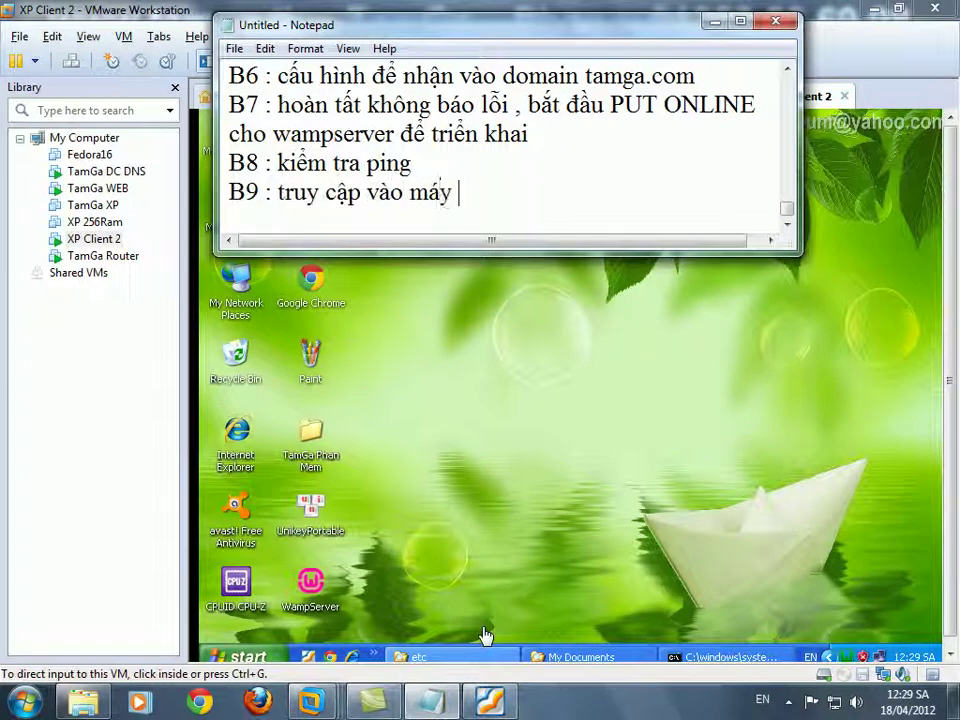
text(ww)
key(BackSpace)
key(BackSpace)
key(BackSpace)
key(BackSpace)
key(BackSpace)
key(BackSpace)
text(www.)
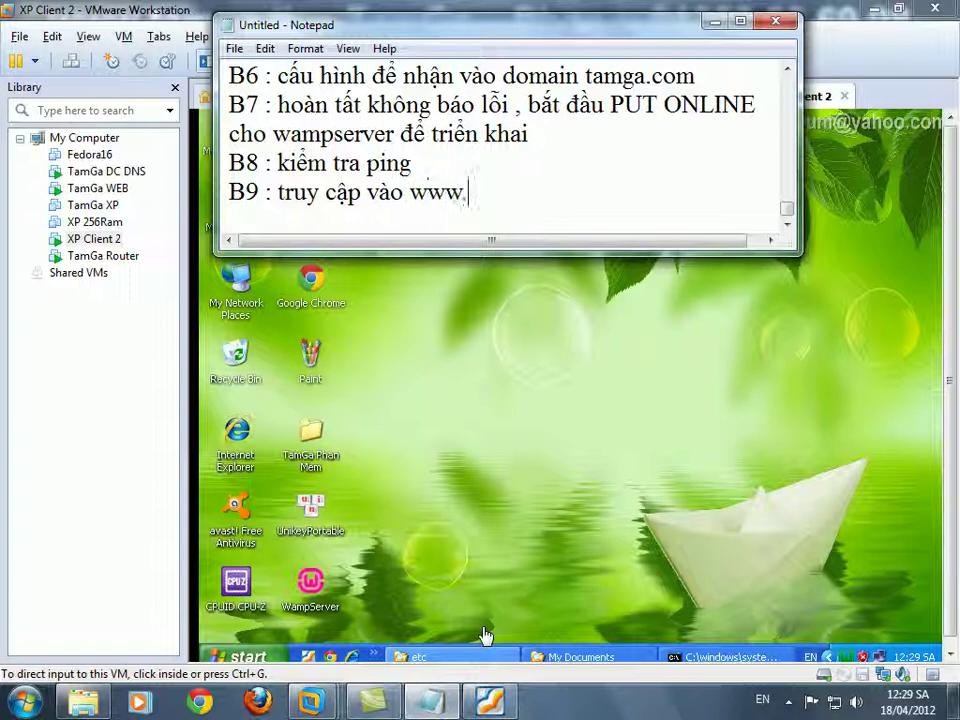
text(tamga.tk từ máy wbe)
key(BackSpace)
key(BackSpace)
text(eb2)
Step: Open Chrome on XP Client 2 with a single tab, load localhost and view the project list on the WampServer homepage
click(414, 579)
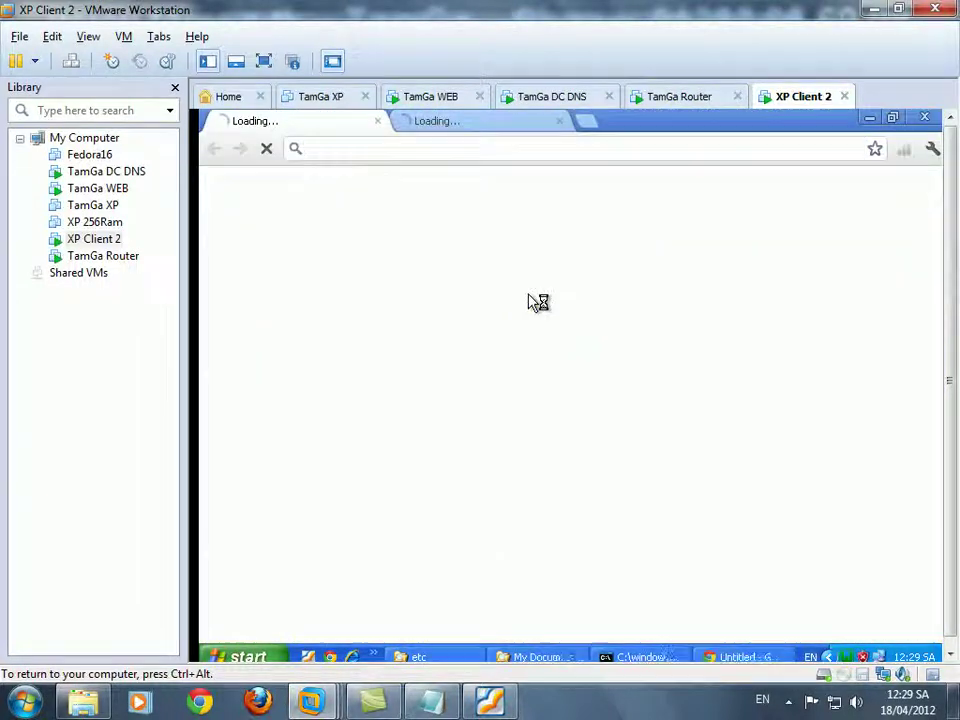
click(559, 120)
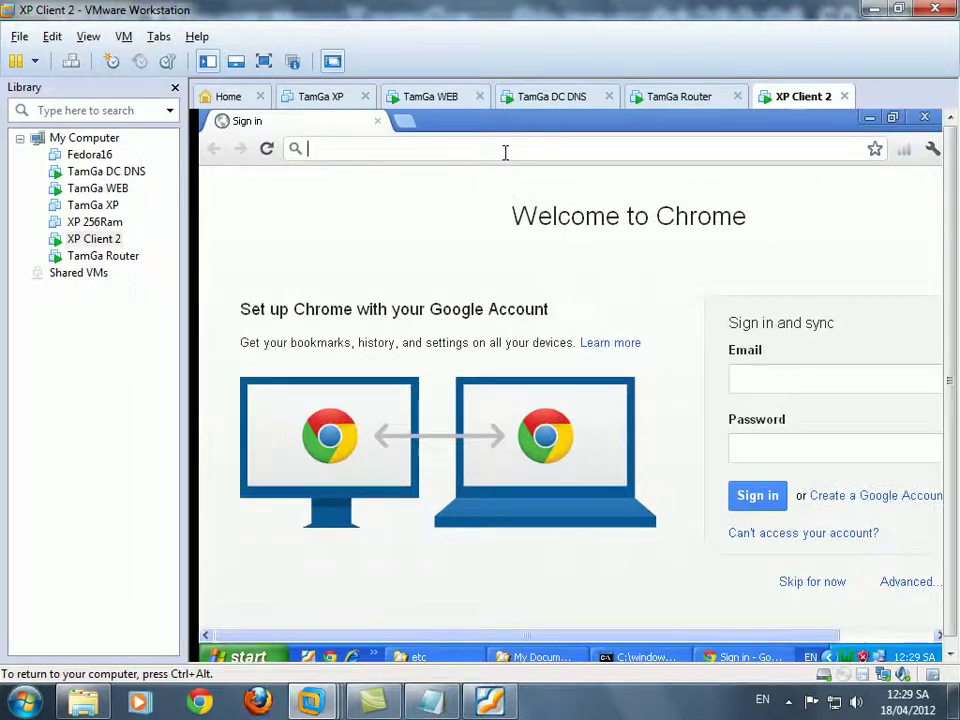
text(local)
key(End)
key(BackSpace)
key(BackSpace)
key(BackSpace)
key(Return)
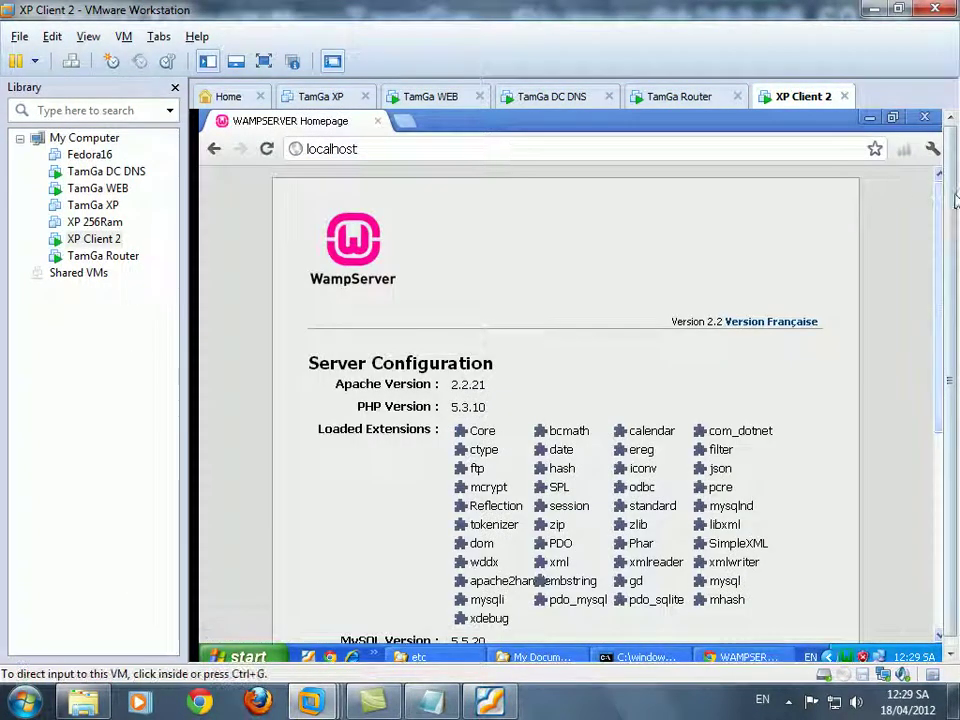
scroll(770, 390, down, 3)
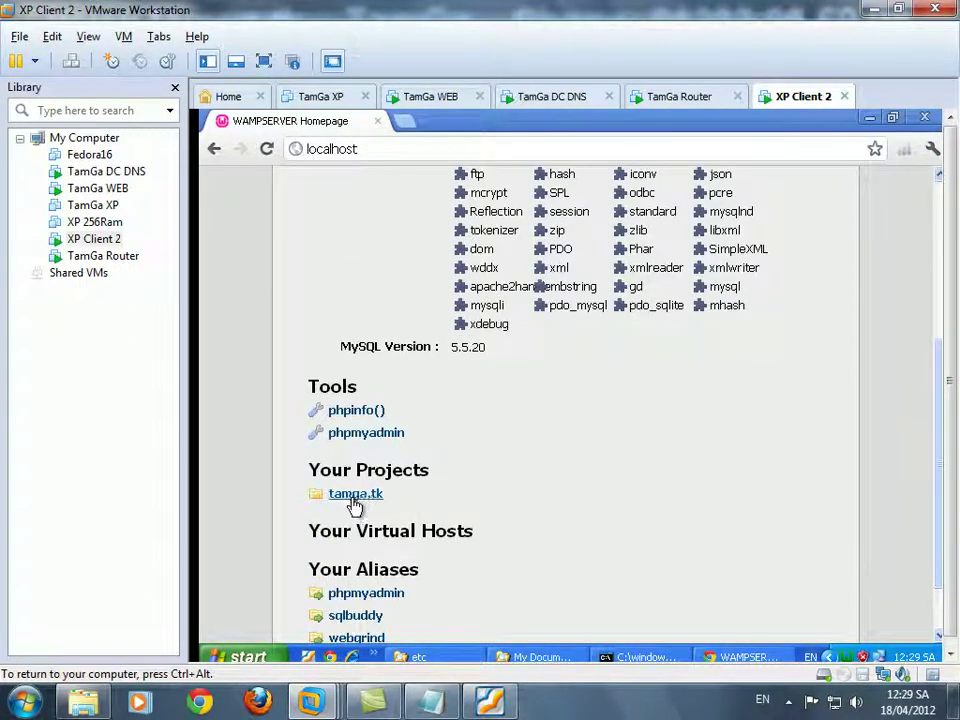
Step: Load tamga.tk in a new Chrome tab on XP Client 2
click(406, 123)
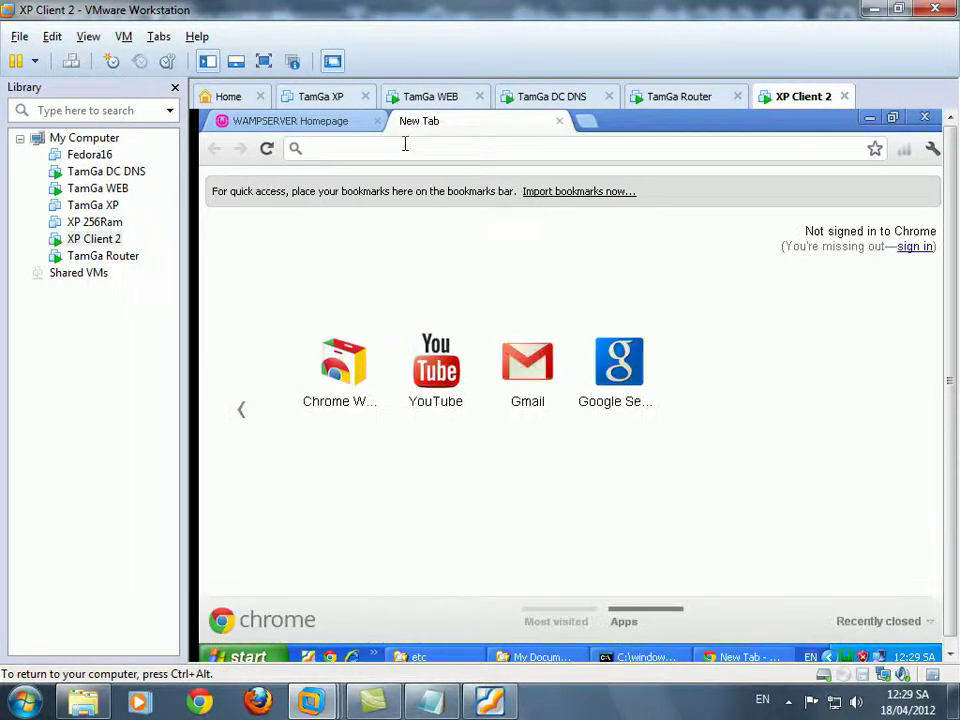
text(tamga)
key(Return)
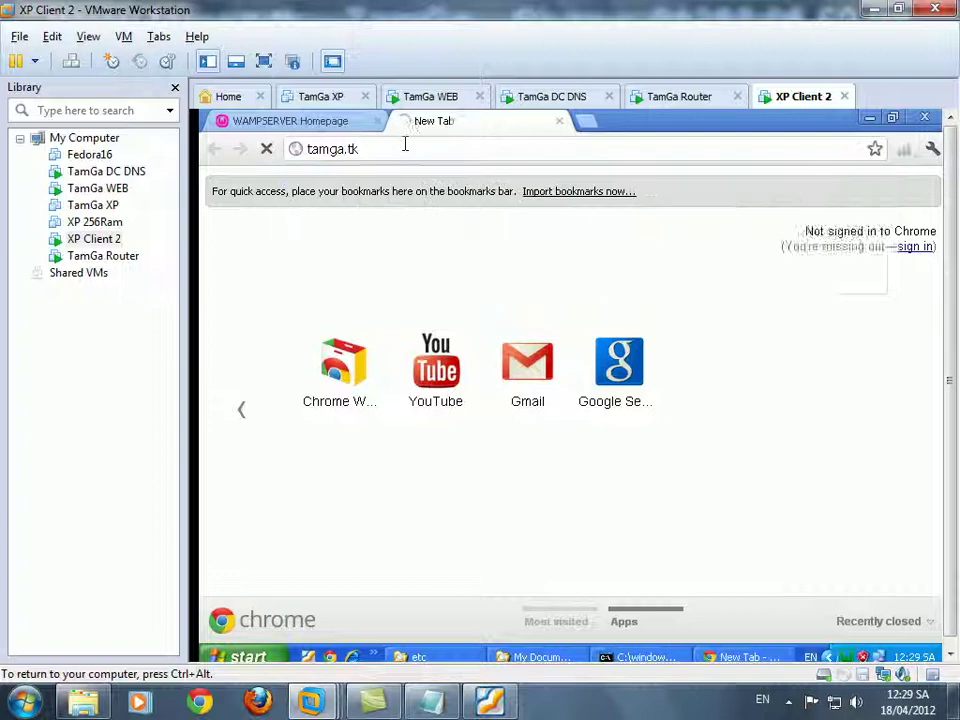
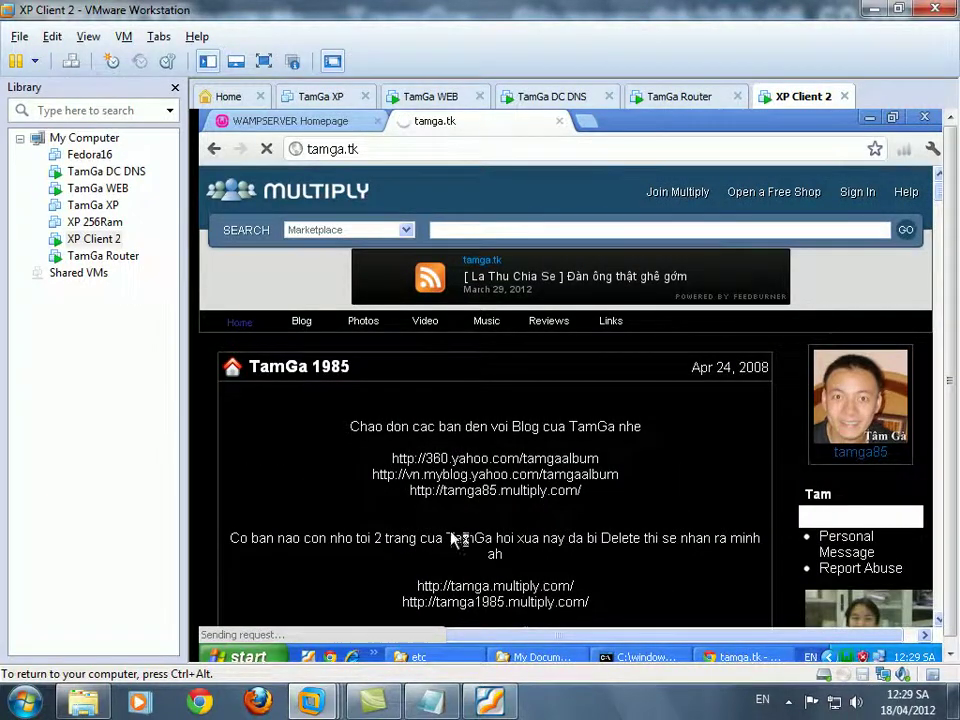
key(ctrl+alt)
key(alt+Tab)
key(Return)
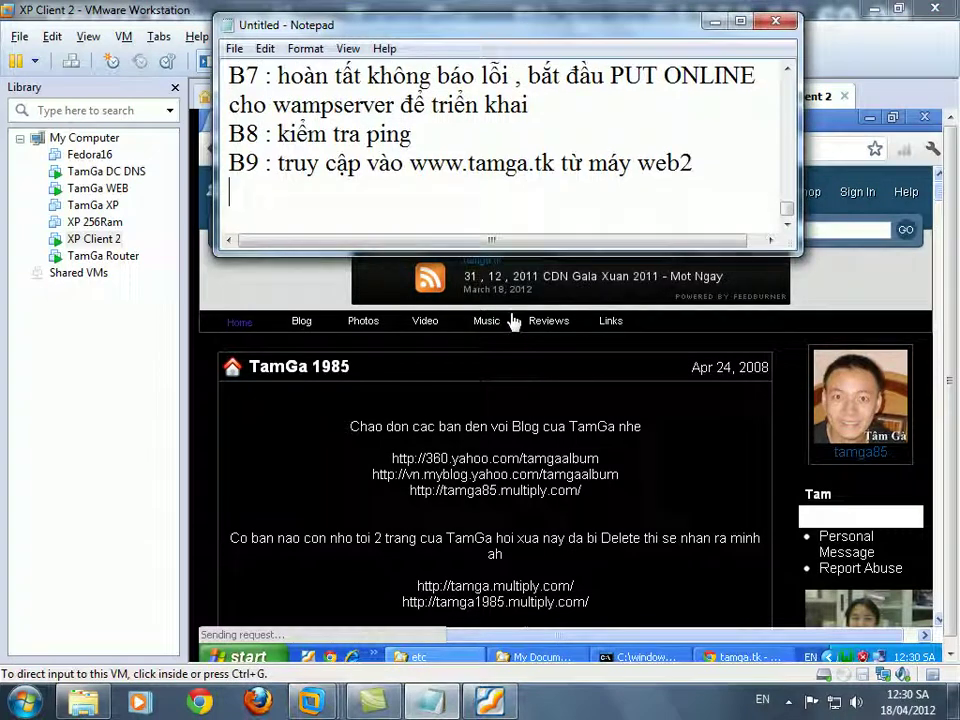
text(B10 : )
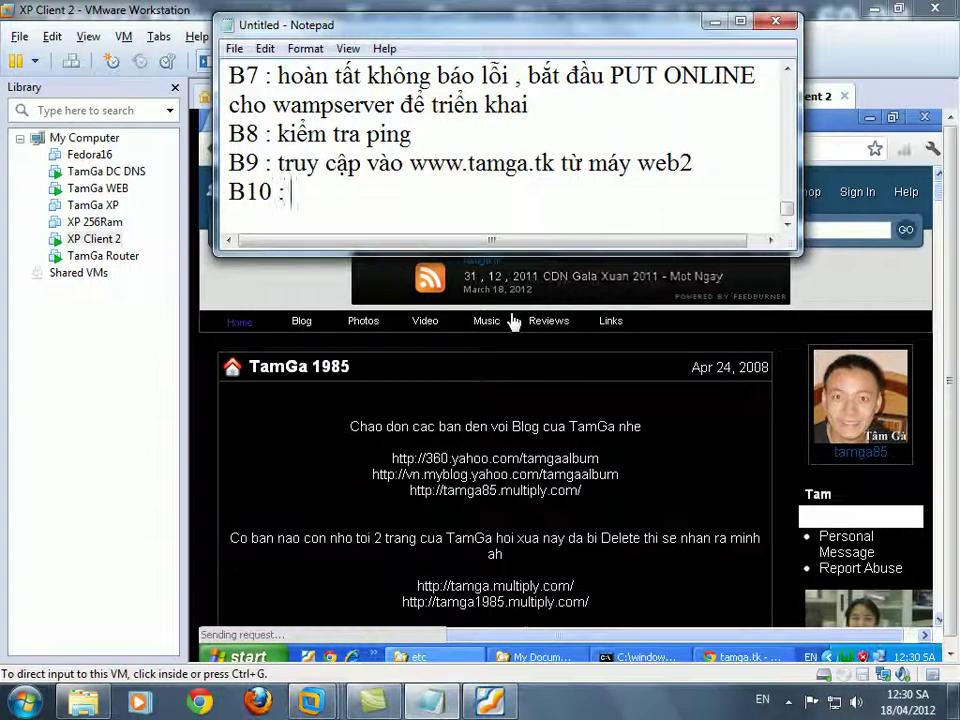
text(hoanf taats ca)
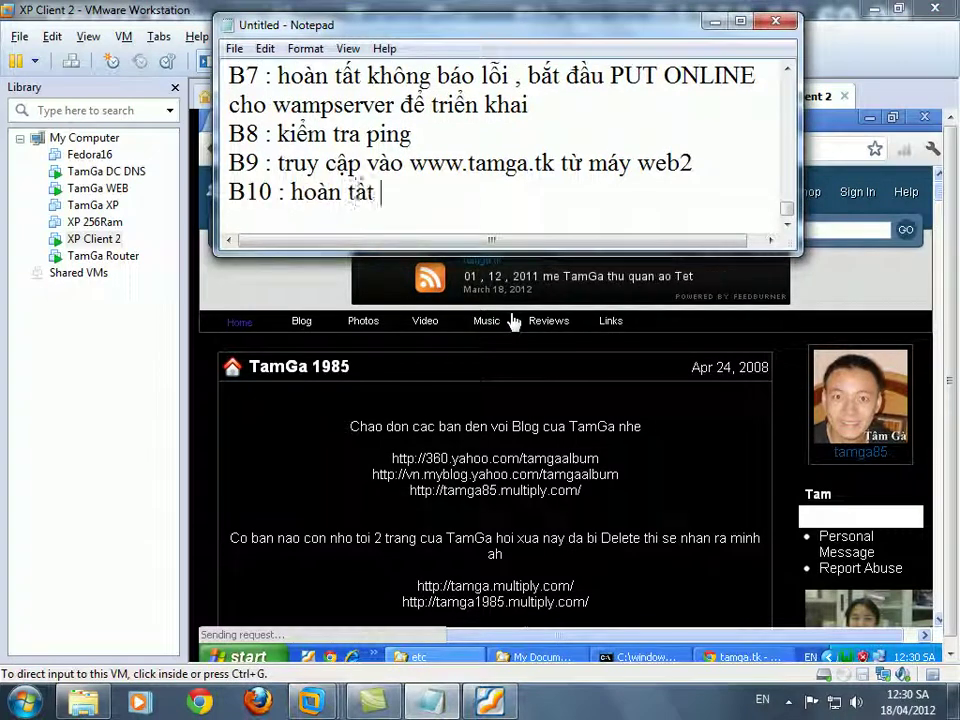
text(aus hinhf site ch)
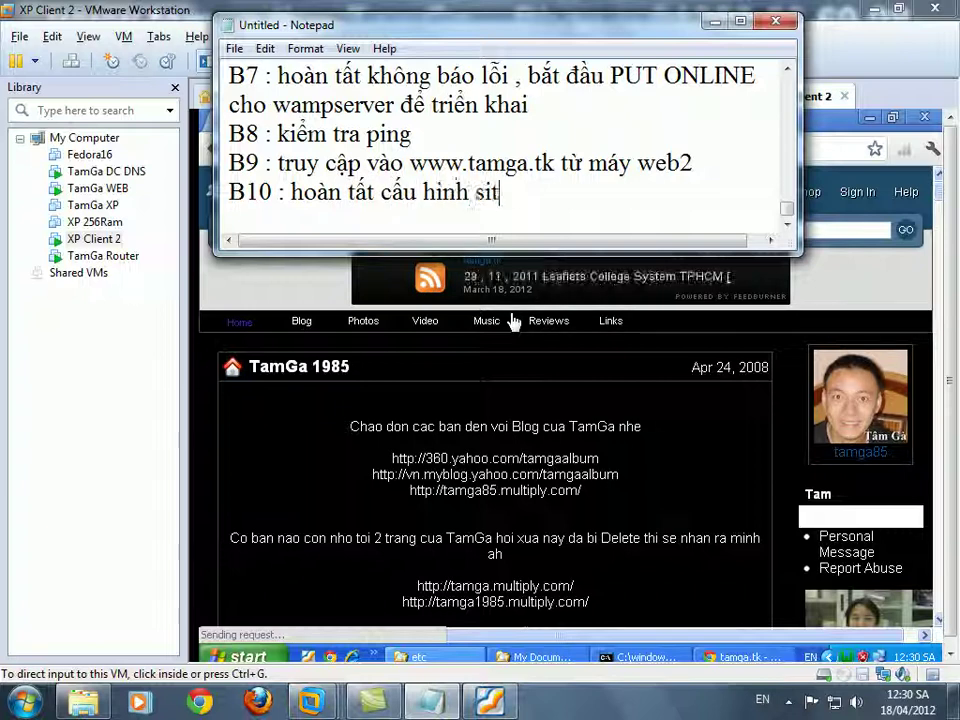
text(o www.t)
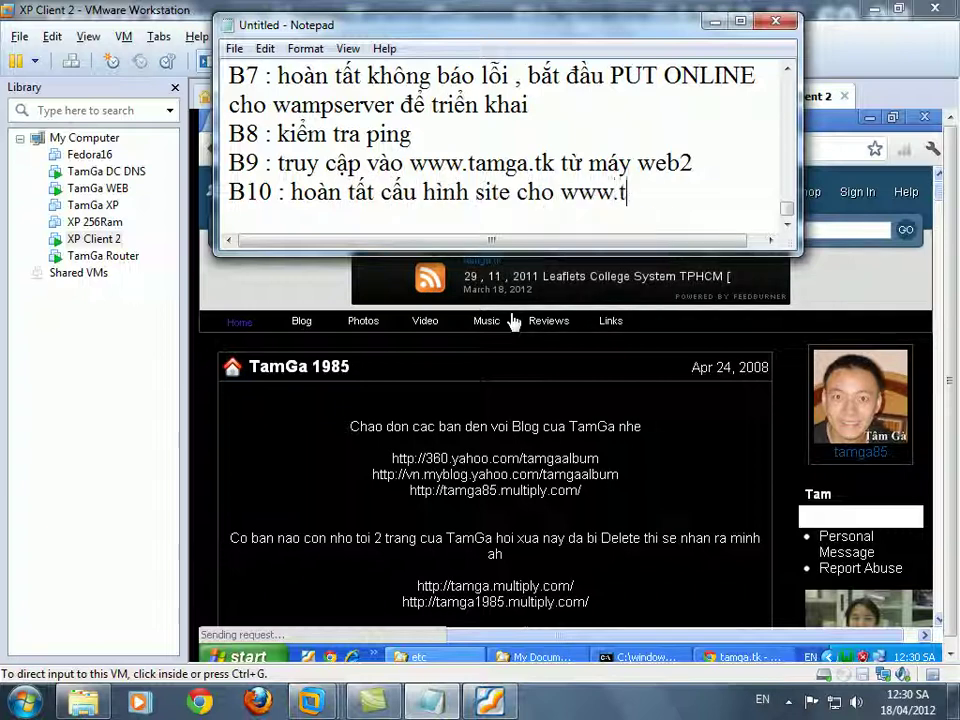
text(amga.tk)
text(i)
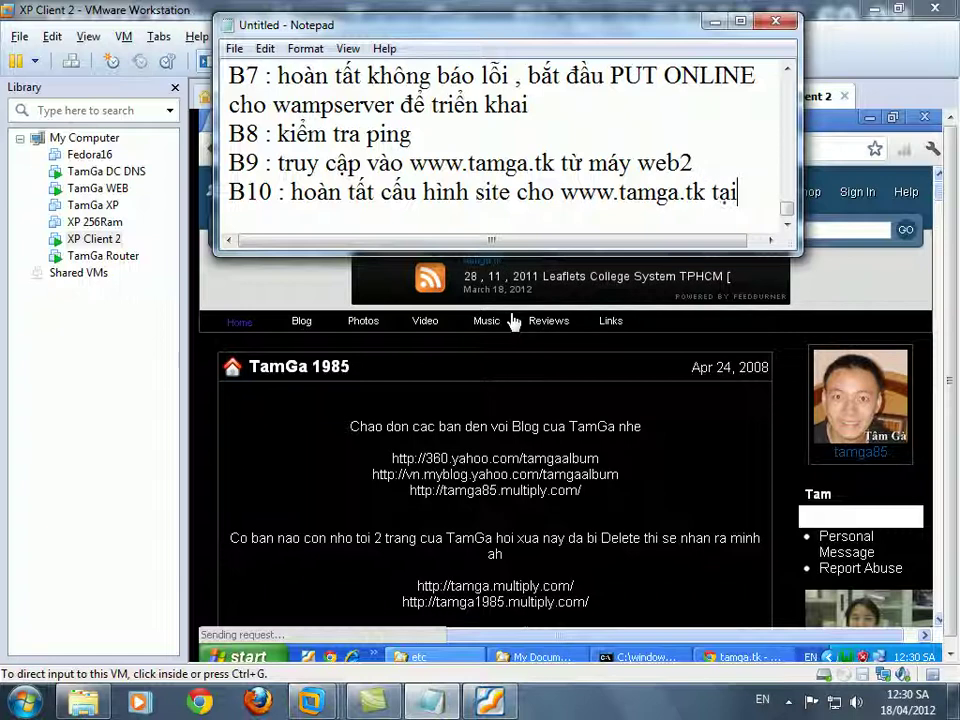
text( máy ưwbe)
key(BackSpace)
key(BackSpace)
text(eb2)
key(Return)
key(Return)
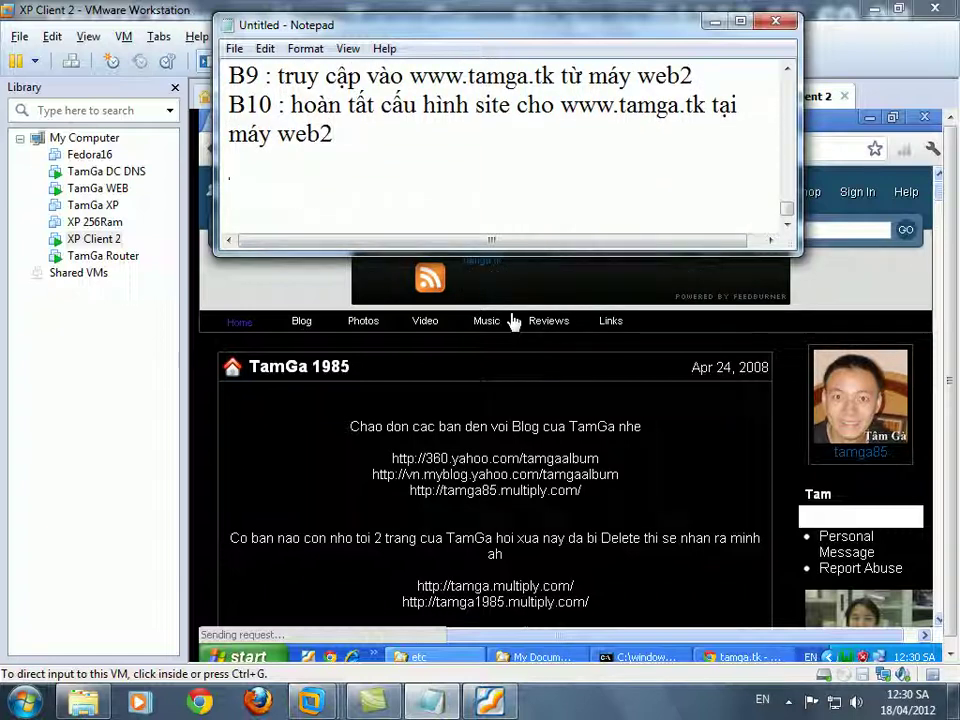
Step: Add the line "Bây giờ , là bước xin DNS từ máy Domain tamga.com" to the Notepad explanation
text(Bây gio)
text( , là bwo)
key(BackSpace)
text(ocs)
key(BackSpace)
key(BackSpace)
key(BackSpace)
text(ươ)
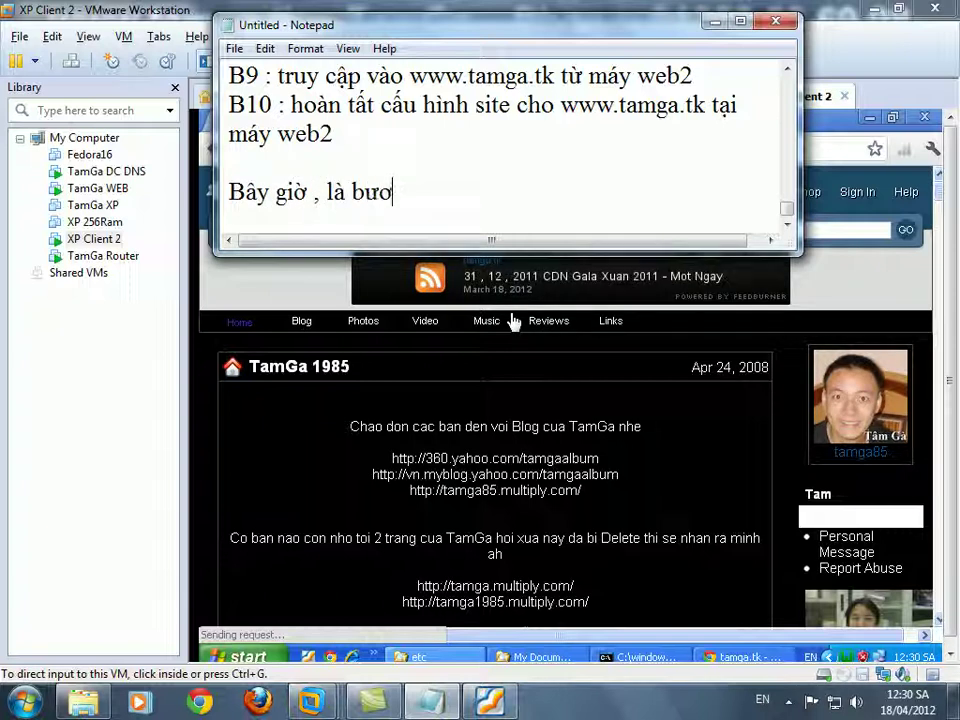
text(cs xin DNS từ máy DO)
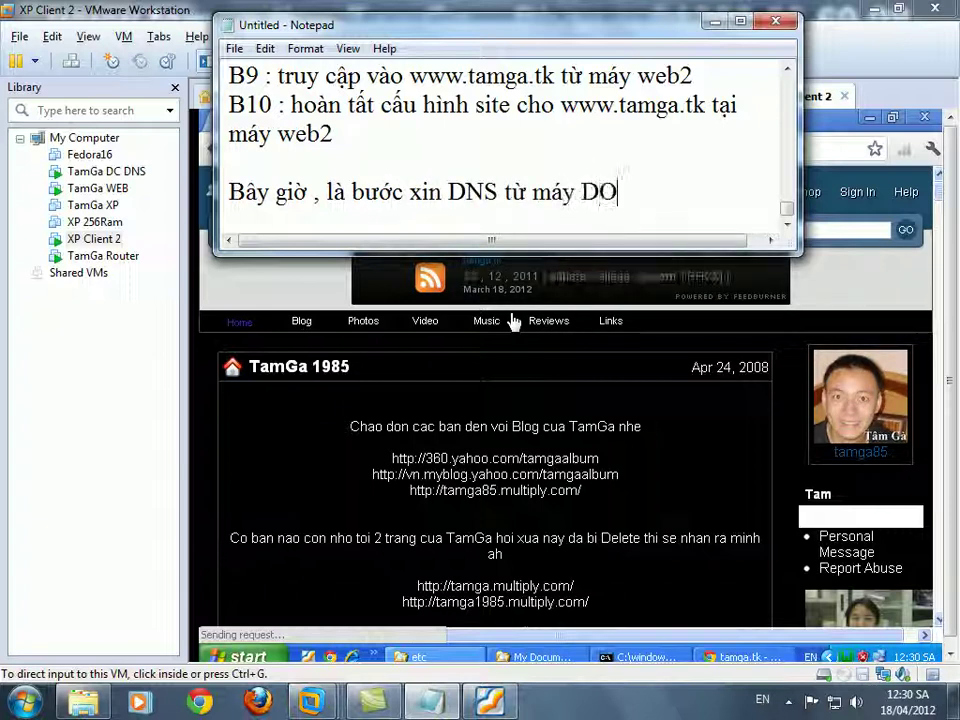
text(am)
key(BackSpace)
key(BackSpace)
key(BackSpace)
text(omain tamga.com)
key(Return)
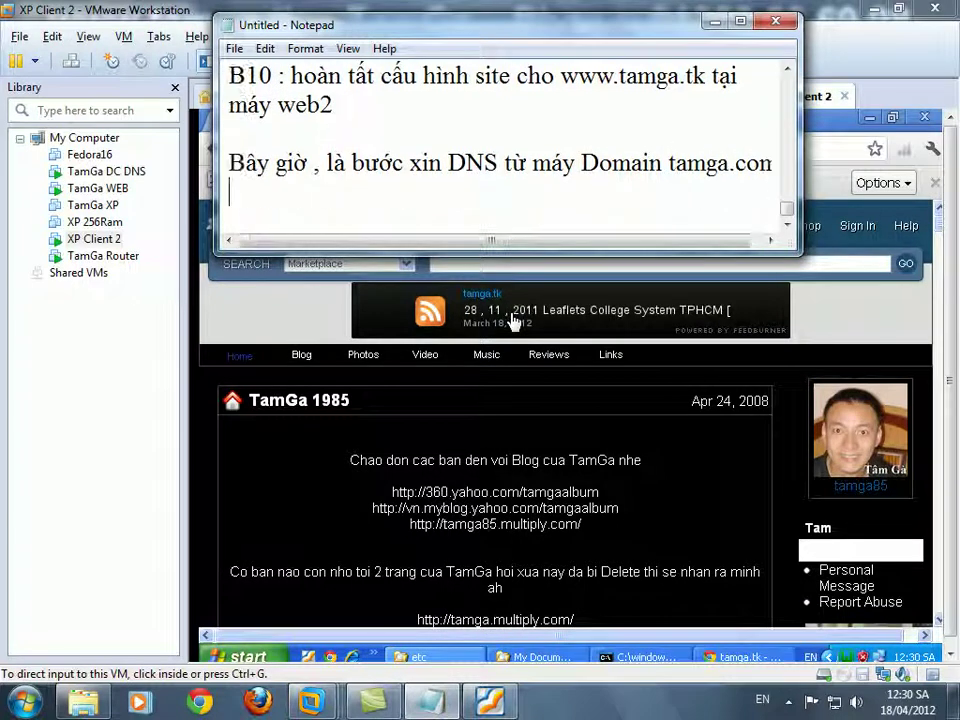
text(cấp cho)
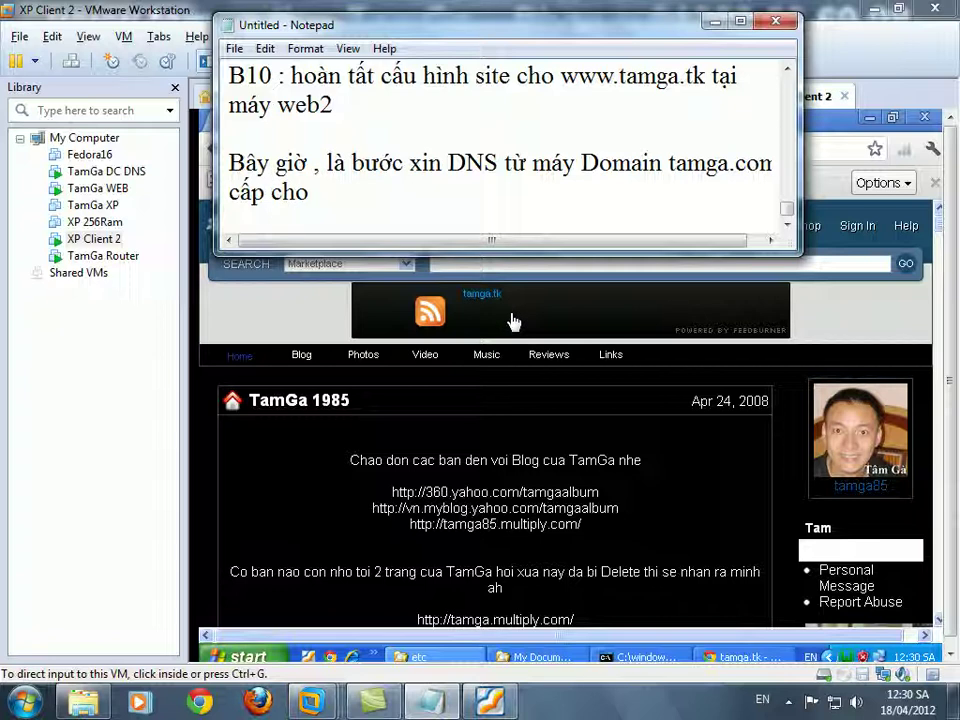
key(BackSpace)
key(BackSpace)
key(BackSpace)
text(DNS cho www.tamga.tk để đường mạn)
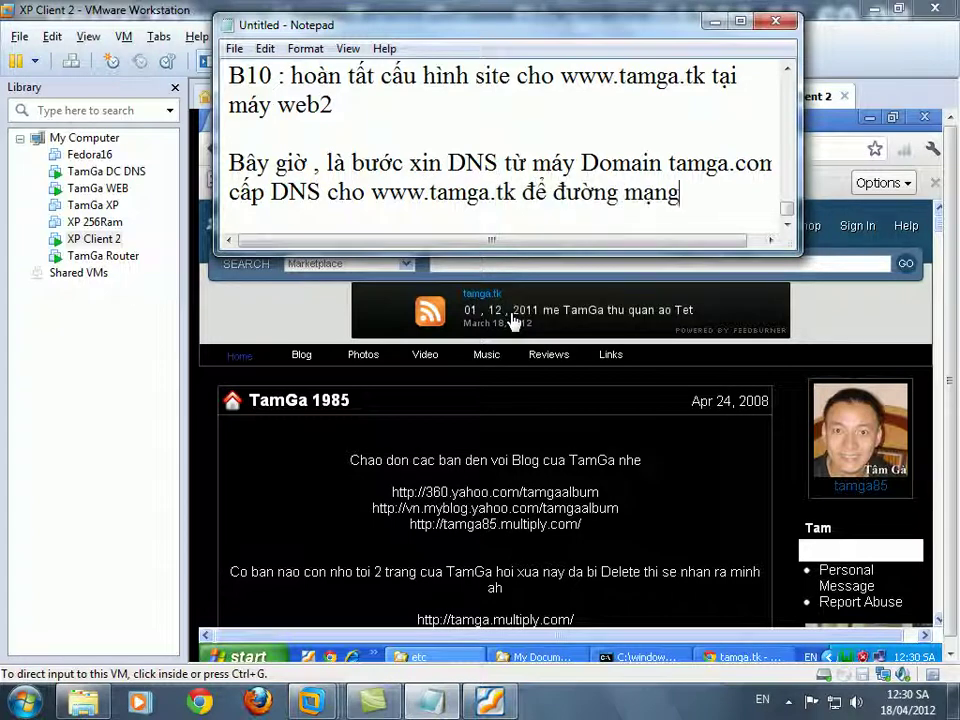
text(g)
key(Return)
text(192.168)
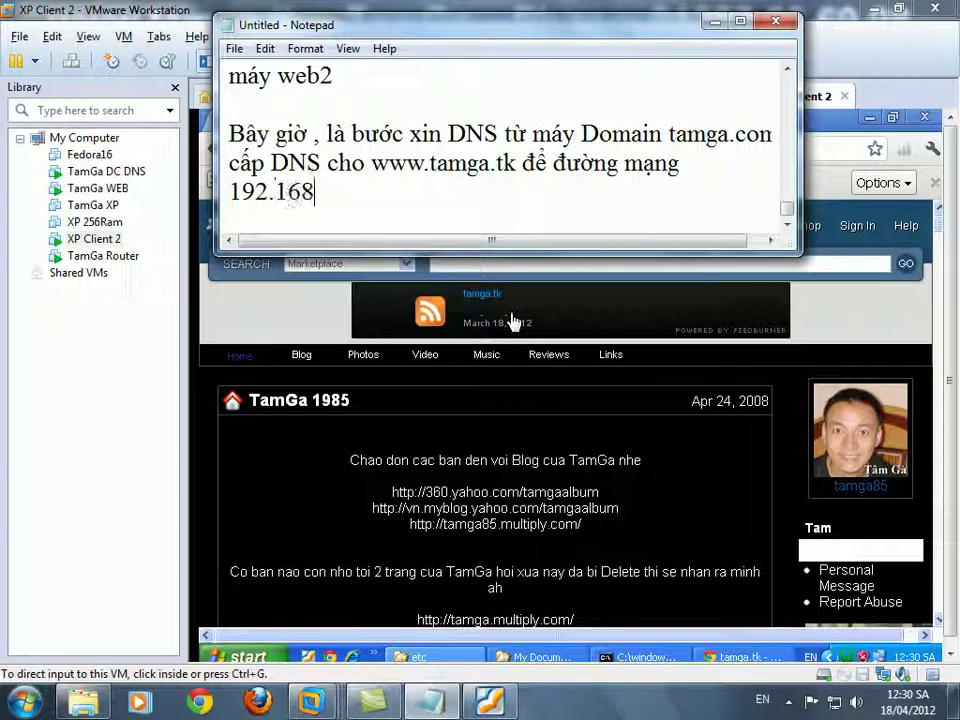
text(.11x truy c)
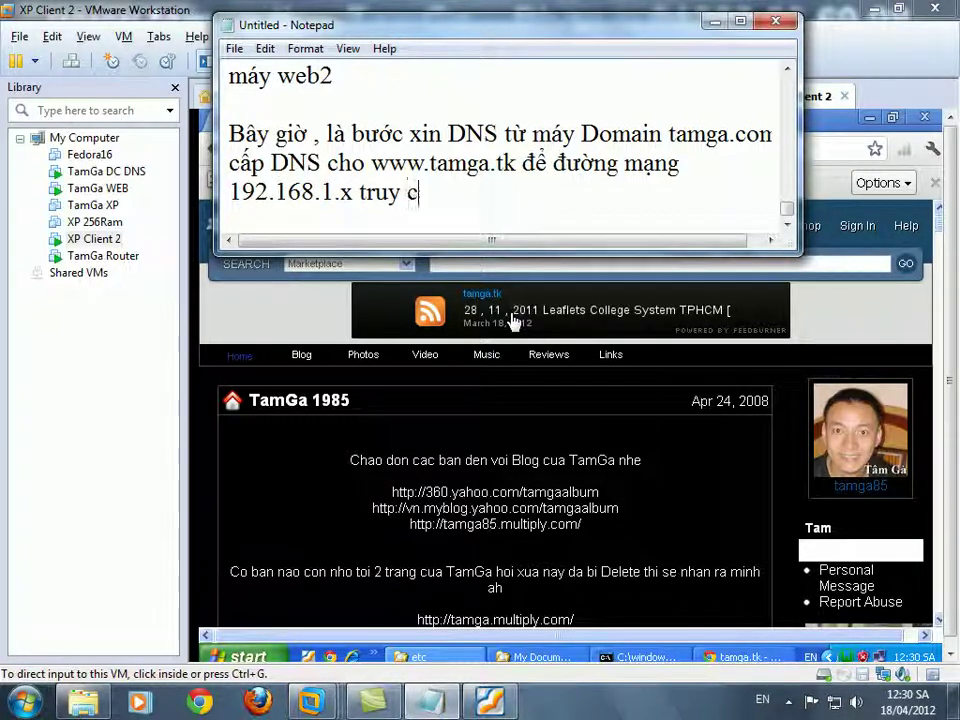
text(ập vào dễ d)
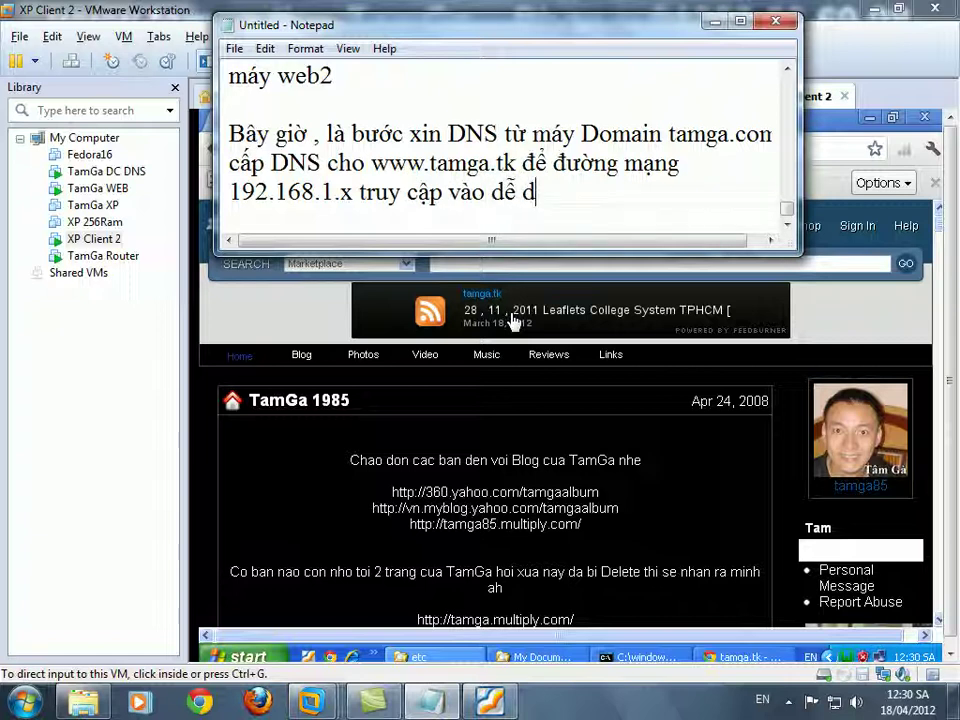
text(àng.)
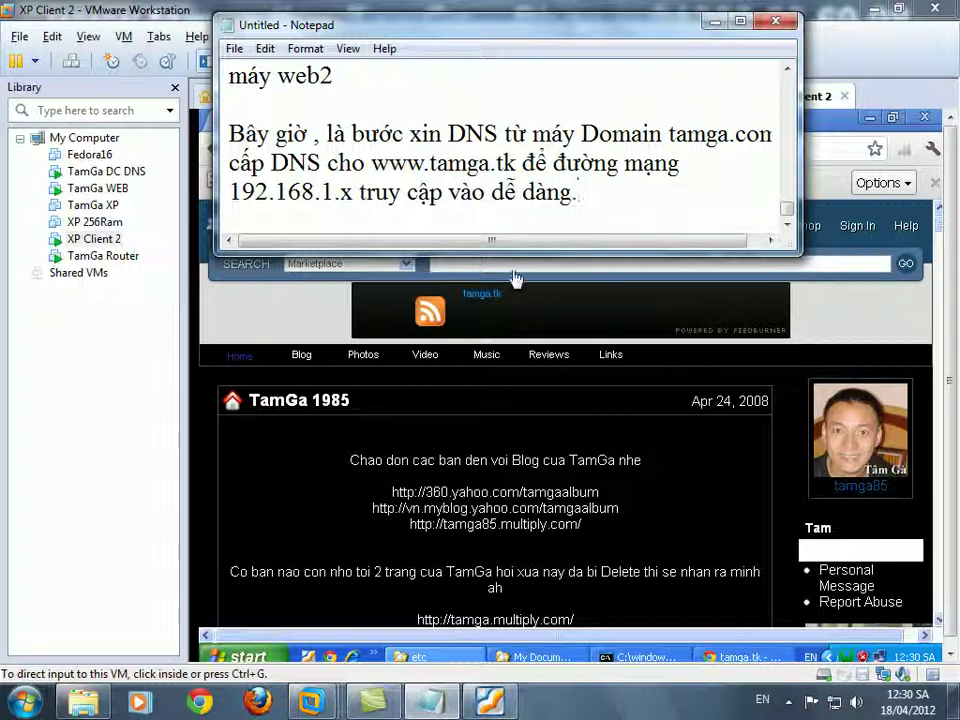
Step: Add the line "B11 : vào Domain , chỉnh DNS" to the Notepad explanation
key(Return)
text(B11 : vào Domain , chinh)
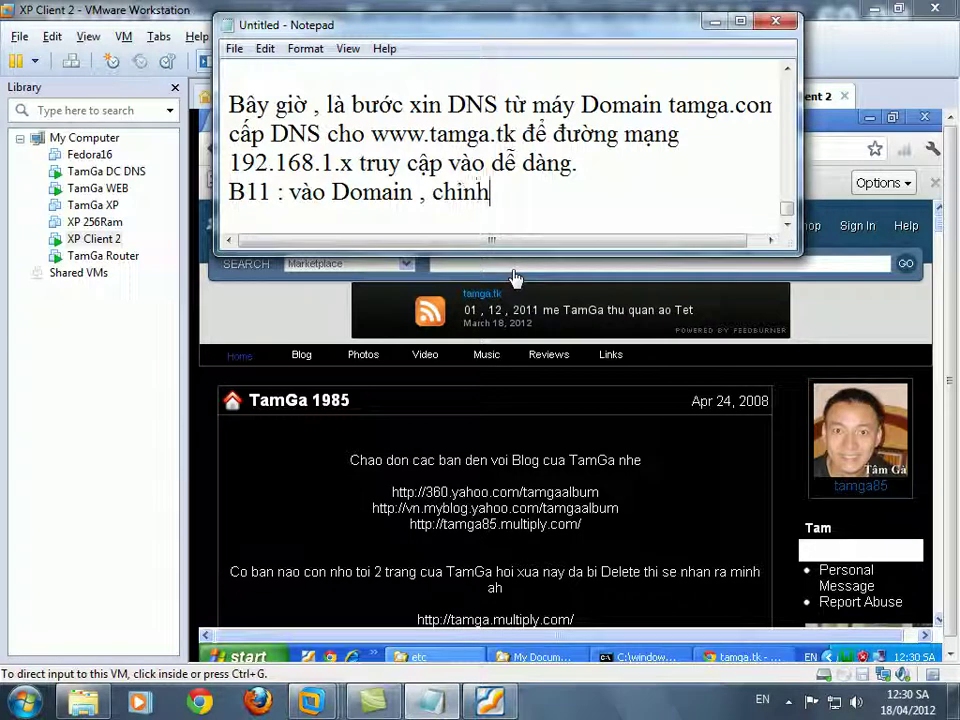
text( DNS)
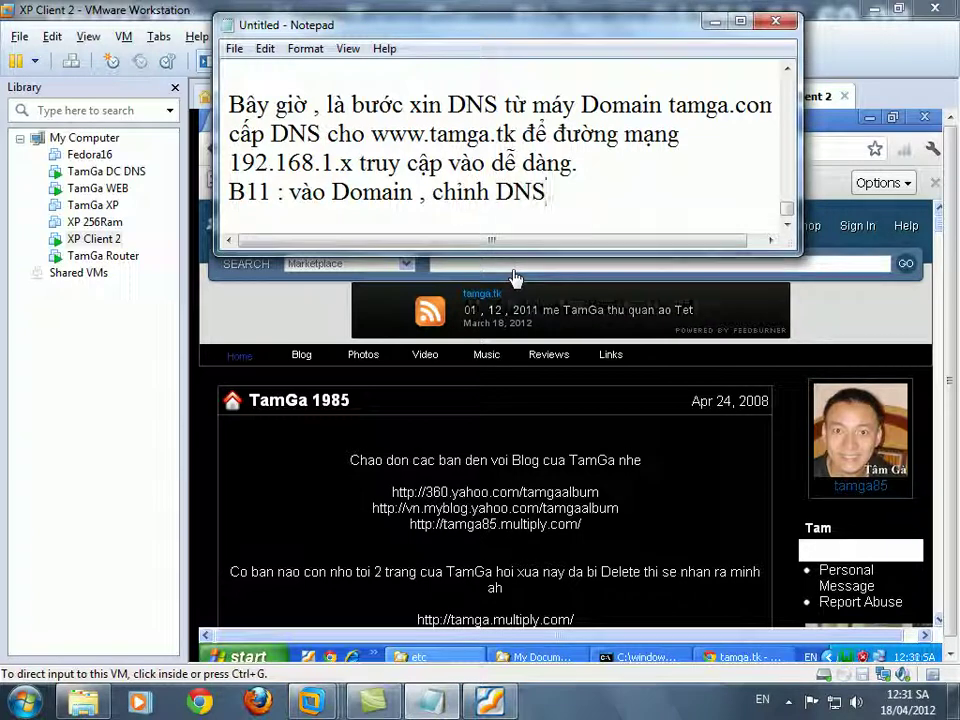
Step: Switch to the TamGa DC DNS virtual machine and close its Internet Explorer window
click(540, 292)
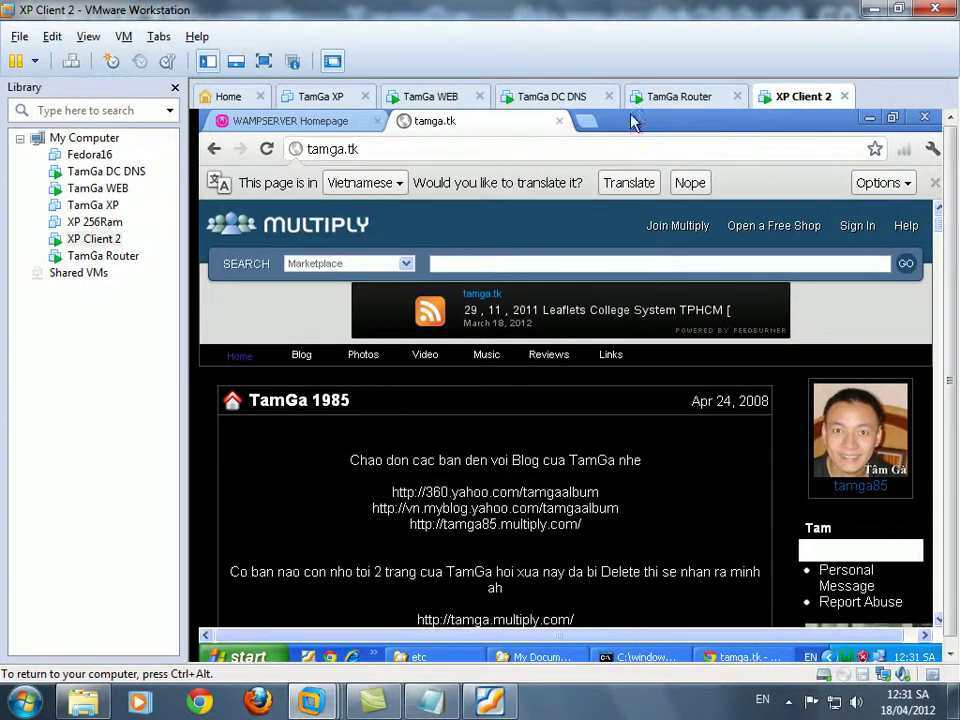
click(550, 97)
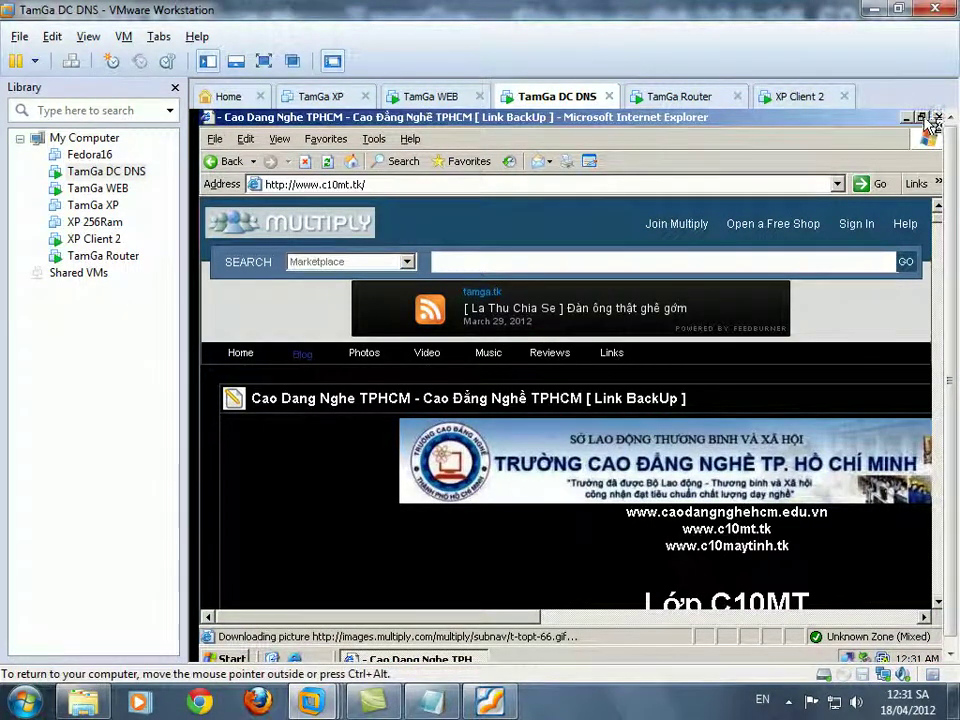
click(938, 117)
right_click(551, 245)
click(580, 265)
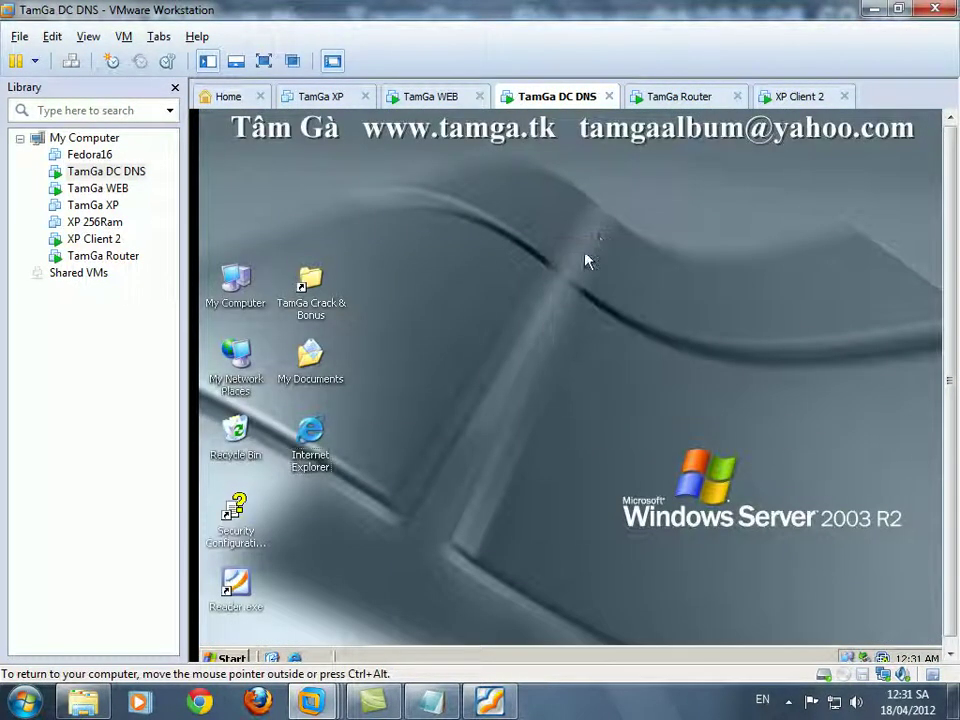
Step: Open the DNS administration console on the server and expand the Forward and Reverse Lookup Zones
click(231, 658)
mouse_move(321, 444)
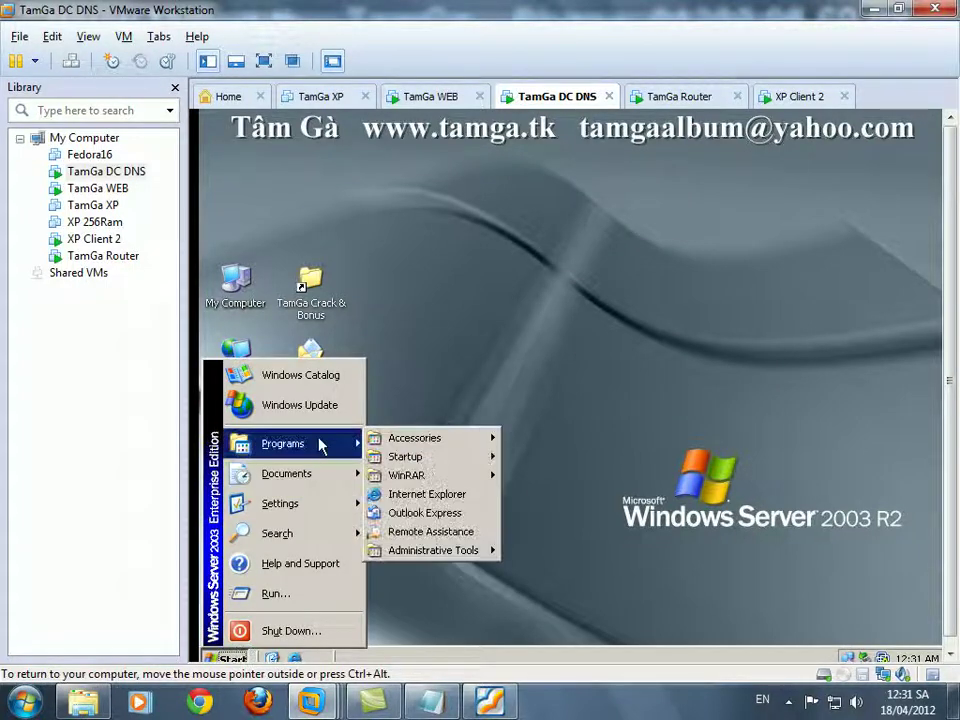
mouse_move(433, 550)
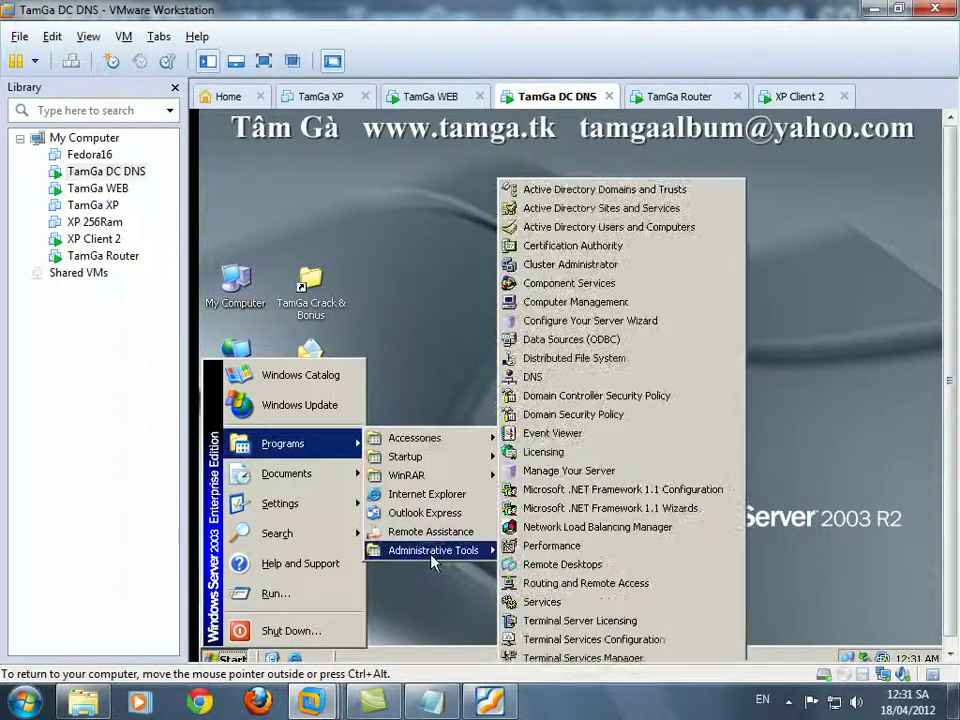
click(578, 376)
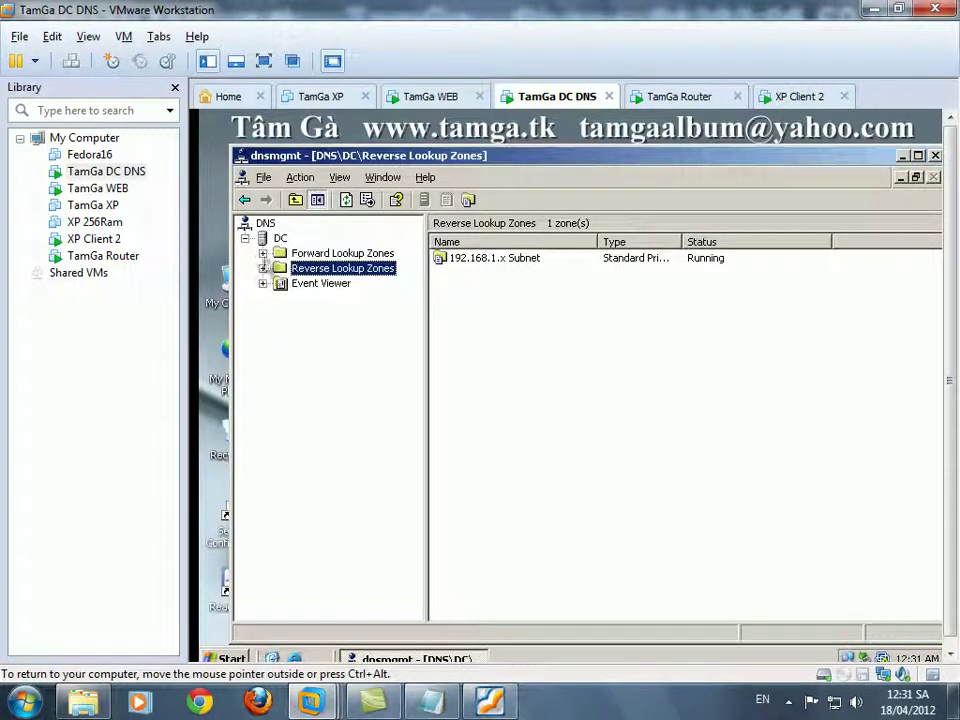
double_click(272, 254)
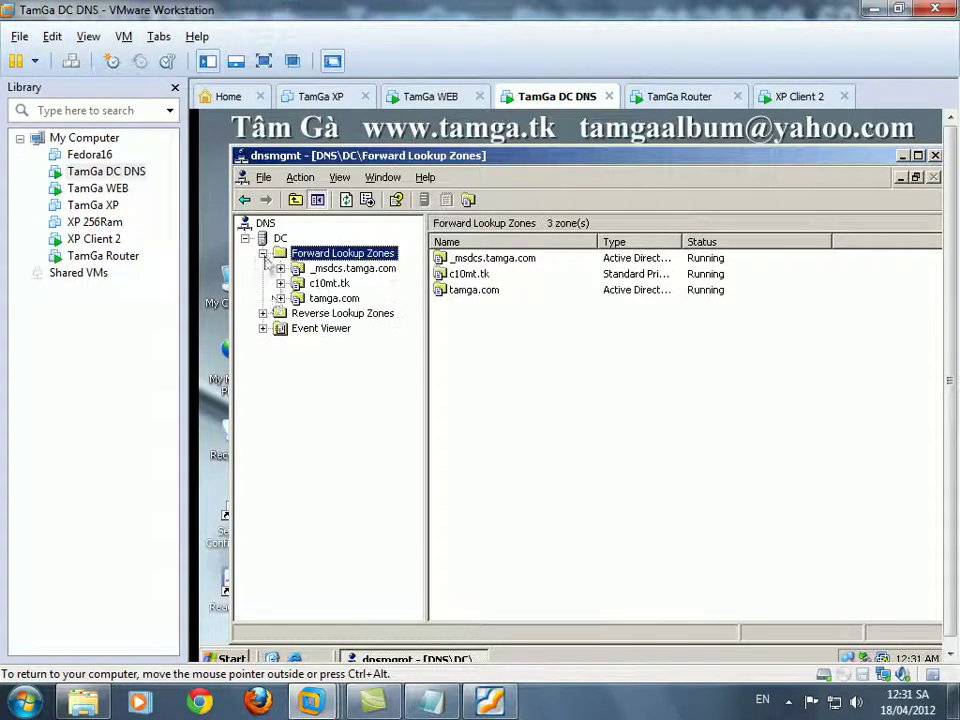
click(263, 313)
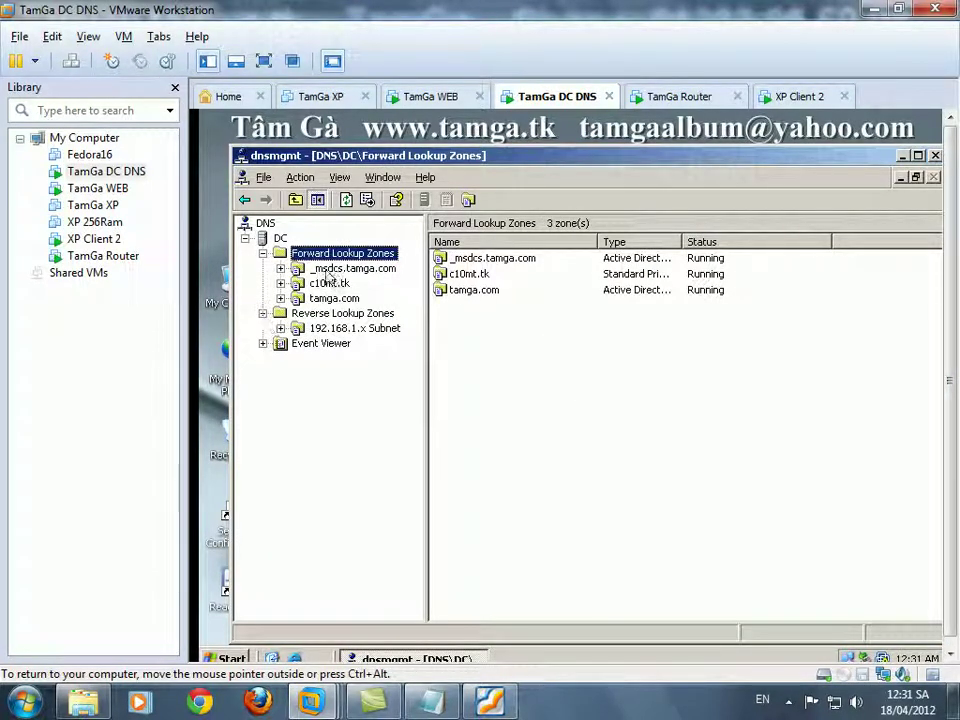
Step: Create primary forward lookup zone tamga.tk outside Active Directory, with zone file tamga.tk.dns and both nonsecure and secure dynamic updates allowed
right_click(336, 254)
click(366, 259)
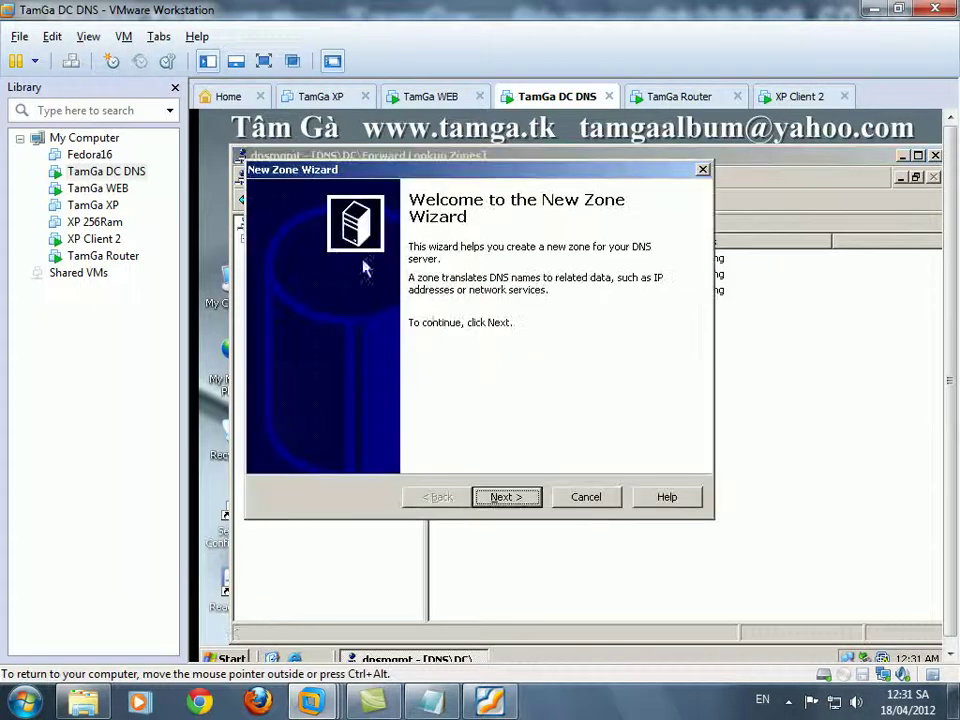
click(517, 499)
click(293, 428)
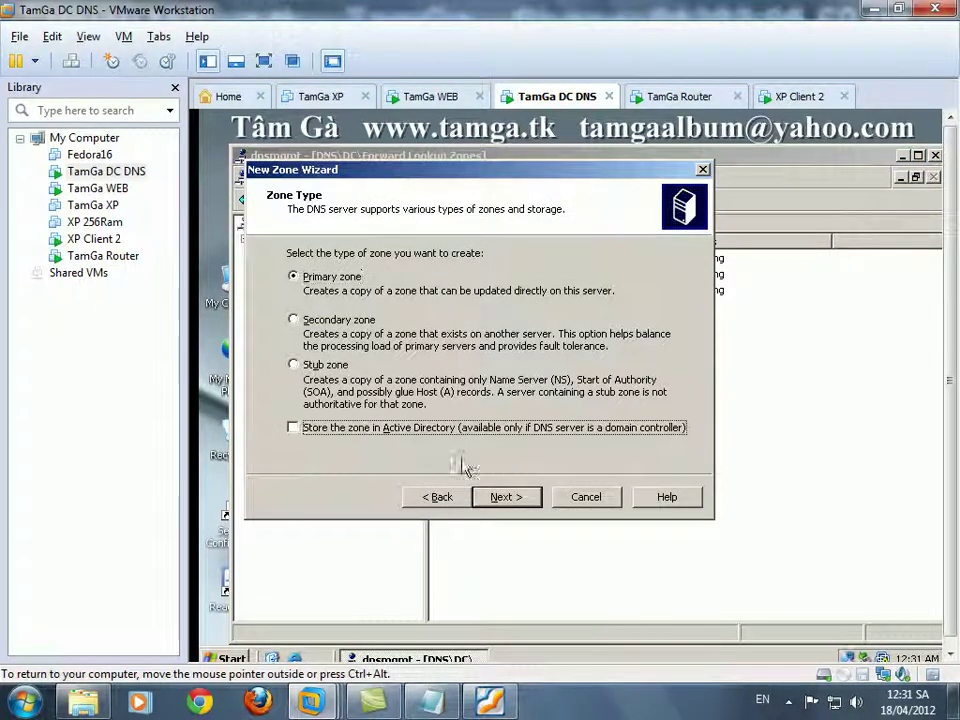
click(510, 498)
text(tamga.tk)
click(512, 497)
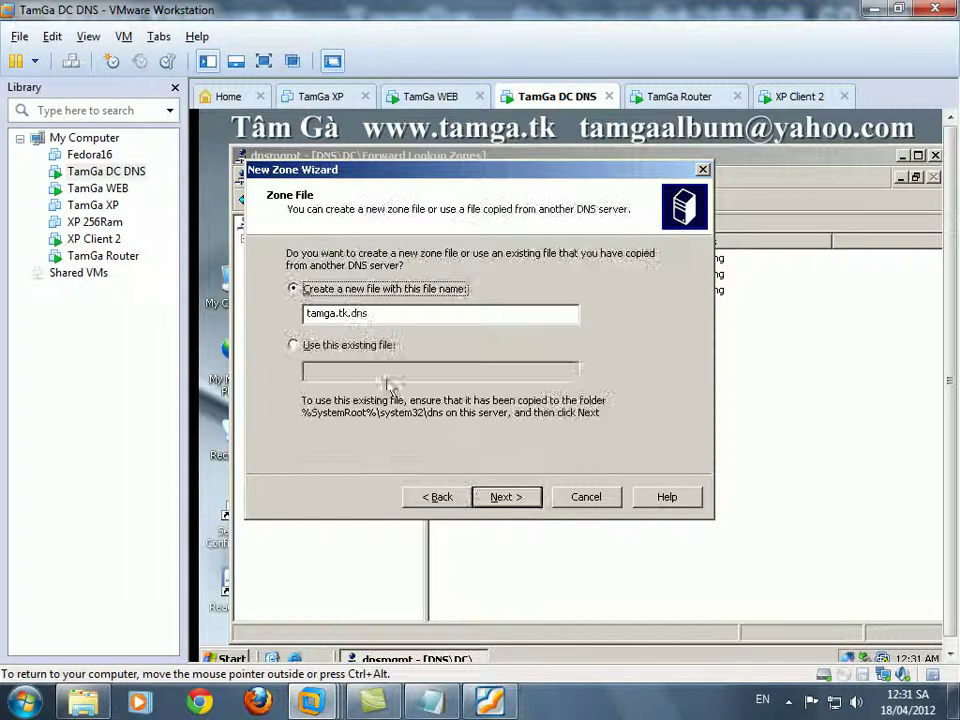
click(501, 497)
click(398, 358)
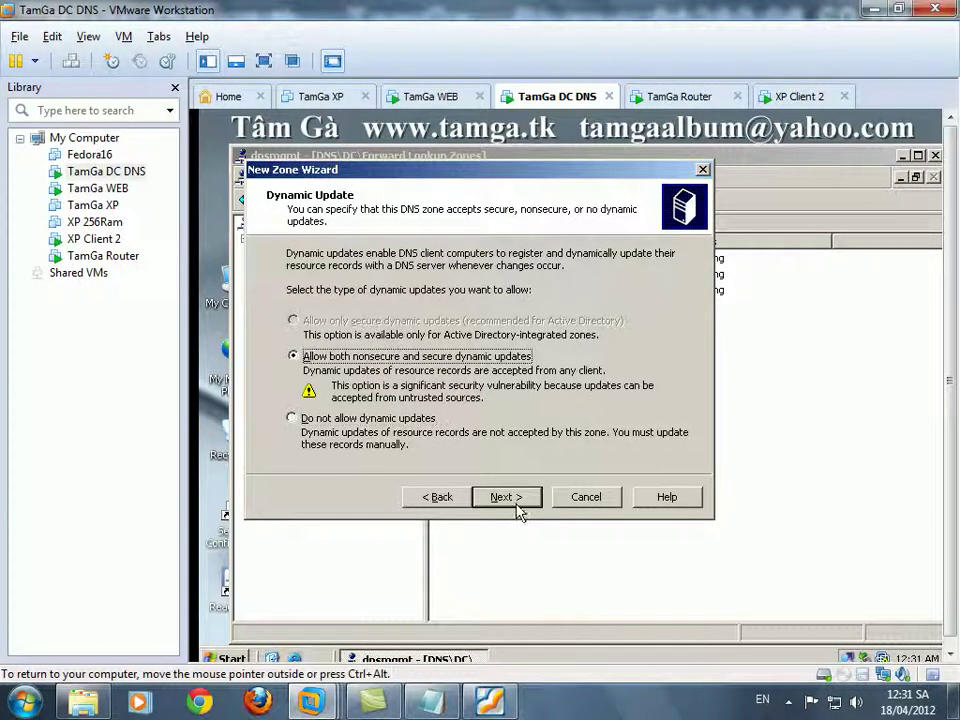
click(514, 505)
click(517, 507)
Step: Create primary reverse lookup zone 192.168.11.x outside Active Directory, allowing both nonsecure and secure dynamic updates
click(330, 329)
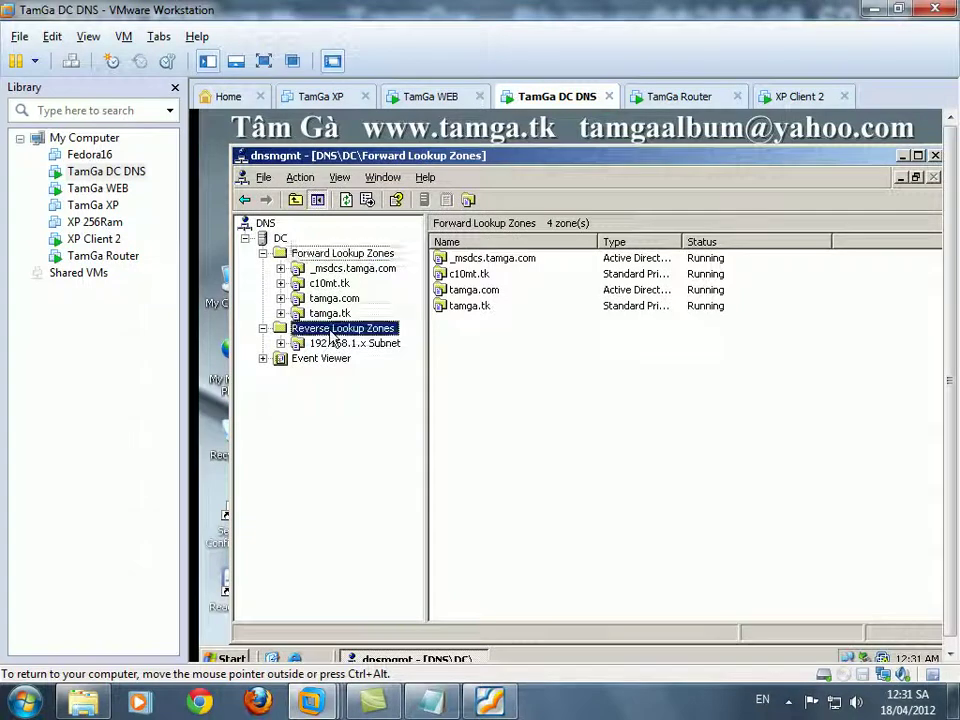
right_click(322, 330)
click(345, 337)
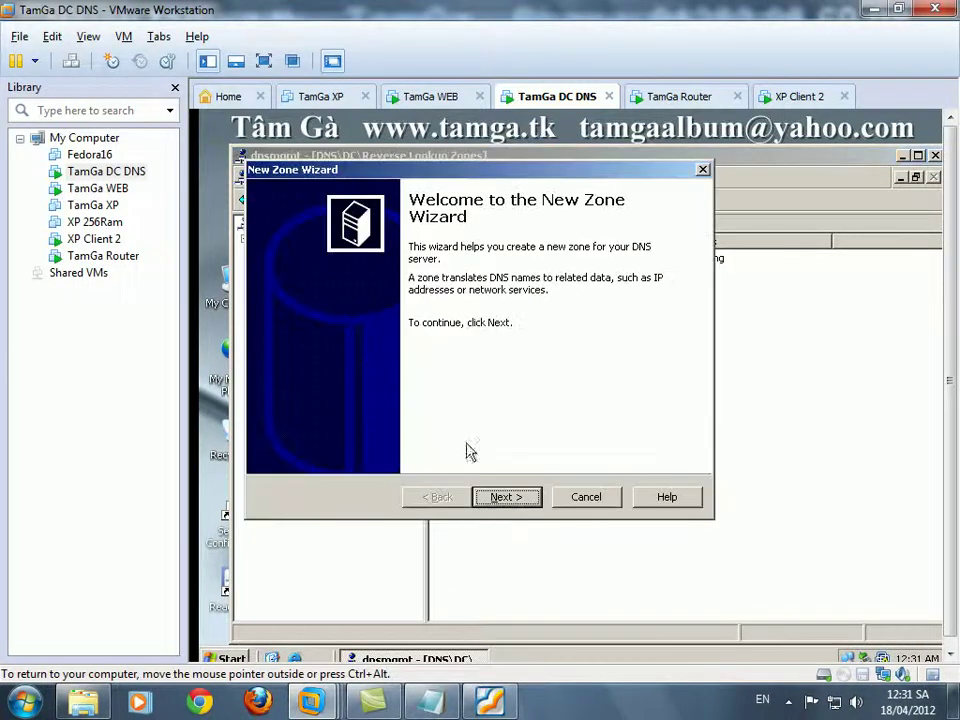
click(503, 497)
click(313, 429)
click(505, 497)
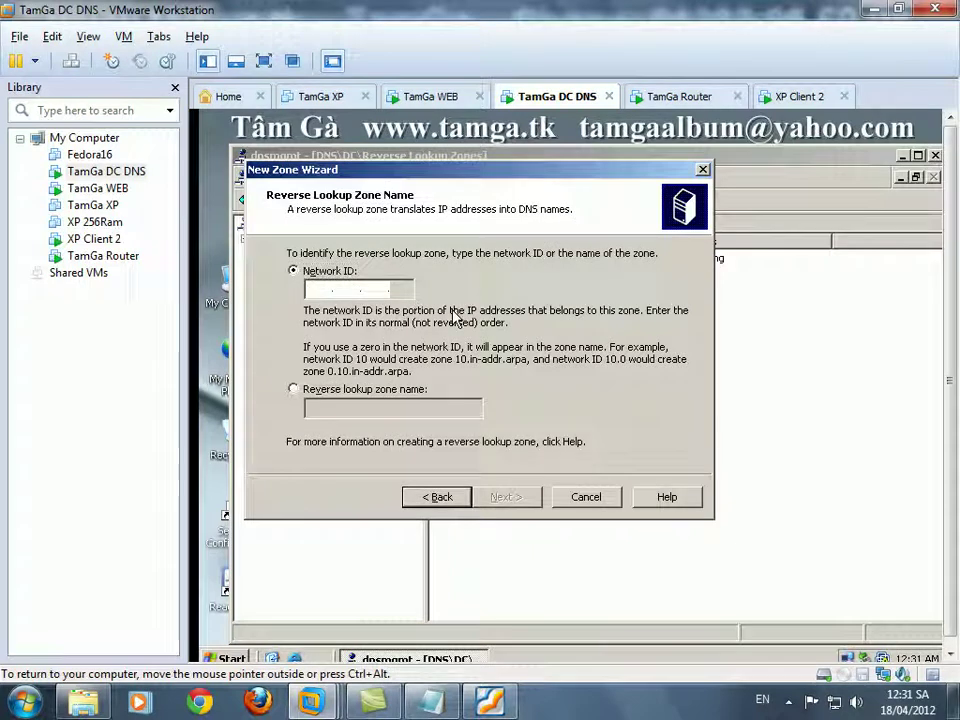
text(192.168.11 .)
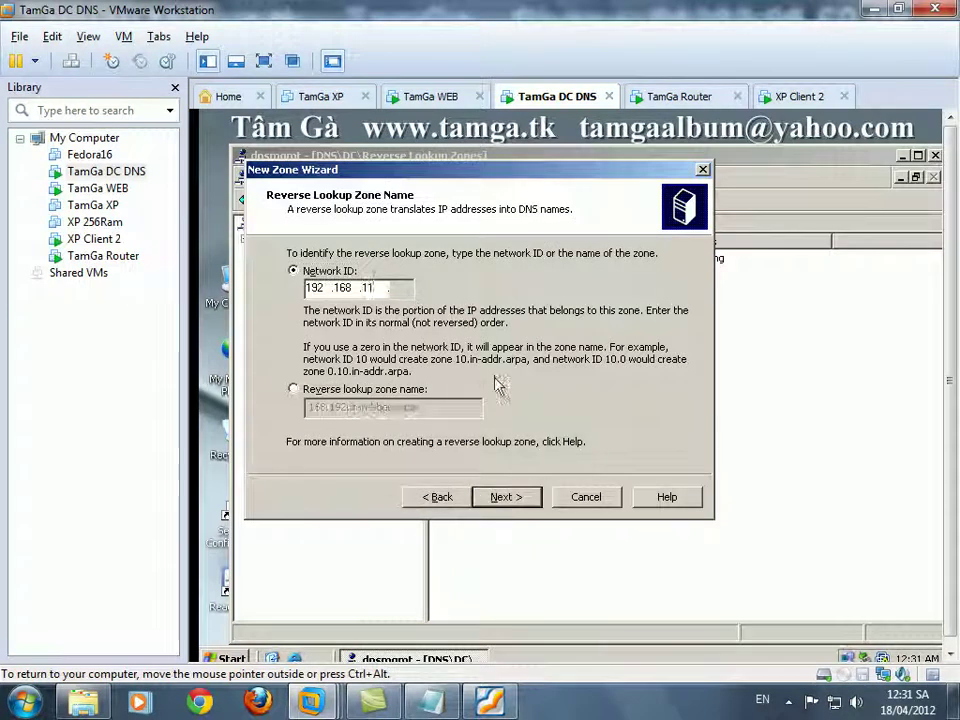
click(502, 497)
click(514, 500)
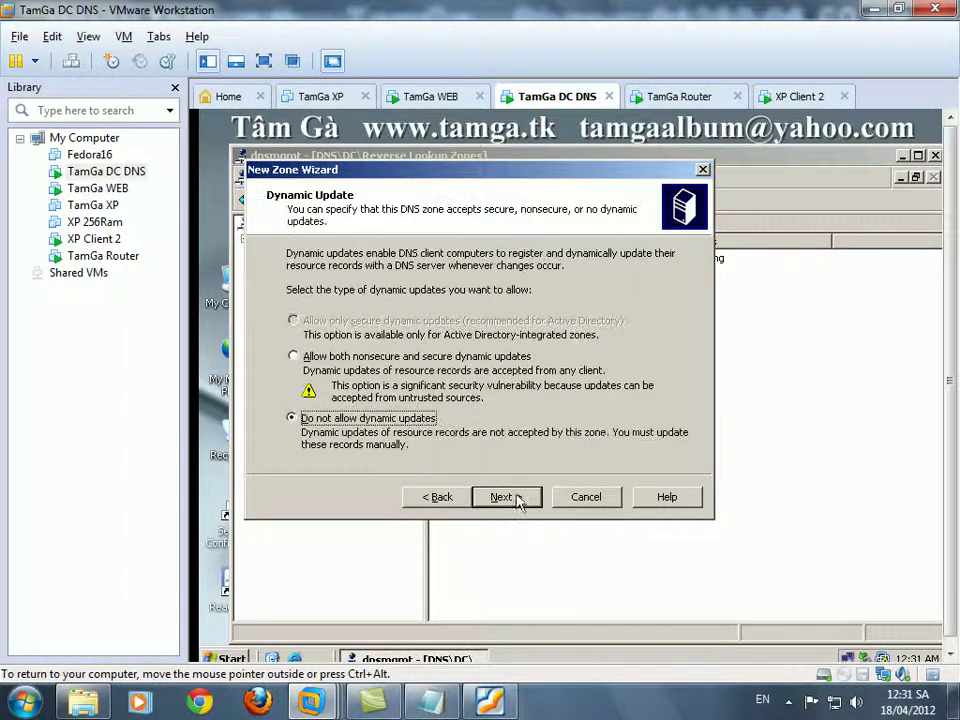
click(386, 358)
click(510, 497)
click(510, 499)
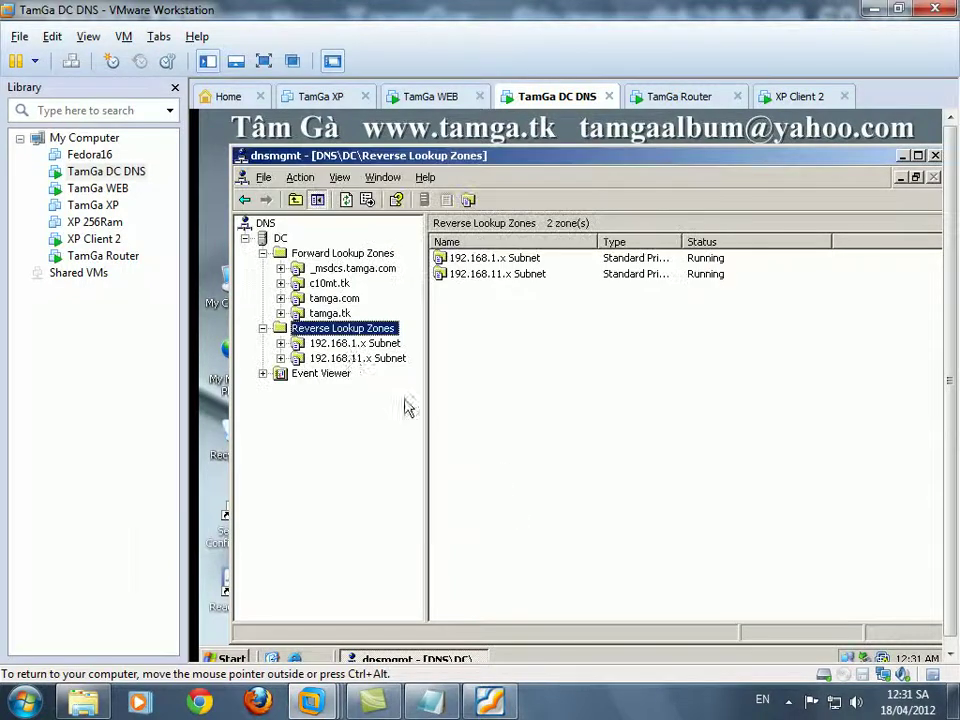
Step: Open the tamga.tk forward lookup zone
click(332, 314)
right_click(493, 319)
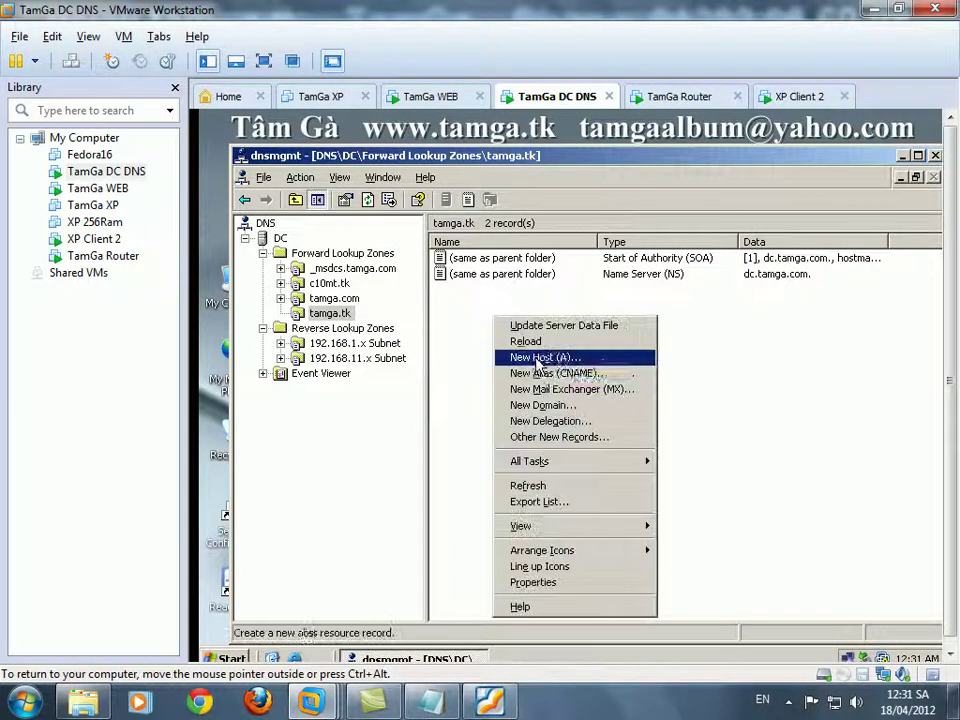
click(533, 373)
click(728, 580)
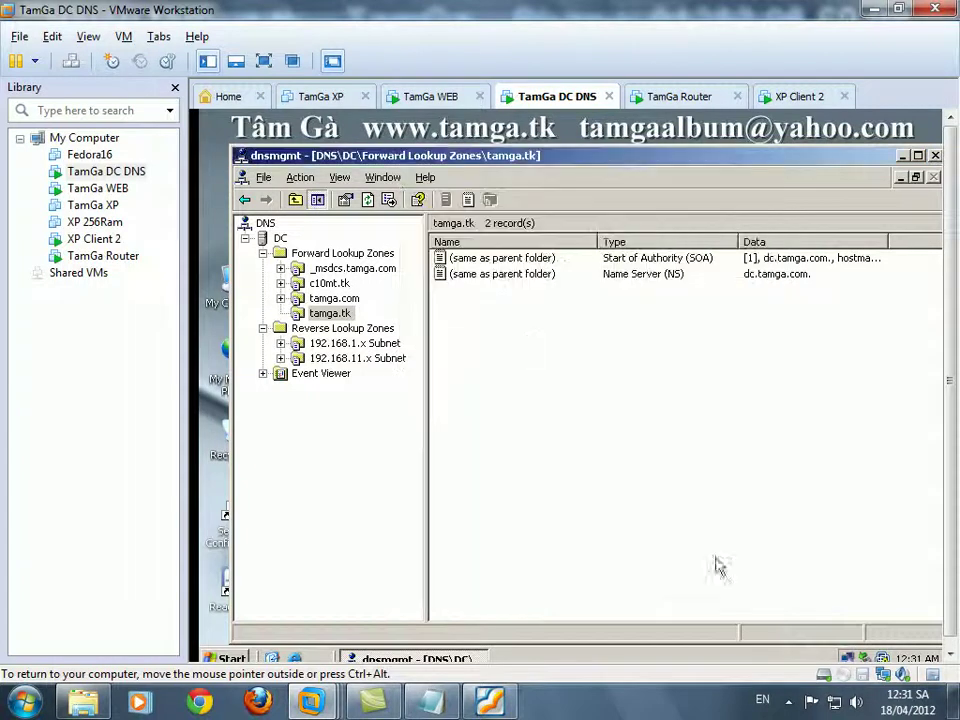
Step: Add host (A) record web2 with IP address 192.168.11.15 and an associated PTR record to the tamga.tk zone
right_click(532, 338)
click(567, 379)
text(192.1)
double_click(468, 299)
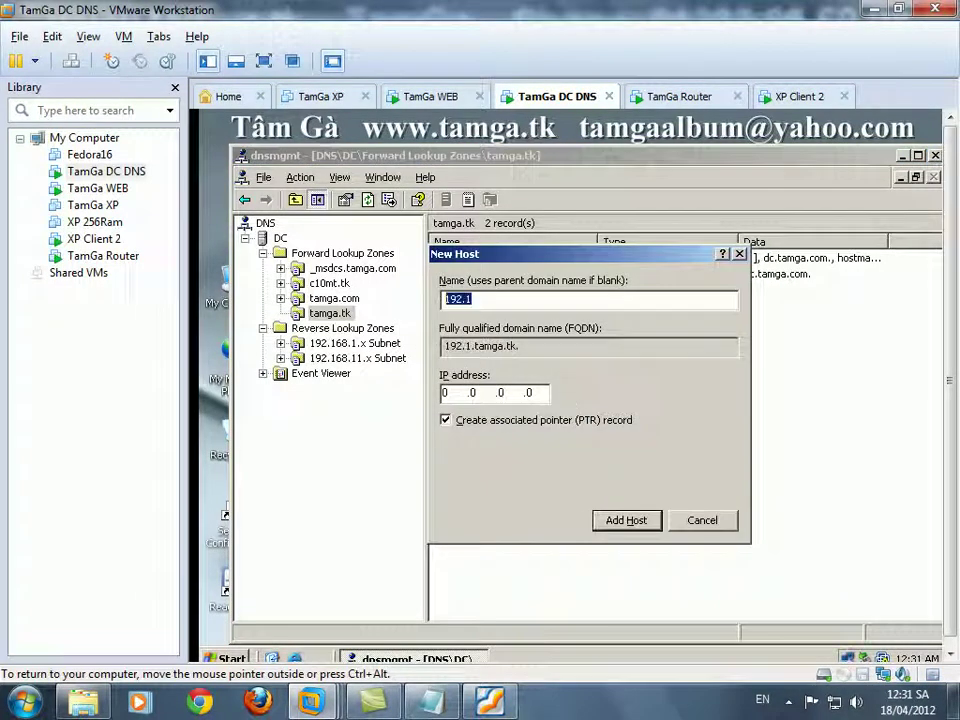
text(web2)
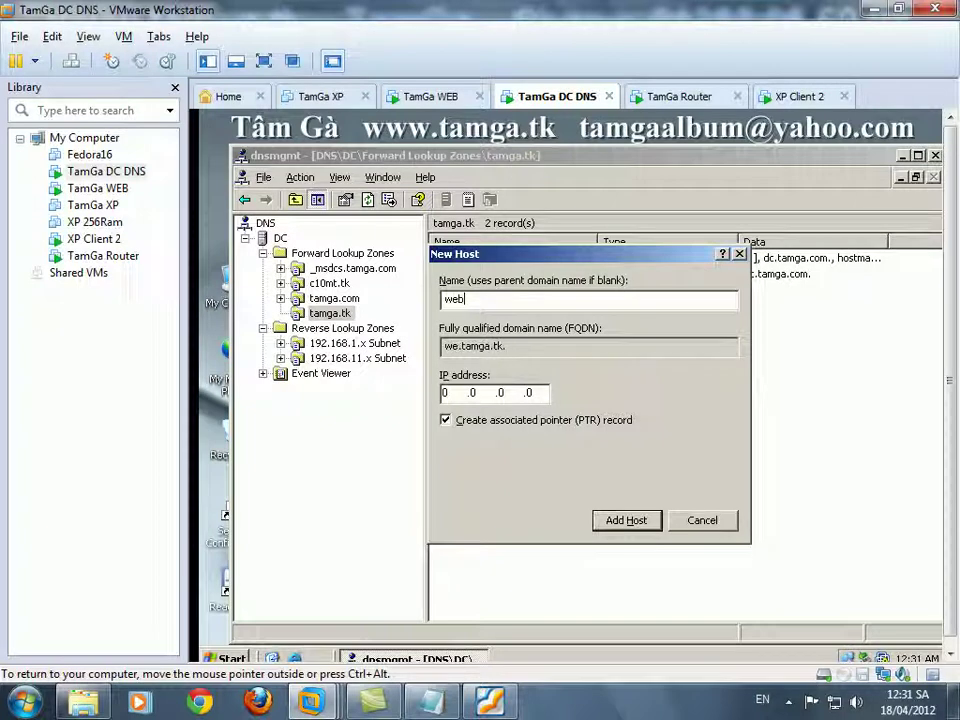
text(1921681)
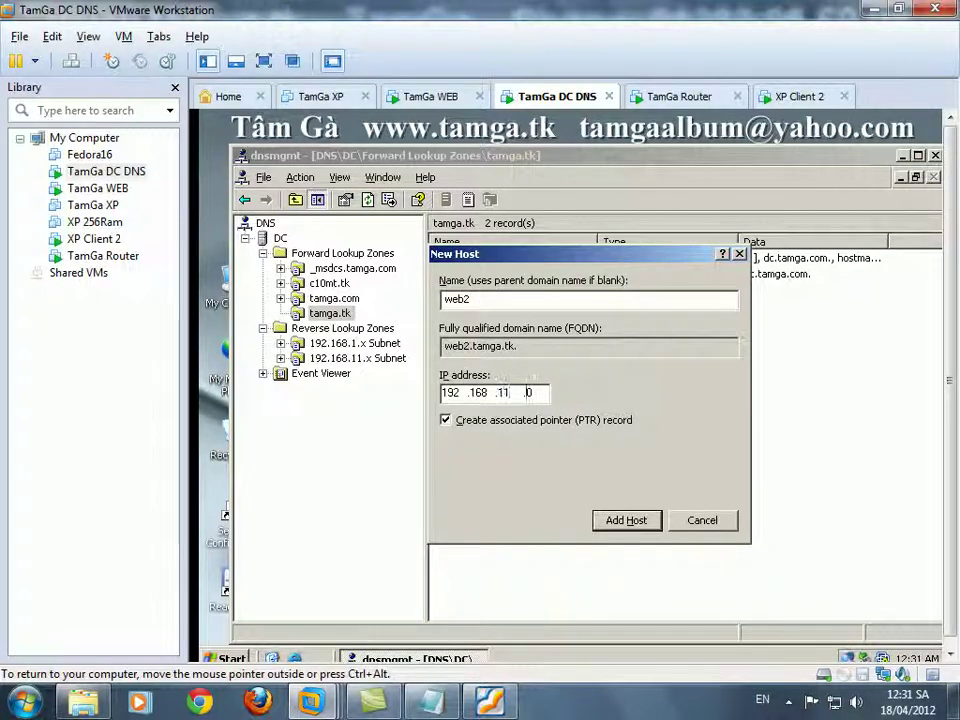
text(115)
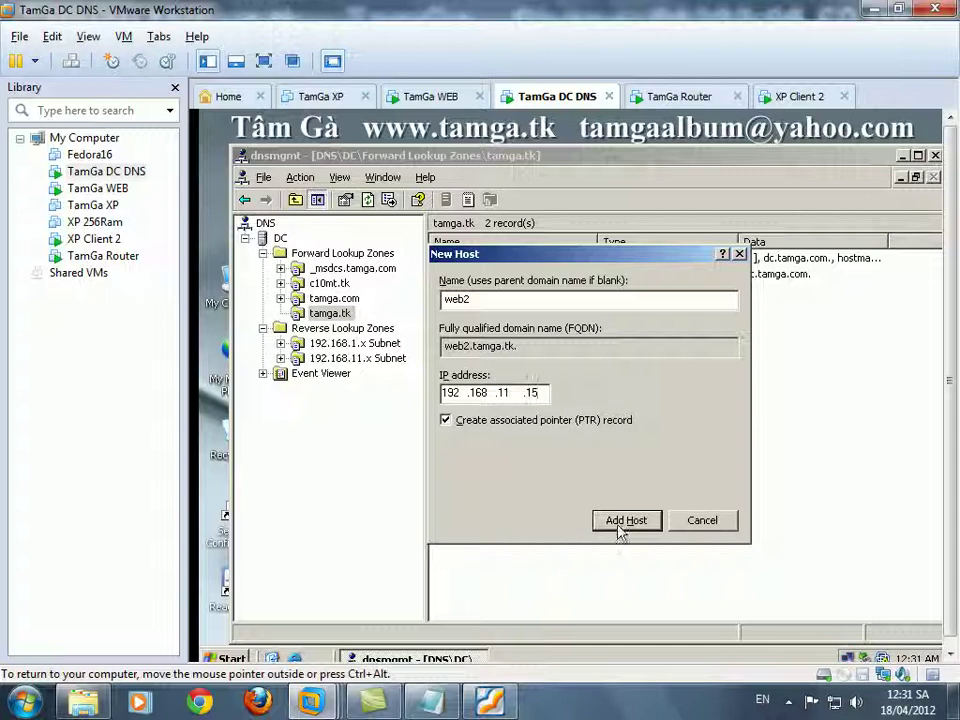
click(628, 521)
click(578, 428)
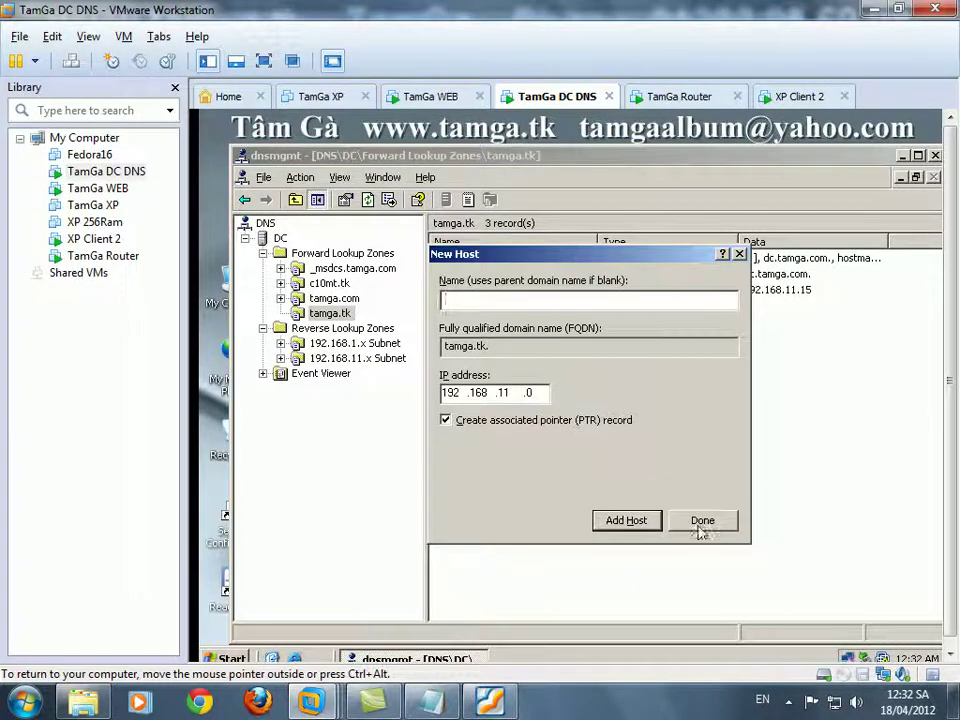
click(702, 520)
Step: Add alias (CNAME) record www to the tamga.tk zone, targeting host web2.tamga.tk
right_click(544, 364)
click(598, 414)
text(www)
click(722, 364)
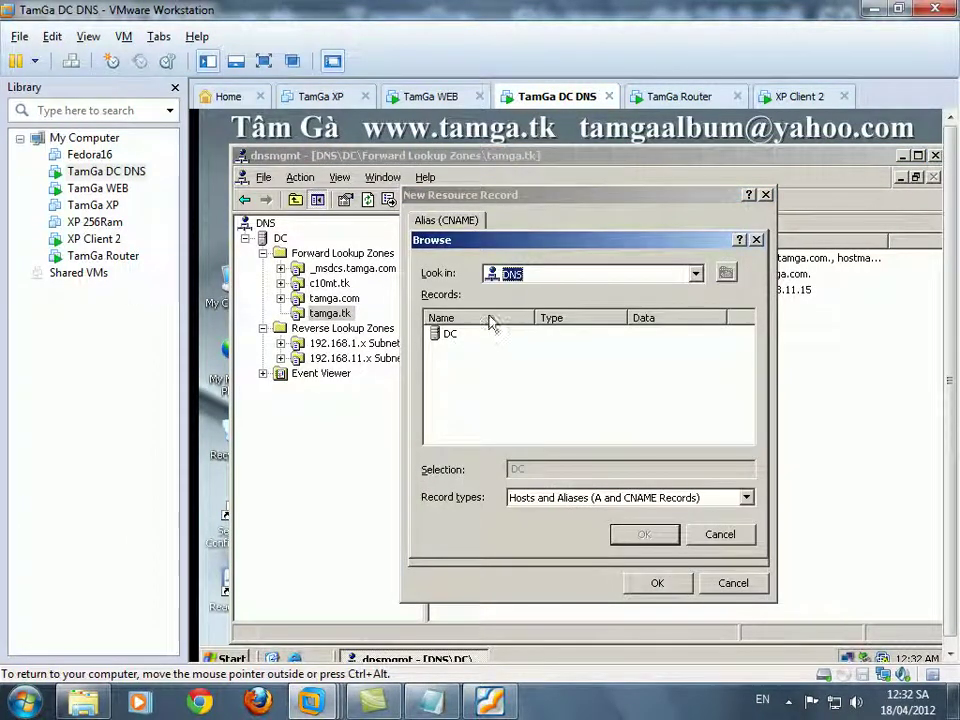
double_click(448, 336)
double_click(452, 338)
double_click(445, 381)
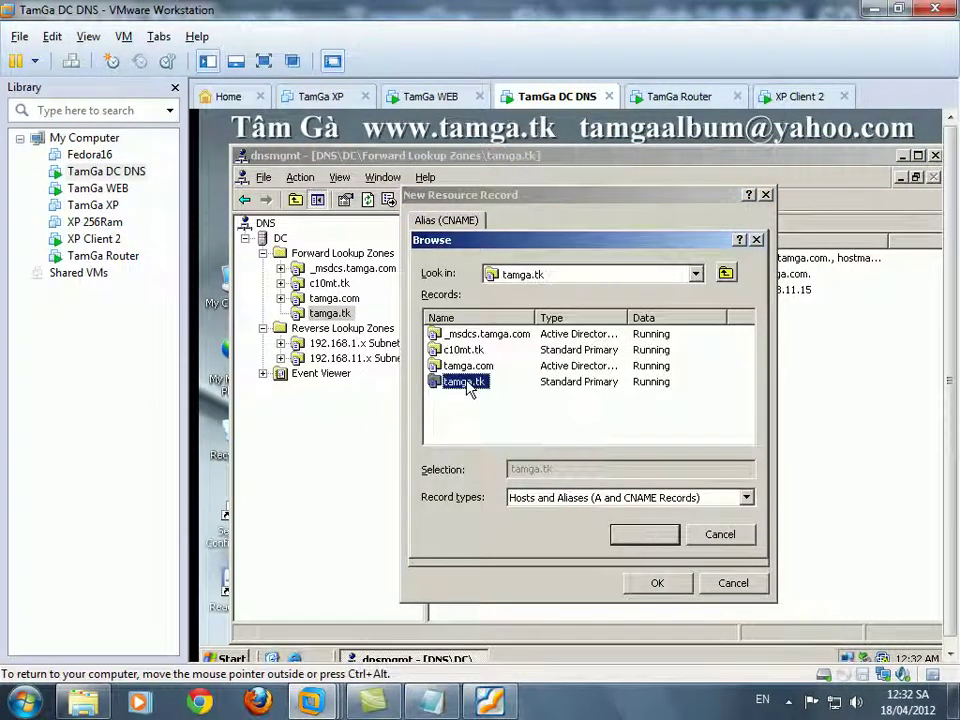
click(450, 338)
click(646, 534)
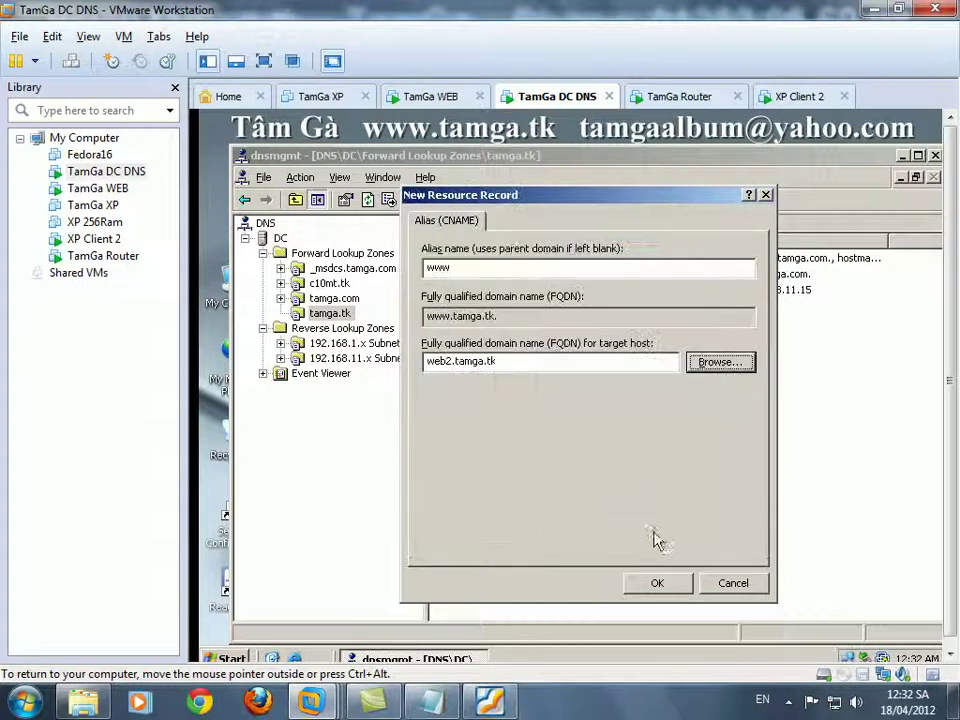
click(657, 583)
Step: View the records of the 192.168.11.x Subnet reverse zone and restart the DNS service on server DC
click(358, 360)
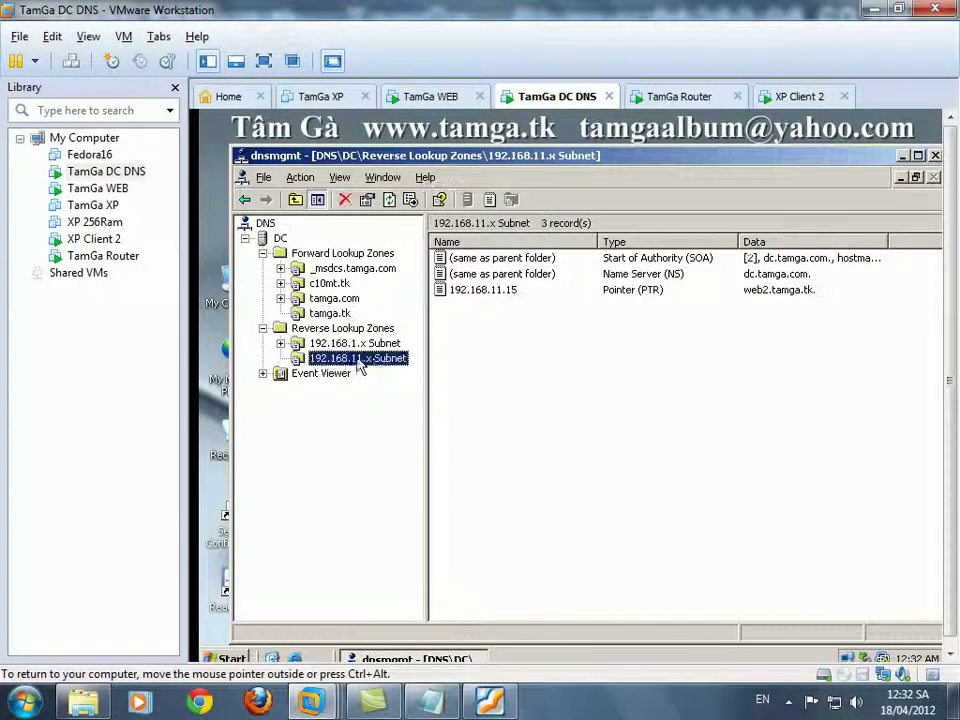
right_click(277, 238)
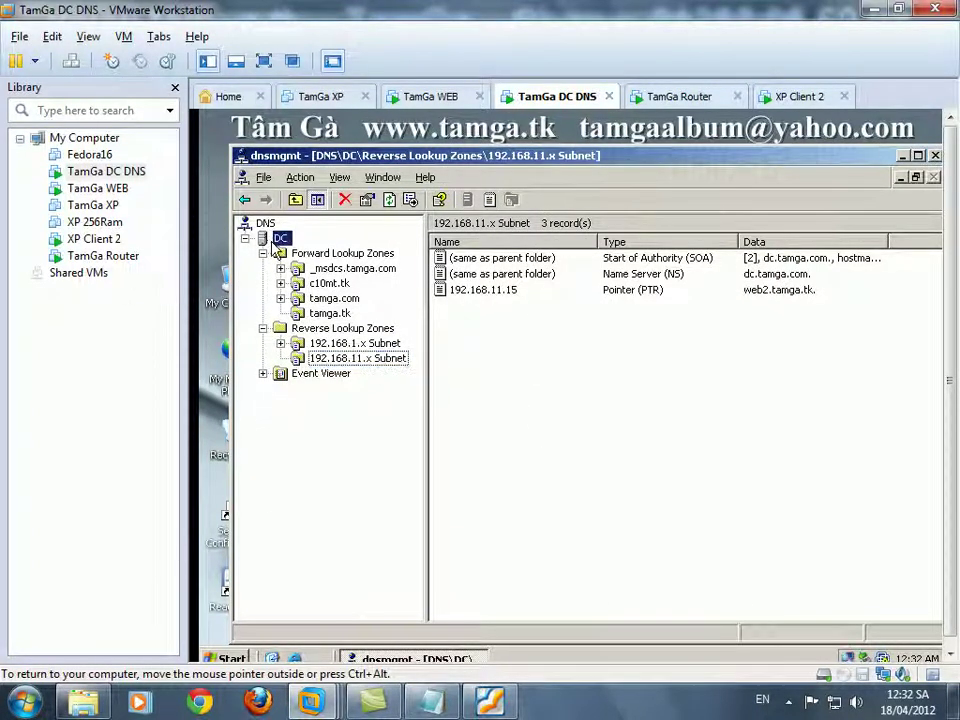
mouse_move(420, 390)
click(555, 491)
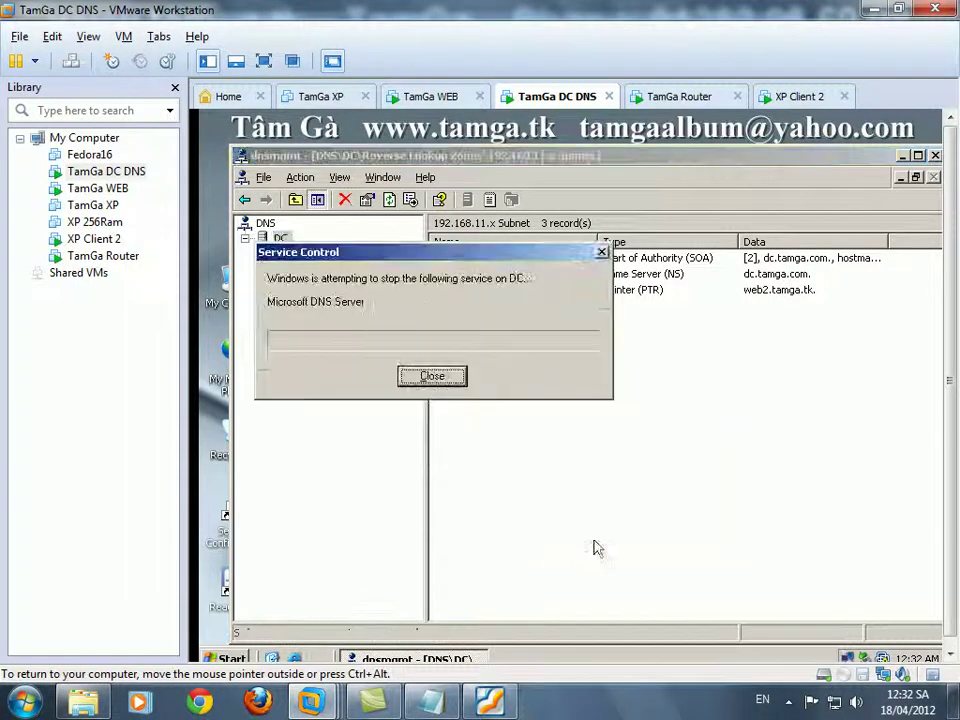
Step: Switch to Notepad and add the line "B12 : kiểm tra ping từ máy Domain" to the explanation
key(alt+Tab)
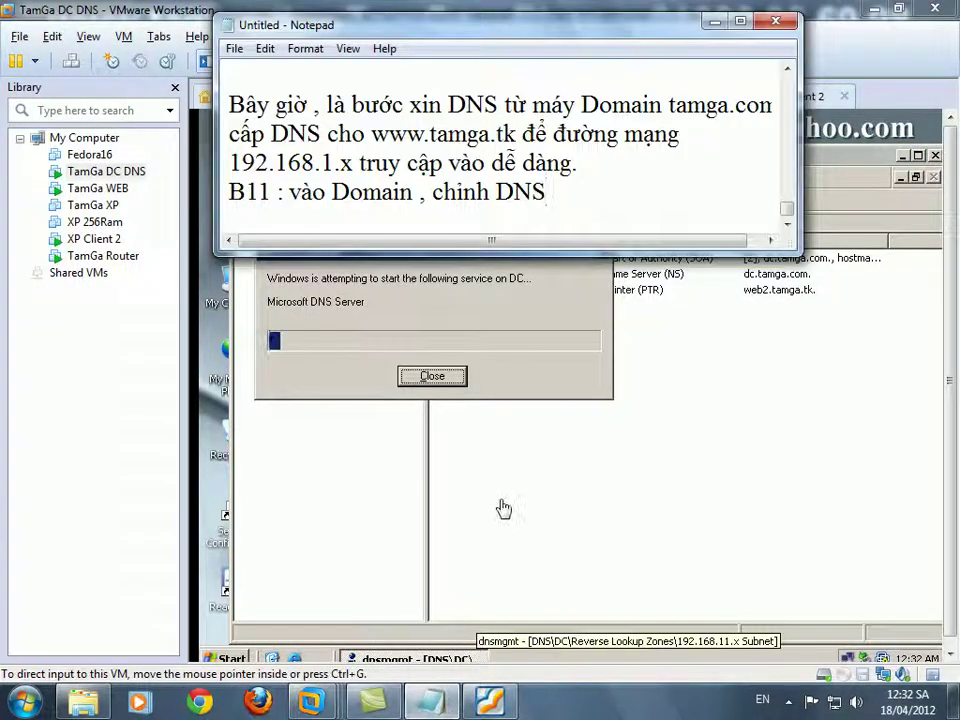
key(Return)
text(B12 )
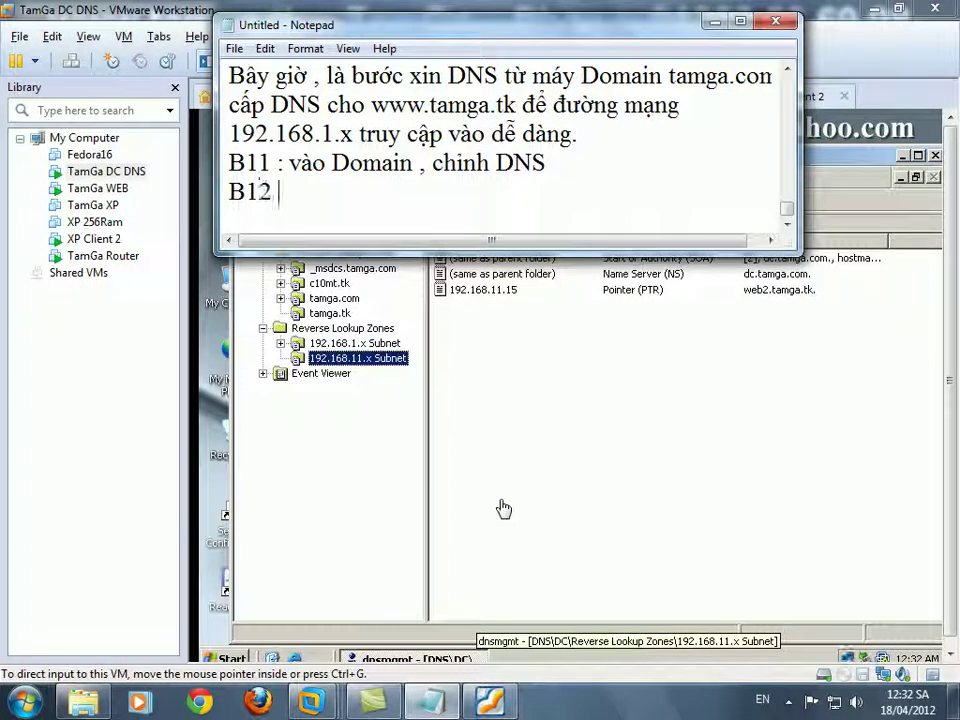
text(: kiểm tra ping )
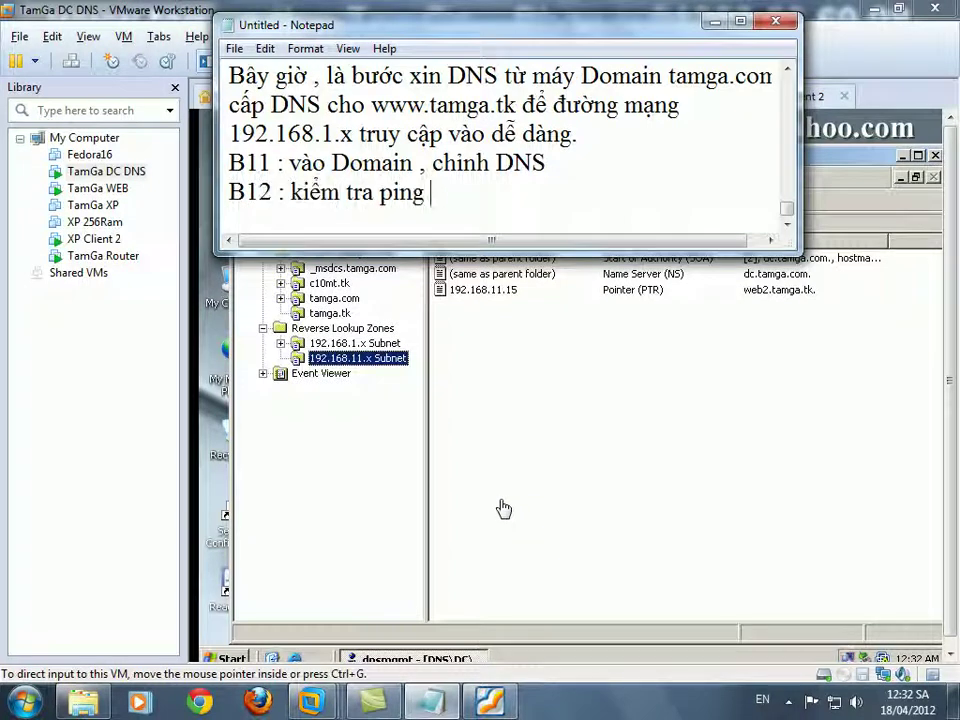
text(từ máy DOmai)
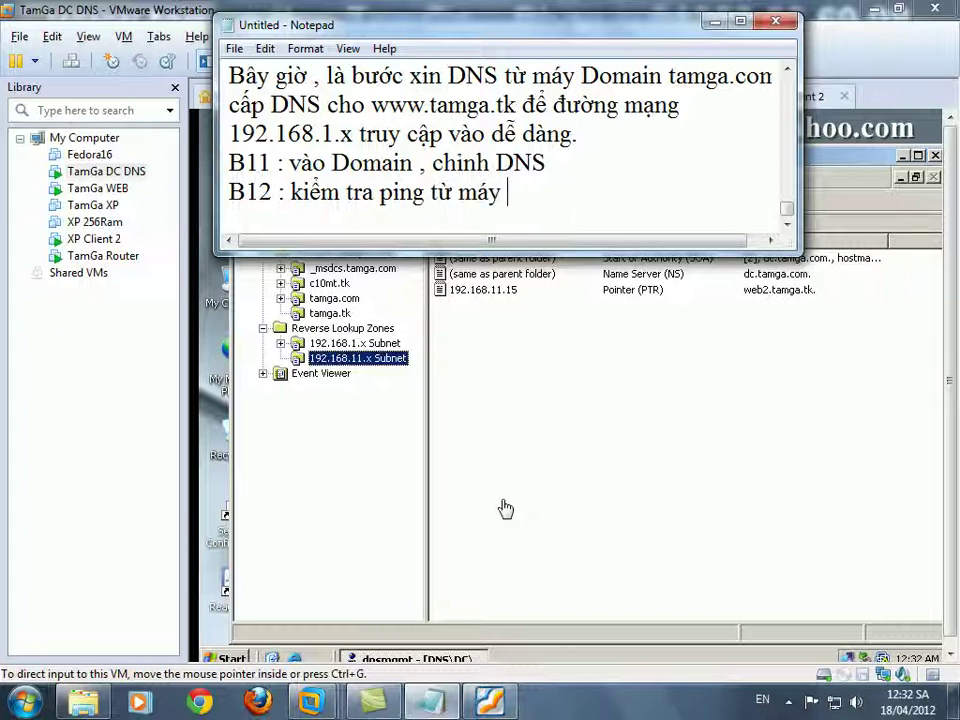
key(BackSpace)
key(BackSpace)
key(BackSpace)
text(main)
Step: Return to the TamGa DC DNS virtual machine, minimize the DNS console and refresh the desktop
click(505, 509)
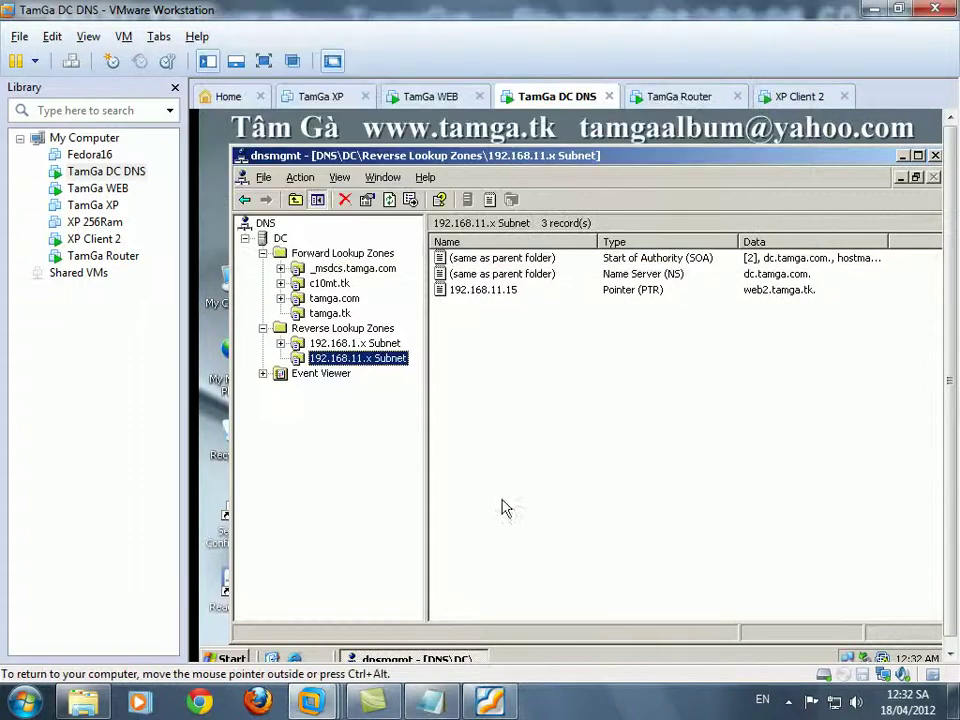
click(902, 156)
right_click(568, 264)
click(598, 289)
right_click(557, 286)
click(583, 311)
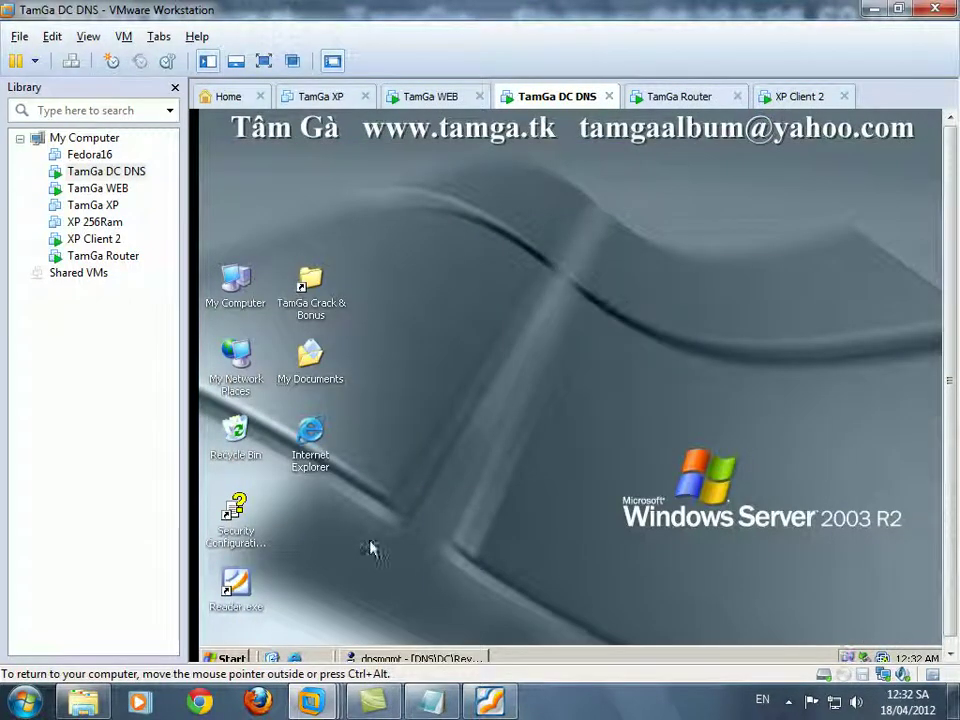
key(super+r)
key(Return)
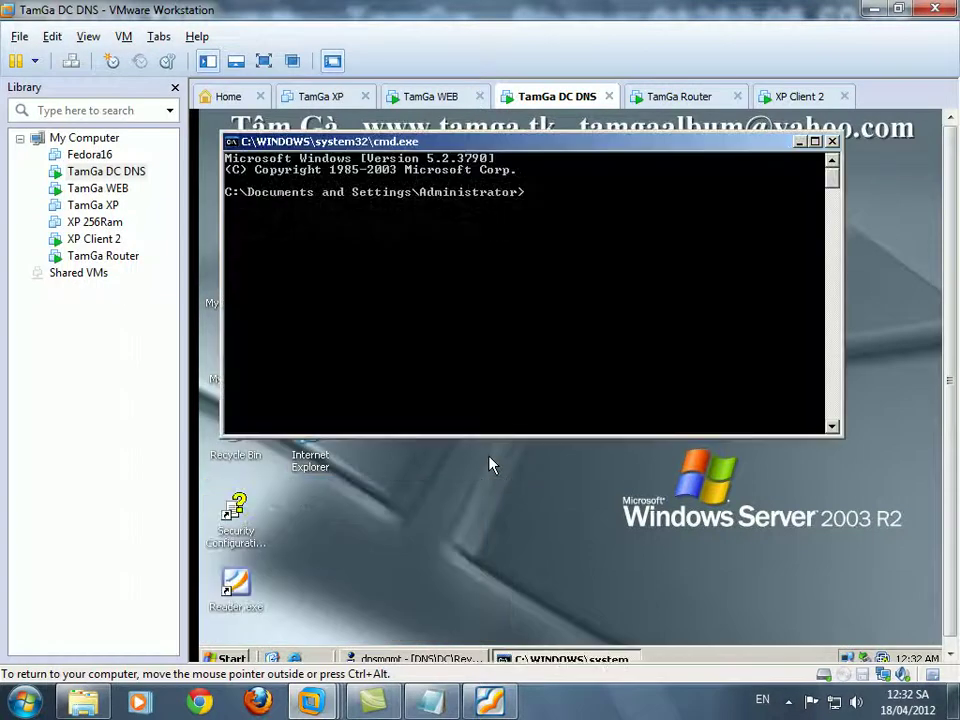
key(Return)
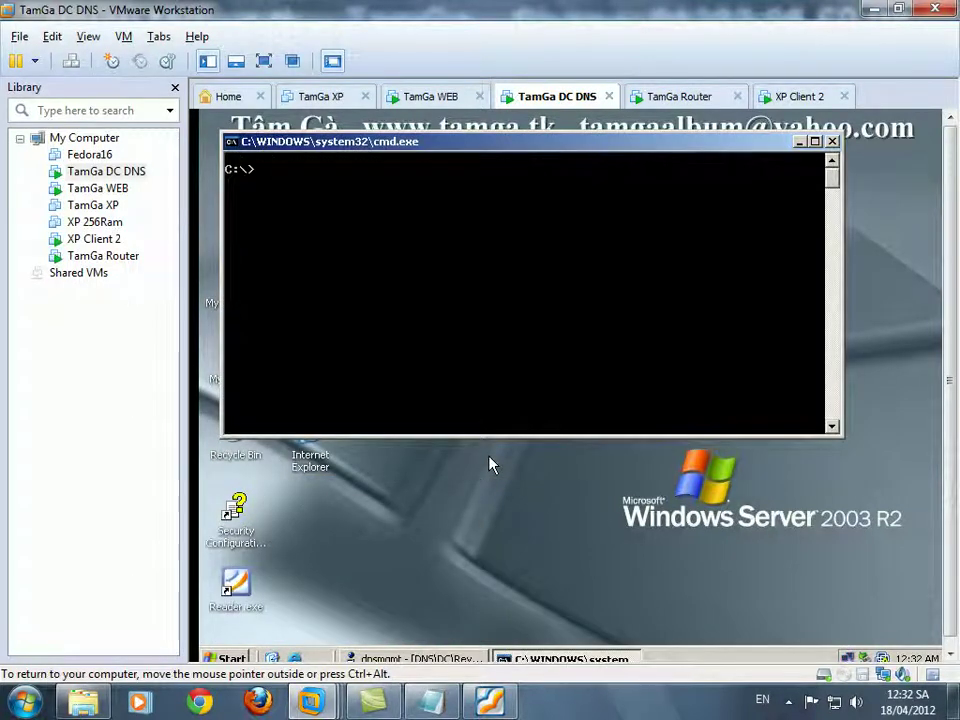
text(ping 192.168.11.)
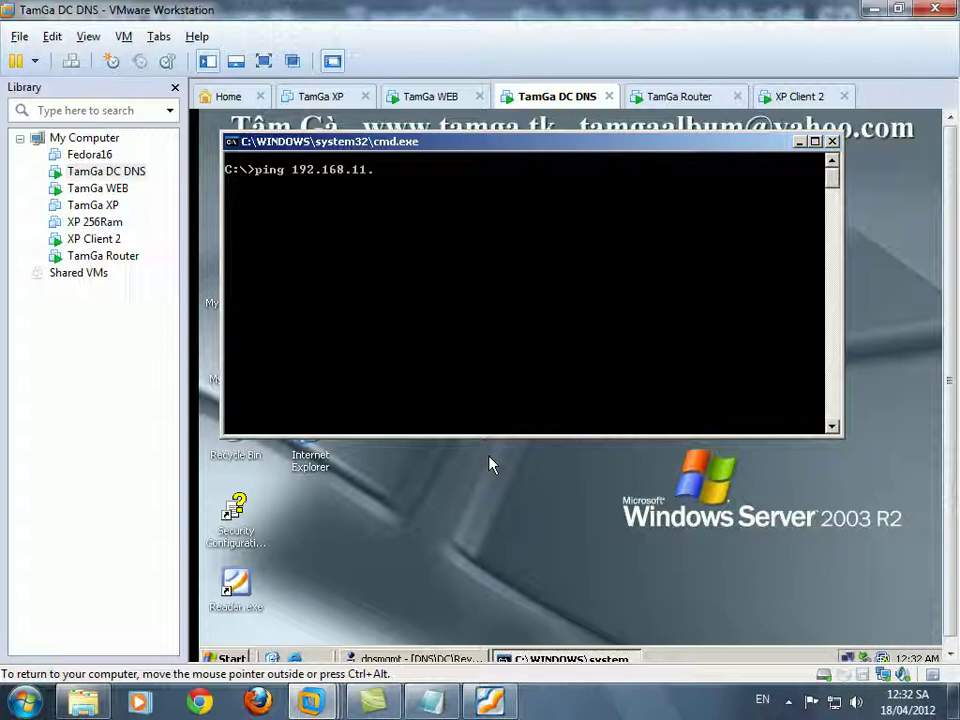
text(15)
key(Return)
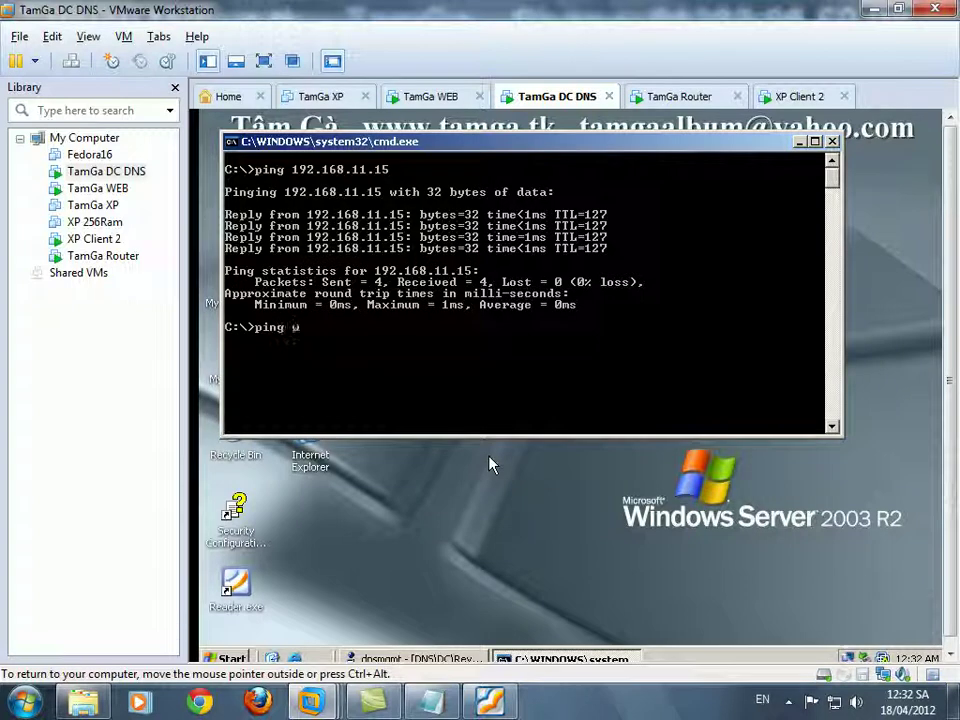
text(ping www.tamga.tk)
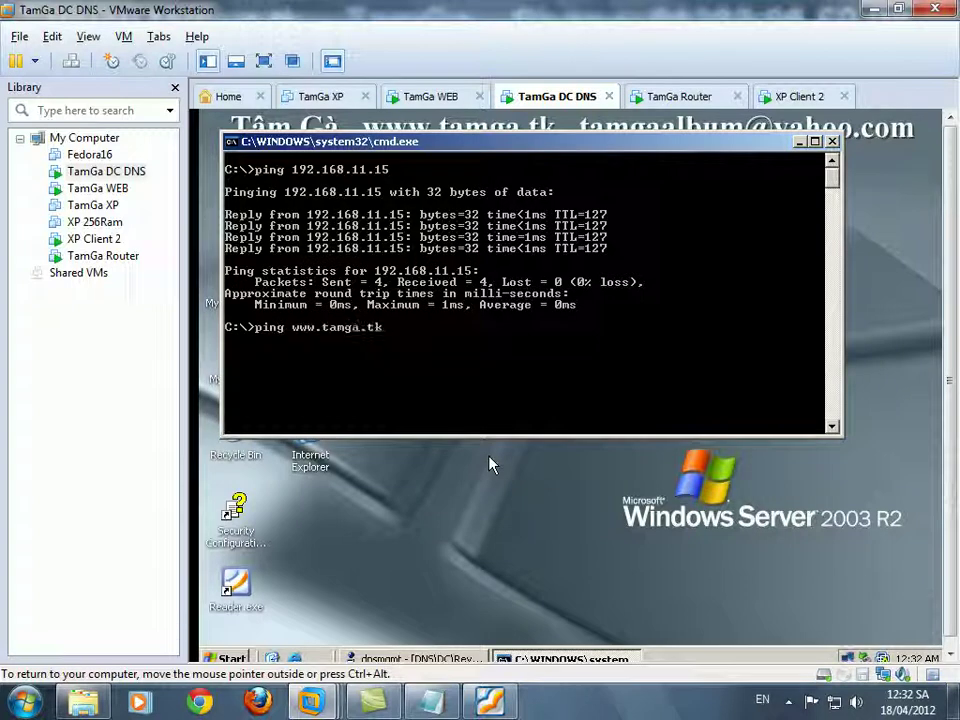
key(Return)
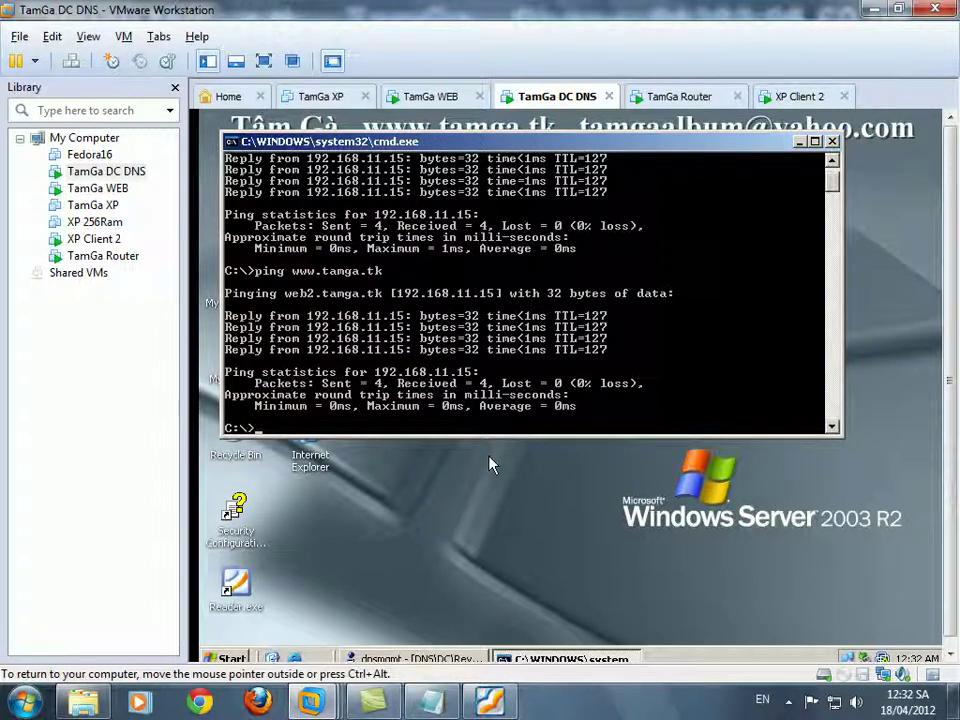
text(nslookup)
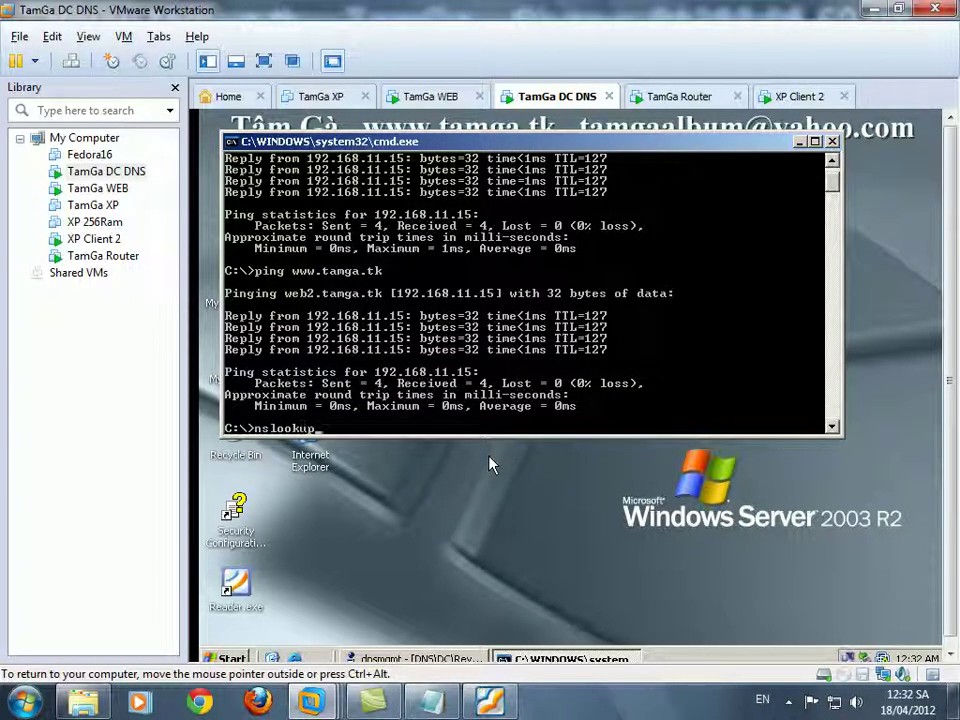
key(Return)
text(www.tamga.tk)
key(Return)
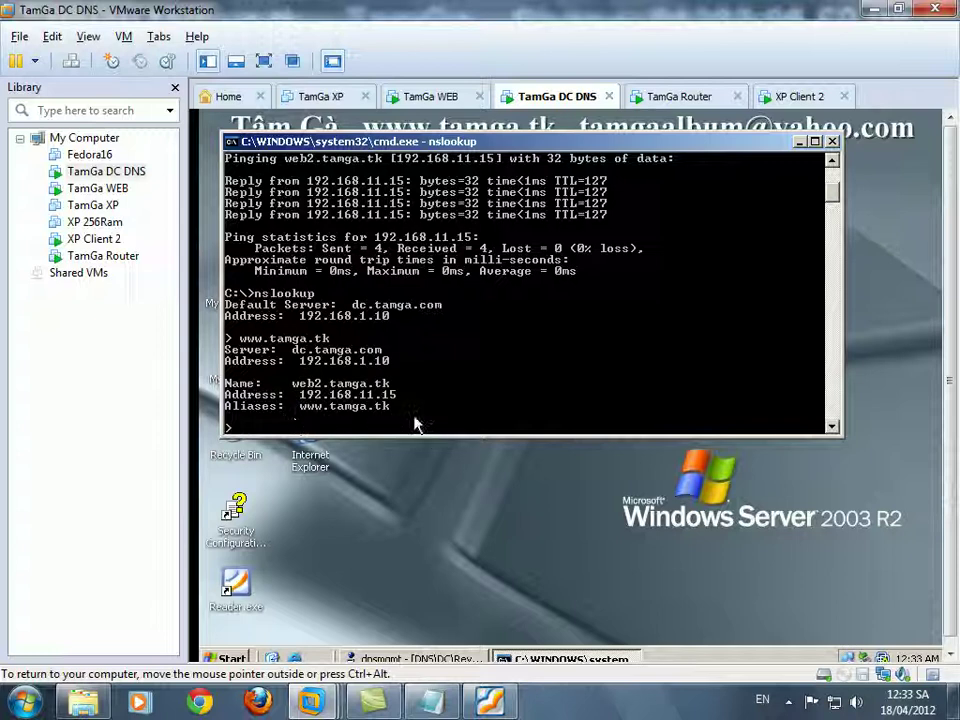
click(432, 700)
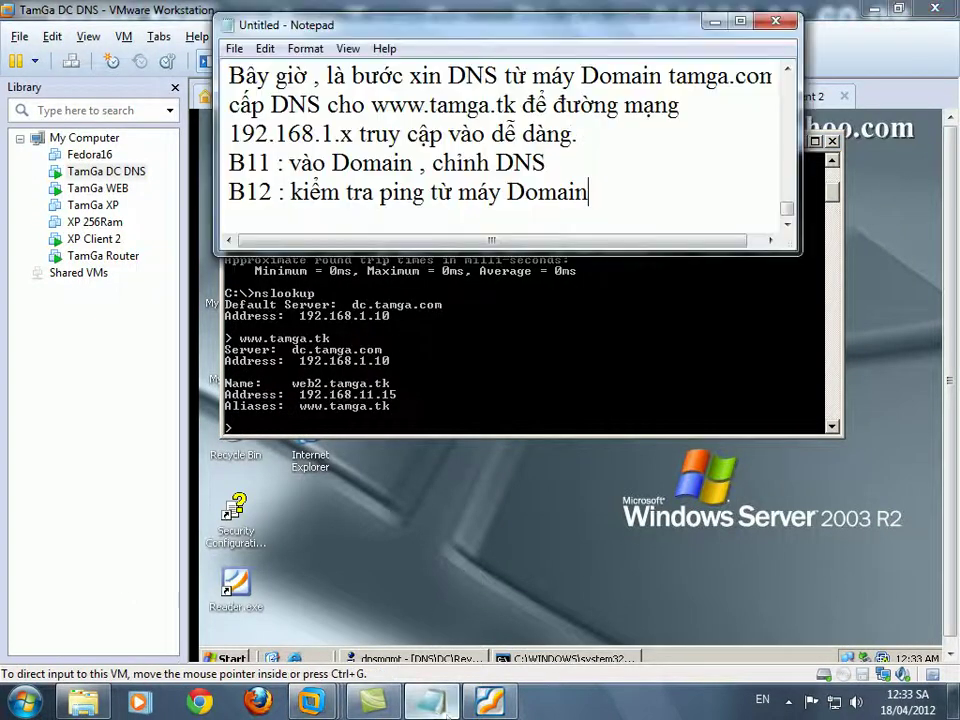
key(Return)
text(B13 : truy cap www.tamga)
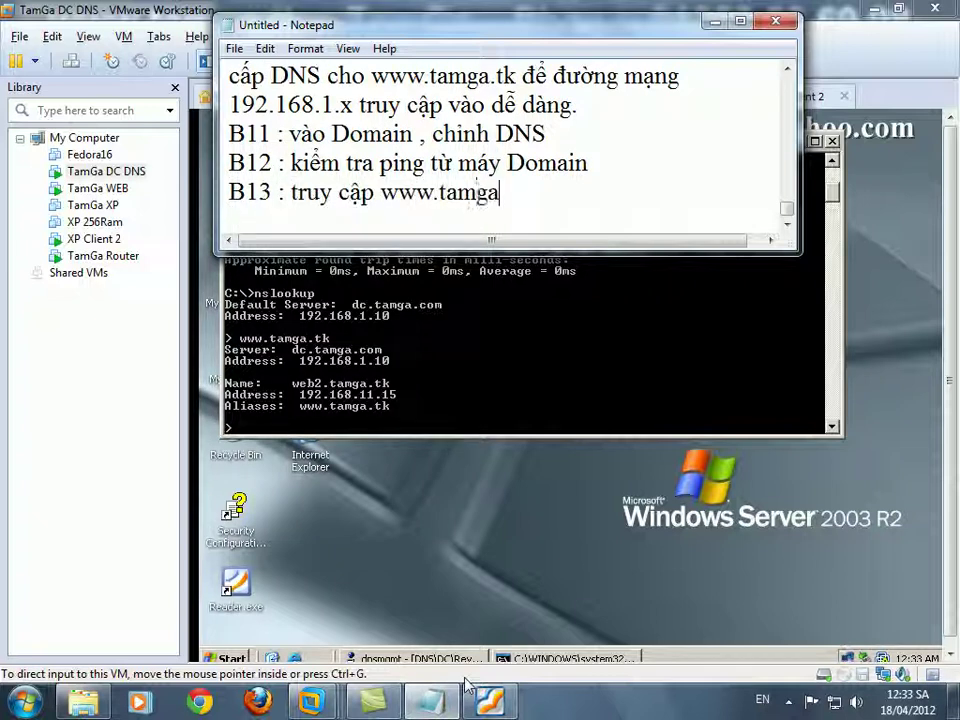
text(.tk từ máy dom)
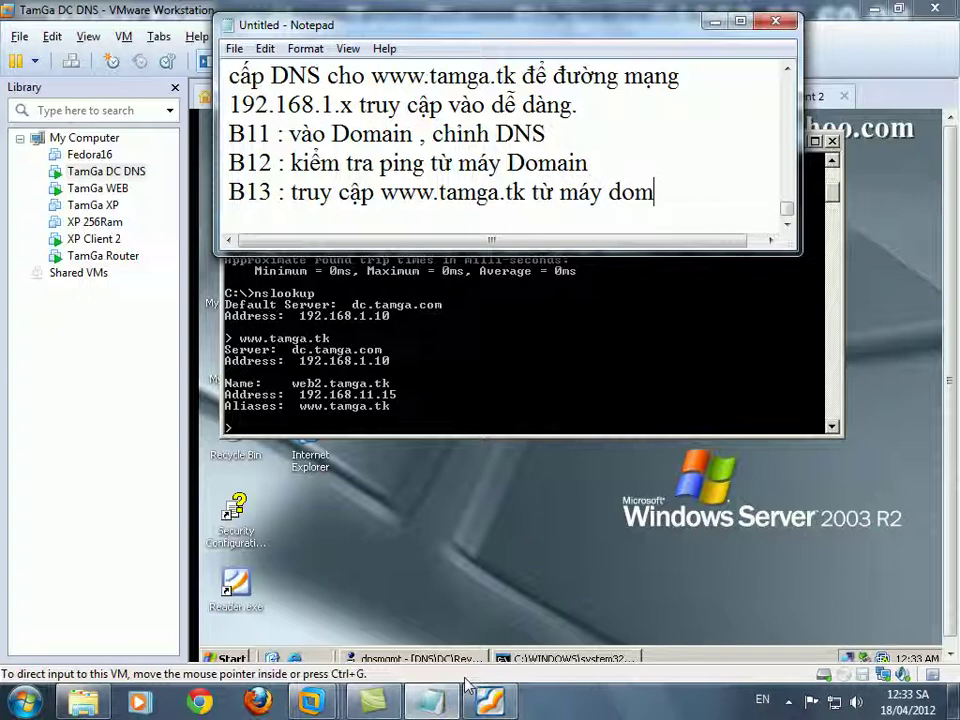
text(ain)
Step: Return to the TamGa DC DNS virtual machine, minimize the command prompt and refresh the desktop
click(647, 279)
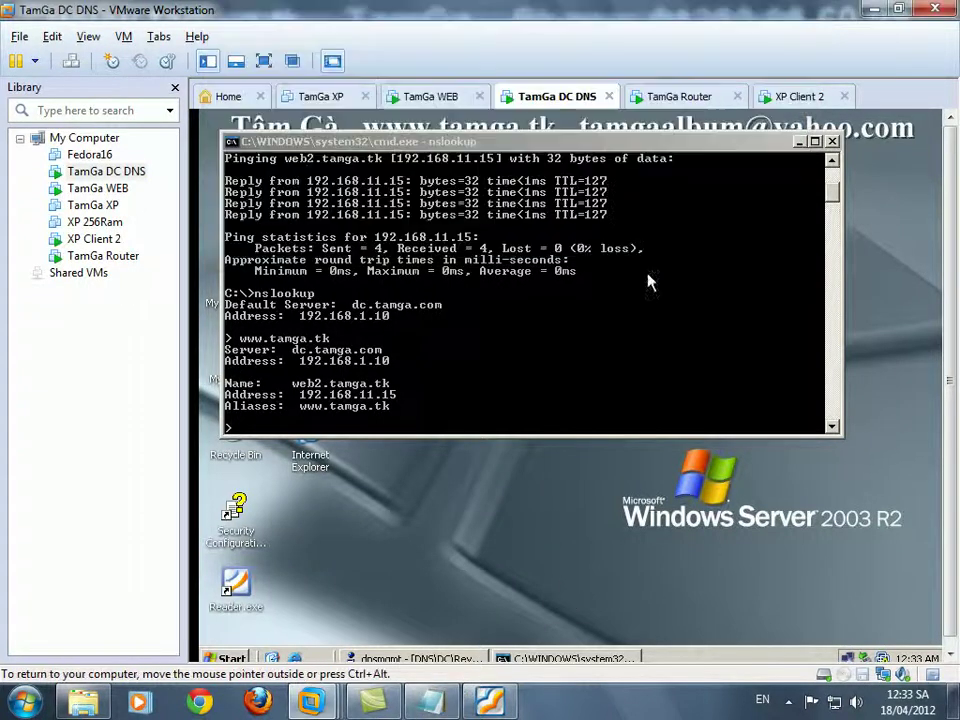
click(799, 145)
right_click(555, 291)
click(592, 315)
double_click(313, 437)
click(330, 184)
text(http)
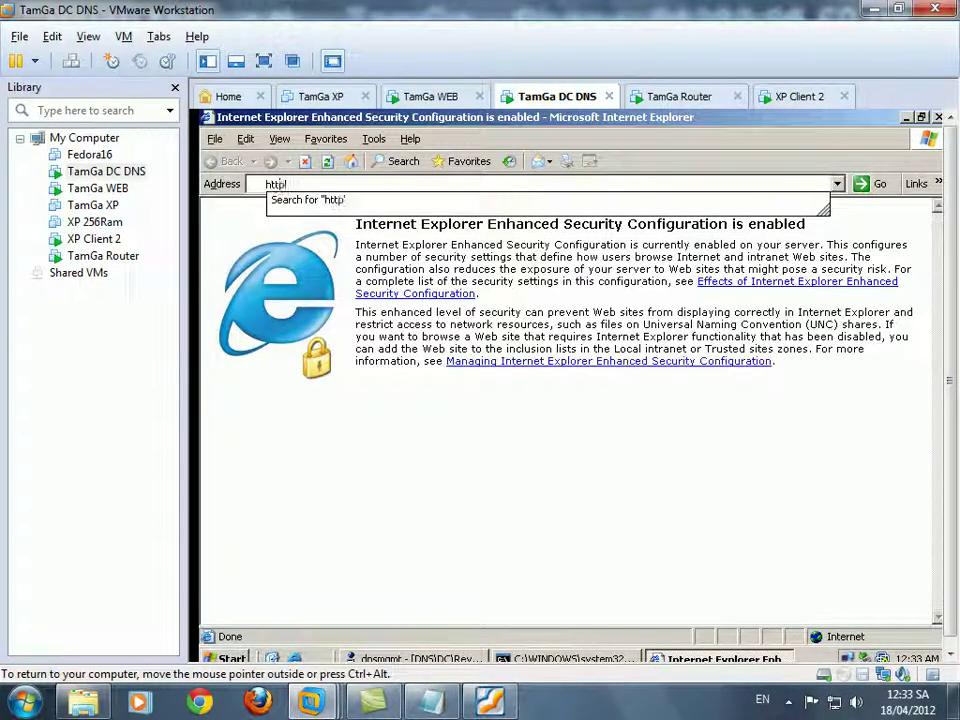
text(://www)
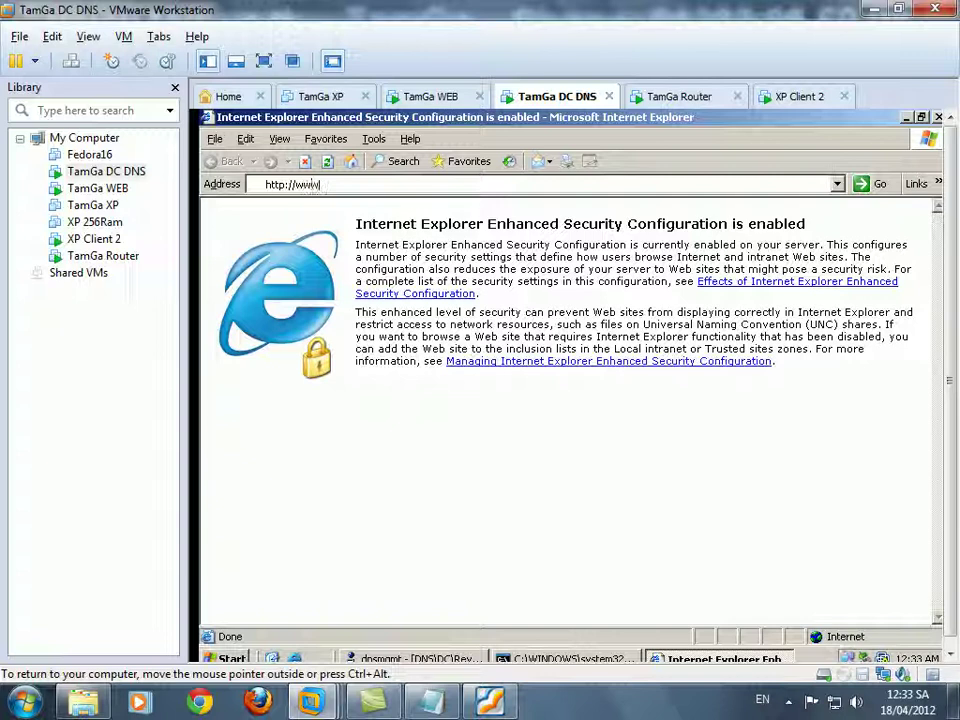
text(.tamga.tk)
key(Return)
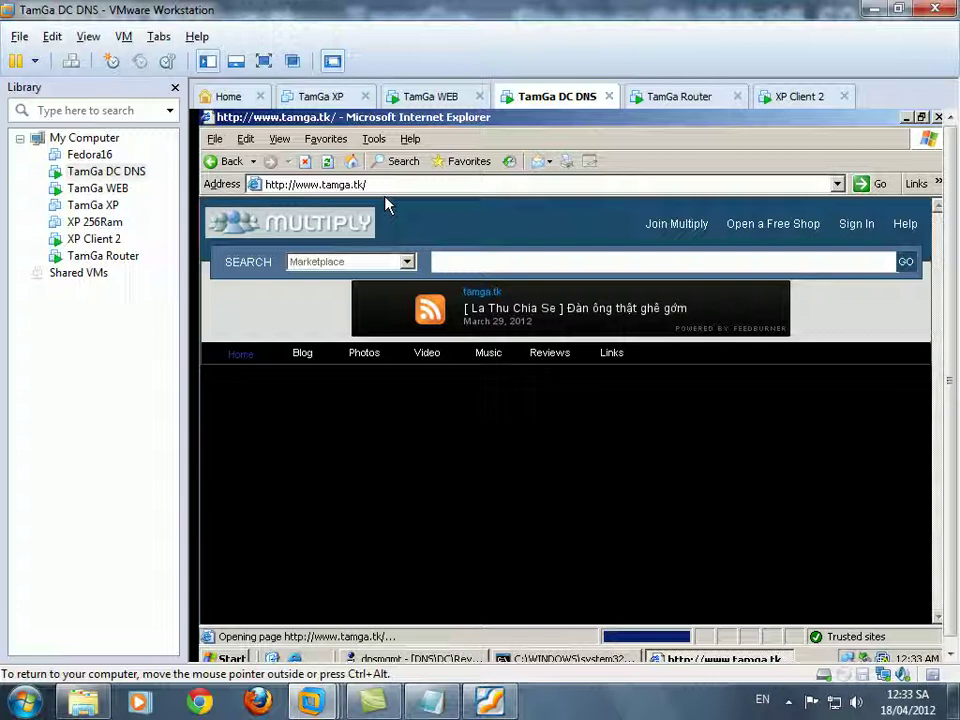
Step: Switch to the TamGa WEB virtual machine
click(428, 99)
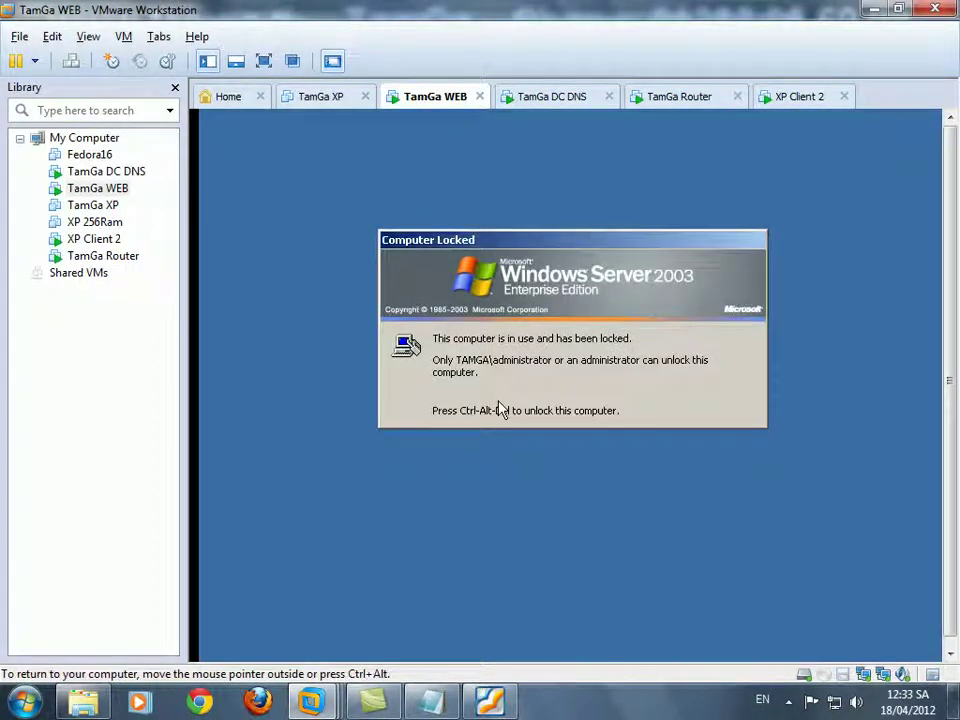